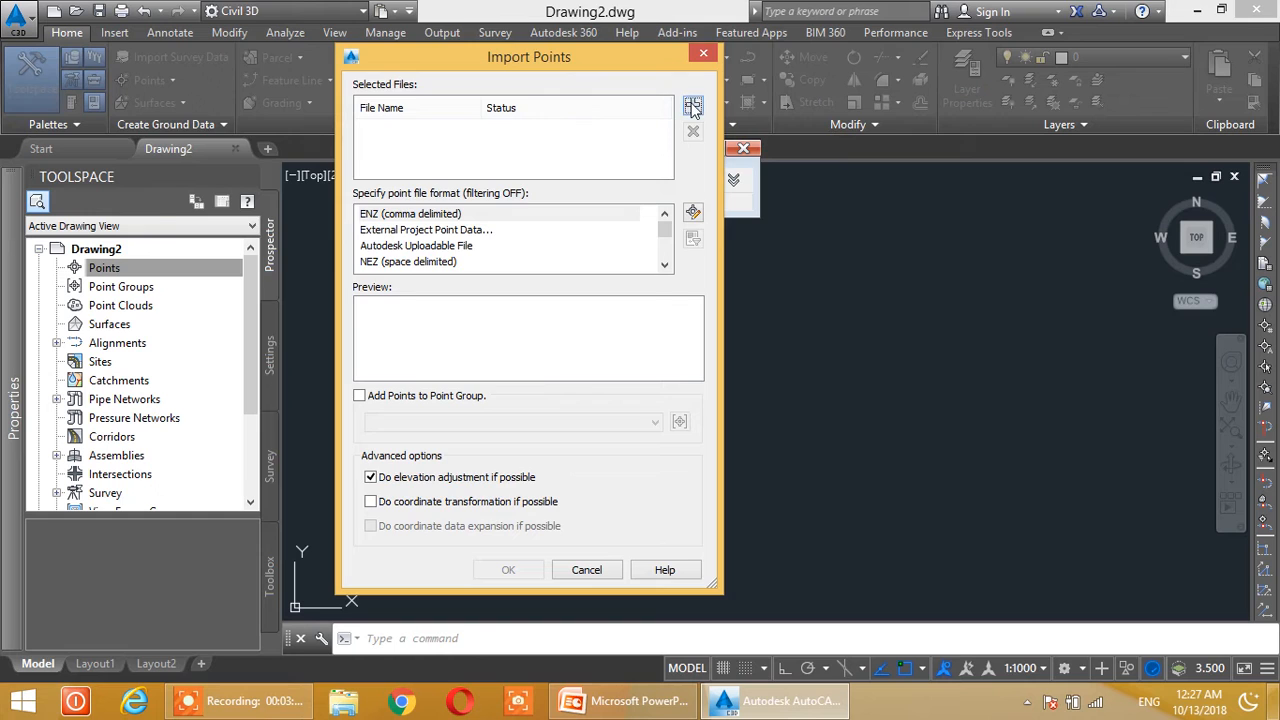
Add Ground Points.csv from the Desktop as the source file for the point import.
left_click(407, 301)
scroll(407, 301, "down", 1)
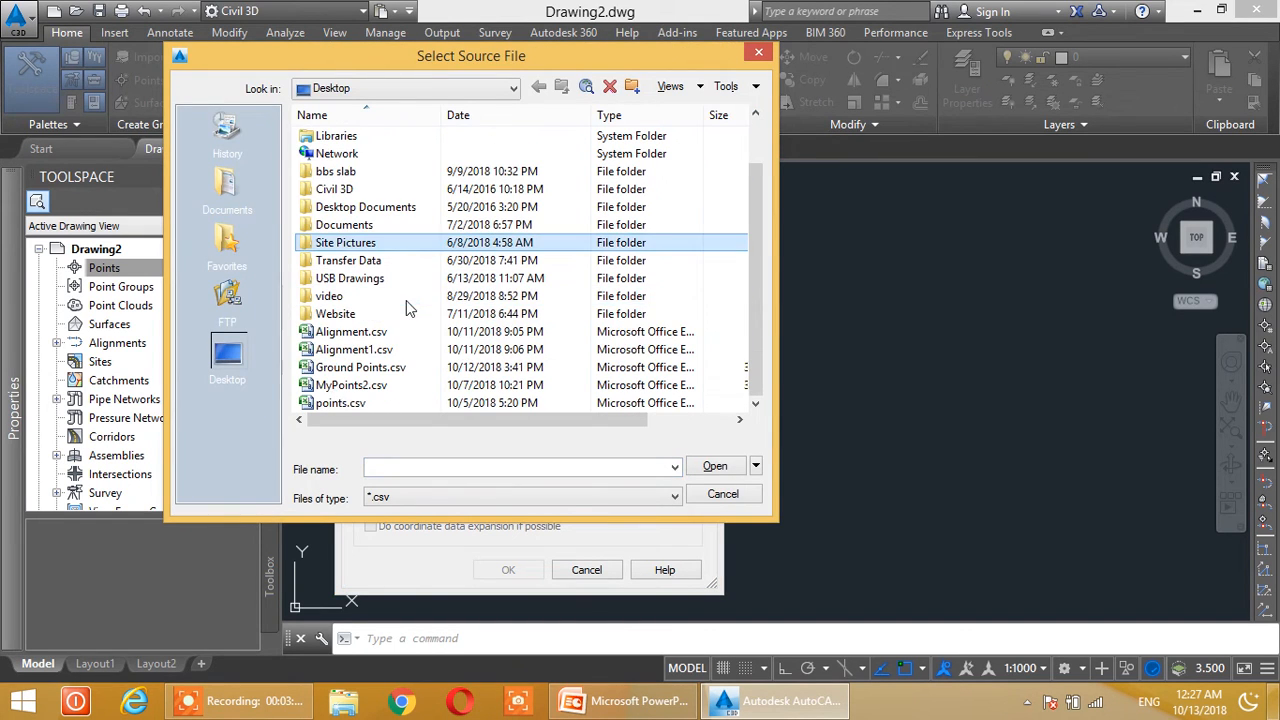
left_click(383, 369)
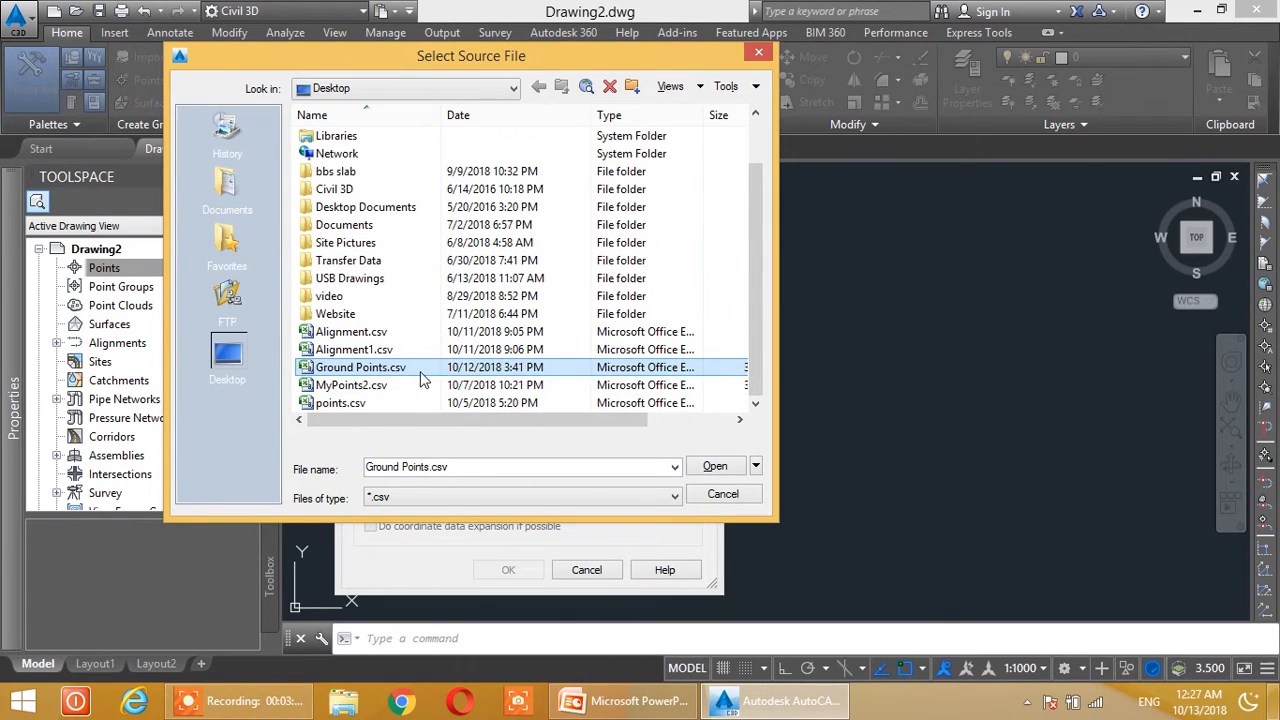
left_click(736, 465)
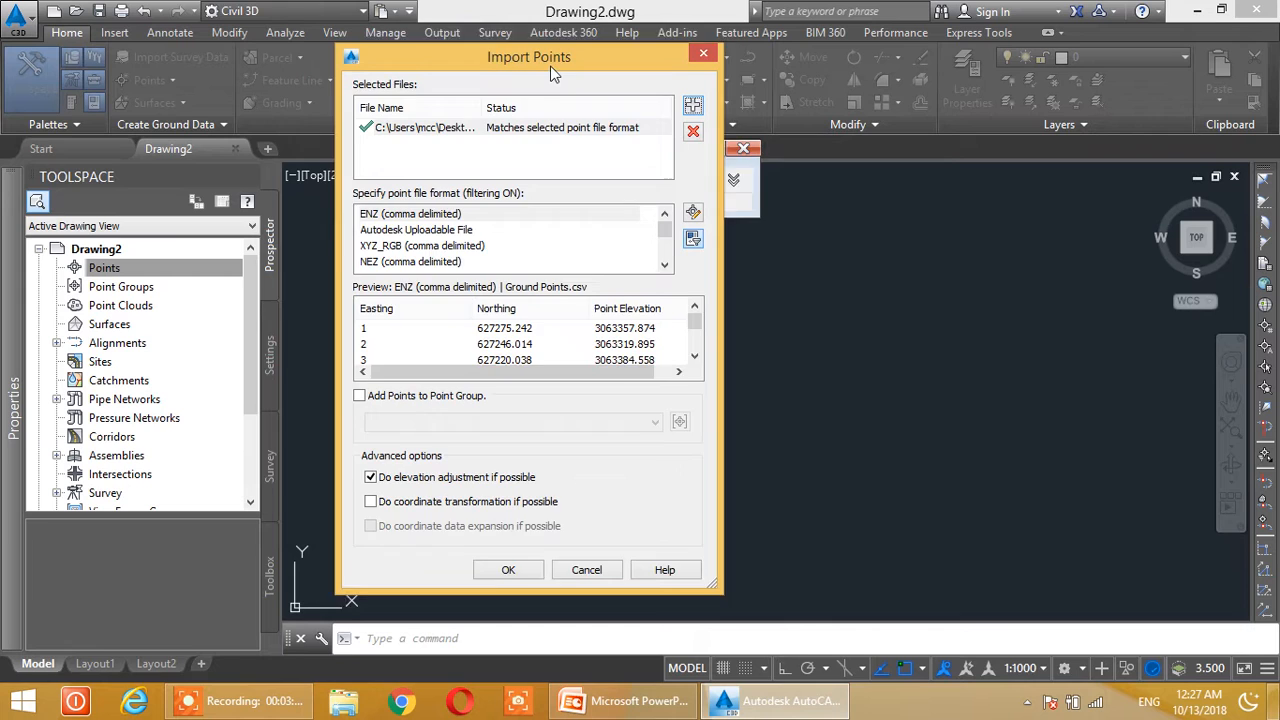
Import the points using the PENZD (comma delimited) format and close the Create Points tools.
left_click_drag(548, 69, 580, 57)
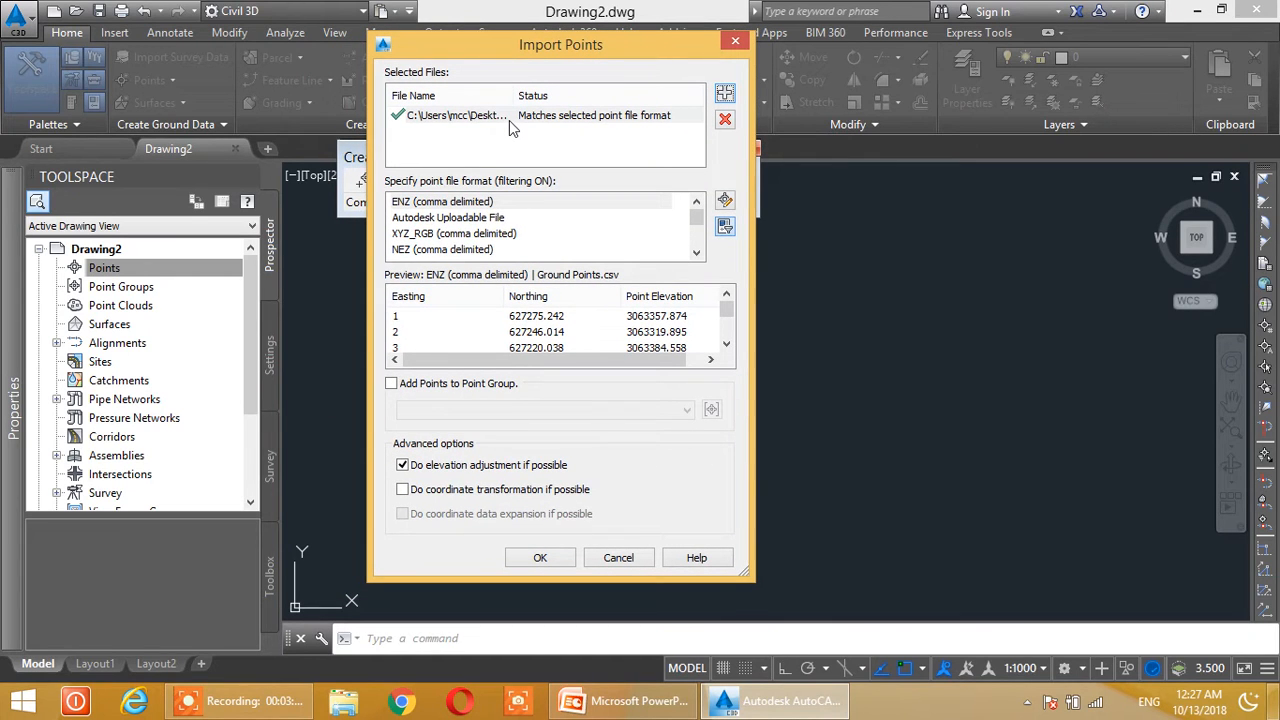
left_click(465, 234)
scroll(465, 234, "down", 1)
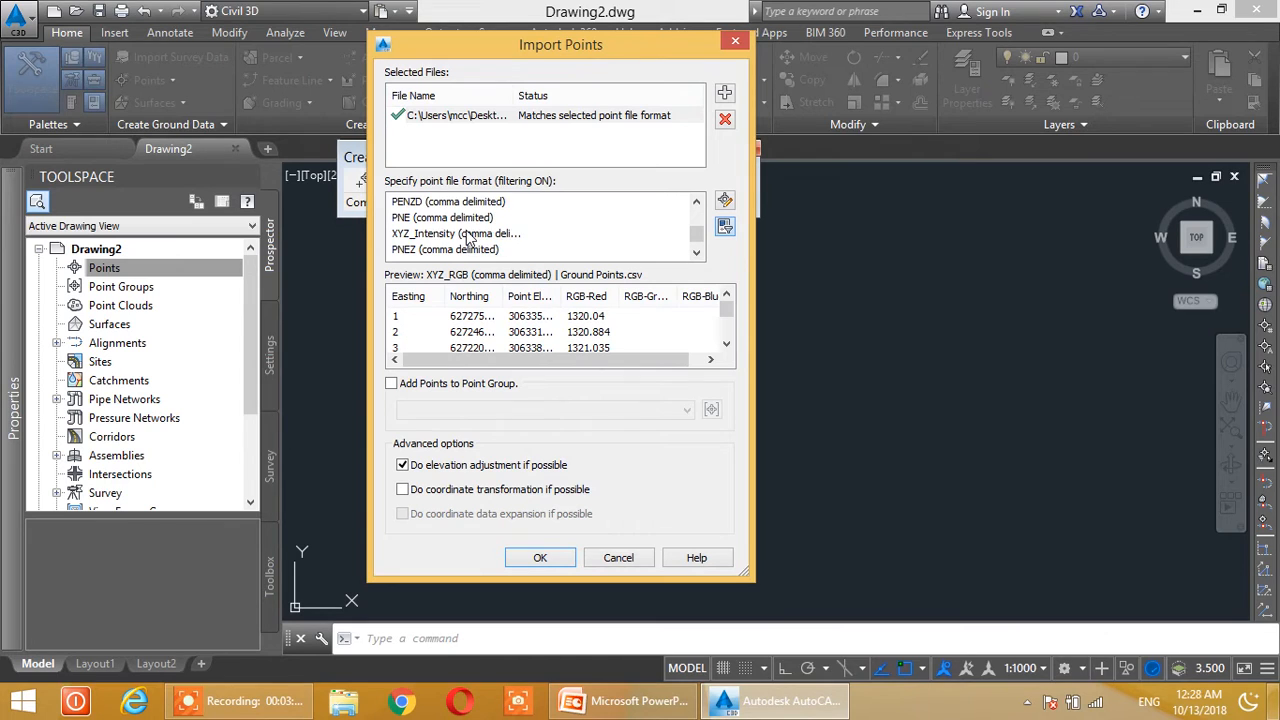
key("Down")
key("Down")
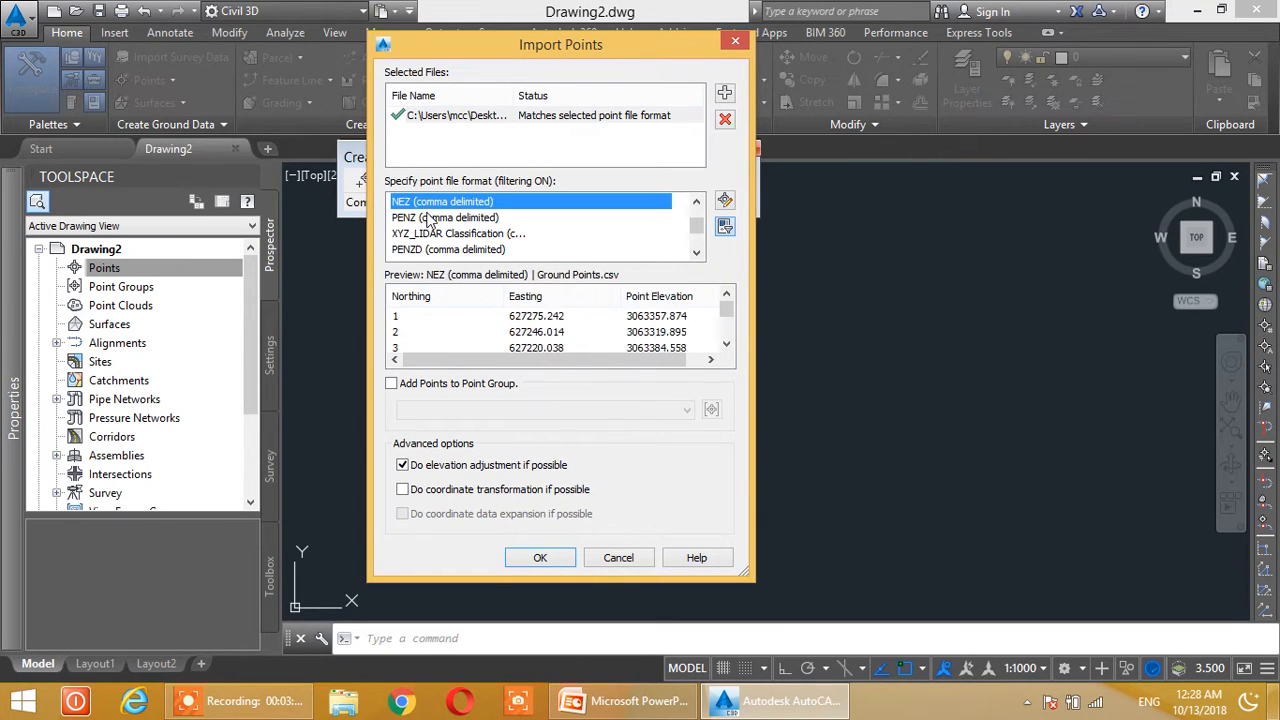
left_click(455, 246)
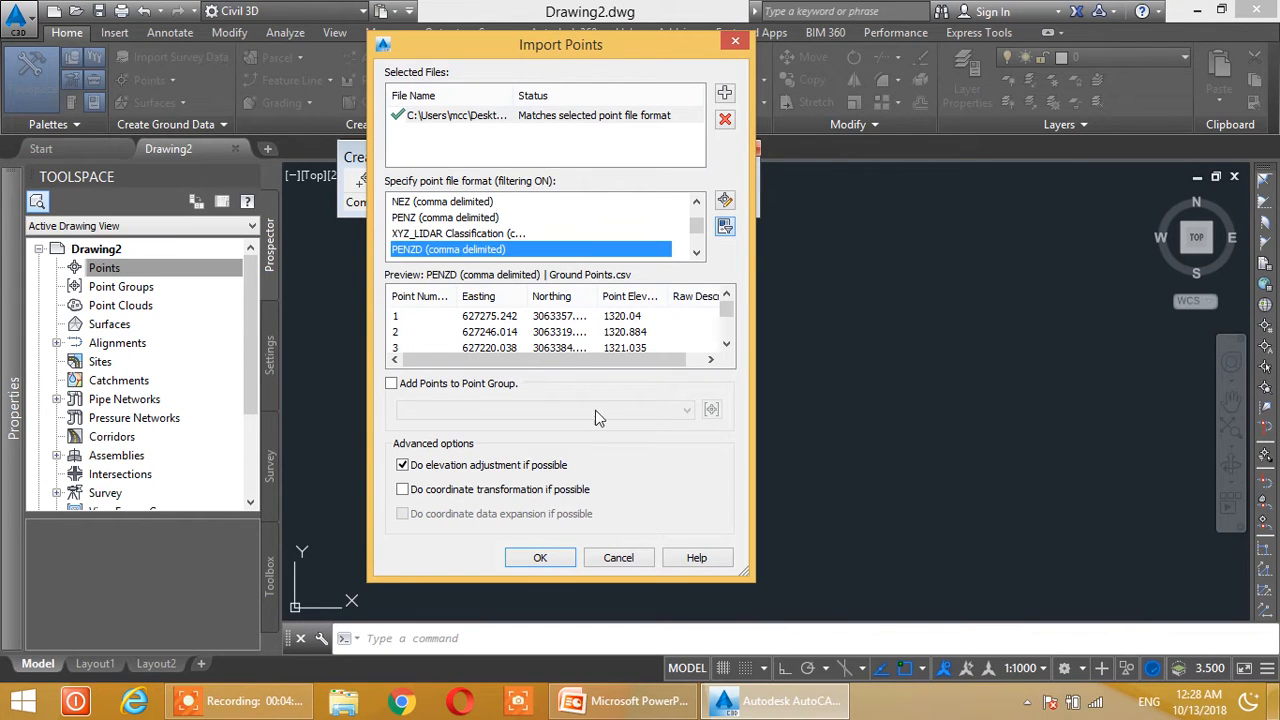
left_click(550, 557)
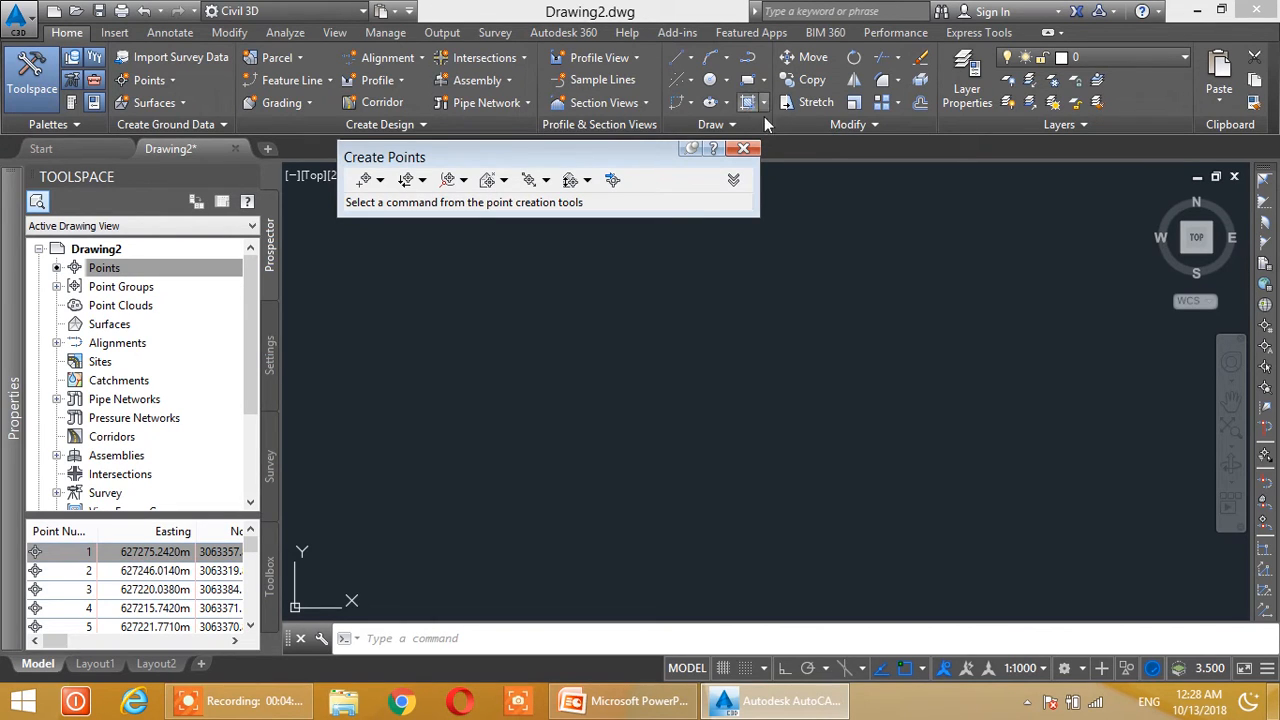
left_click(745, 150)
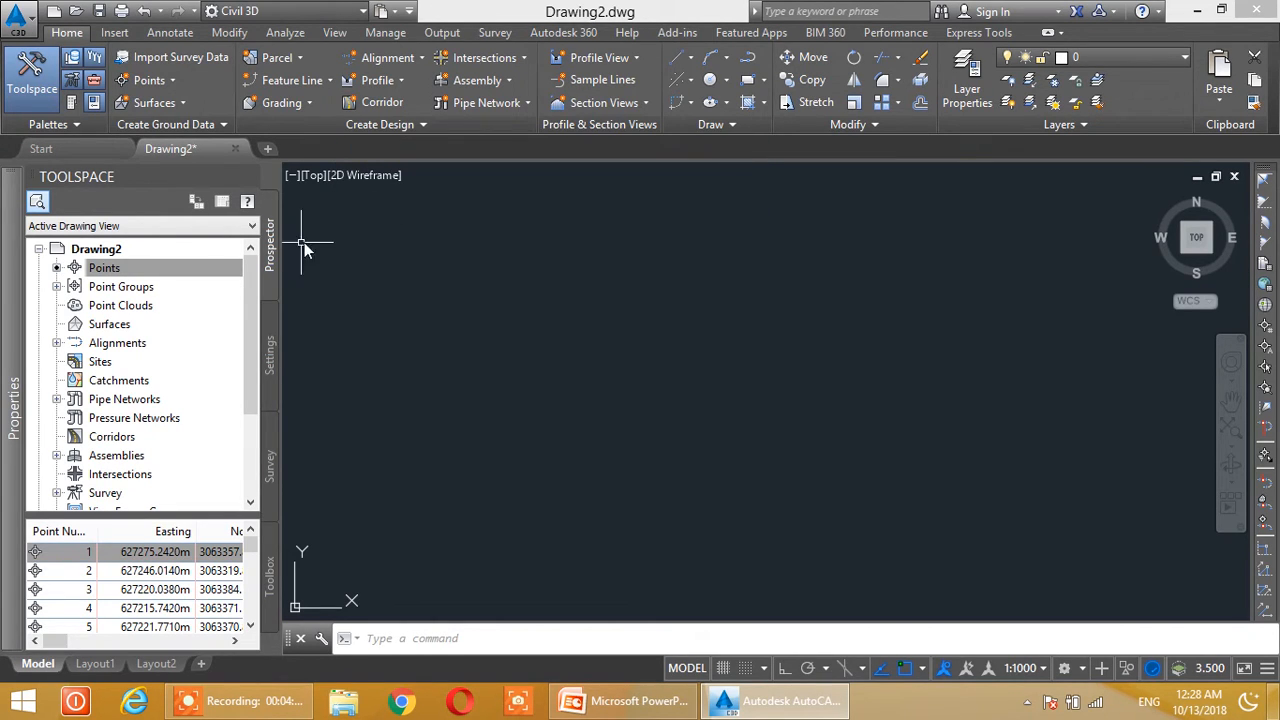
List the imported points in the _All Points group.
left_click(57, 287)
left_click(145, 306)
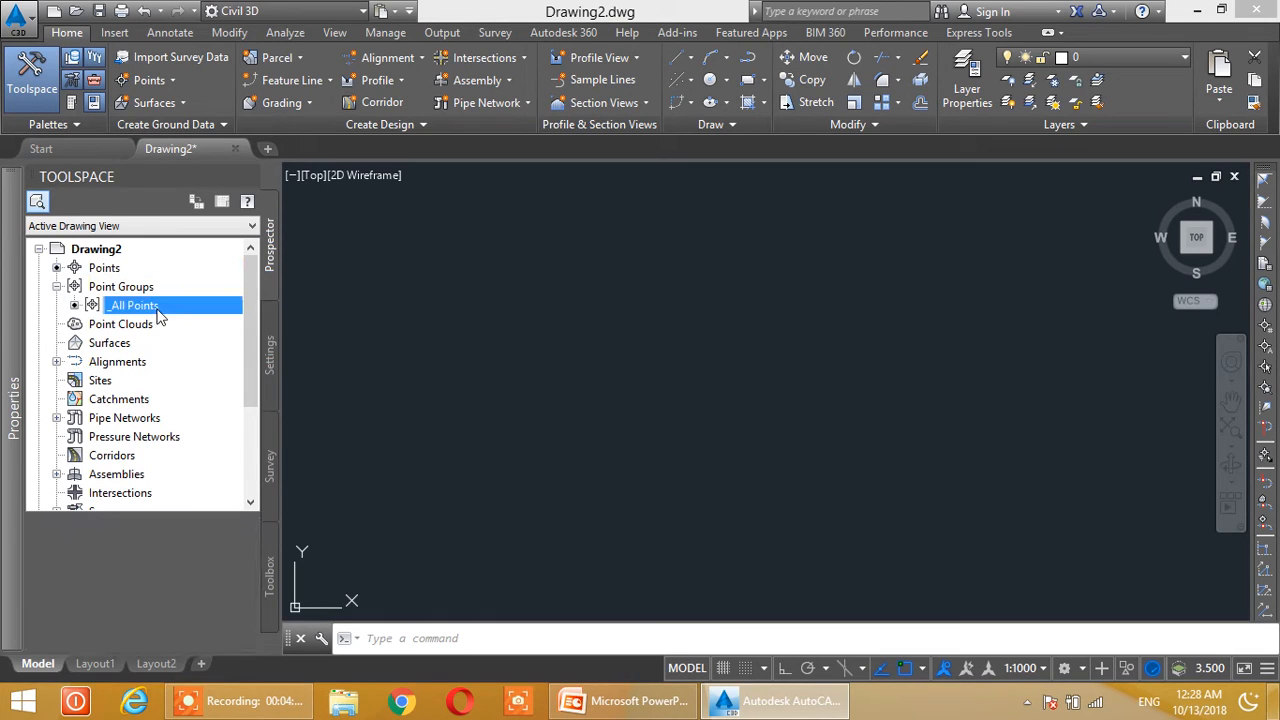
mouse_move(257, 554)
left_mouse_down()
mouse_move(251, 622)
mouse_move(246, 534)
left_mouse_up()
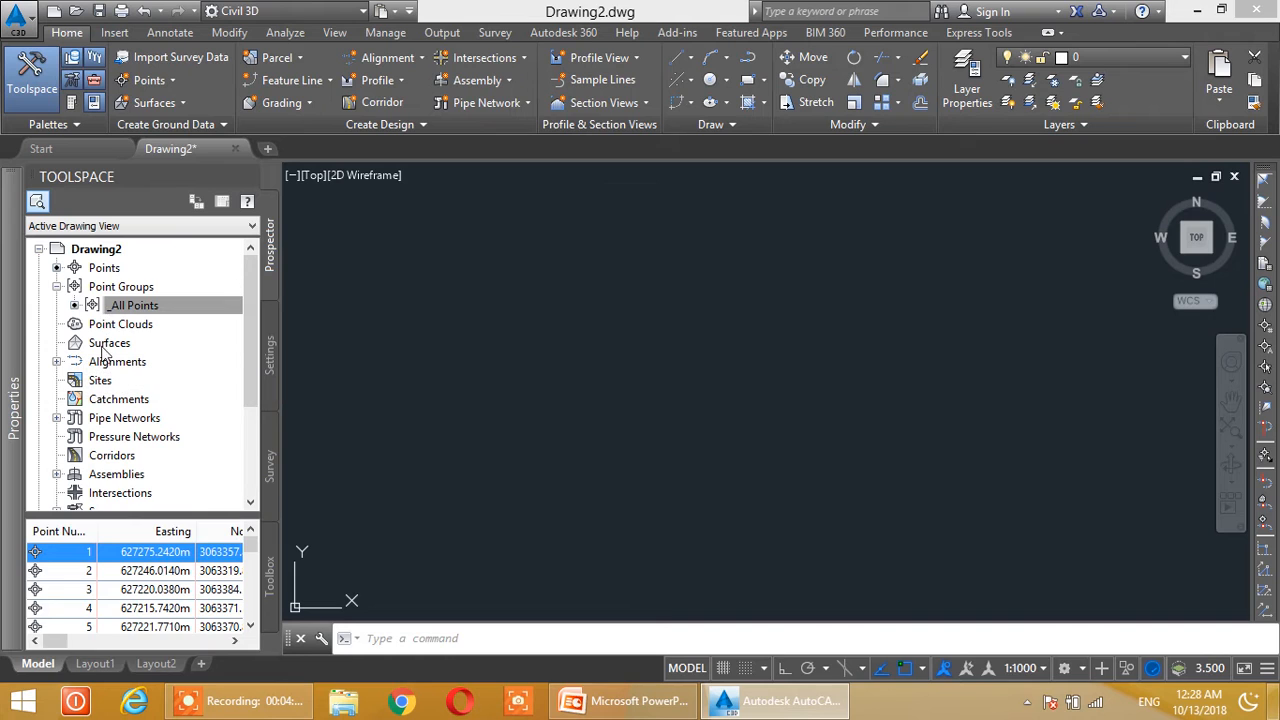
Start a new TIN surface and name it GP.
left_click(108, 345)
right_click(142, 346)
left_click(188, 357)
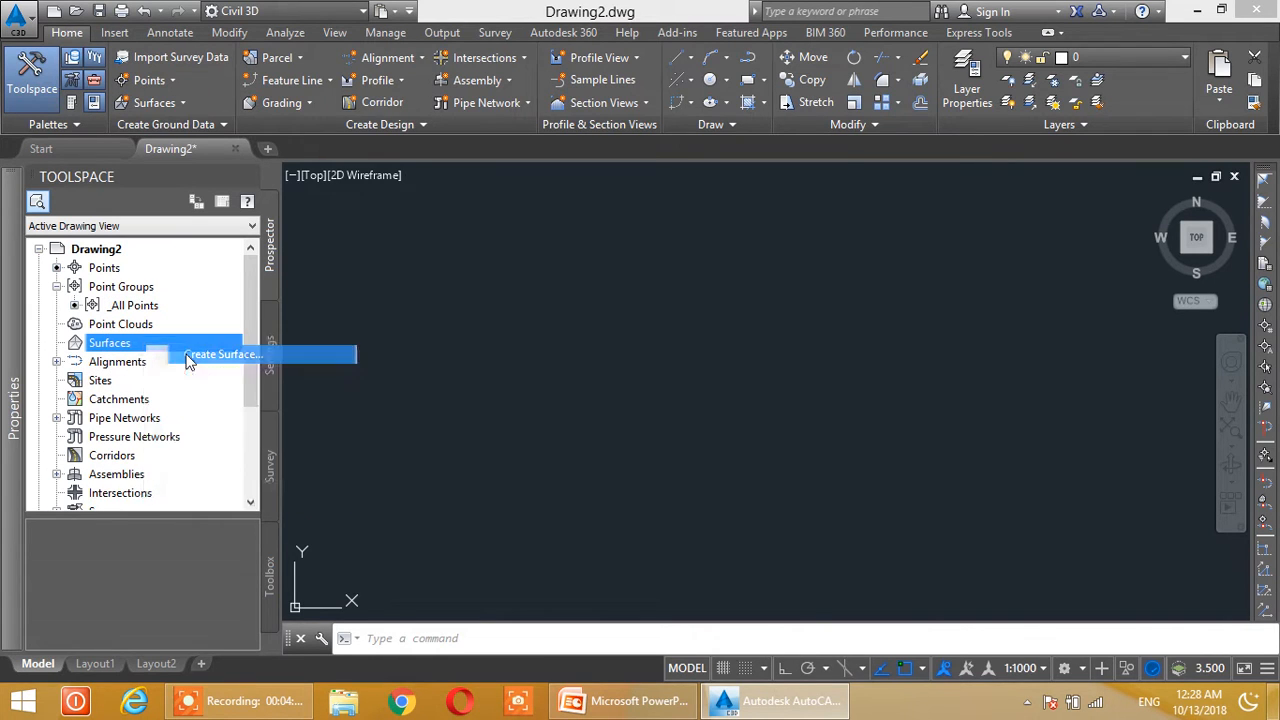
left_click(684, 220)
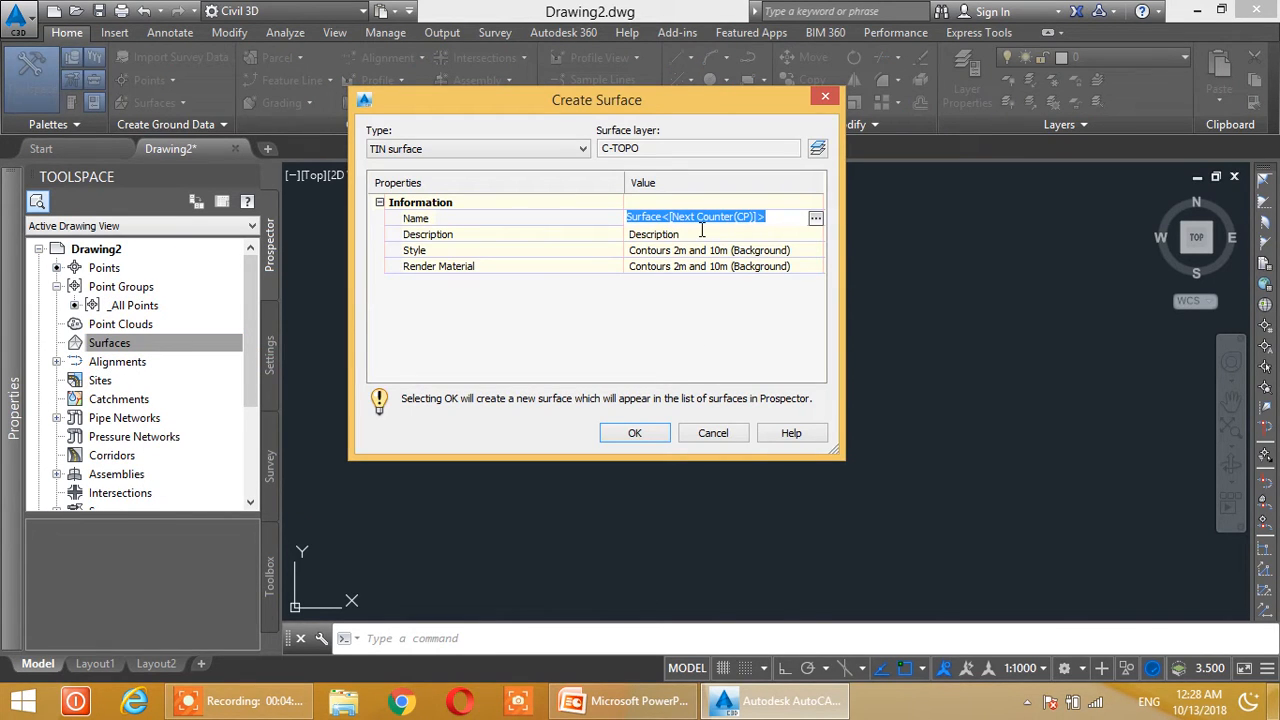
type("GP")
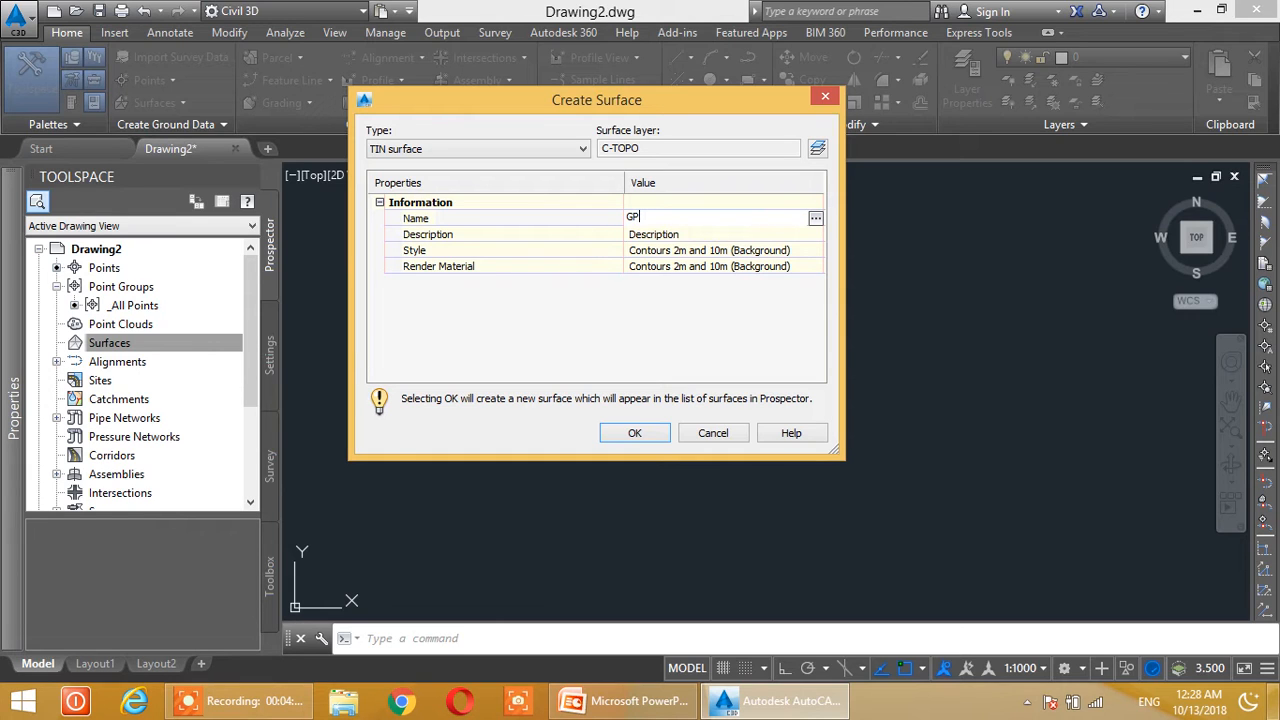
key("Return")
Set the surface style to Contours 1m and 5m (Design) and create the surface.
left_click(763, 252)
left_click(817, 249)
left_click(449, 214)
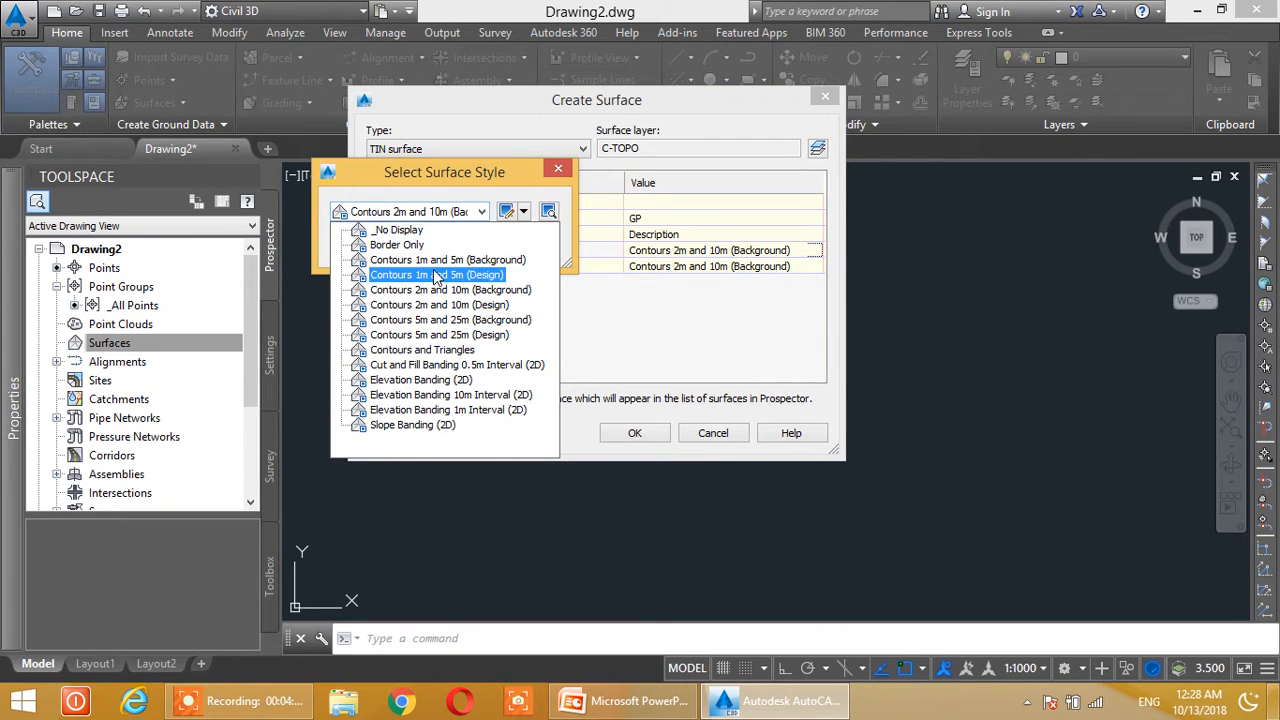
left_click(437, 276)
left_click(366, 247)
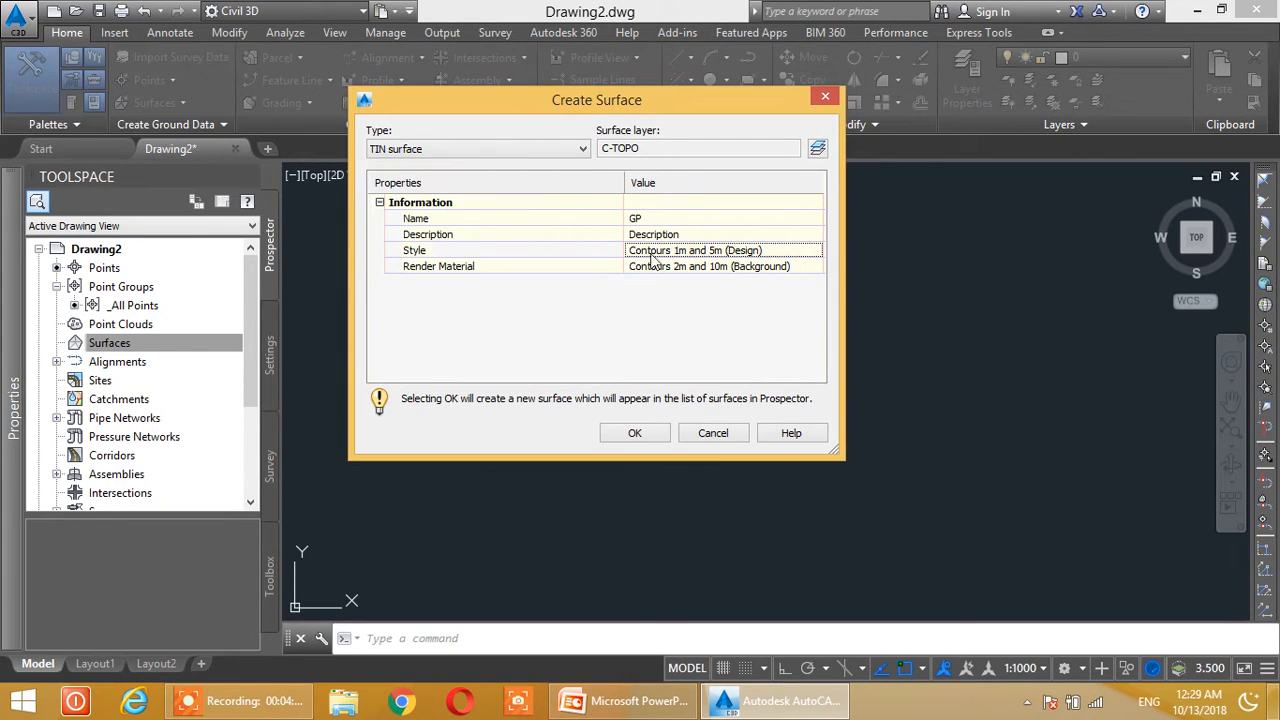
left_click(636, 432)
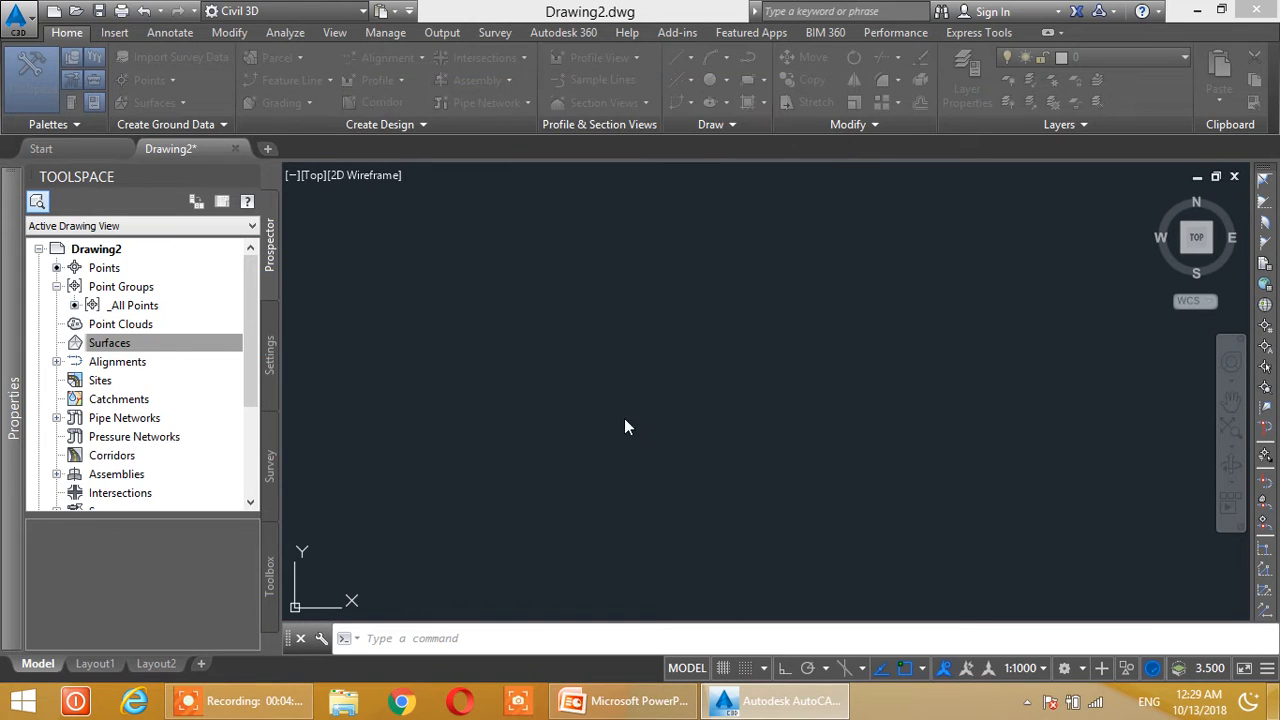
Zoom to the drawing extents to examine the imported ground points.
left_click(539, 646)
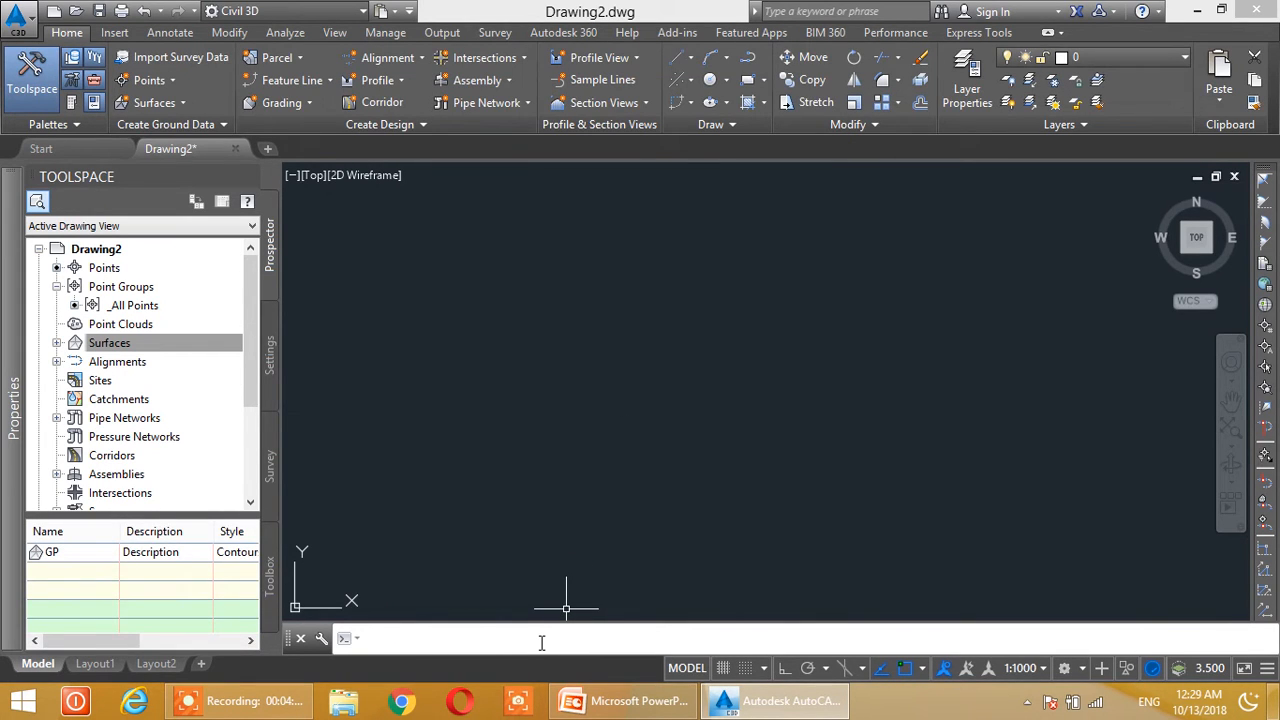
type("z")
key("Return")
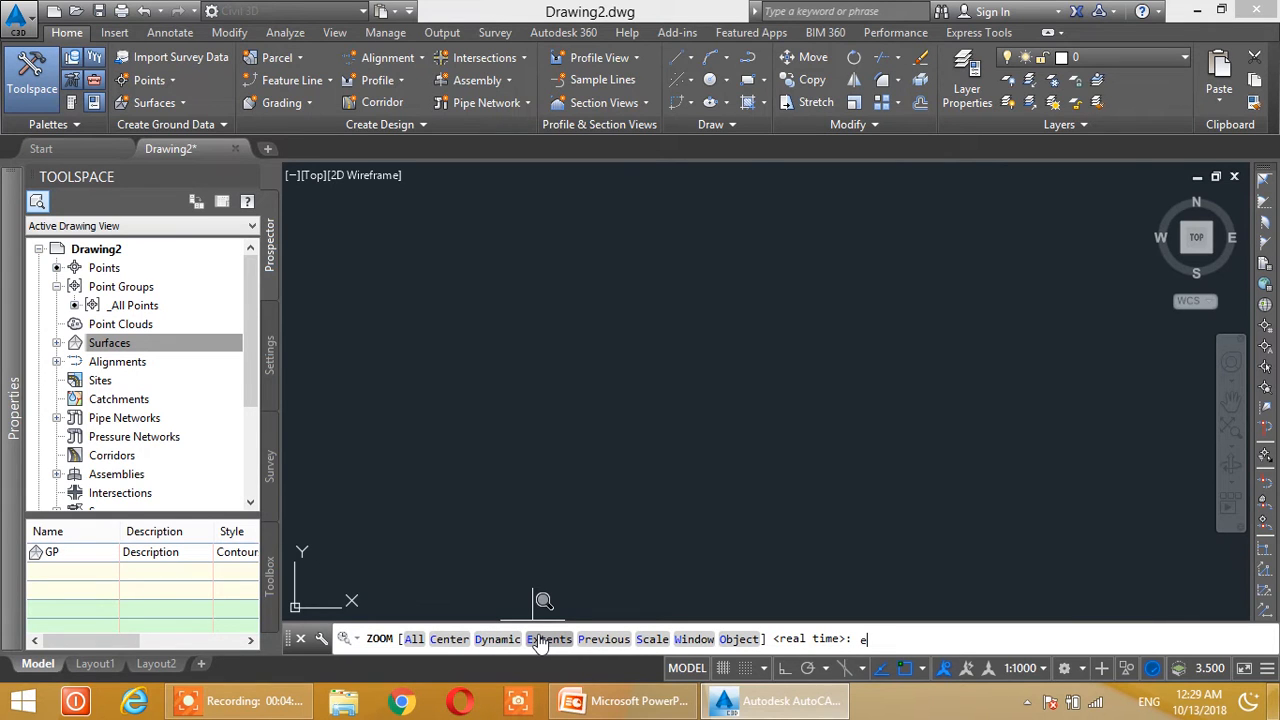
type("e")
key("Return")
scroll(720, 397, "down", 2)
scroll(725, 390, "up", 2)
middle_click_drag(737, 341, 703, 318)
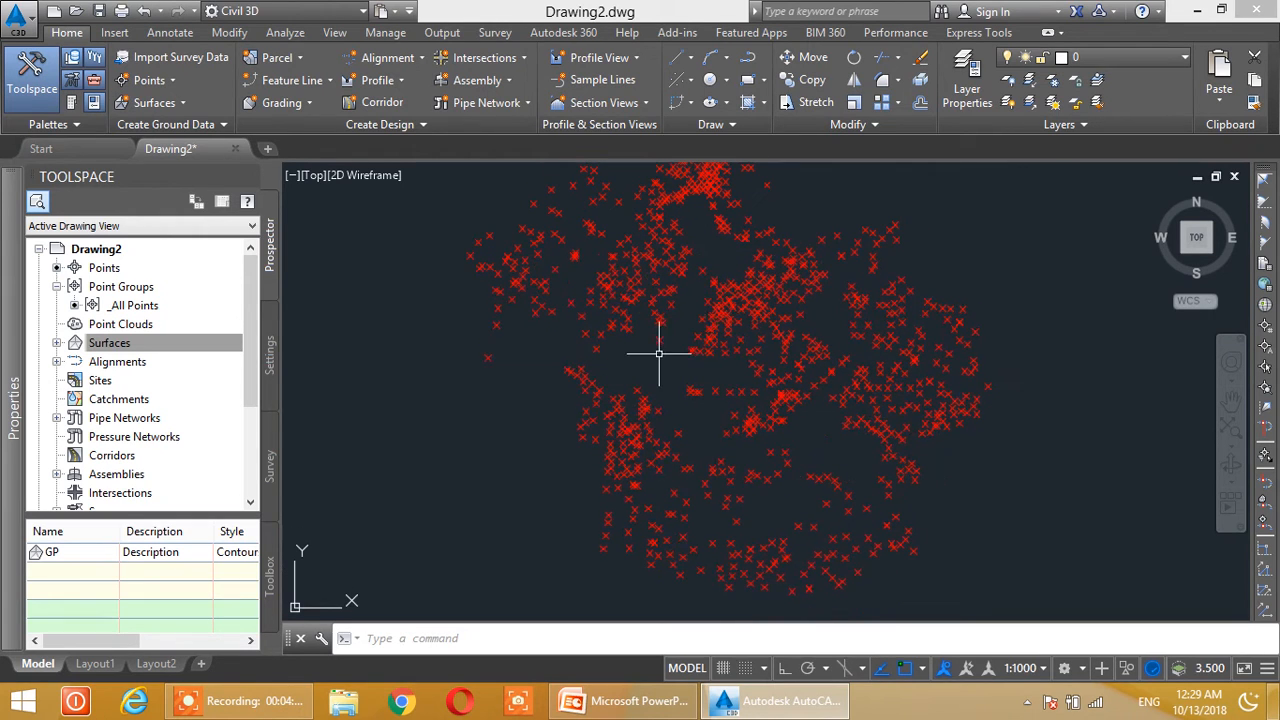
Add the _All Points point group to the definition of the GP surface.
left_click(120, 343)
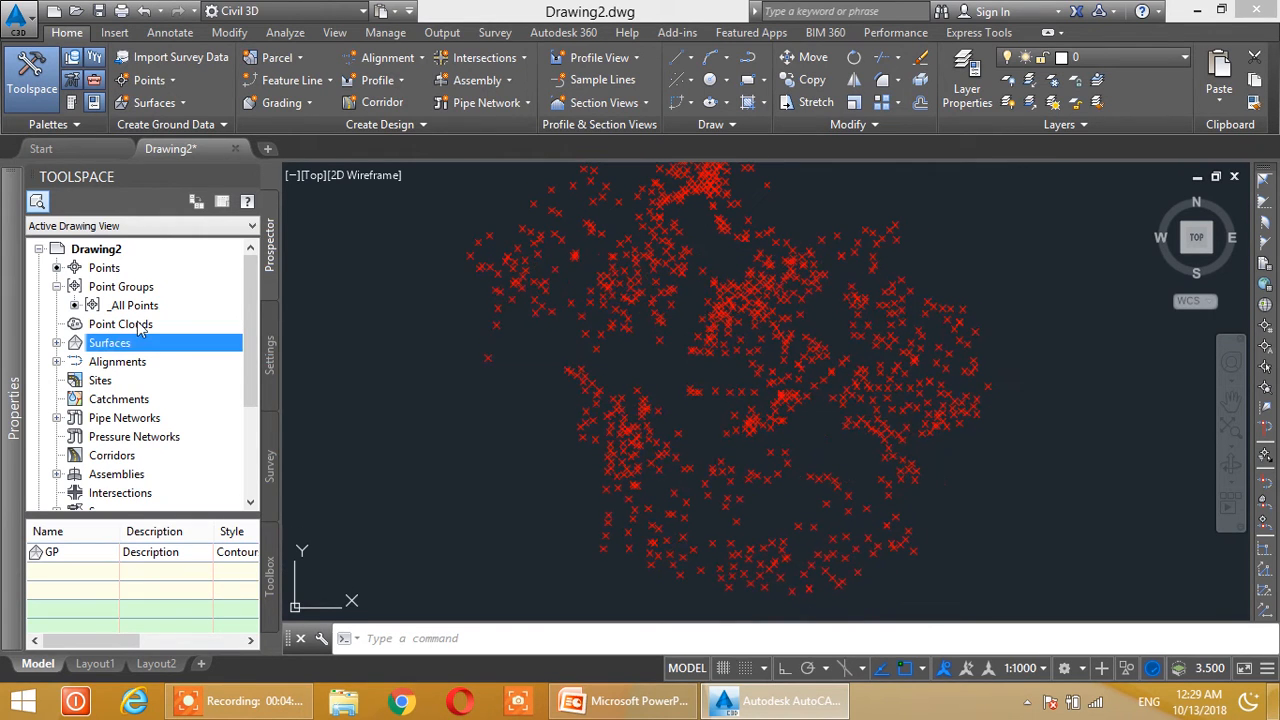
left_click(57, 343)
left_click(74, 361)
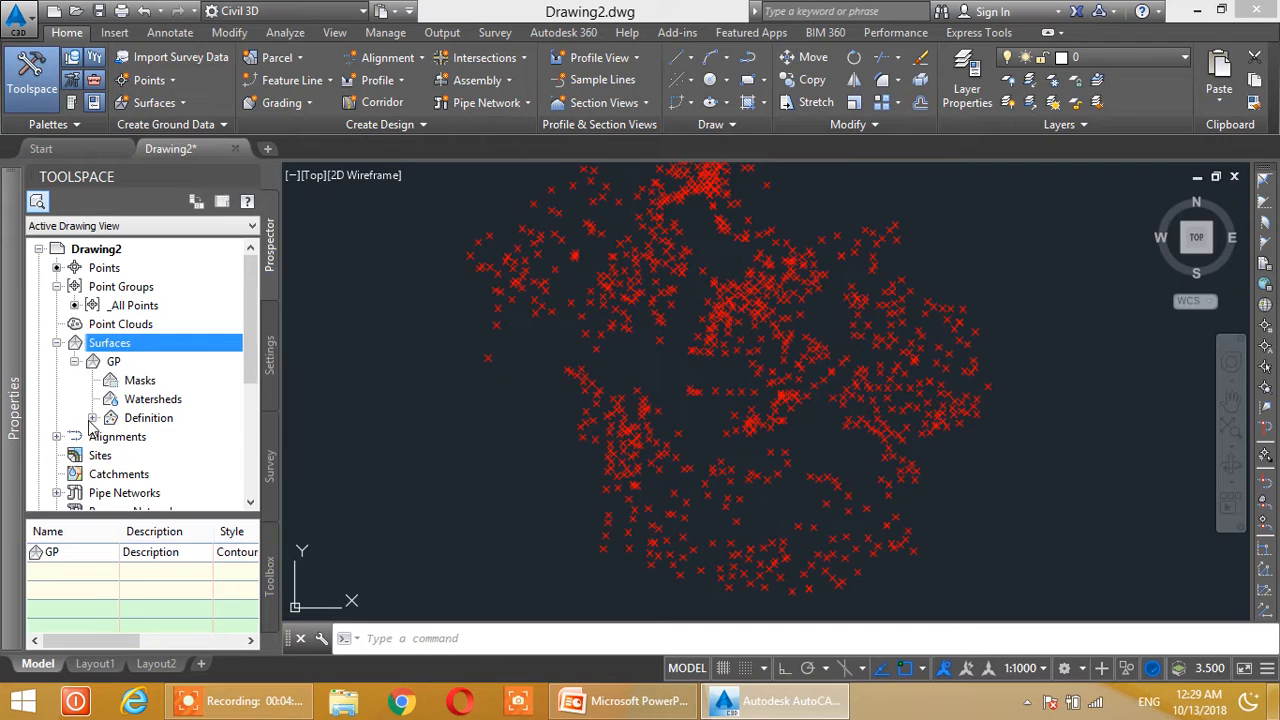
left_click(92, 418)
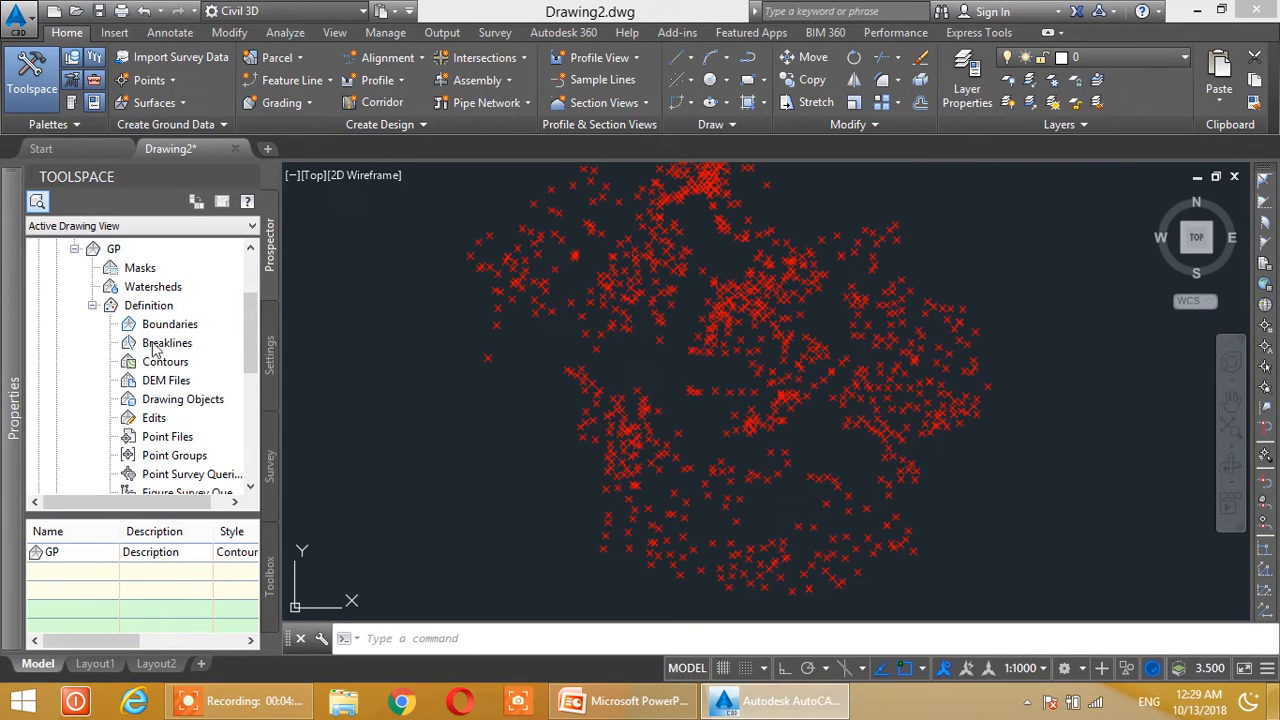
scroll(252, 330, "up", 2)
left_click(57, 305)
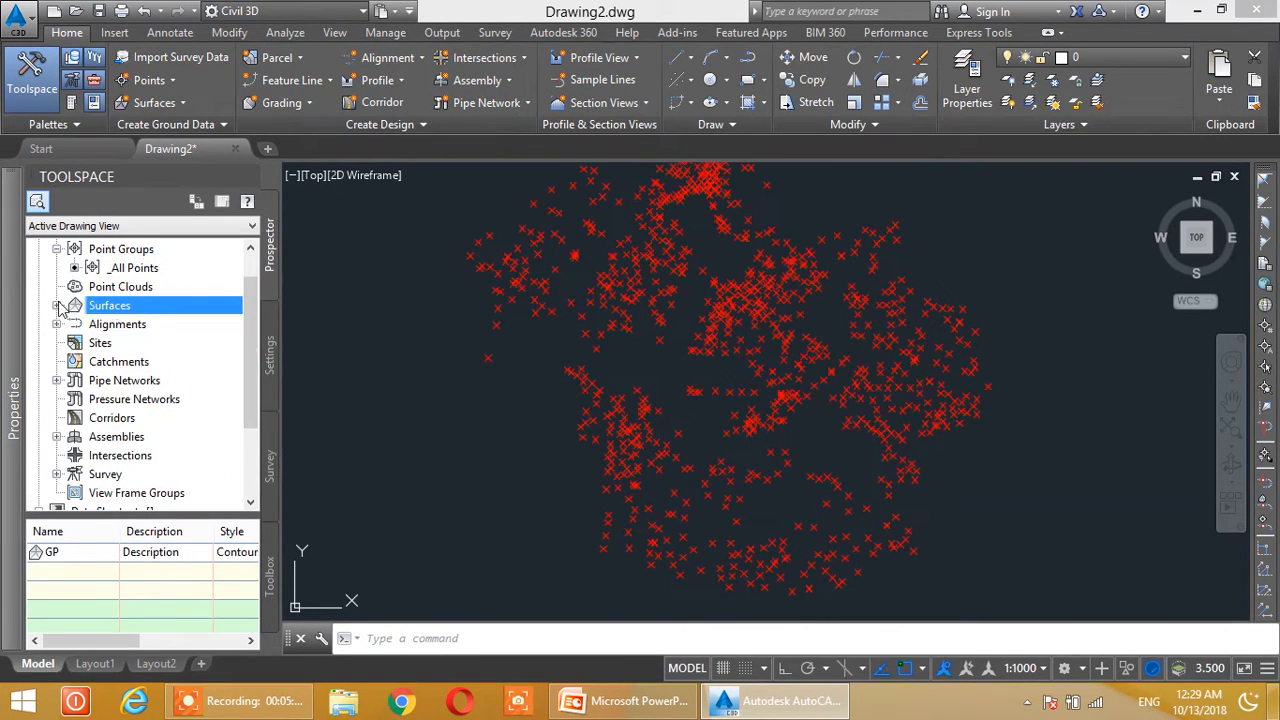
left_click(57, 305)
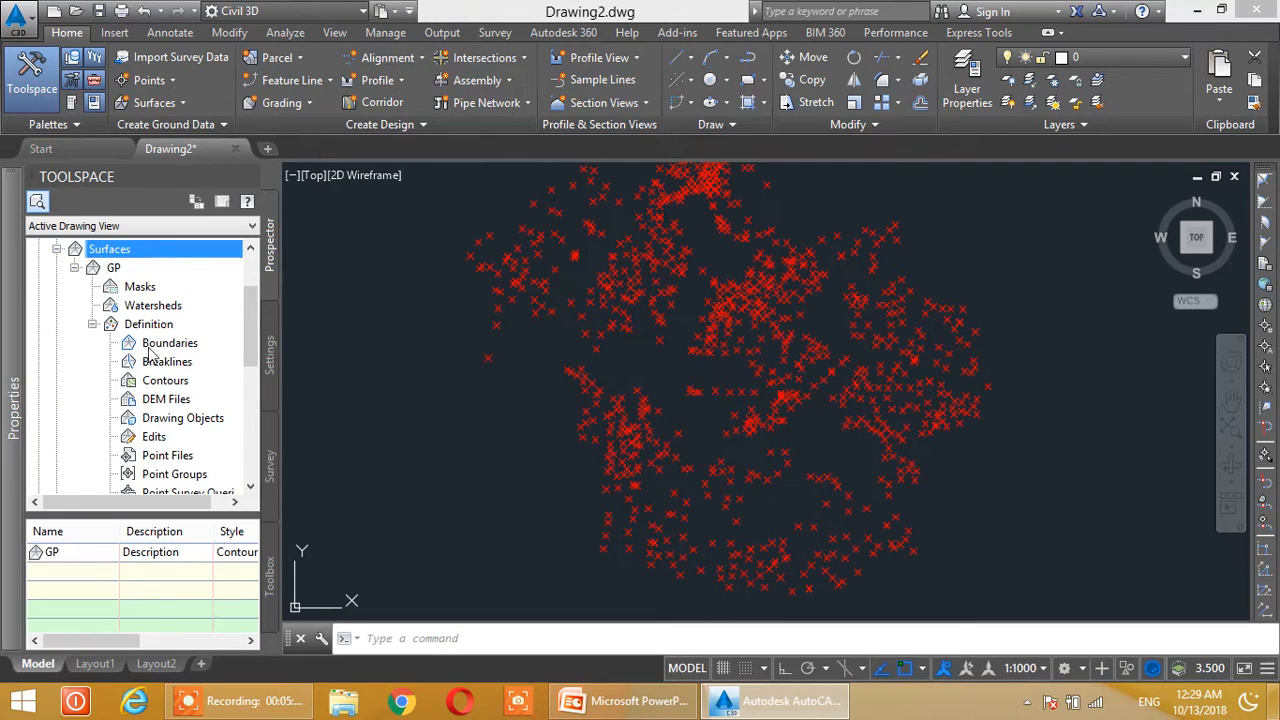
scroll(155, 358, "down", 2)
left_click(178, 364)
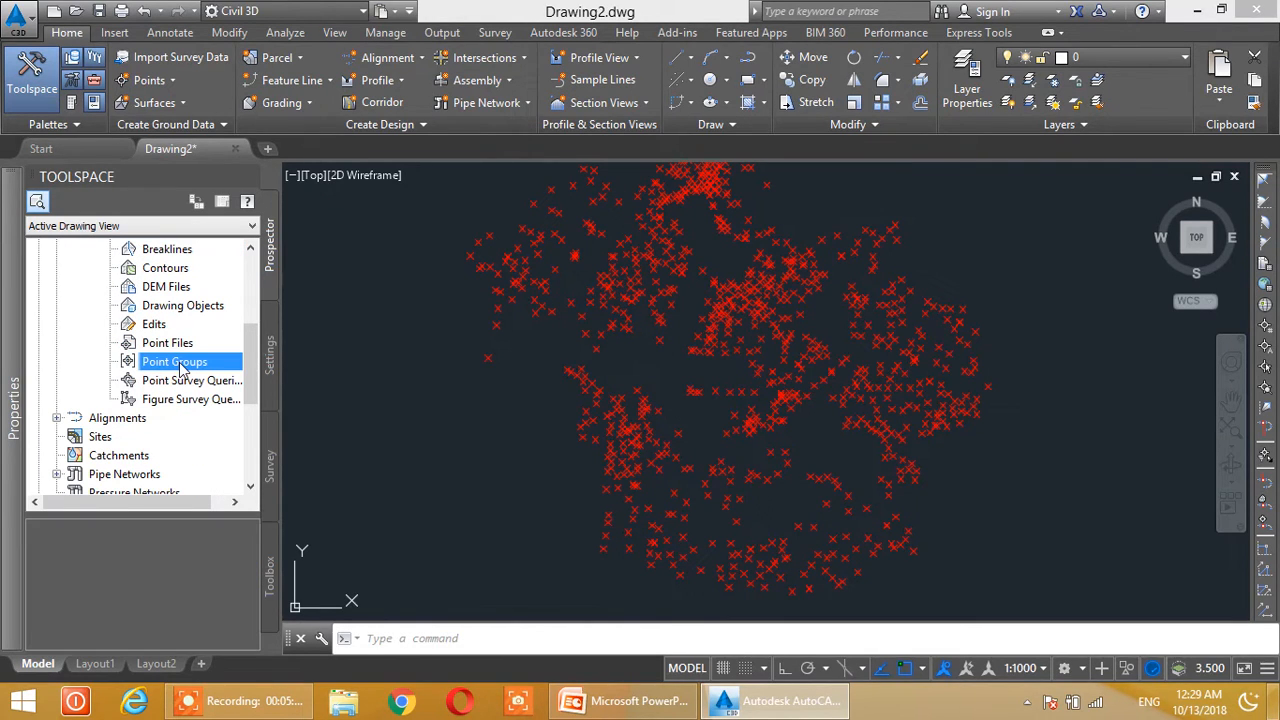
right_click(180, 368)
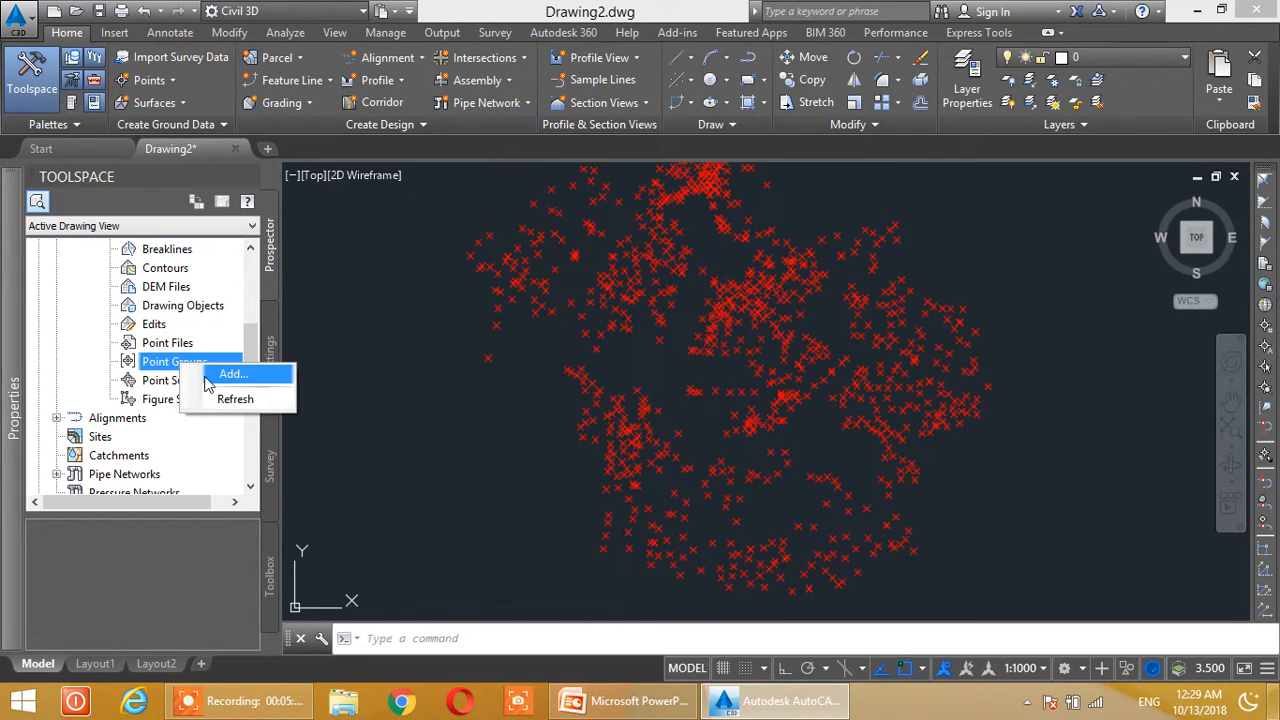
left_click(204, 376)
left_click(531, 320)
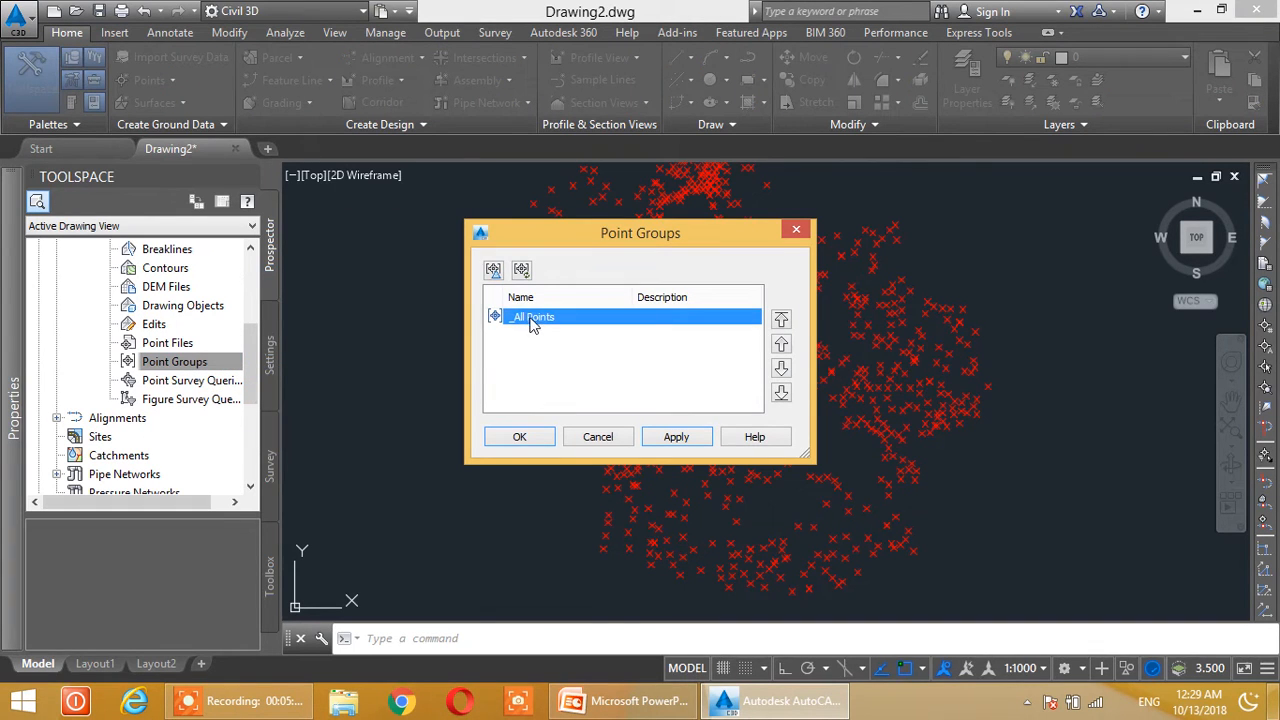
left_click(521, 438)
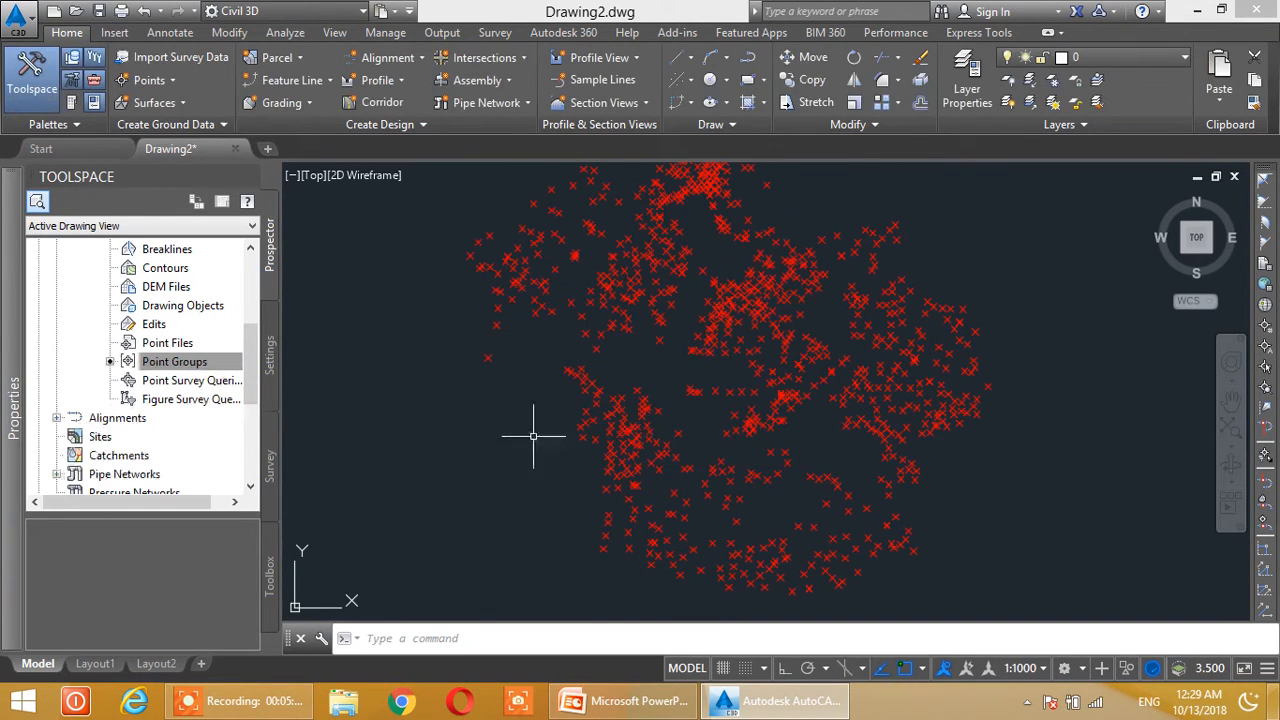
Create a centerline alignment layout named Alignment - 1 with the Proposed style and the All Labels label set.
scroll(750, 390, "up", 4)
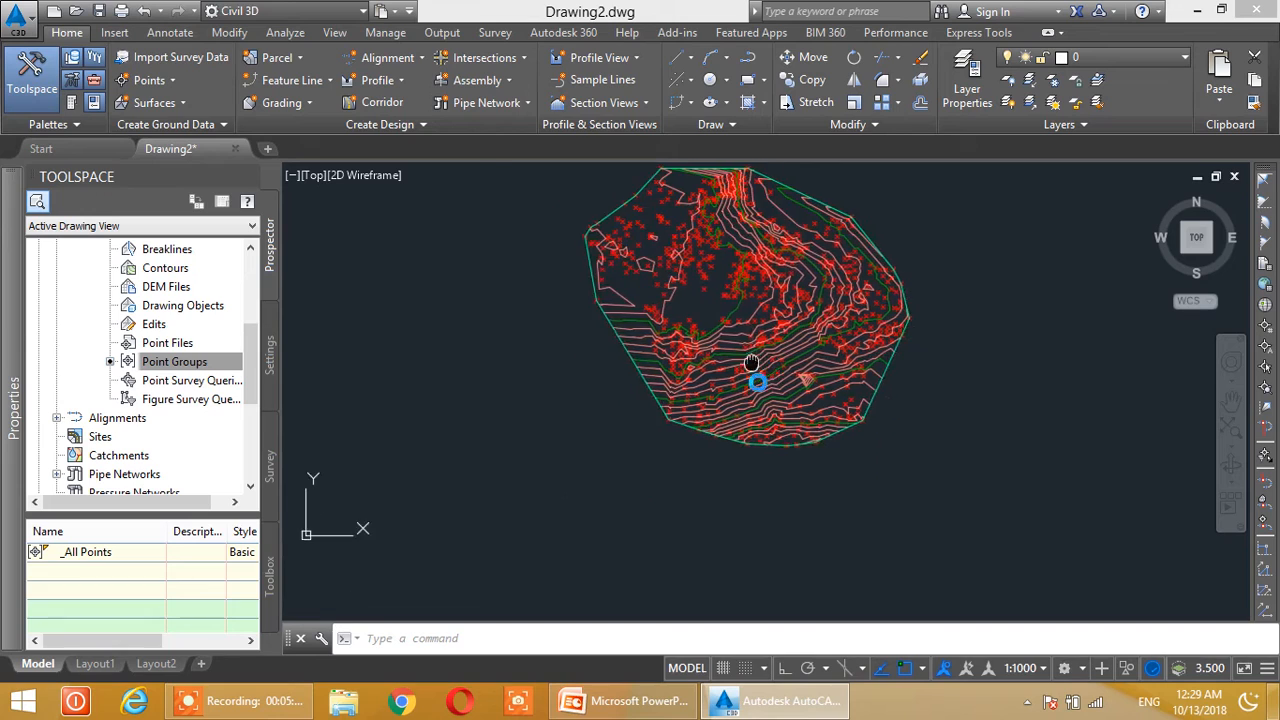
mouse_move(780, 377)
middle_mouse_down()
mouse_move(774, 455)
mouse_move(774, 377)
mouse_move(755, 429)
middle_mouse_up()
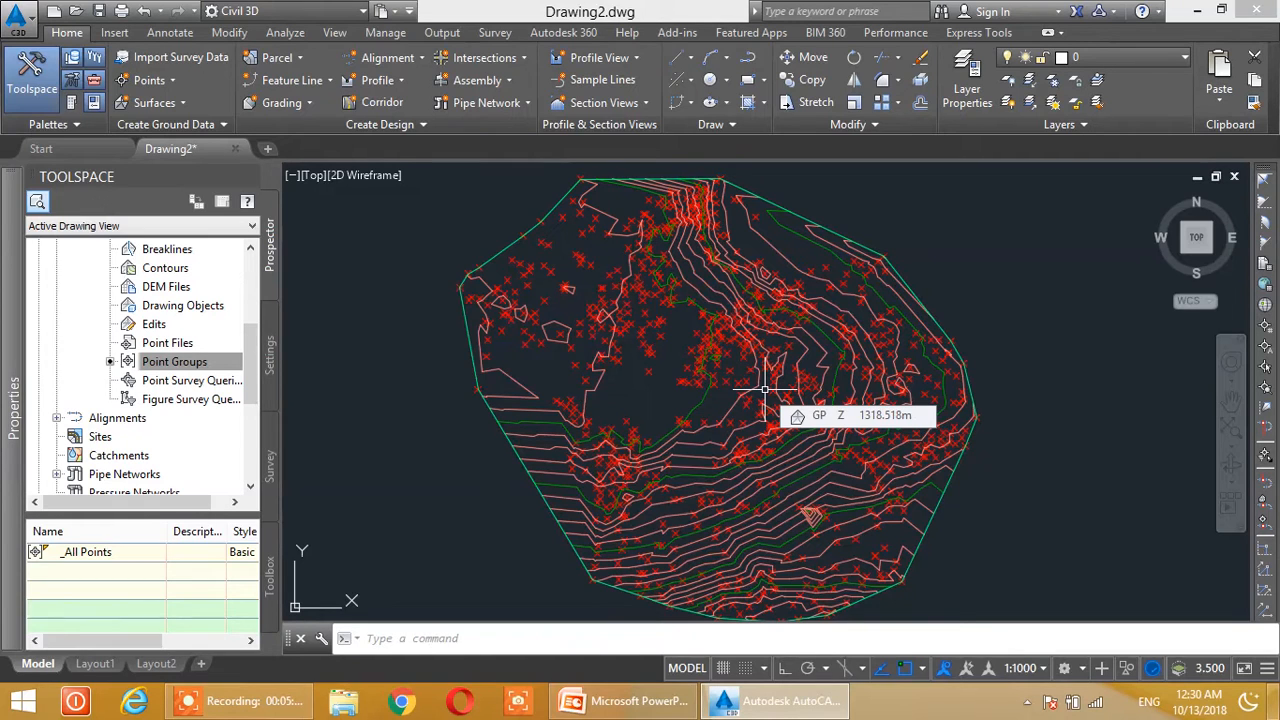
left_click(403, 59)
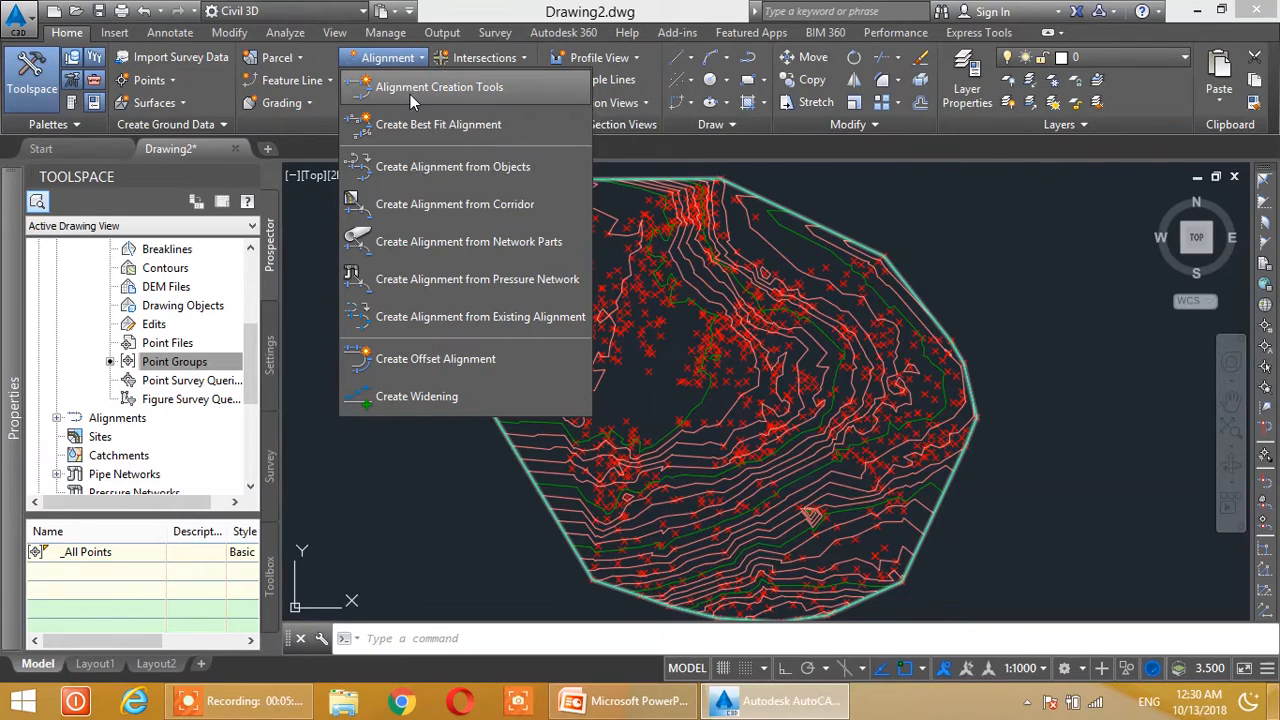
left_click(410, 94)
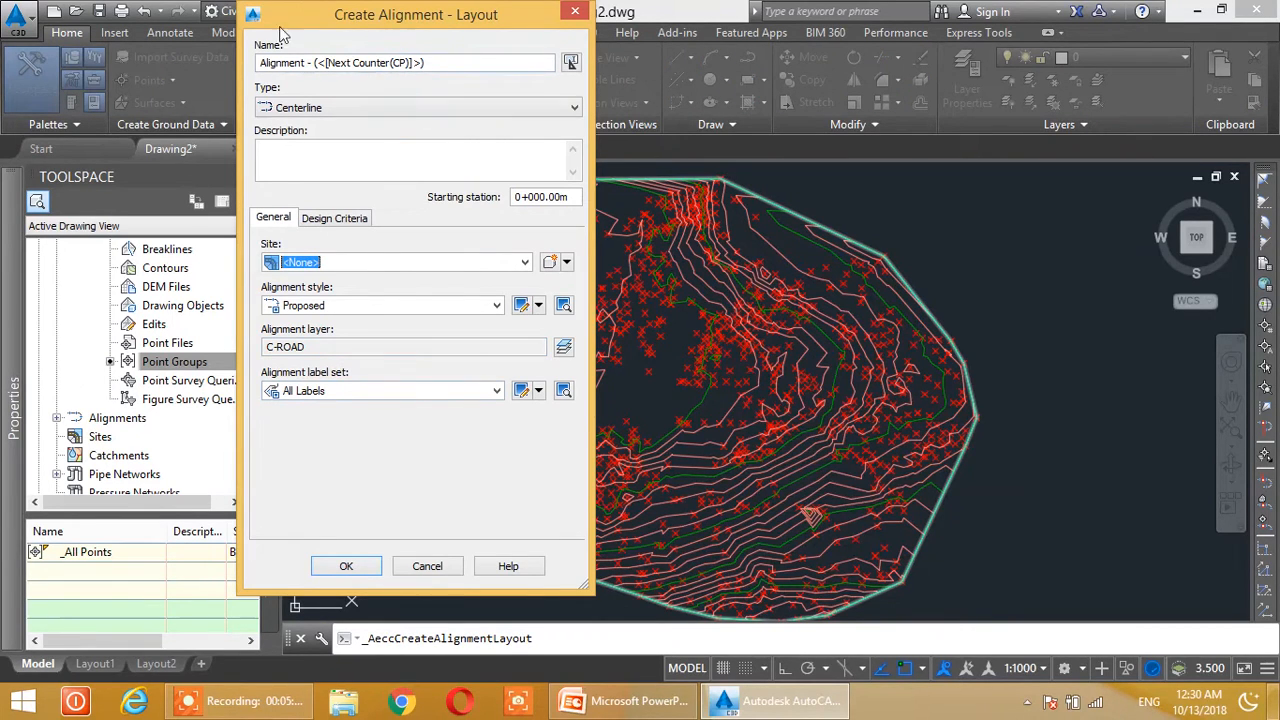
left_click_drag(480, 64, 322, 68)
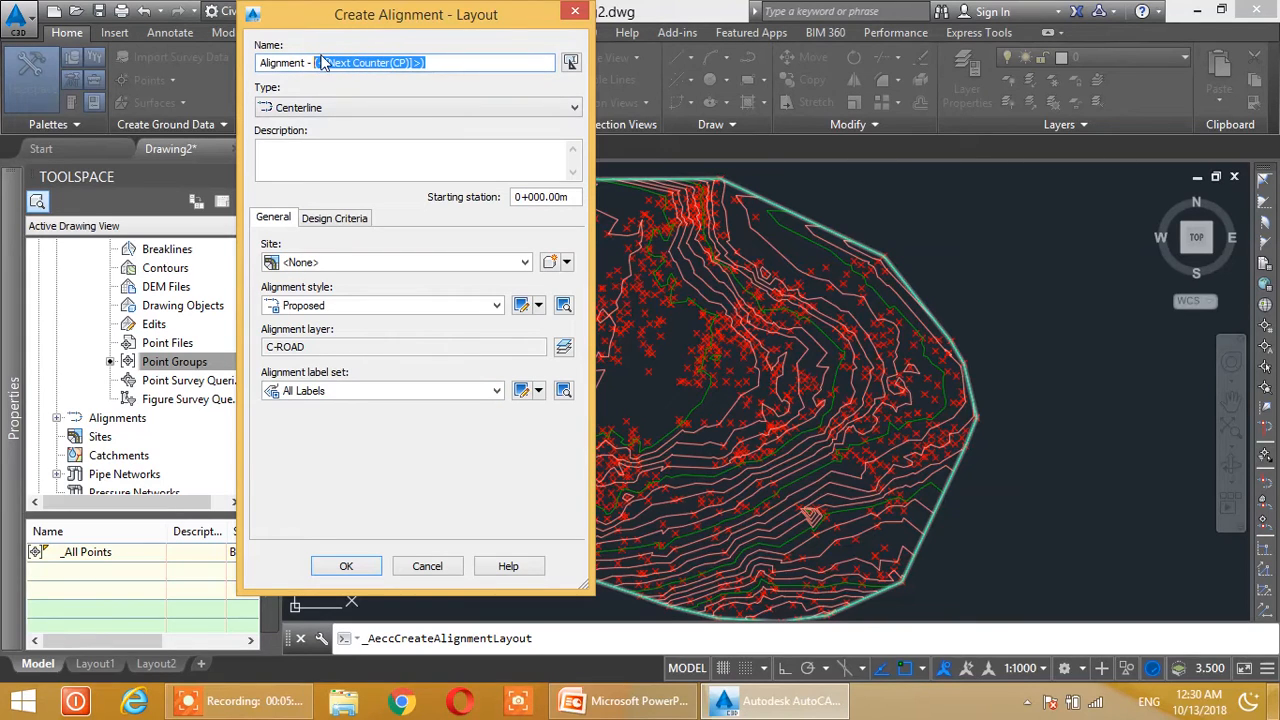
type("1")
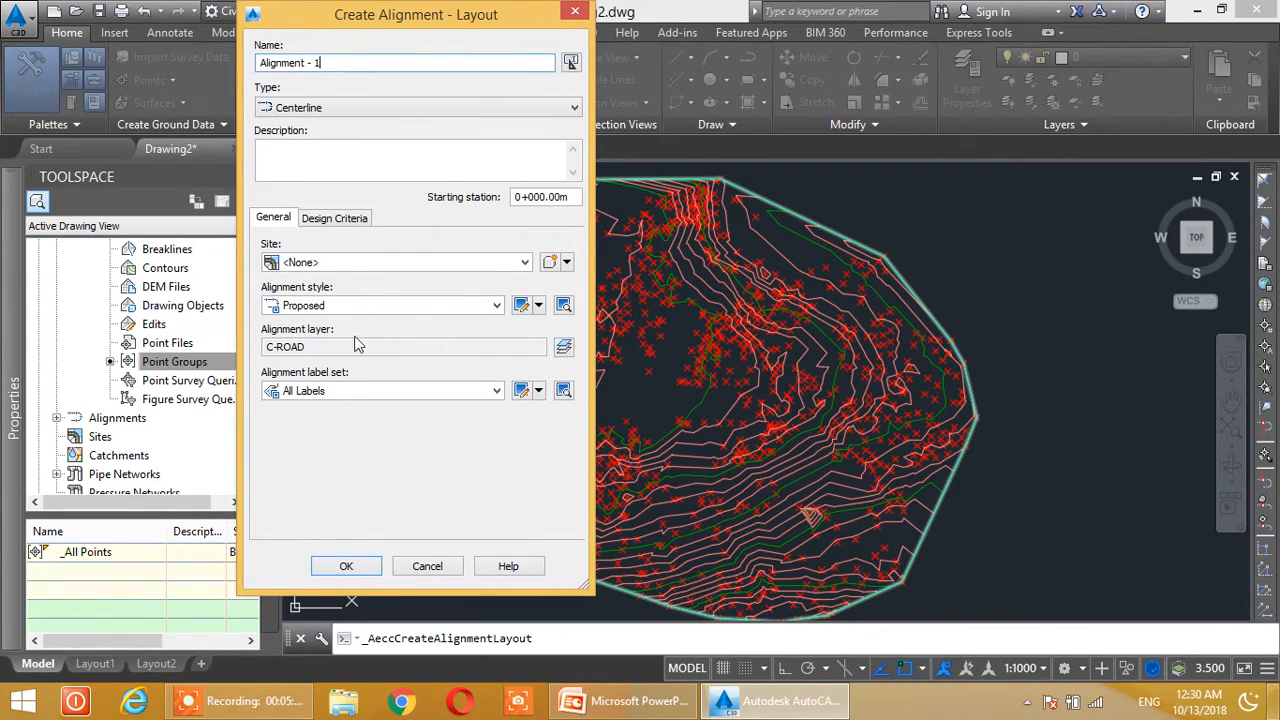
left_click(355, 566)
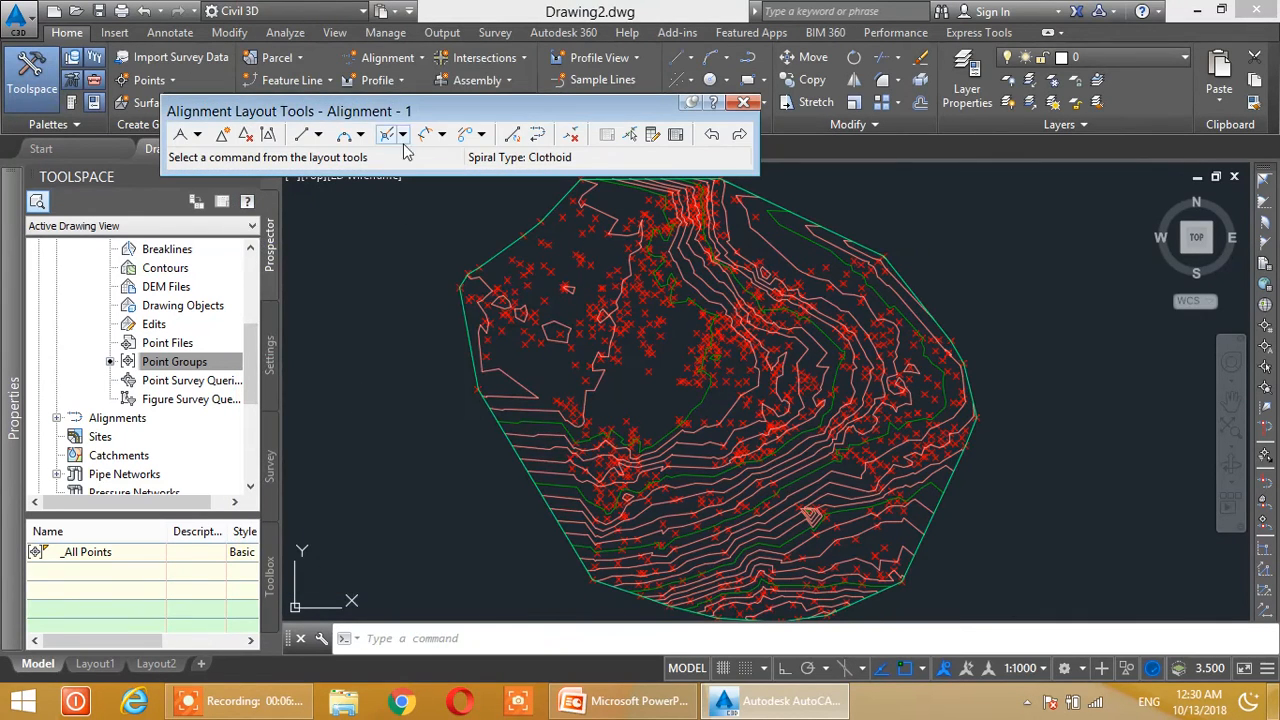
Start laying out Alignment - 1 using Tangent-Tangent (With curves), beginning on the southwest boundary of the GP surface.
left_click_drag(208, 111, 240, 78)
left_click(229, 102)
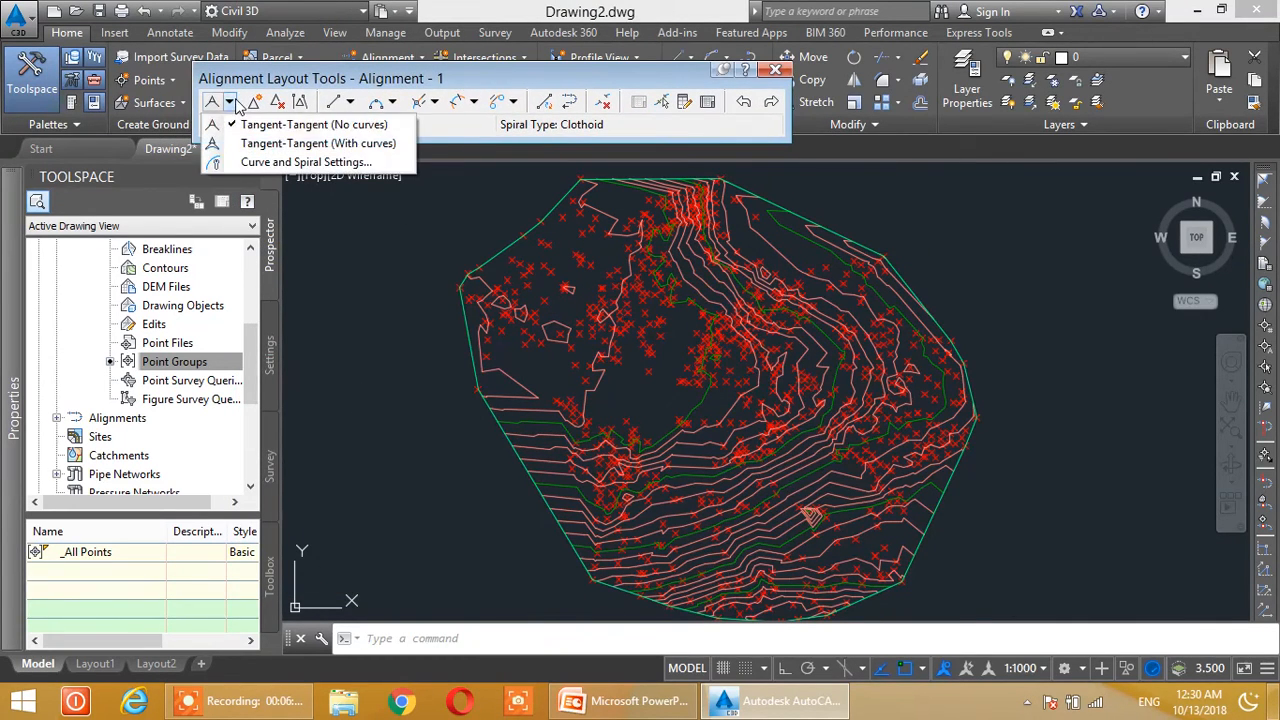
left_click(300, 162)
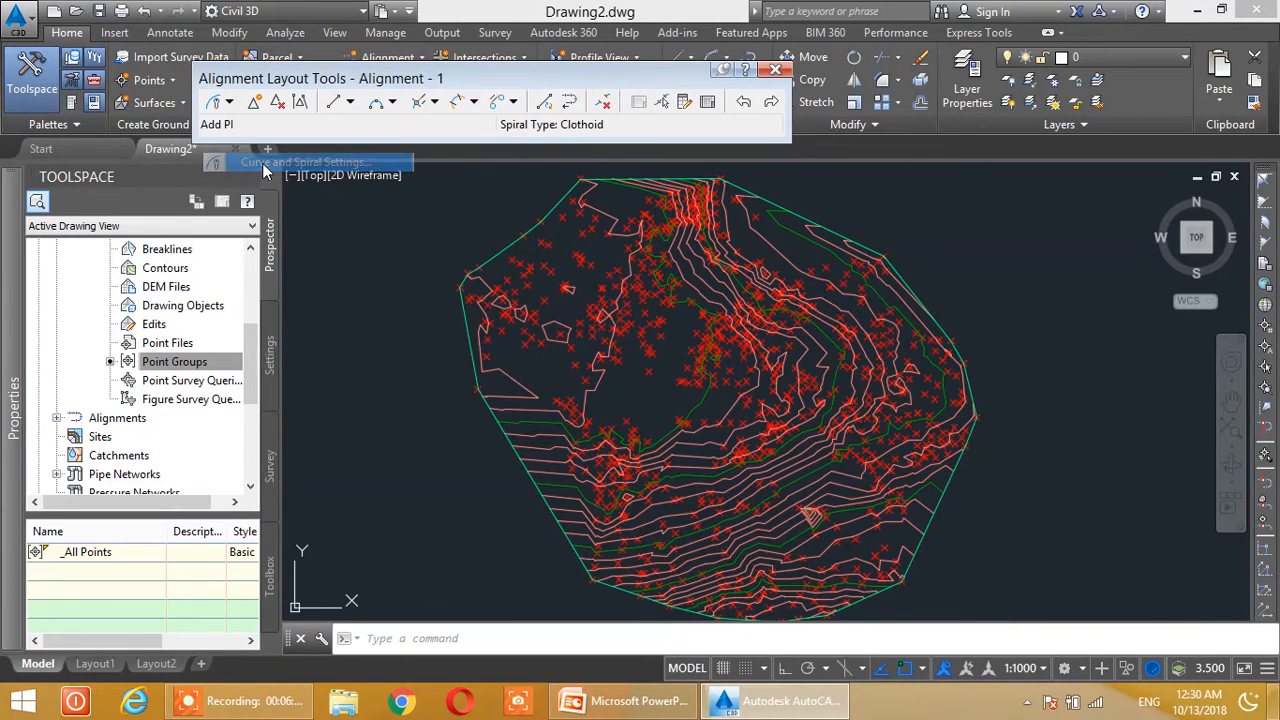
left_click(456, 441)
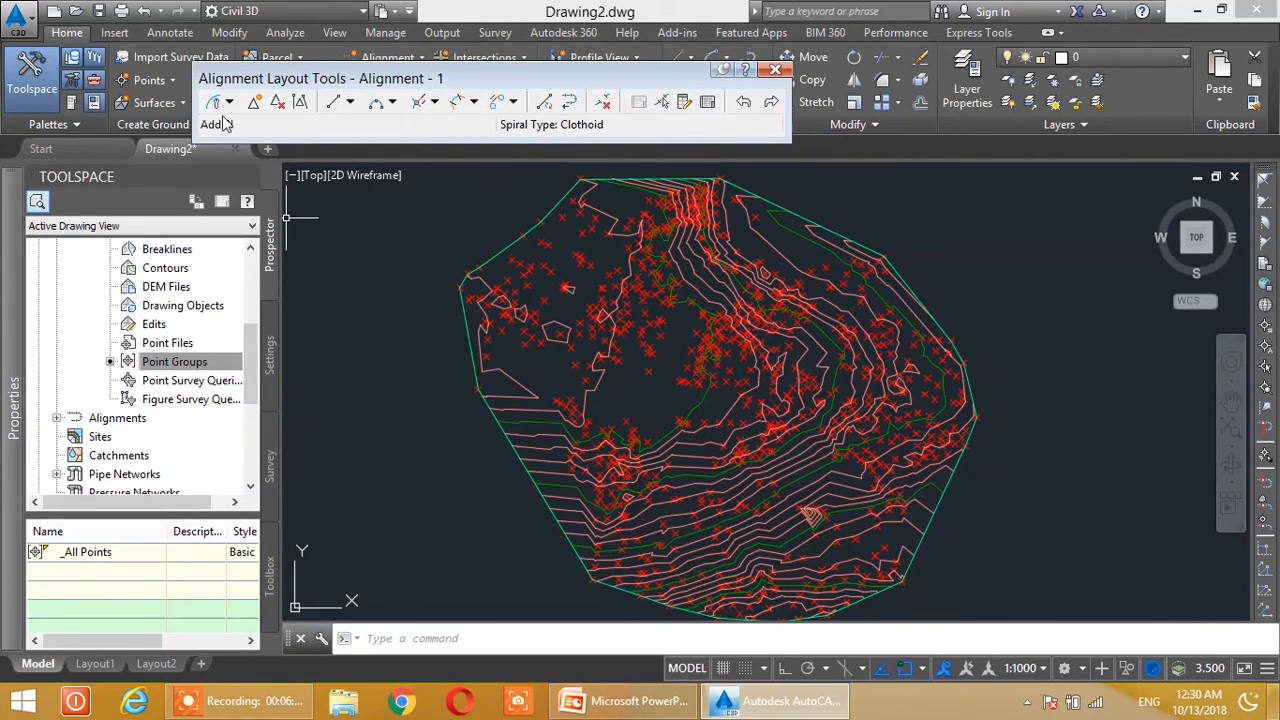
left_click(228, 102)
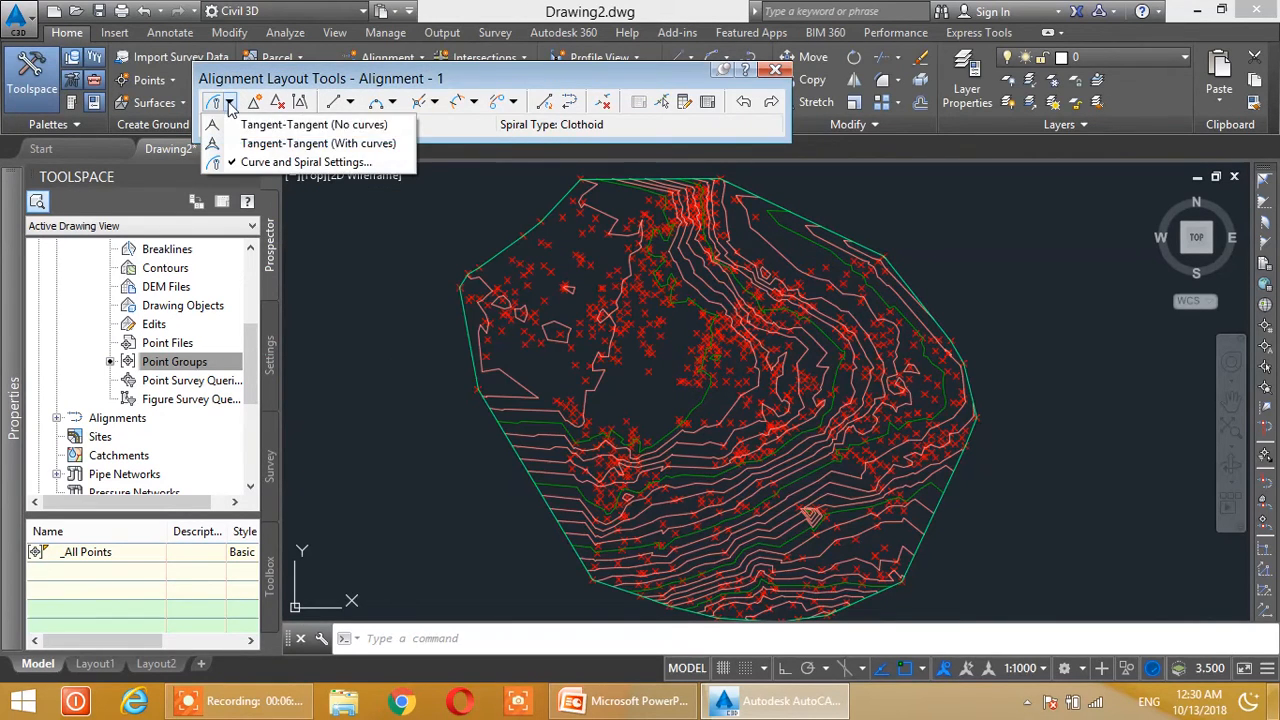
left_click(268, 147)
left_click(228, 102)
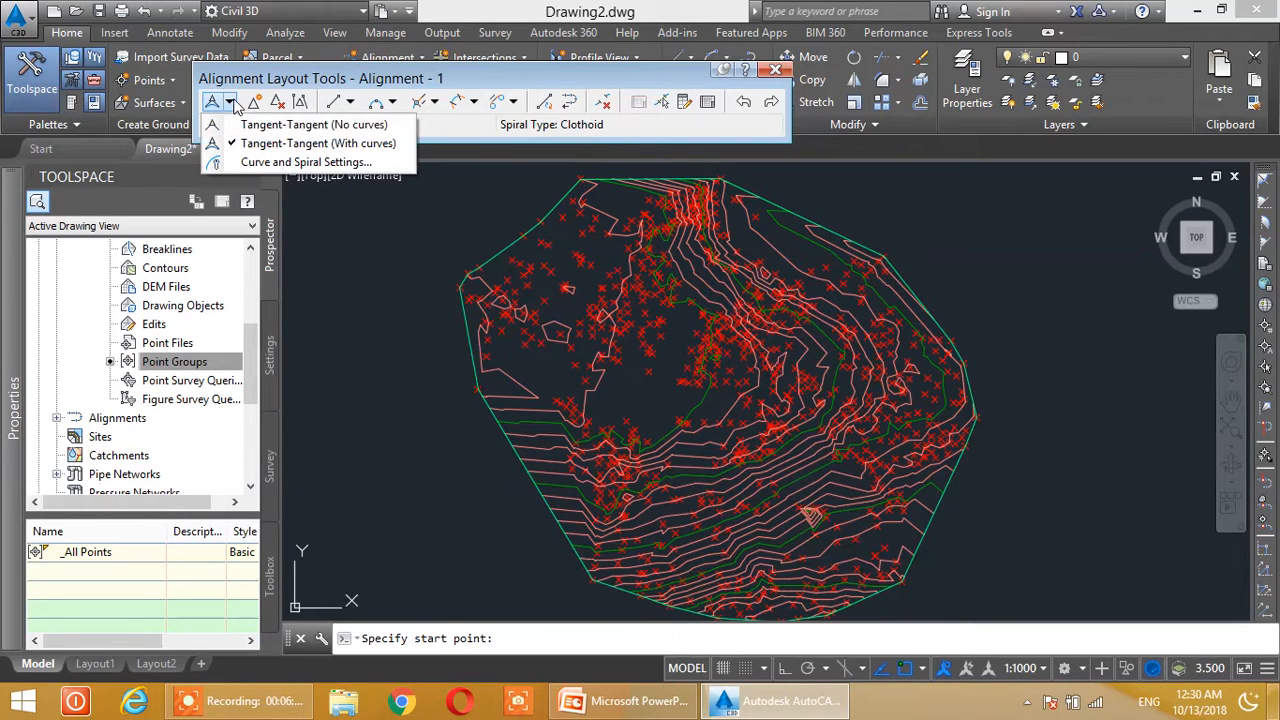
left_click(250, 147)
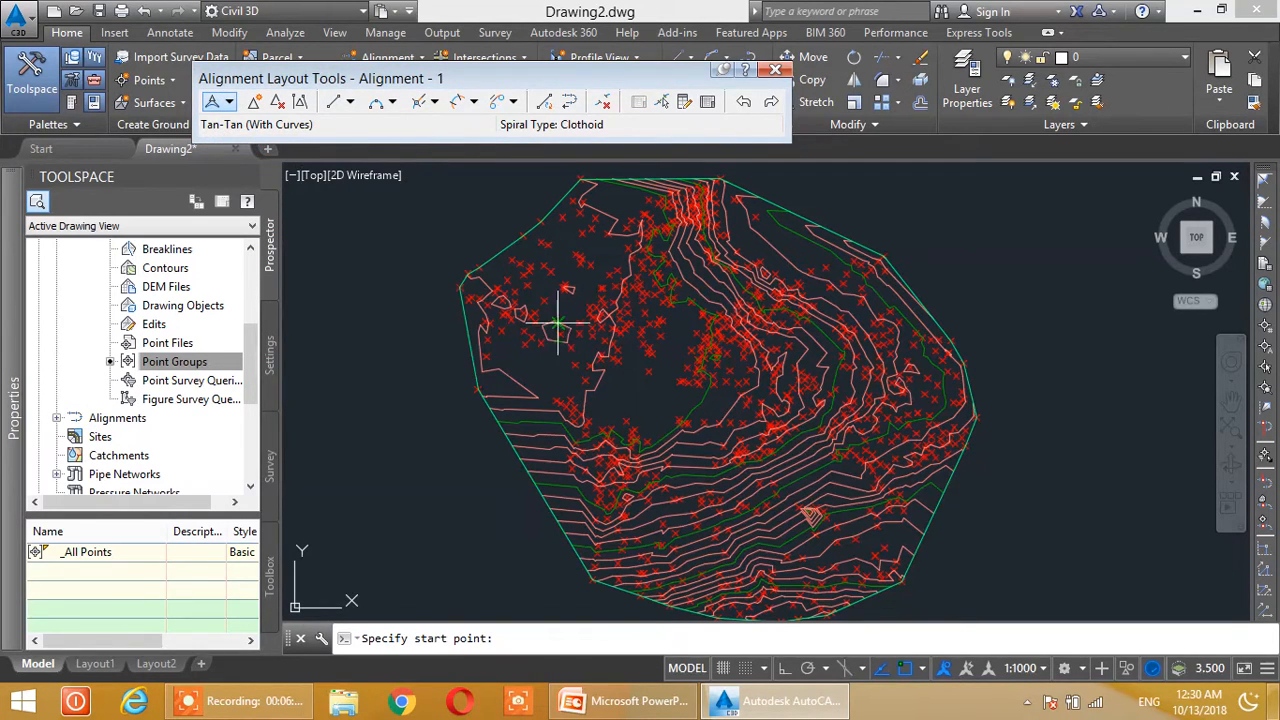
mouse_move(729, 537)
middle_mouse_down()
mouse_move(743, 467)
mouse_move(760, 461)
middle_mouse_up()
scroll(684, 455, "up", 2)
middle_click_drag(672, 460, 776, 453)
scroll(716, 432, "up", 2)
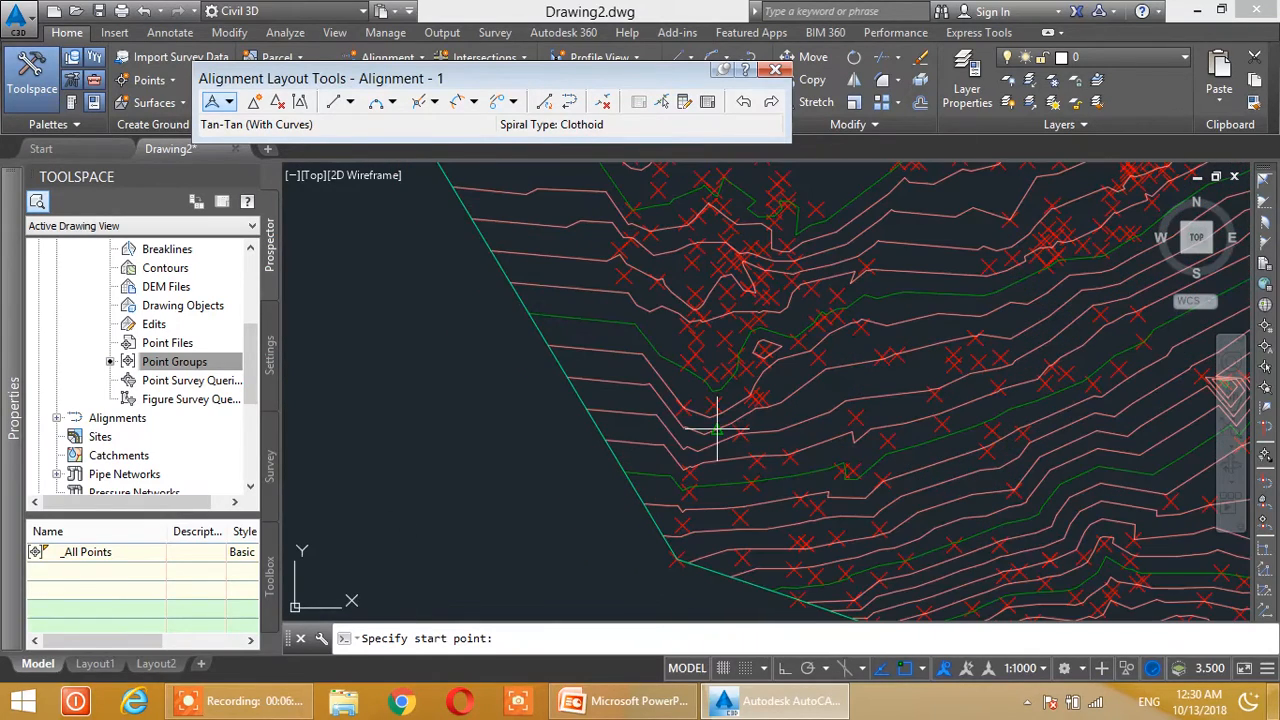
left_click(585, 410)
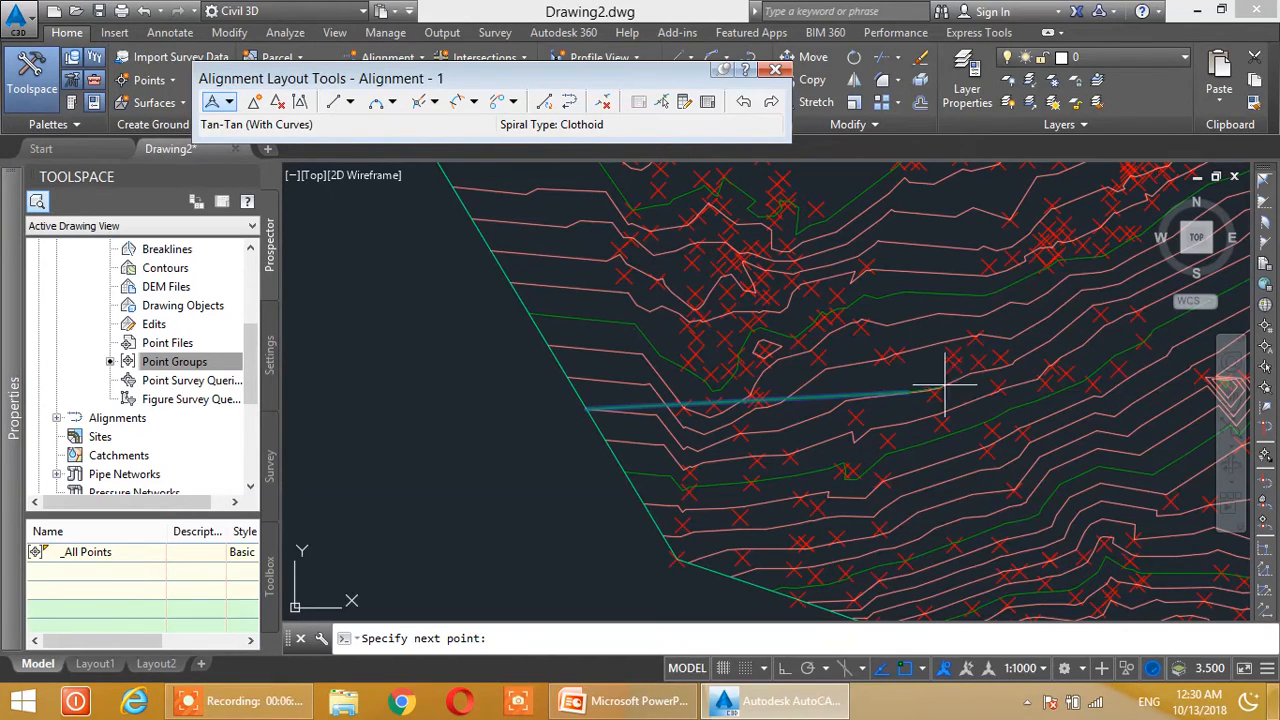
Route the alignment east and northeast along the contours, turn it northwest, and end it near the surface's northern boundary.
mouse_move(1031, 360)
middle_mouse_down()
mouse_move(766, 449)
mouse_move(740, 423)
middle_mouse_up()
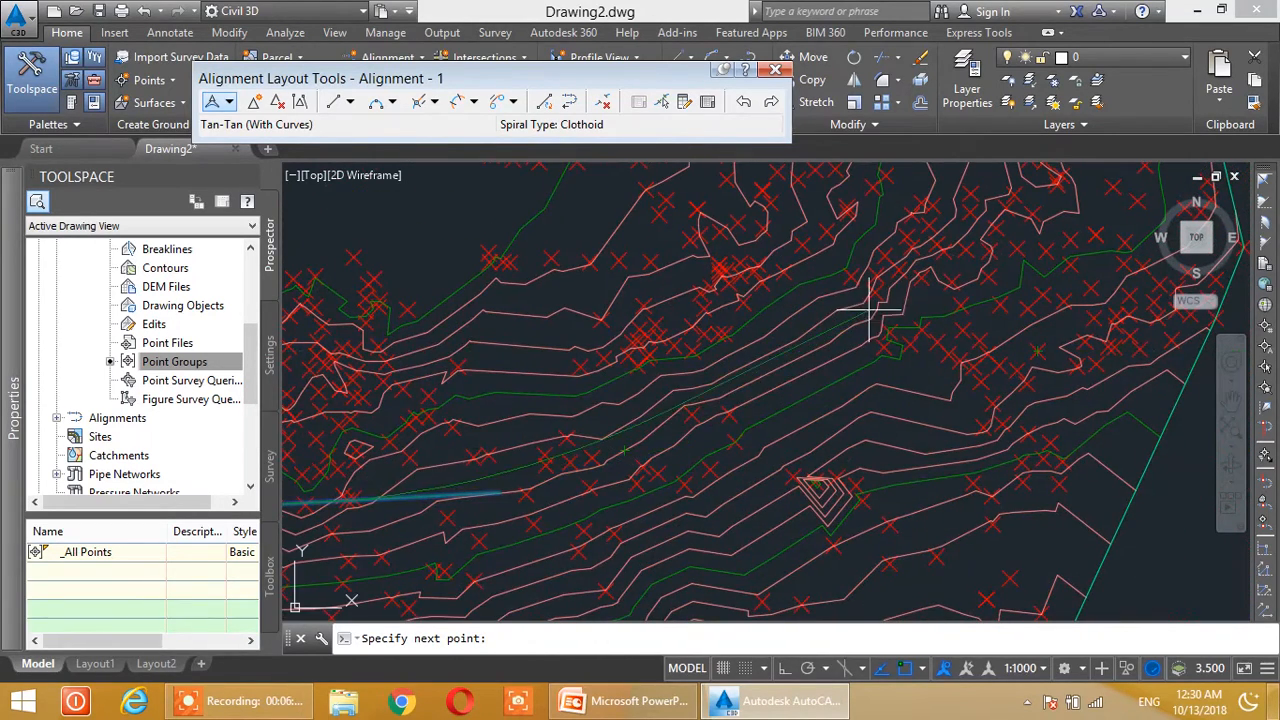
left_click(885, 268)
middle_click_drag(946, 256, 712, 468)
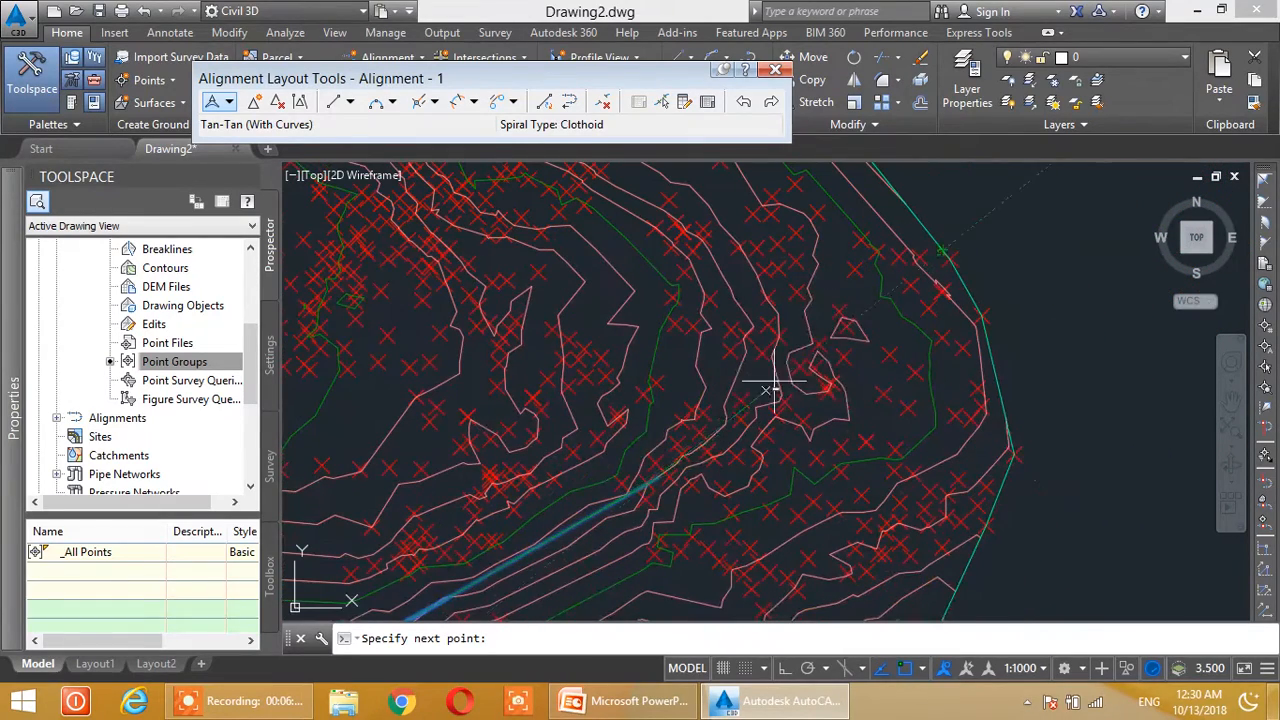
left_click(791, 207)
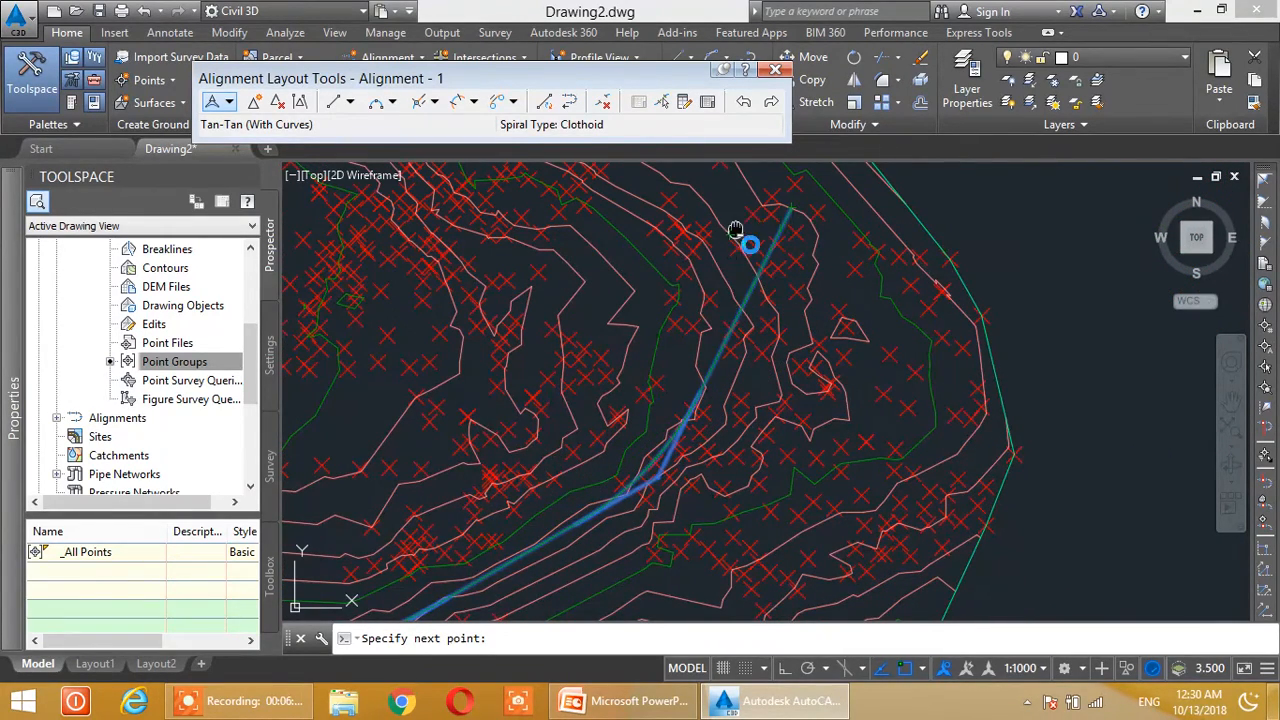
middle_click_drag(735, 232, 1031, 463)
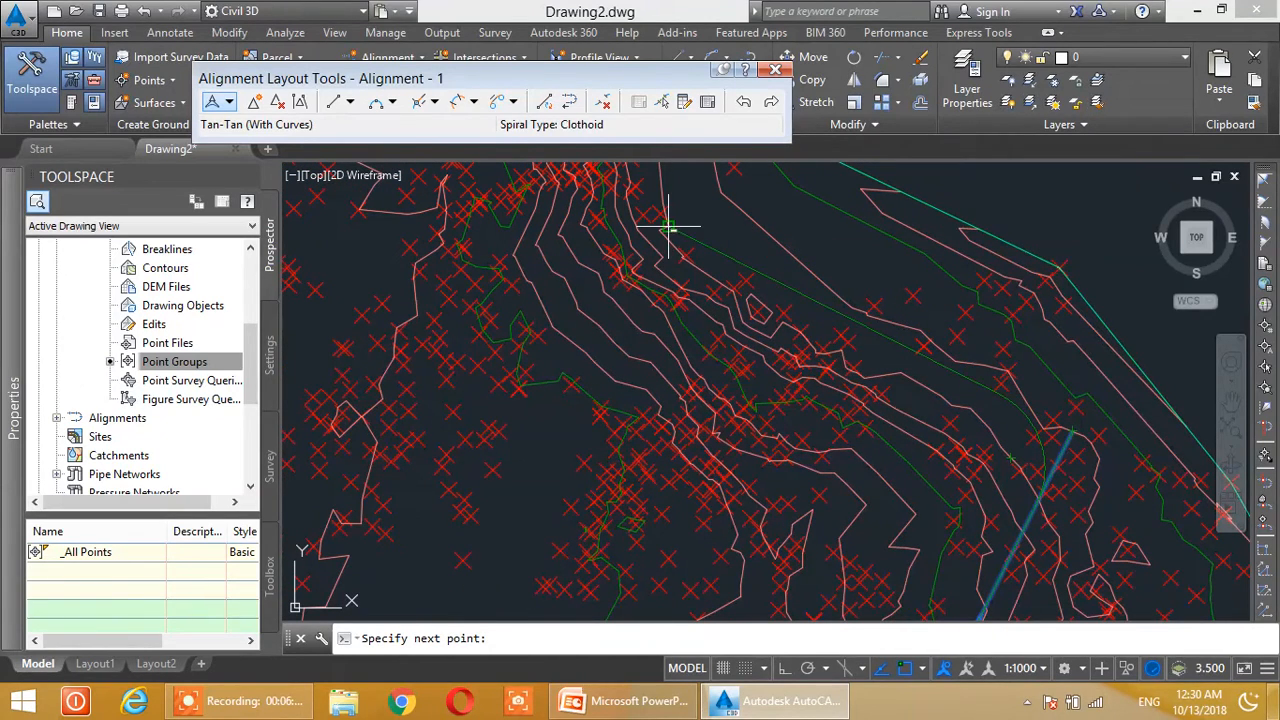
left_click(730, 200)
middle_click_drag(883, 452, 892, 457)
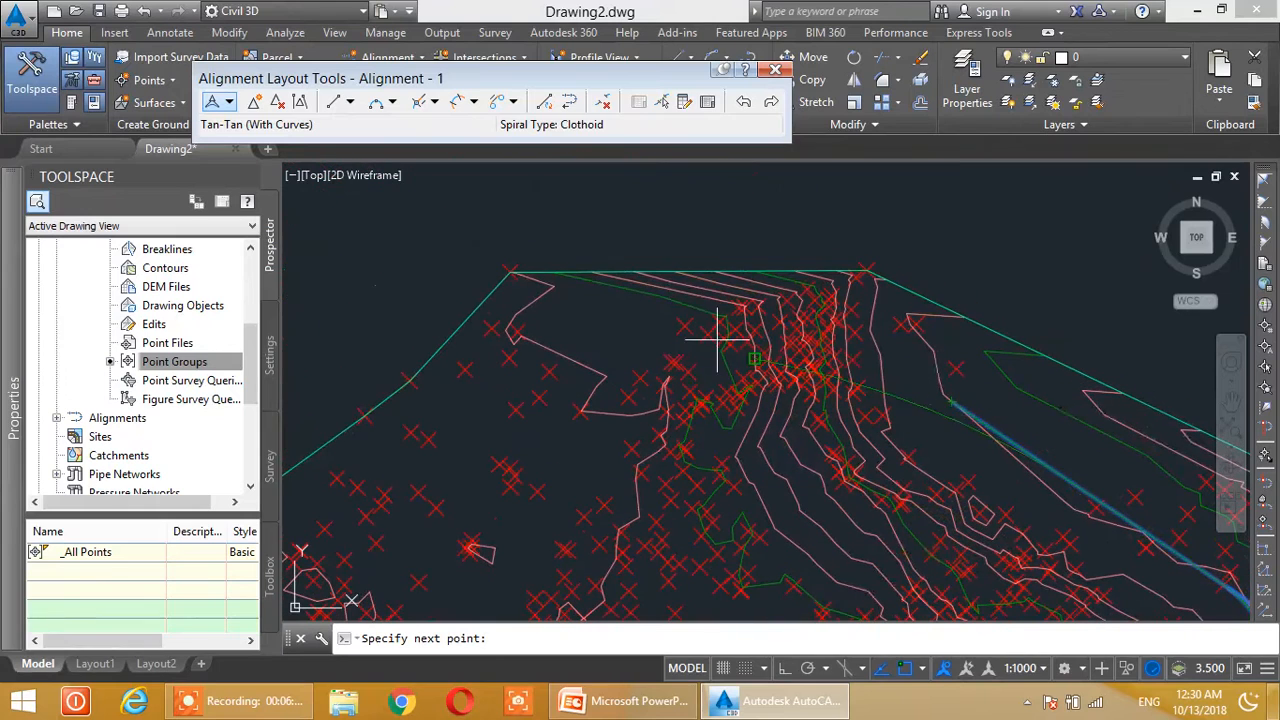
left_click(723, 287)
right_click(723, 287)
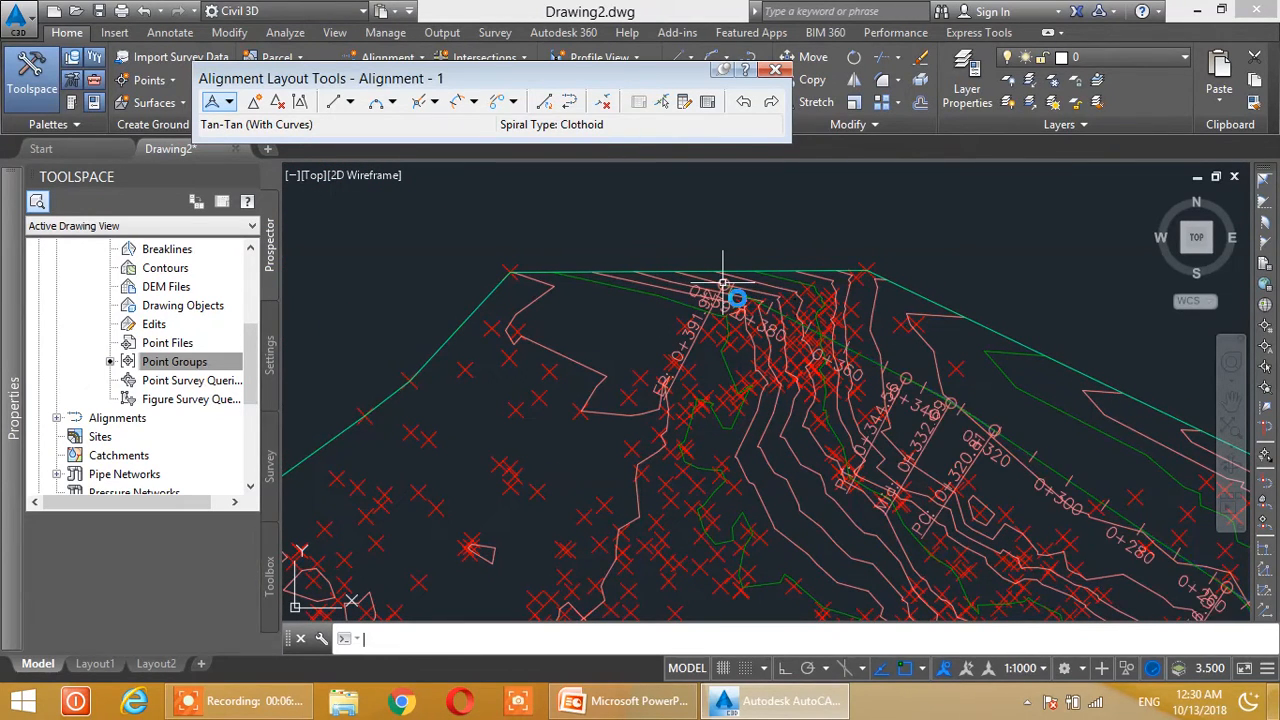
Set the annotation scale to 1:500 for the alignment labels, after trying 1:750.
scroll(723, 287, "down", 5)
scroll(781, 490, "up", 6)
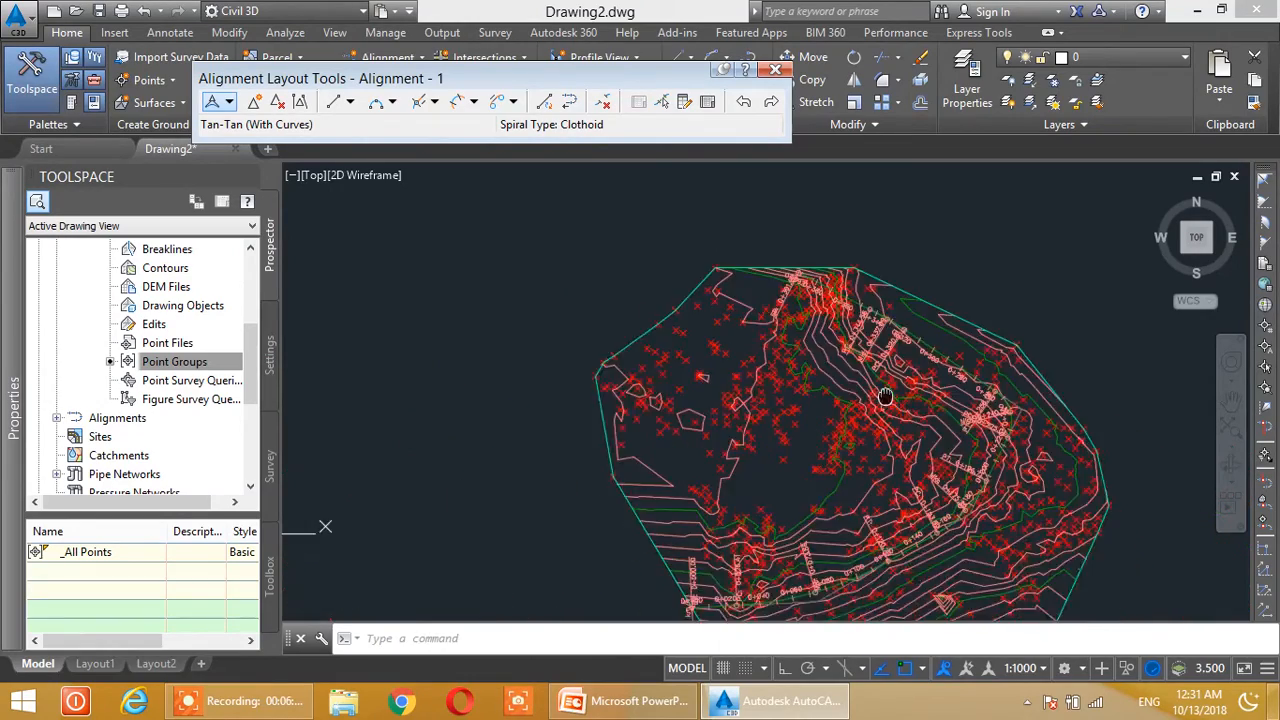
scroll(781, 490, "up", 3)
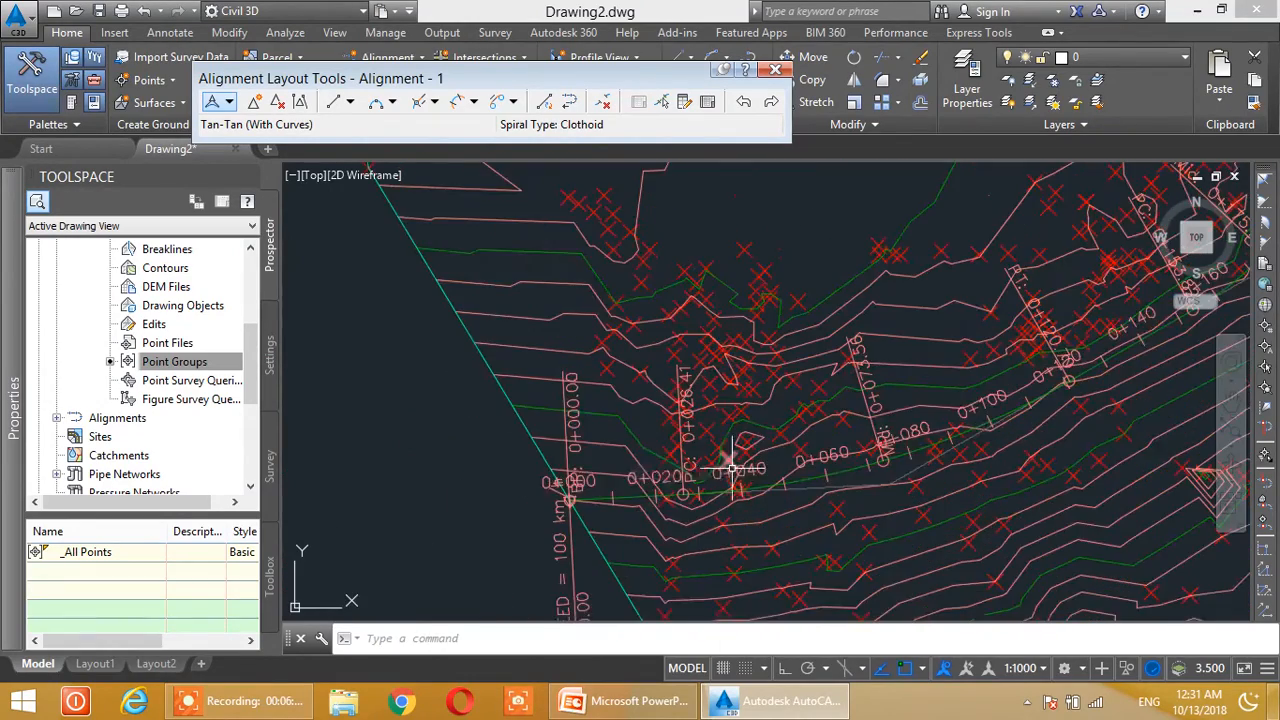
left_click(1016, 668)
left_click(1008, 458)
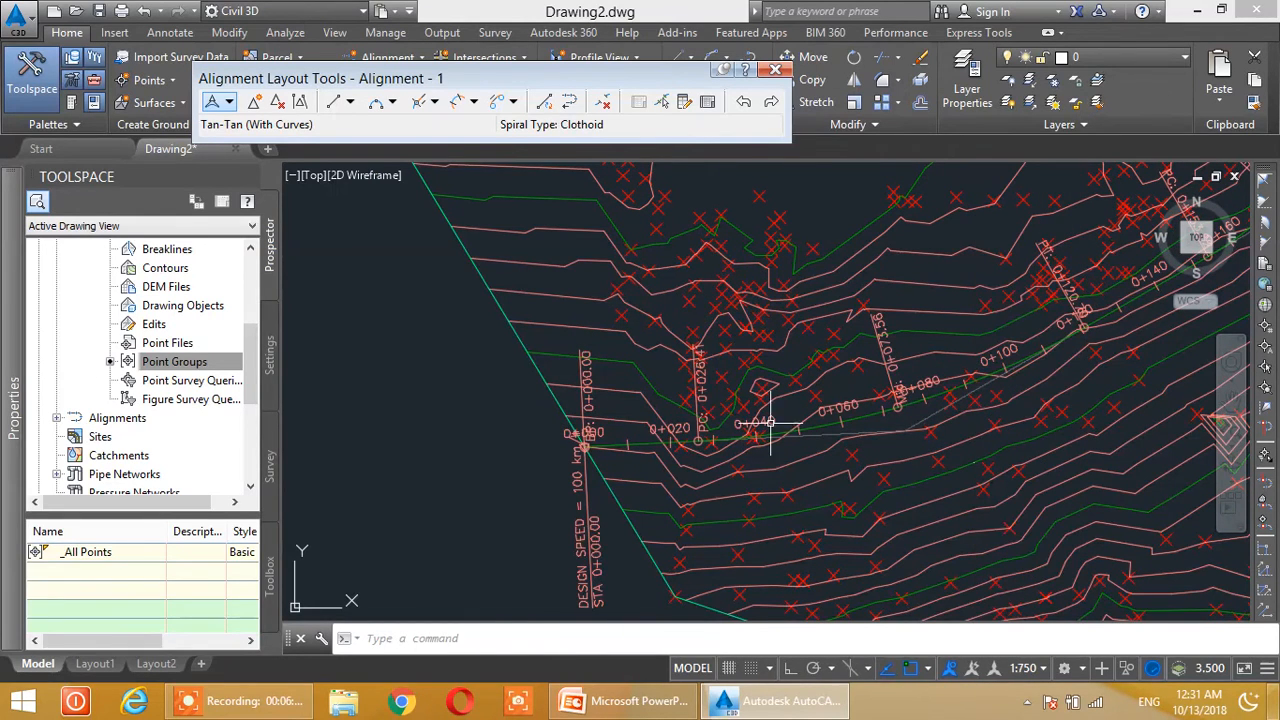
left_click(1036, 668)
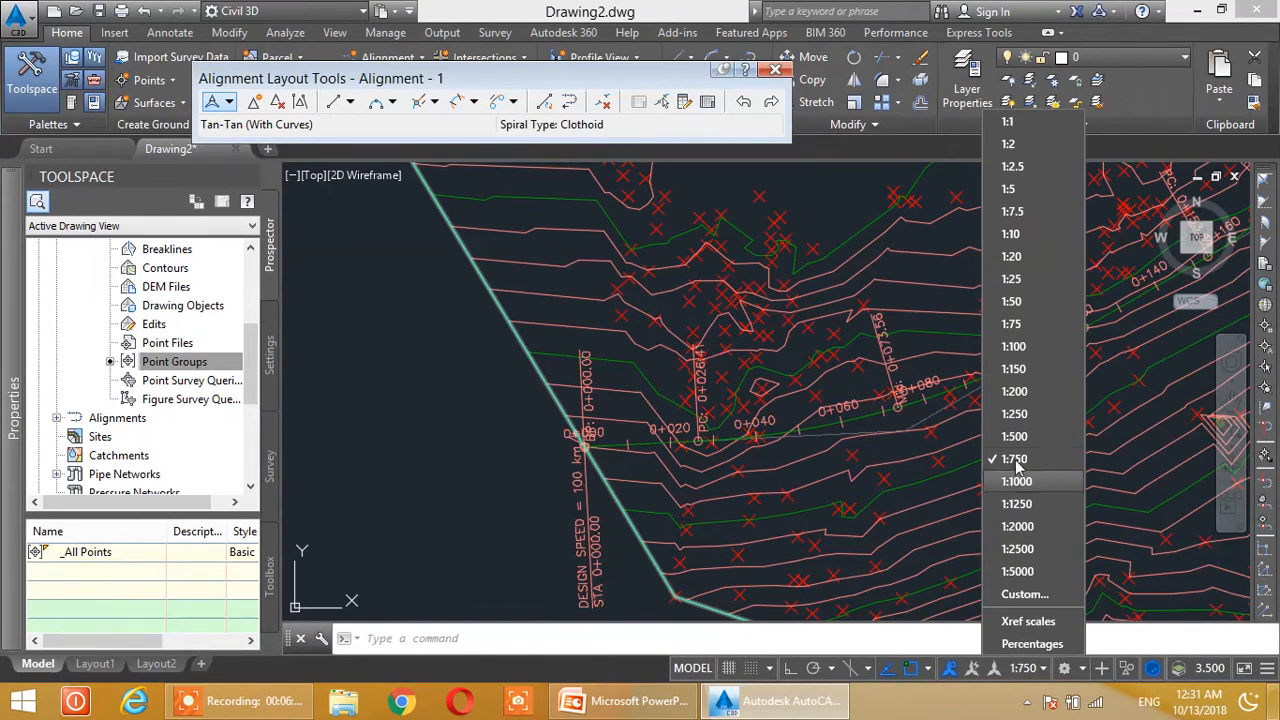
left_click(1015, 428)
Examine the station and curve labels along the whole alignment, from its start to the northern end.
middle_click_drag(934, 407, 737, 423)
scroll(760, 430, "up", 5)
middle_click_drag(860, 305, 857, 486)
middle_click_drag(850, 160, 846, 391)
middle_click_drag(657, 343, 918, 477)
middle_click_drag(777, 303, 953, 477)
mouse_move(724, 336)
middle_mouse_down()
mouse_move(846, 388)
mouse_move(904, 379)
middle_mouse_up()
mouse_move(613, 249)
middle_mouse_down()
mouse_move(763, 357)
mouse_move(983, 451)
middle_mouse_up()
middle_click_drag(626, 294, 843, 363)
scroll(858, 360, "up", 4)
middle_click_drag(961, 383, 591, 251)
scroll(834, 386, "down", 7)
mouse_move(912, 449)
middle_mouse_down()
mouse_move(883, 437)
mouse_move(709, 251)
middle_mouse_up()
scroll(1045, 450, "down", 8)
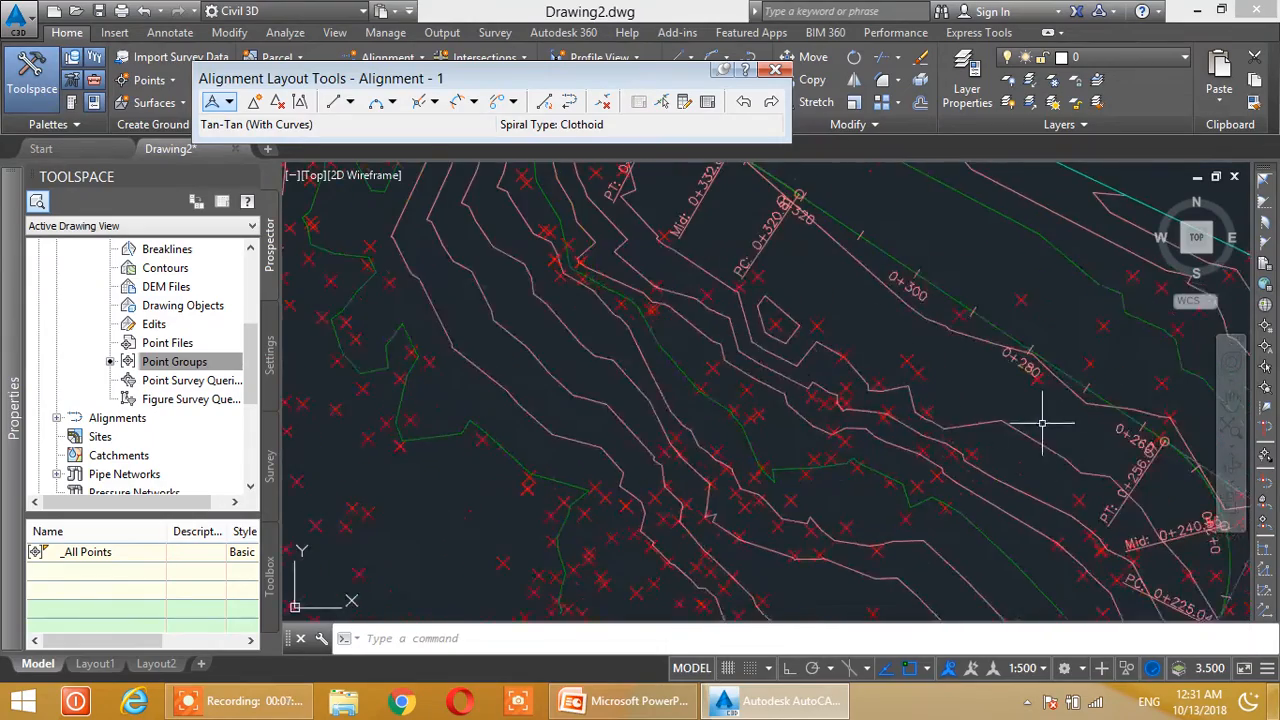
mouse_move(787, 462)
middle_mouse_down()
mouse_move(803, 398)
mouse_move(811, 423)
mouse_move(731, 386)
mouse_move(858, 363)
middle_mouse_up()
scroll(858, 363, "down", 5)
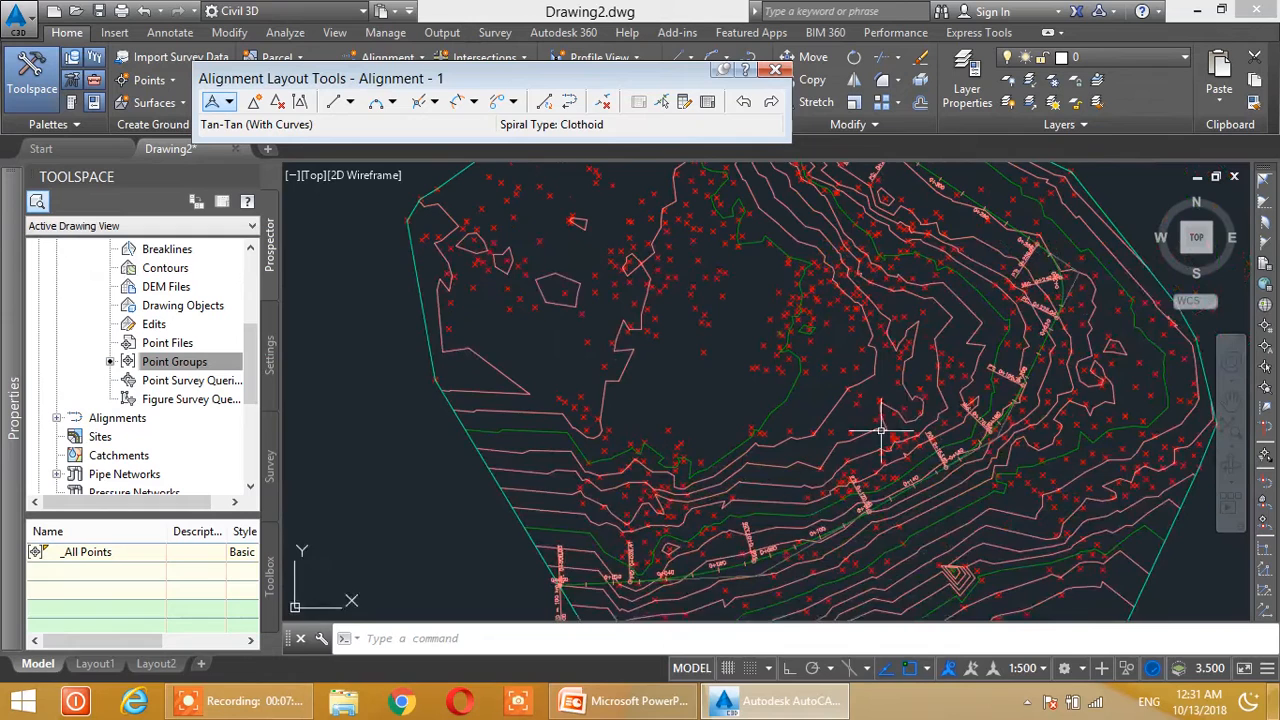
scroll(823, 463, "up", 2)
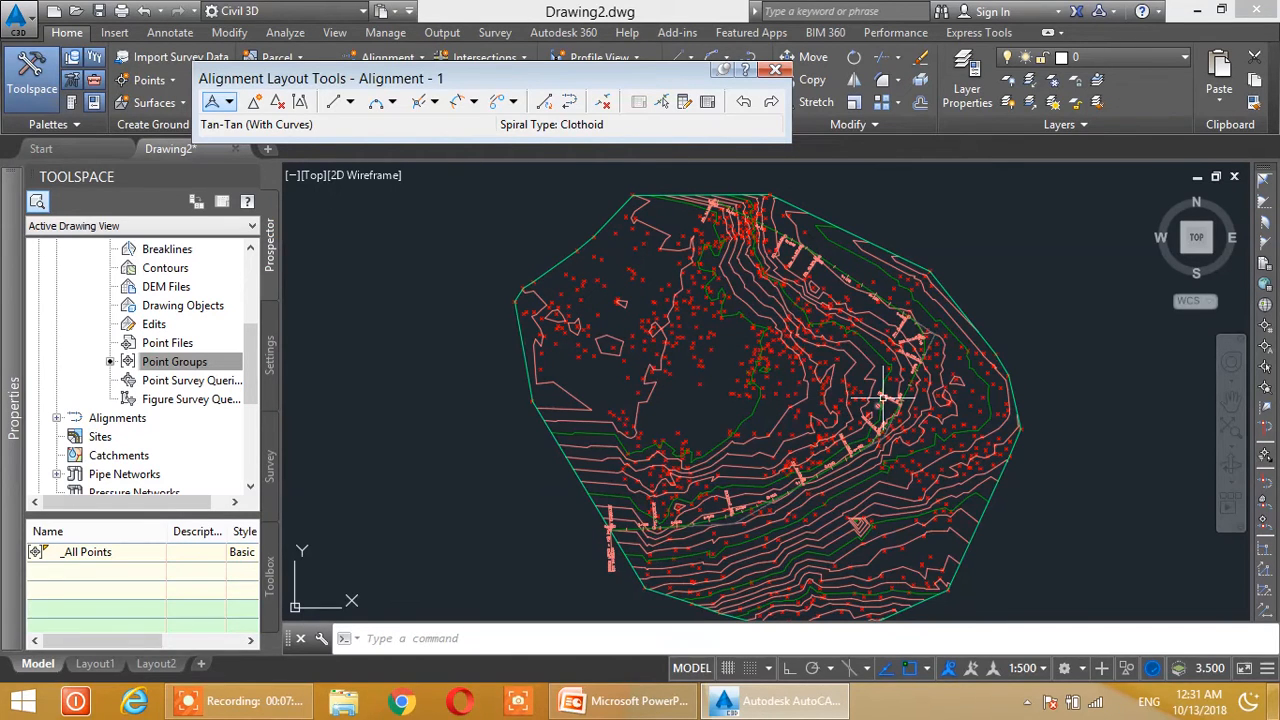
mouse_move(728, 333)
middle_mouse_down()
mouse_move(694, 380)
mouse_move(658, 348)
middle_mouse_up()
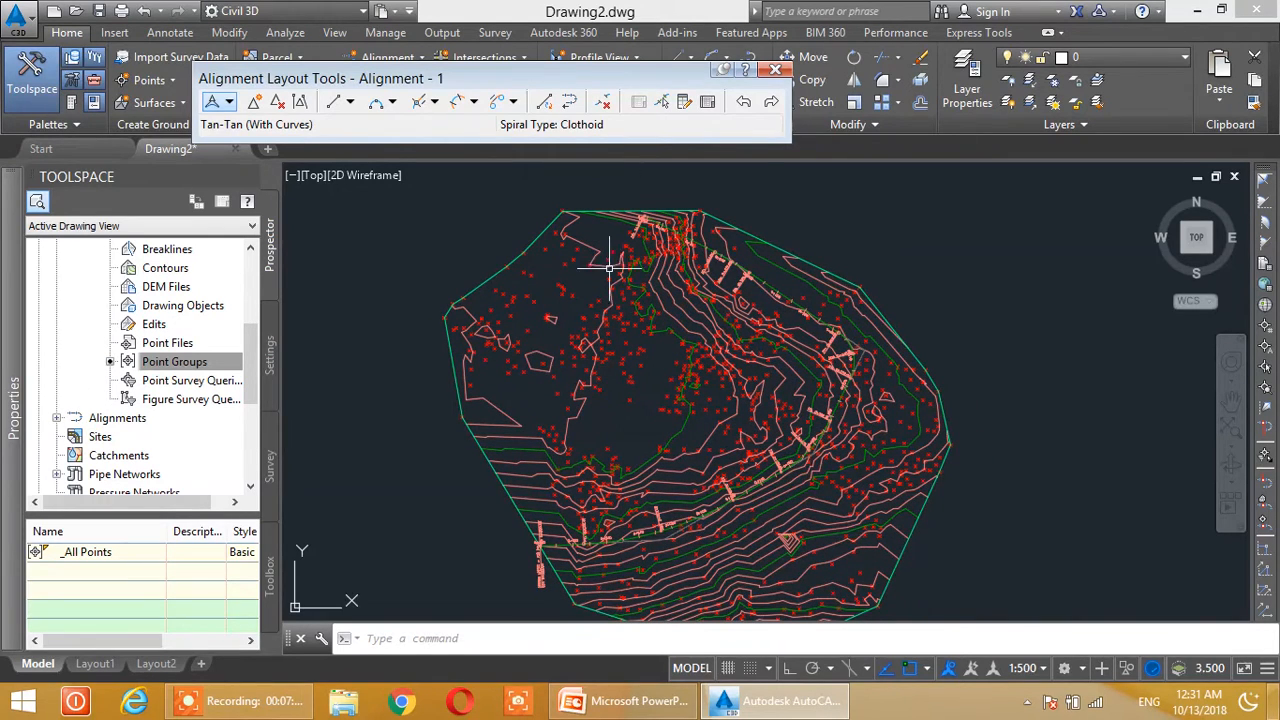
Close the alignment layout tools and add a surface profile sampled from GP along the full length of Alignment - 1.
left_click(778, 72)
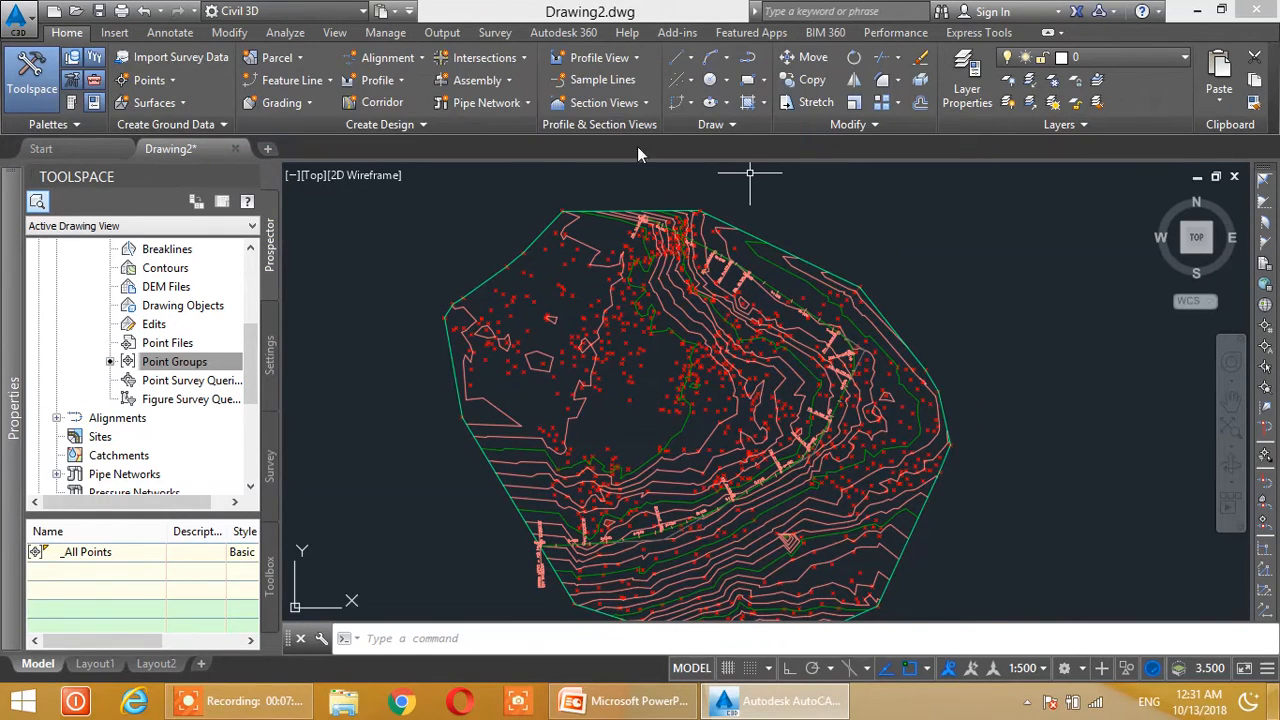
left_click(389, 82)
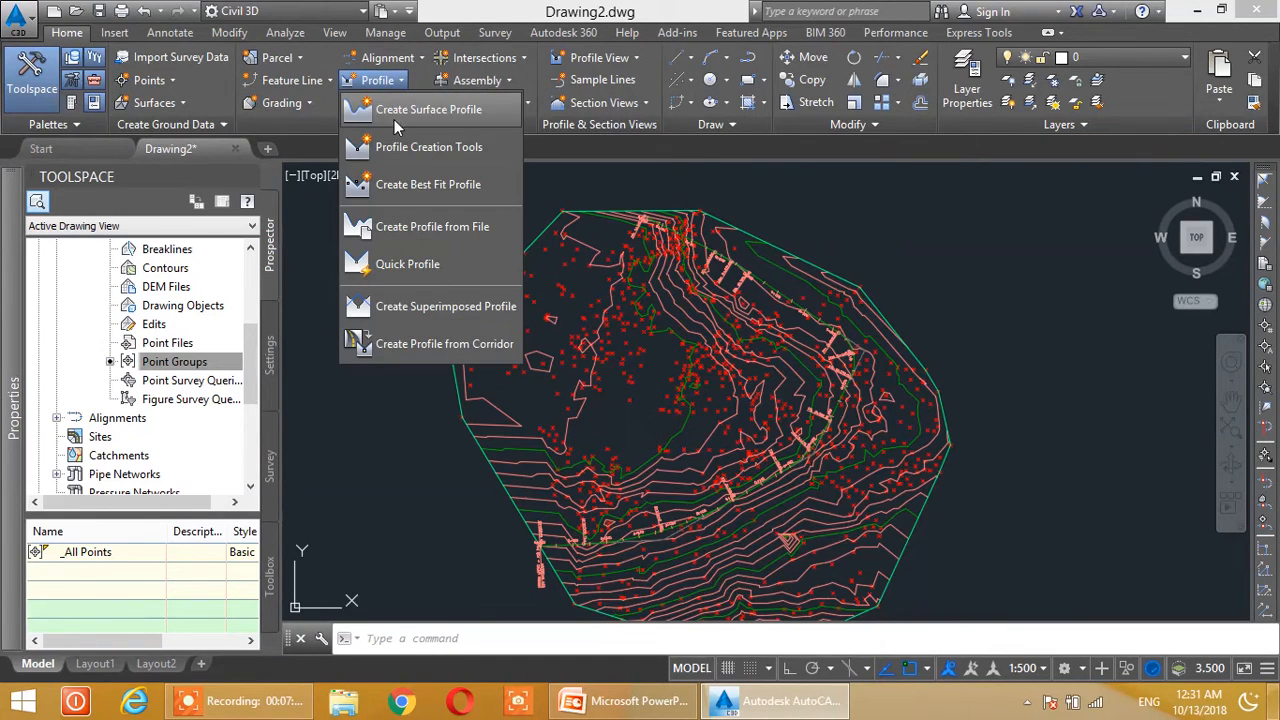
left_click(425, 110)
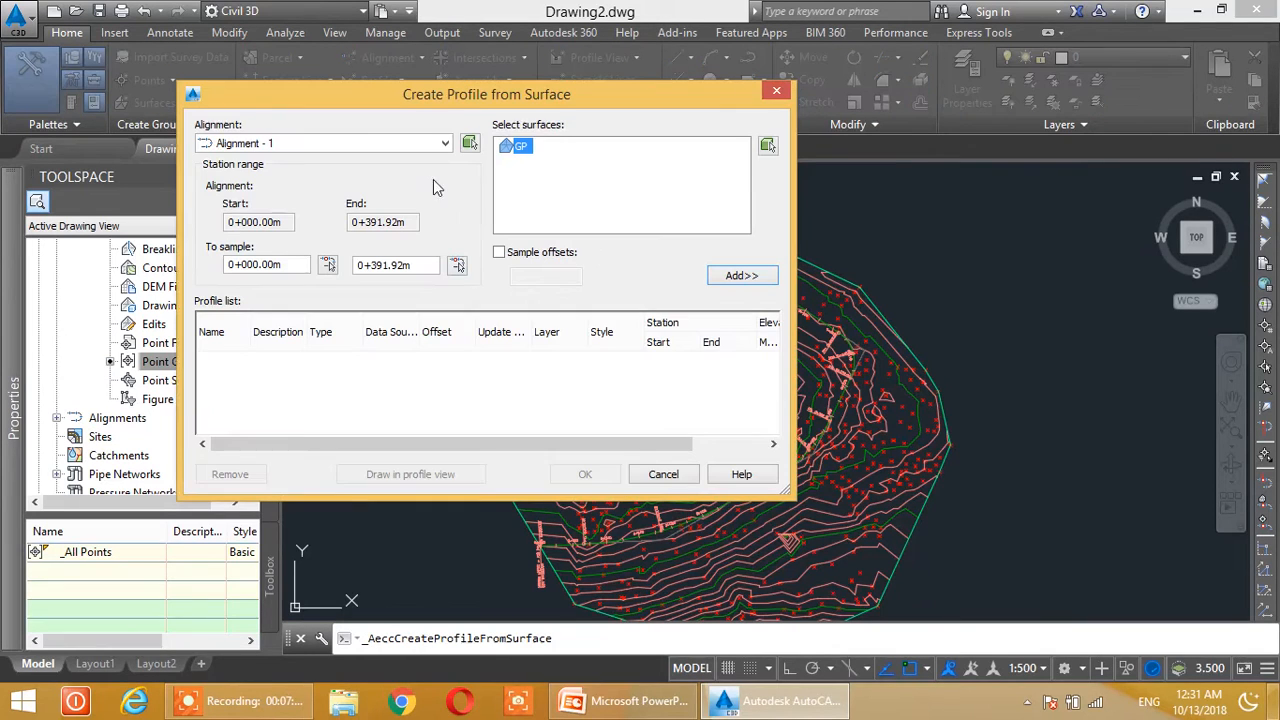
left_click_drag(537, 78, 531, 77)
left_click(446, 121)
left_click(444, 130)
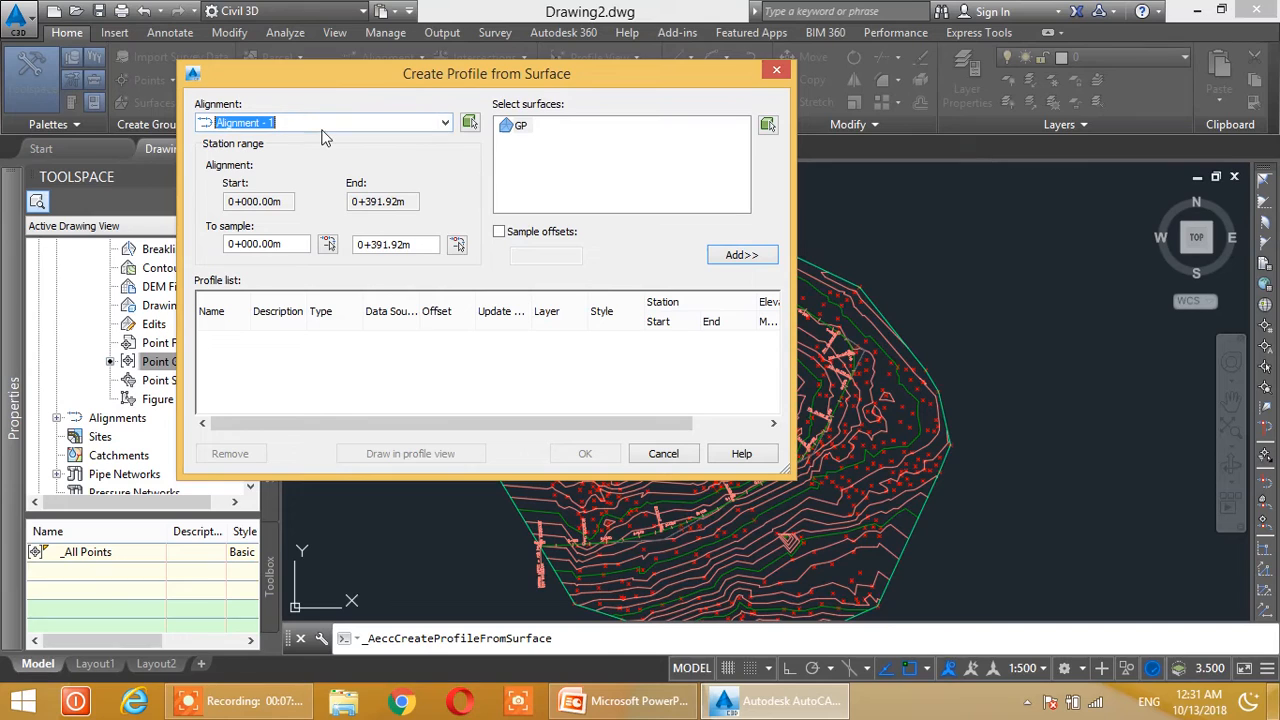
left_click(517, 128)
left_click(737, 256)
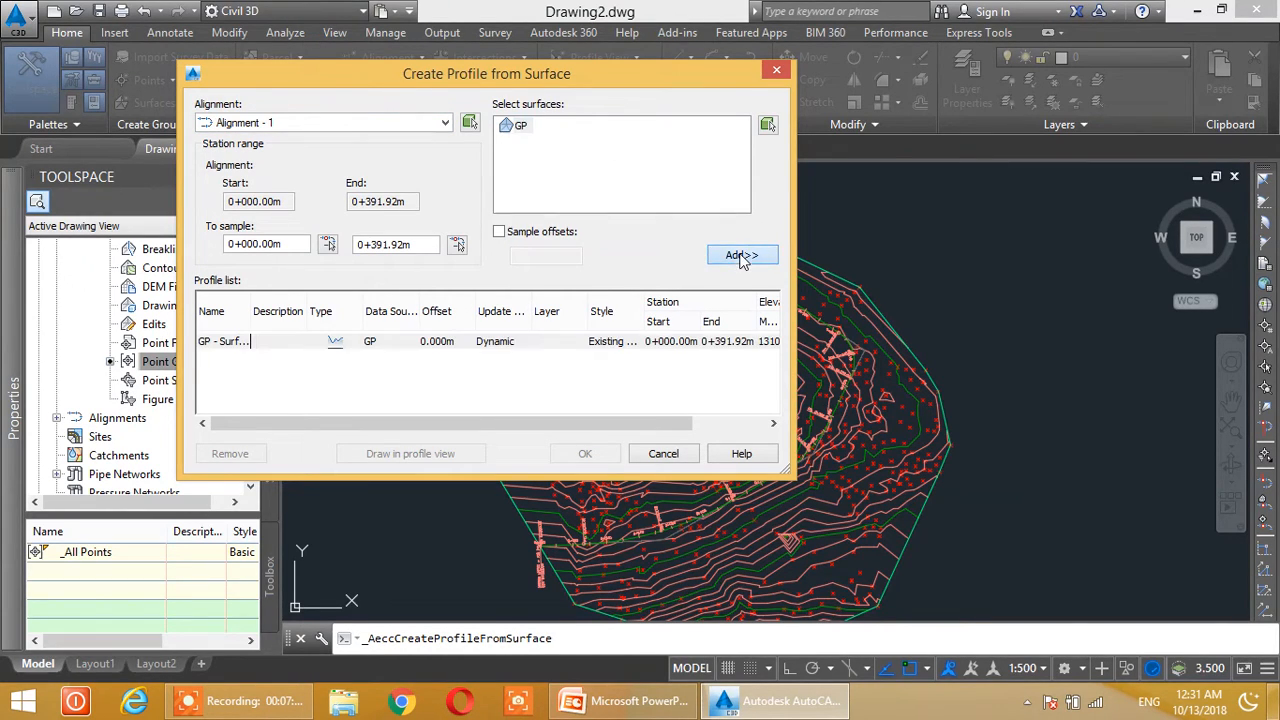
Set up a profile view for Alignment - 1 in the Profile View style with the EG-FG Elevations and Stations band set.
left_click(446, 456)
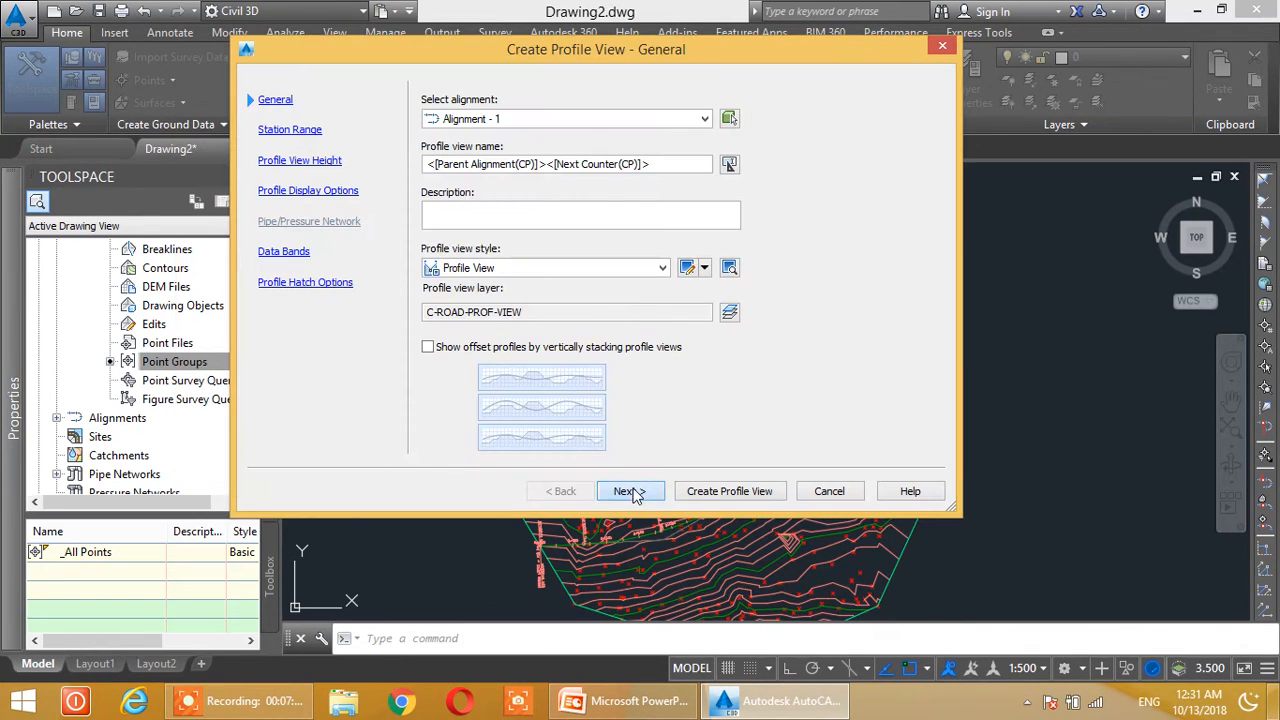
left_click(630, 491)
left_click(630, 491)
left_click(630, 491)
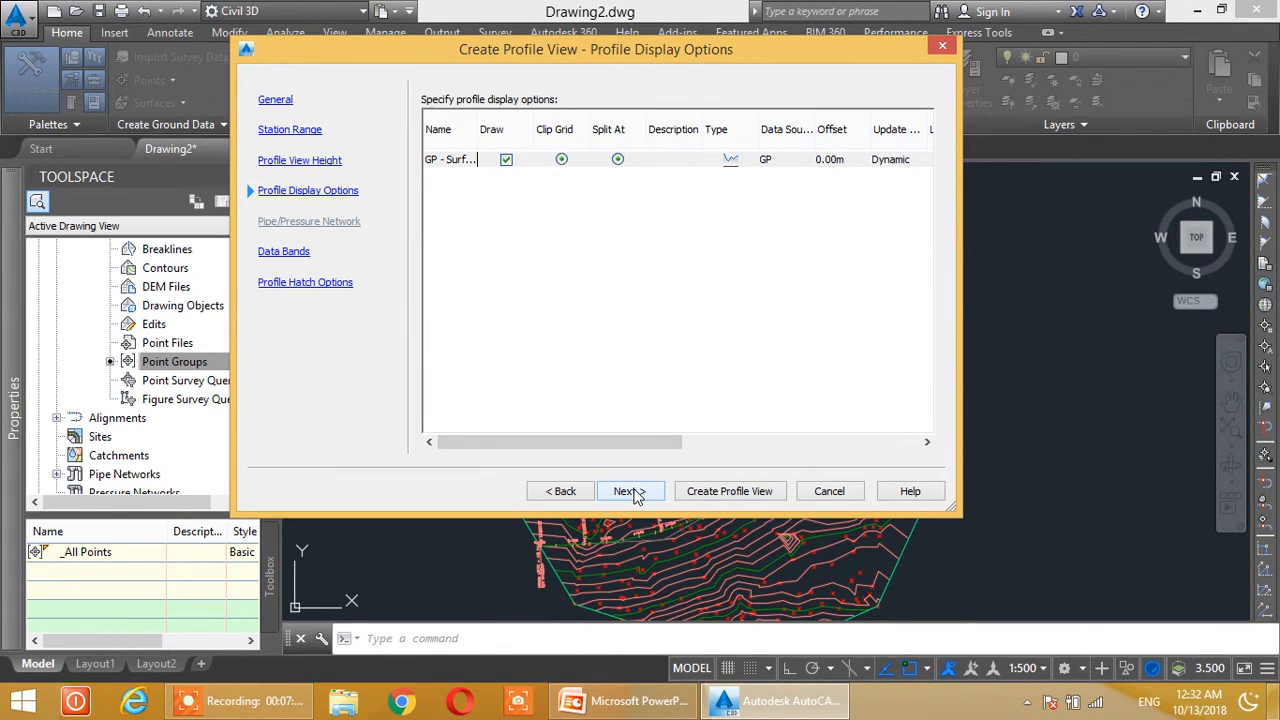
left_click(630, 491)
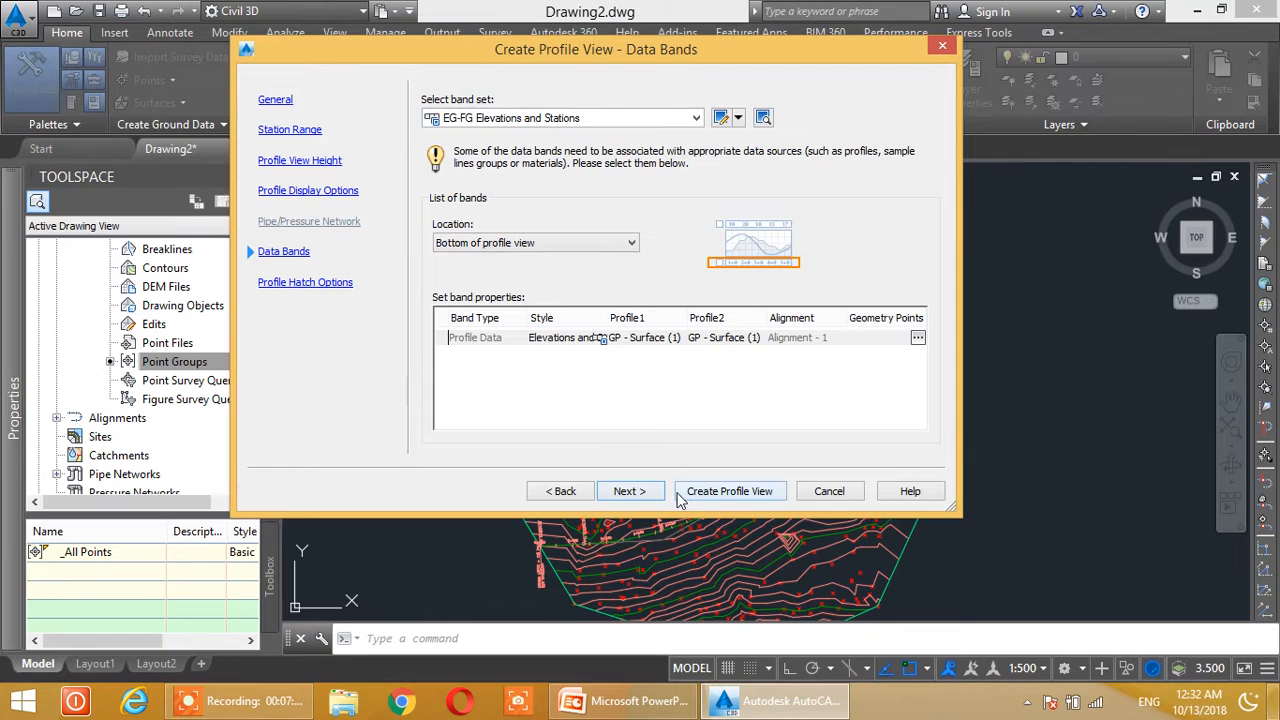
left_click(630, 491)
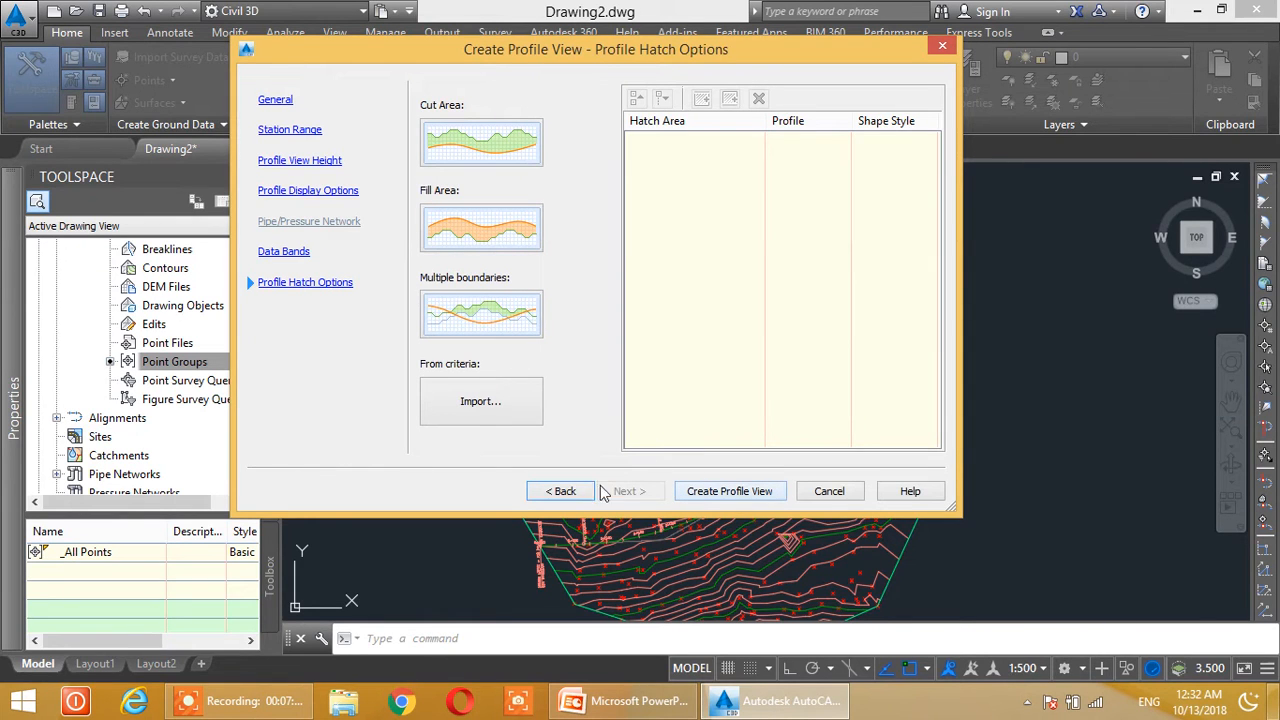
left_click(729, 491)
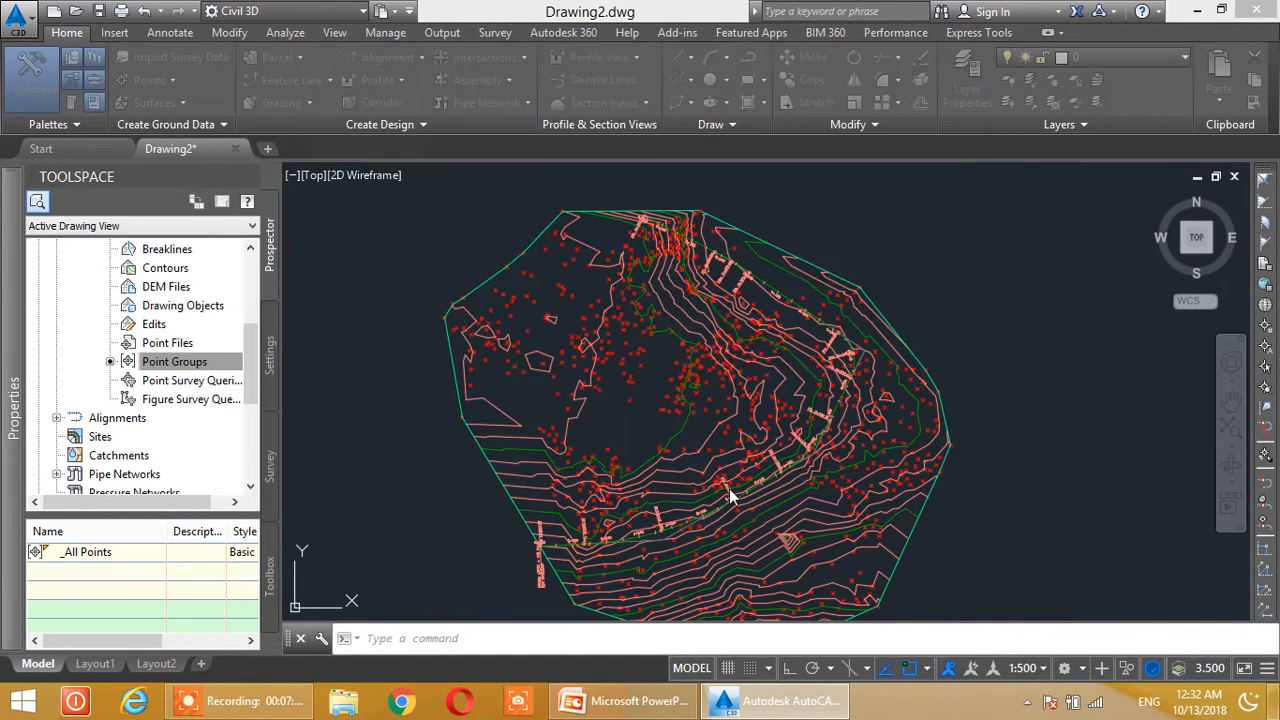
Place the profile view's origin in the empty area just northwest of the GP surface.
scroll(672, 366, "down", 2)
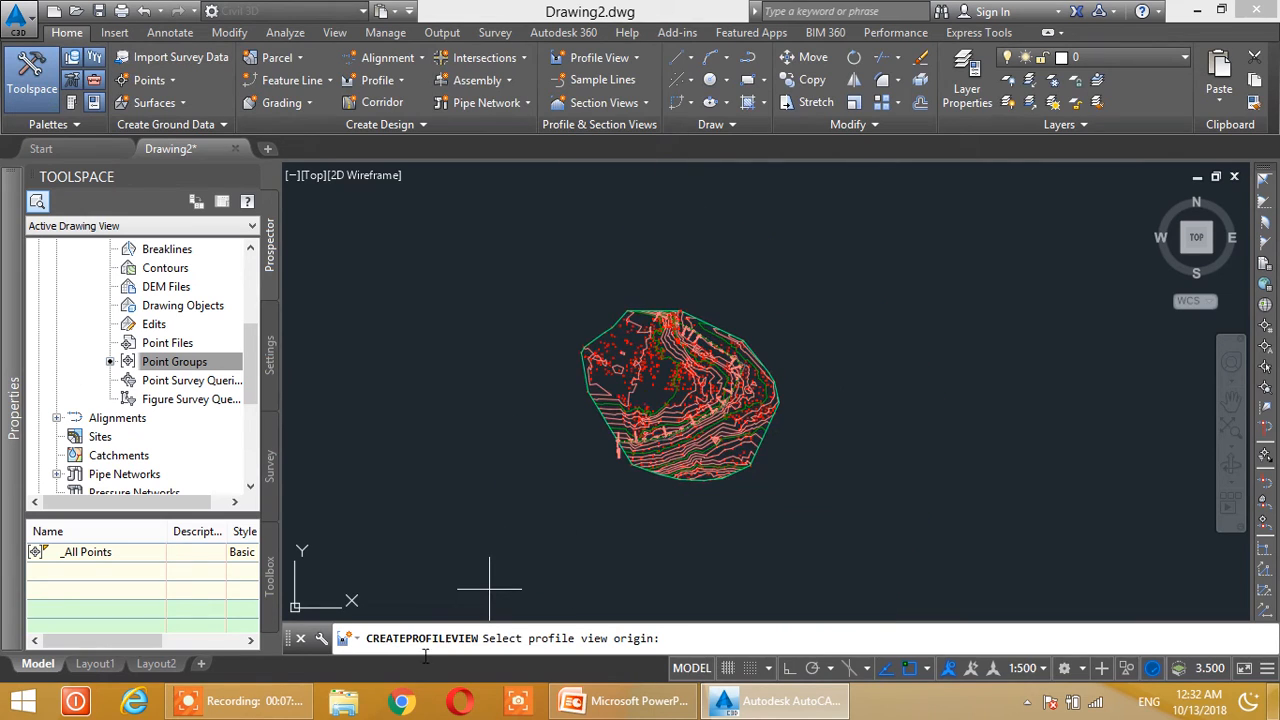
mouse_move(630, 405)
middle_mouse_down()
mouse_move(802, 500)
mouse_move(733, 447)
middle_mouse_up()
scroll(723, 382, "up", 2)
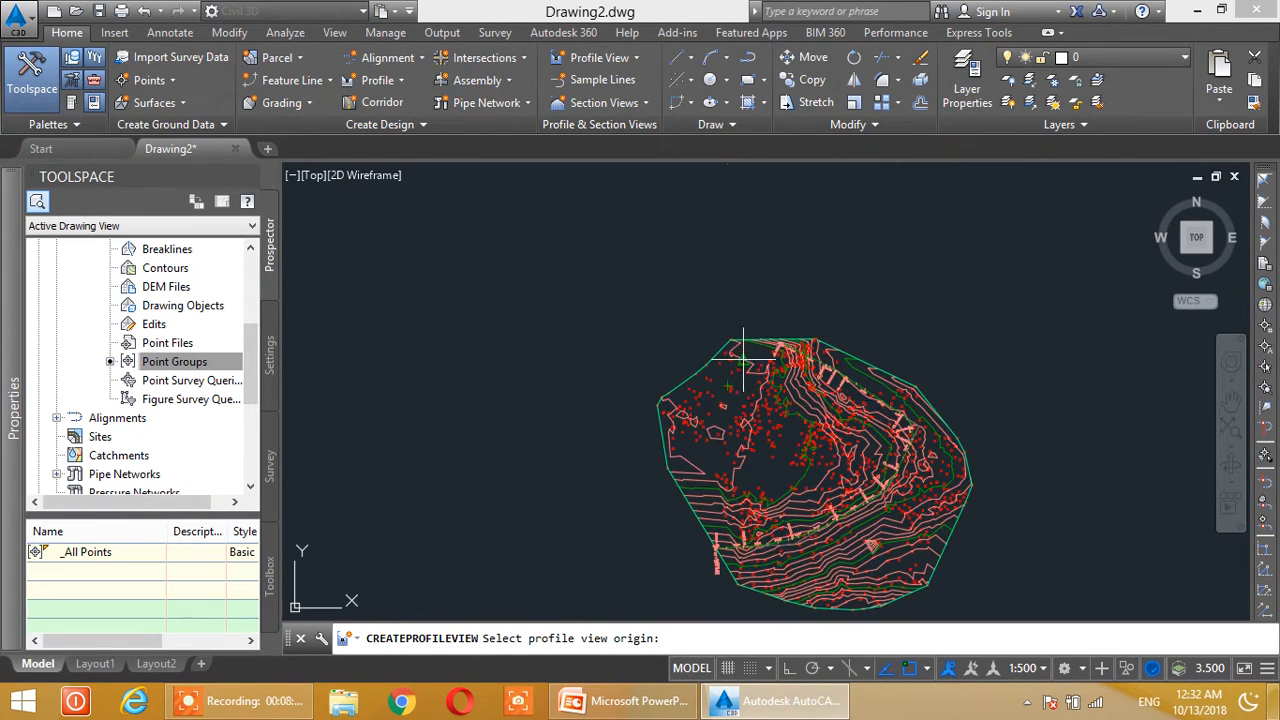
scroll(740, 395, "up", 1)
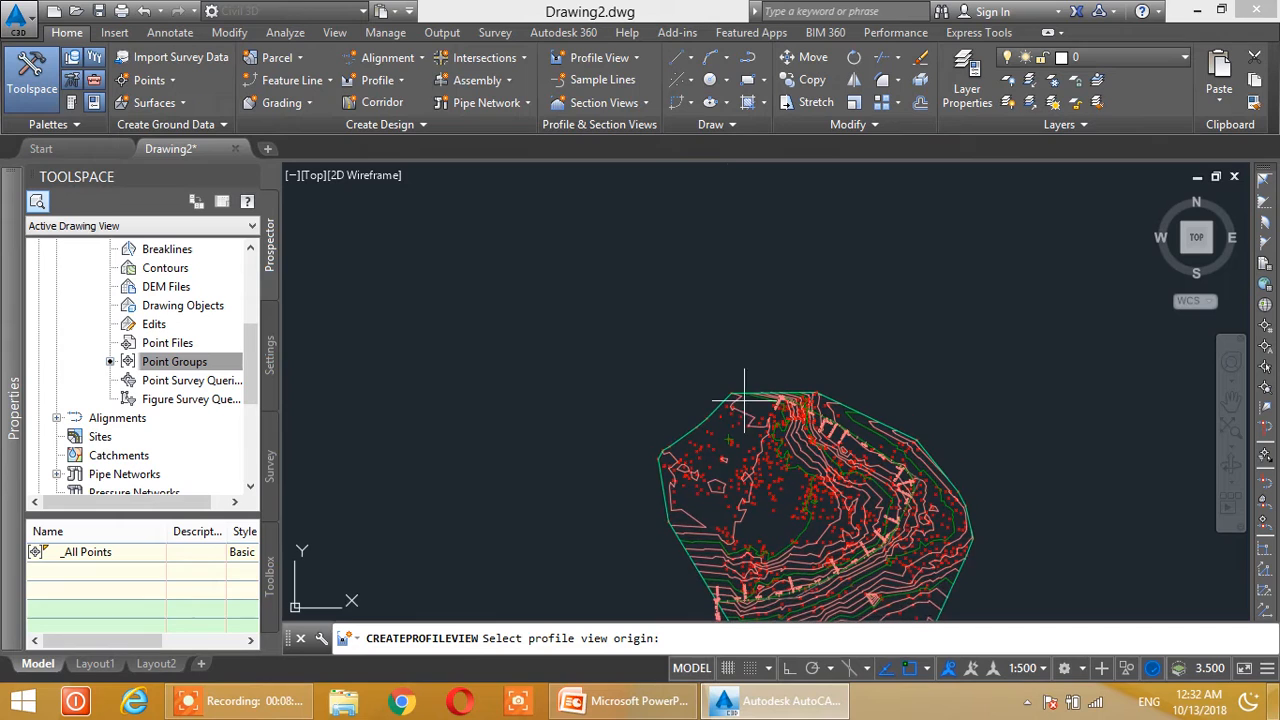
left_click(613, 364)
Examine the new profile view's grid and title, and the elevation and station labels in its data band around 0+100.
middle_click_drag(889, 469, 877, 370)
scroll(951, 326, "up", 4)
middle_click_drag(560, 242, 665, 429)
middle_click_drag(400, 319, 585, 449)
scroll(587, 460, "up", 2)
middle_click_drag(693, 525, 551, 311)
scroll(634, 358, "down", 2)
scroll(635, 360, "down", 1)
middle_click_drag(849, 371, 606, 371)
middle_click_drag(737, 398, 903, 349)
scroll(712, 324, "up", 1)
scroll(597, 317, "up", 1)
middle_click_drag(592, 317, 829, 300)
scroll(608, 321, "down", 1)
middle_click_drag(548, 363, 459, 373)
scroll(547, 324, "up", 2)
scroll(609, 364, "up", 1)
middle_click_drag(652, 379, 516, 390)
middle_click_drag(646, 352, 548, 401)
middle_click_drag(797, 358, 620, 407)
middle_click_drag(830, 412, 748, 394)
scroll(755, 412, "up", 1)
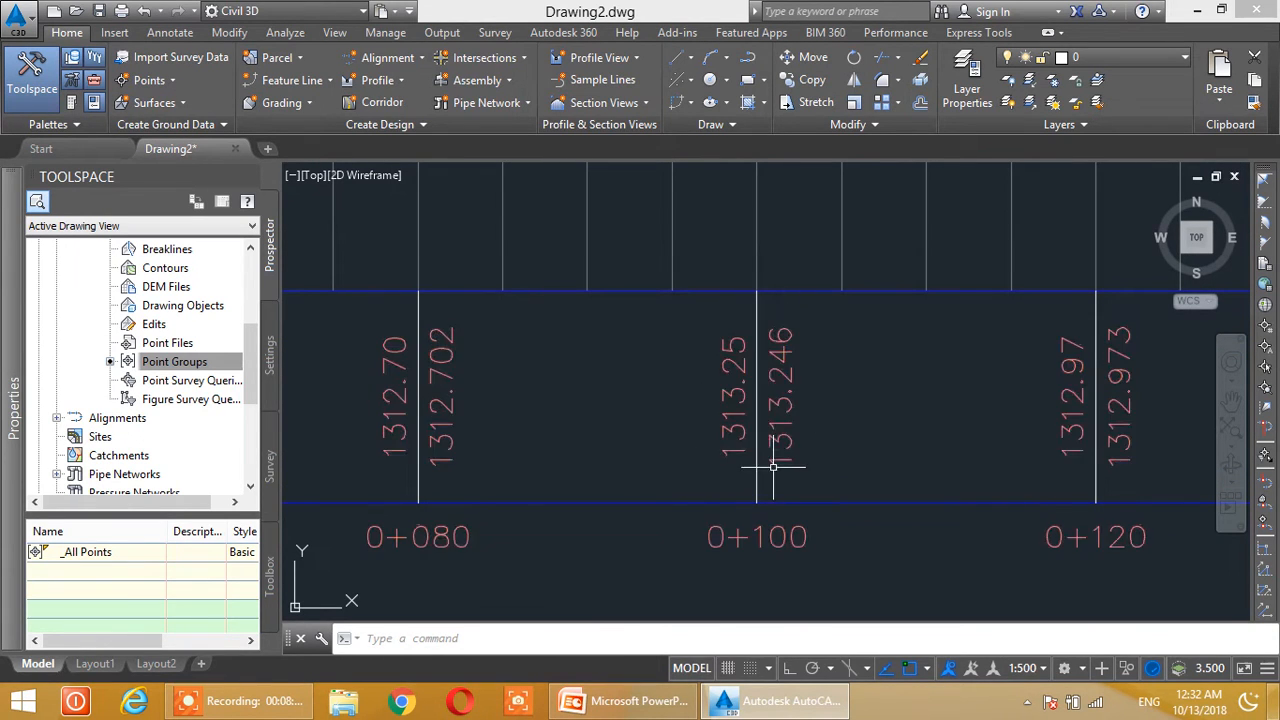
Examine the ground profile line along the whole profile view, from its first stations to its far end.
scroll(777, 409, "down", 2)
scroll(777, 410, "down", 1)
middle_click_drag(711, 413, 841, 400)
middle_click_drag(693, 398, 808, 414)
middle_click_drag(667, 410, 745, 431)
middle_click_drag(817, 357, 717, 396)
middle_click_drag(872, 384, 749, 420)
middle_click_drag(961, 406, 839, 400)
scroll(869, 394, "down", 1)
middle_click_drag(940, 414, 782, 411)
middle_click_drag(1000, 409, 867, 423)
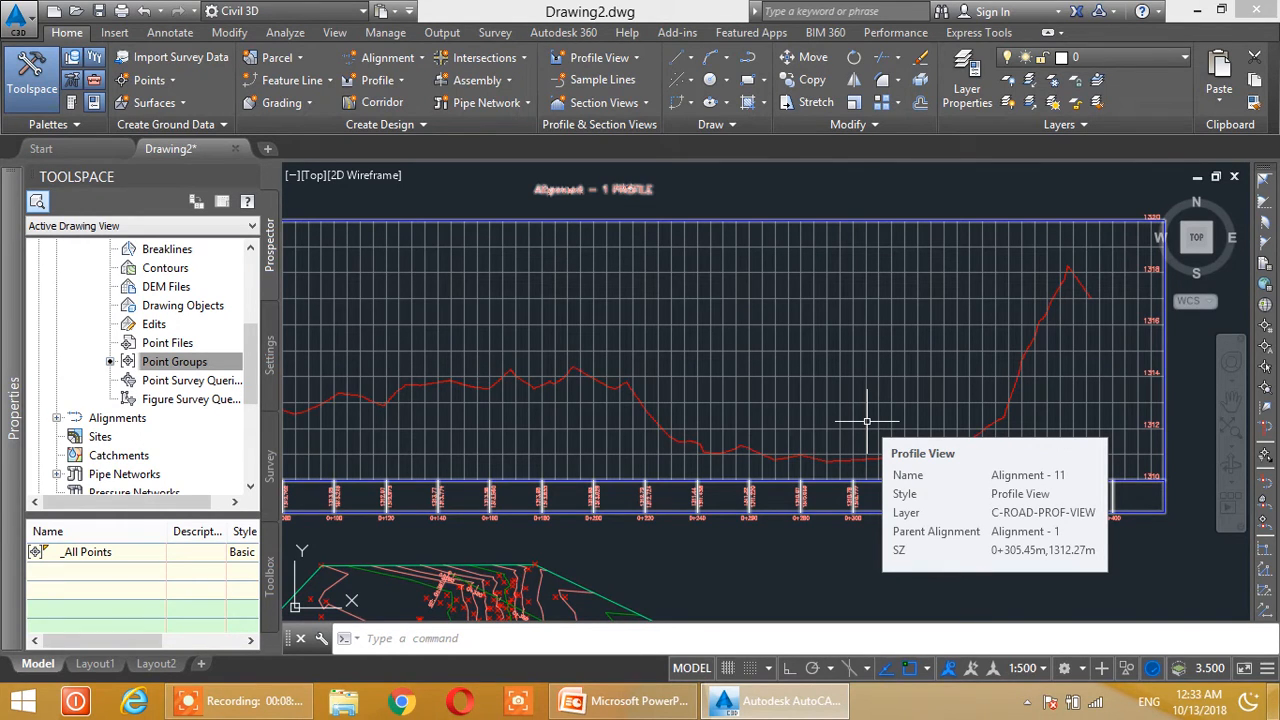
scroll(771, 309, "down", 3)
mouse_move(700, 409)
middle_mouse_down()
mouse_move(775, 331)
mouse_move(720, 339)
mouse_move(725, 356)
middle_mouse_up()
mouse_move(725, 356)
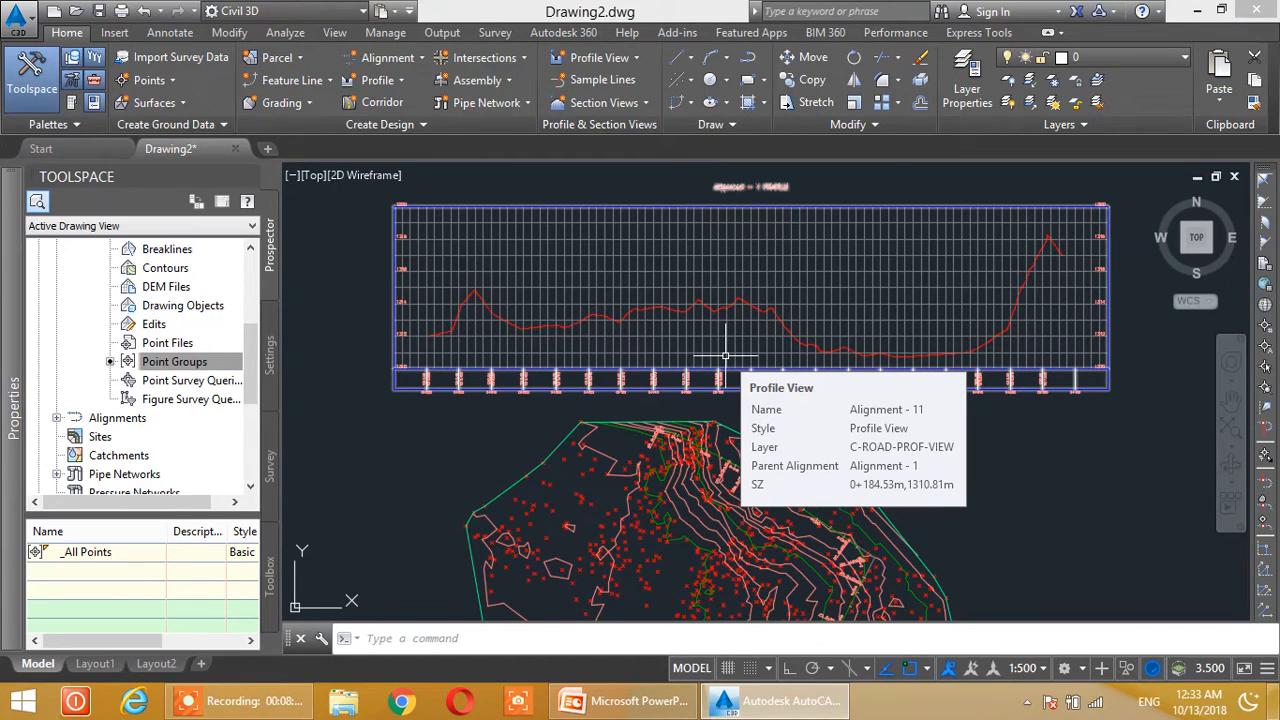
Start a layout profile with the Profile Creation Tools on the Alignment - 1 profile view and name it DP.
left_click(380, 80)
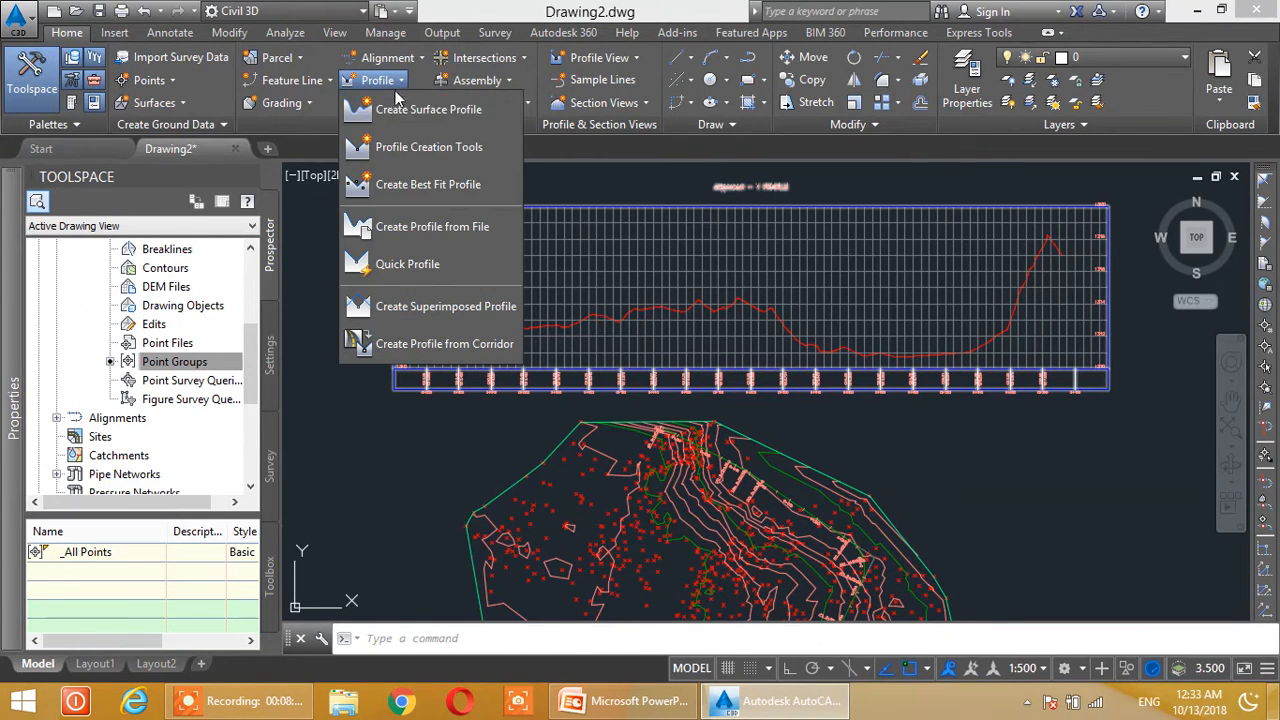
left_click(410, 150)
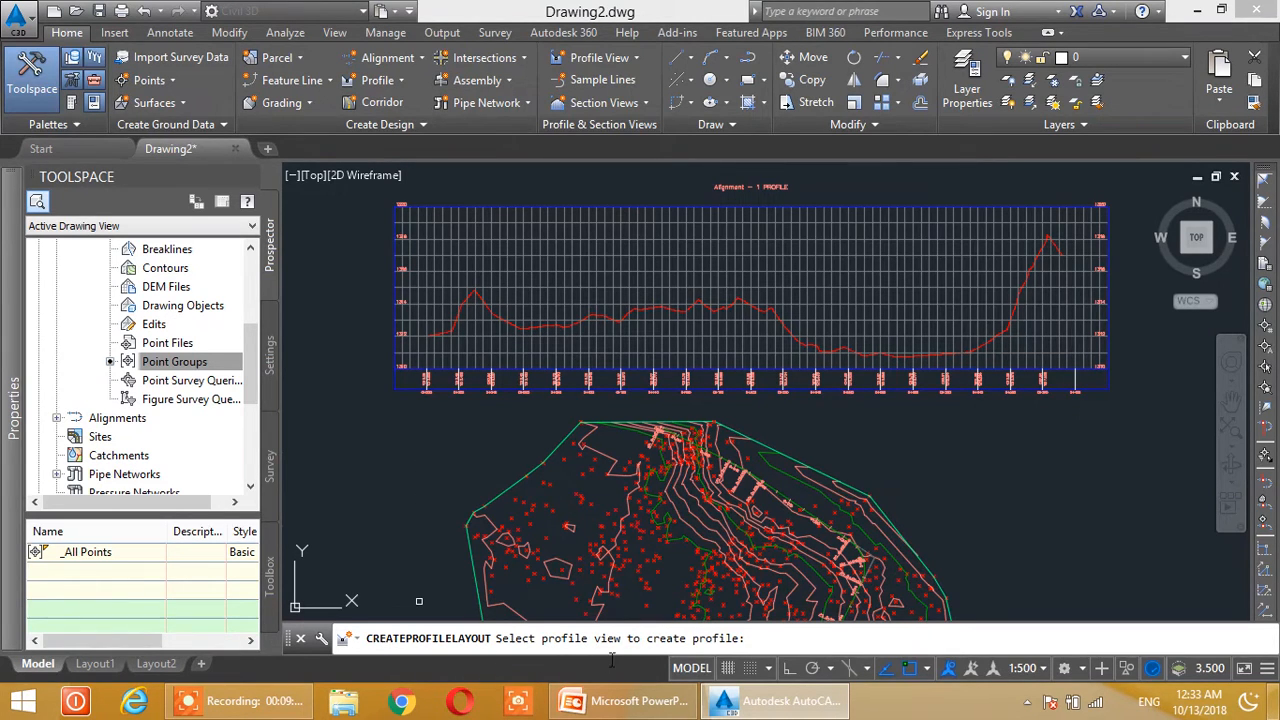
scroll(494, 283, "up", 6)
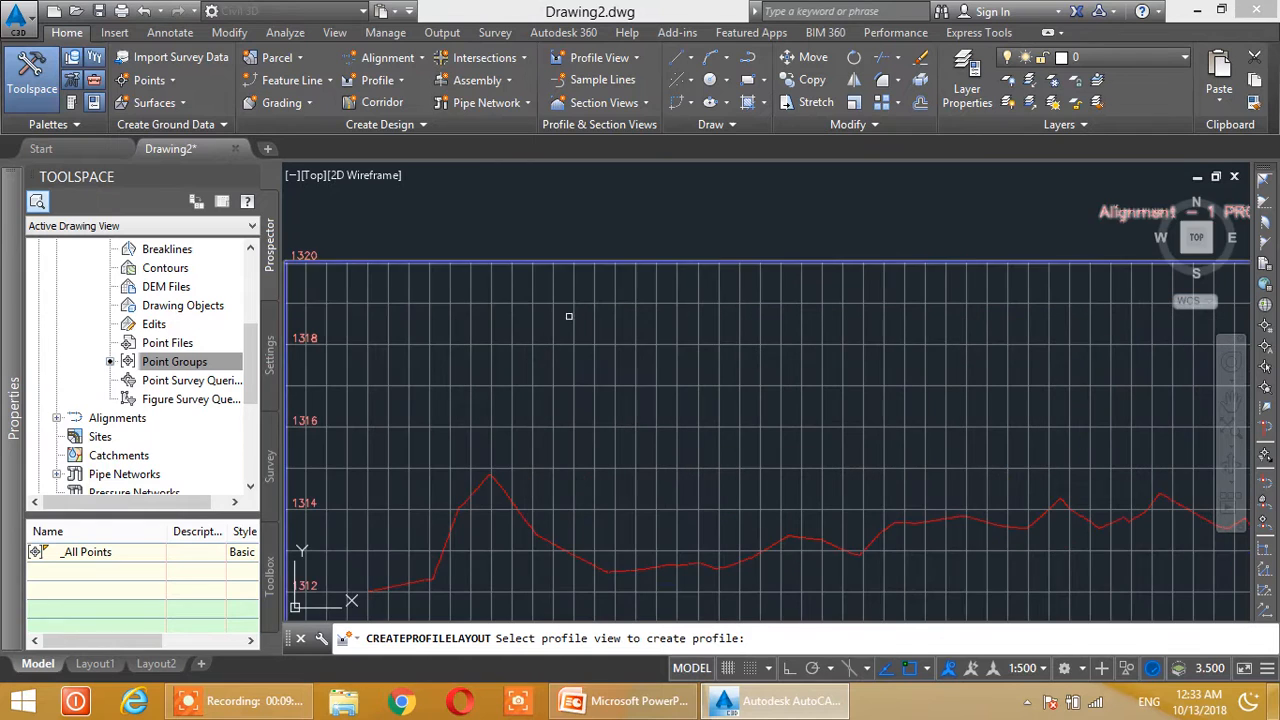
left_click(581, 262)
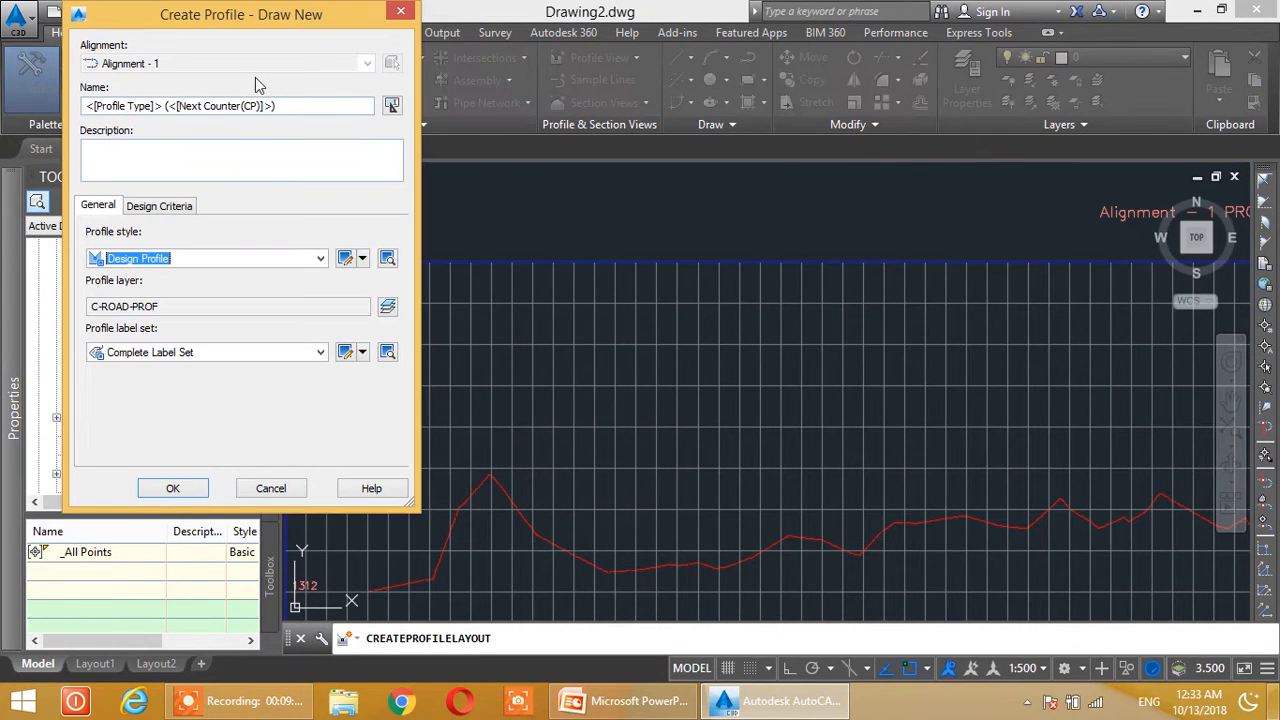
left_click_drag(263, 14, 285, 73)
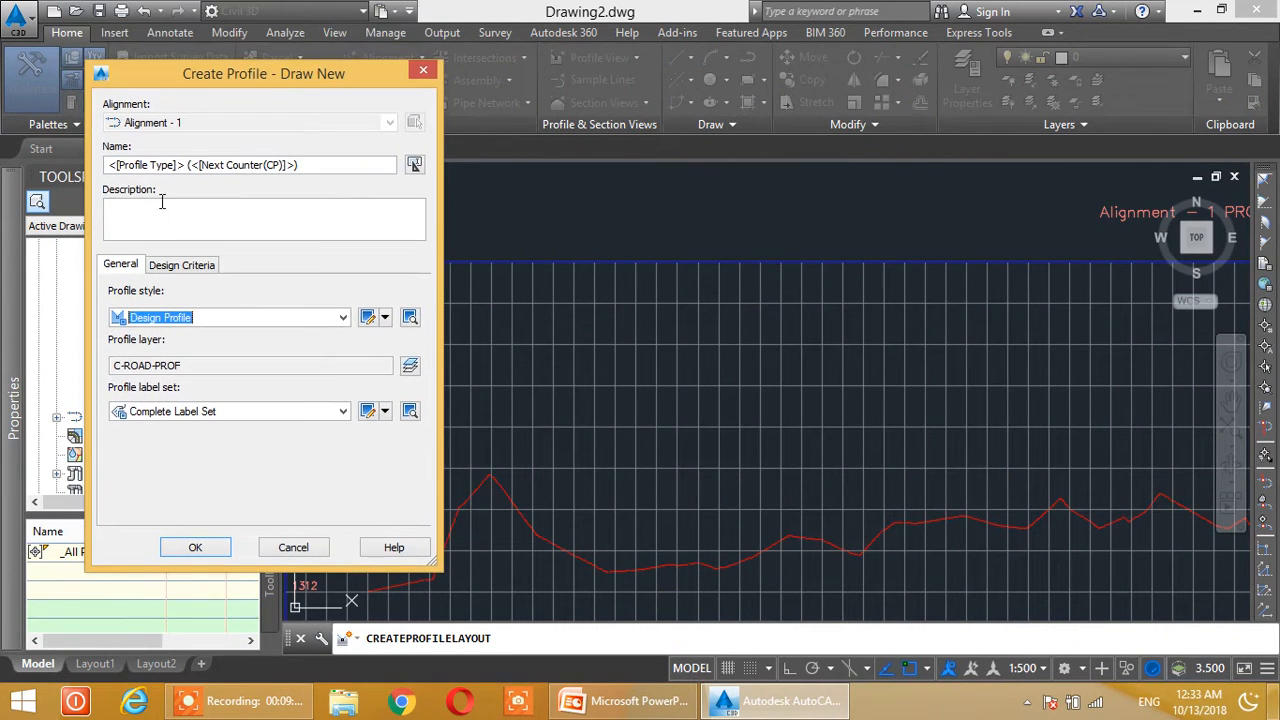
left_click_drag(350, 166, 69, 161)
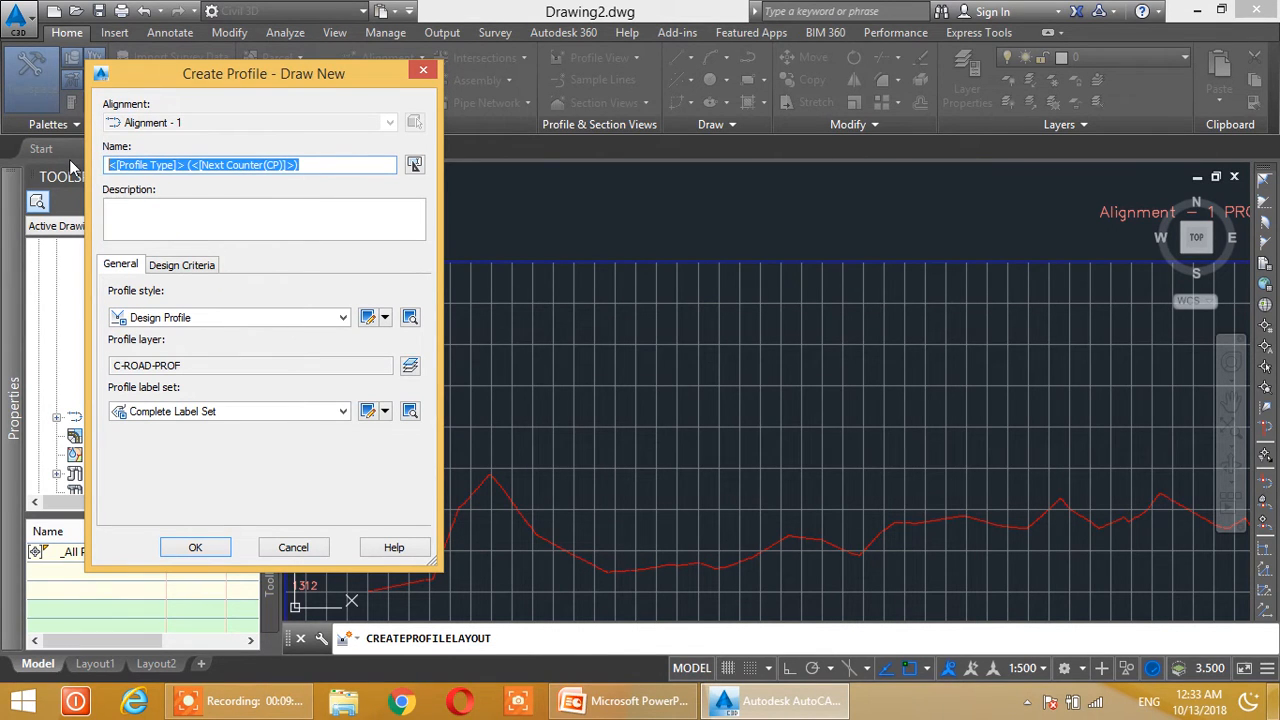
type("DP")
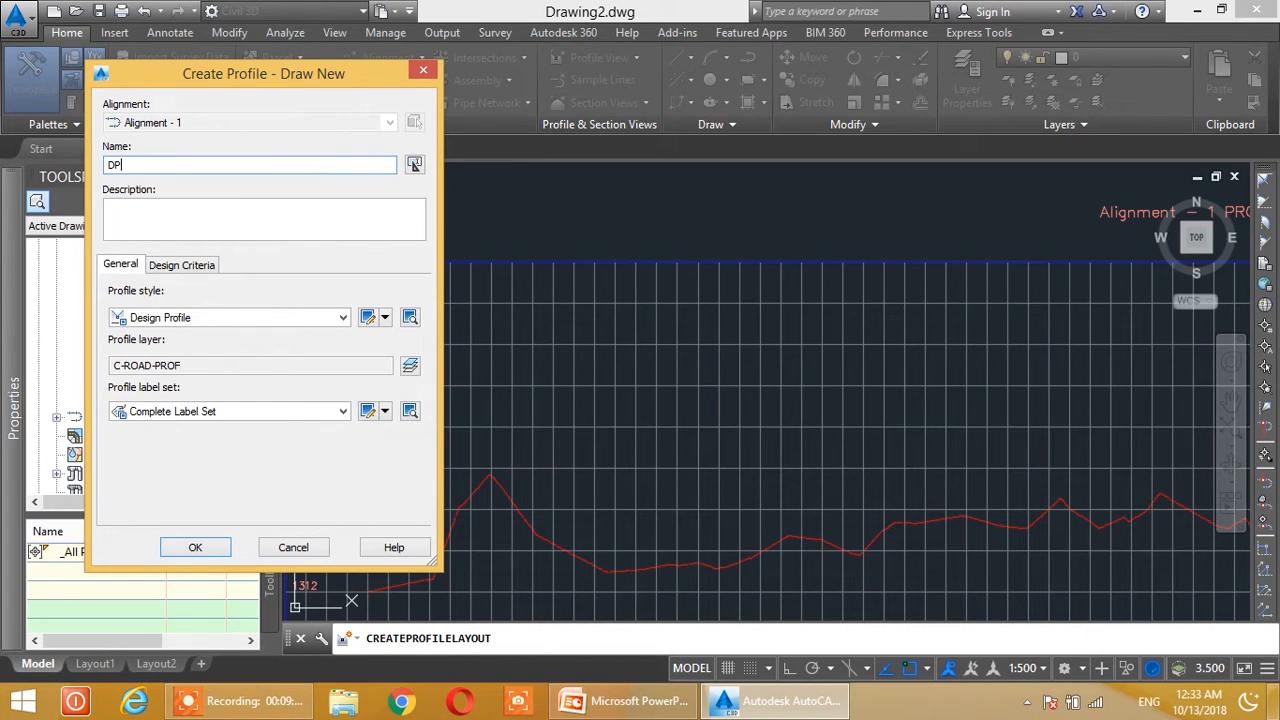
Create the DP profile with the Design Profile style, the C-ROAD-PROF layer and the Complete Label Set.
left_click(227, 317)
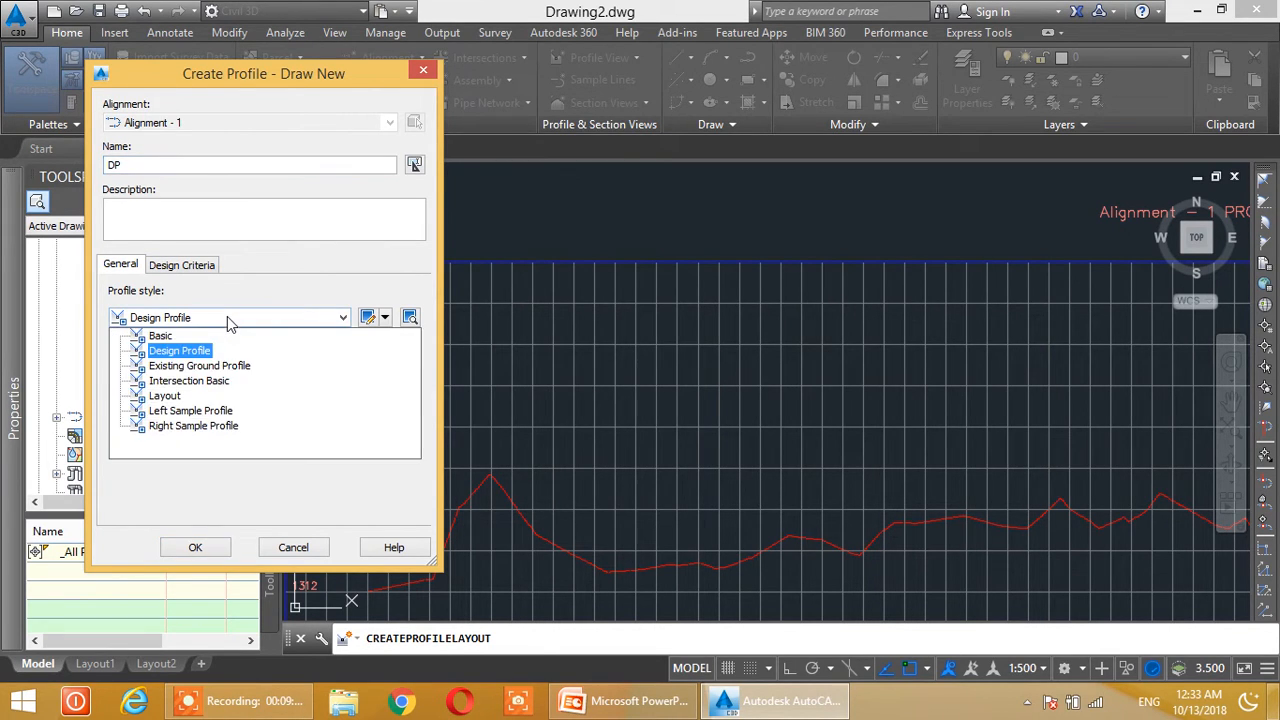
left_click(227, 320)
left_click(410, 367)
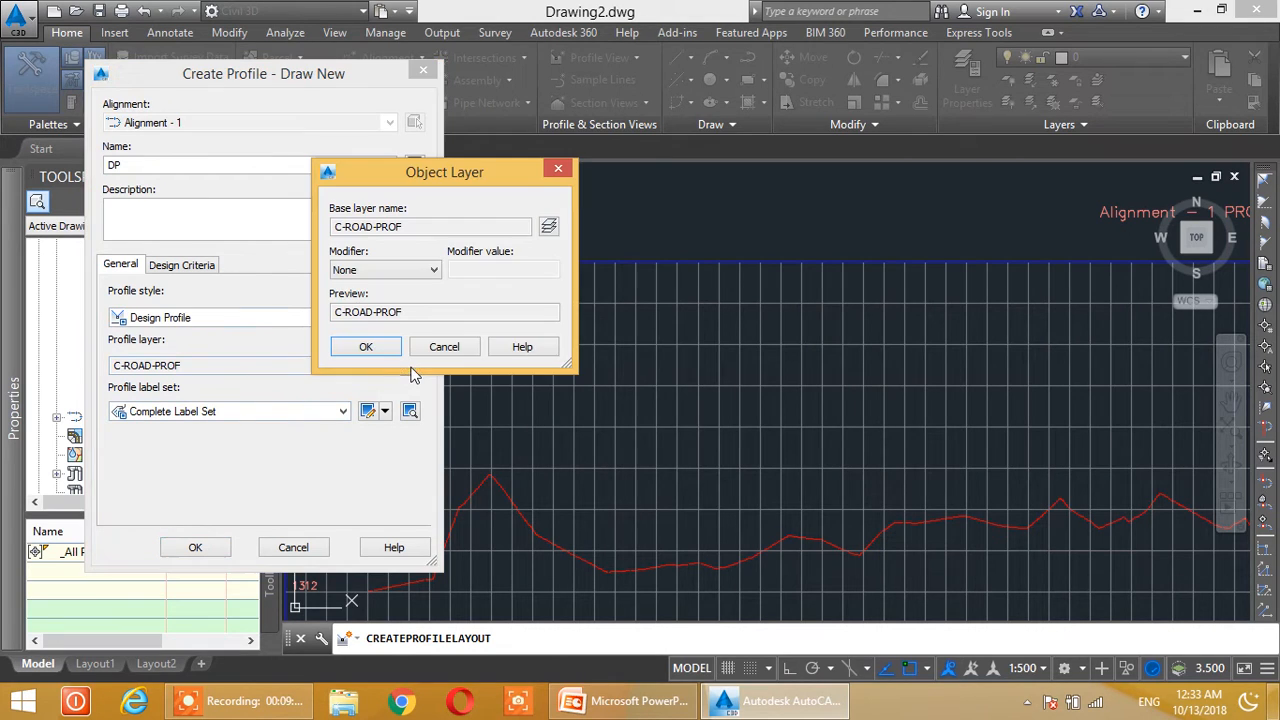
left_click(543, 224)
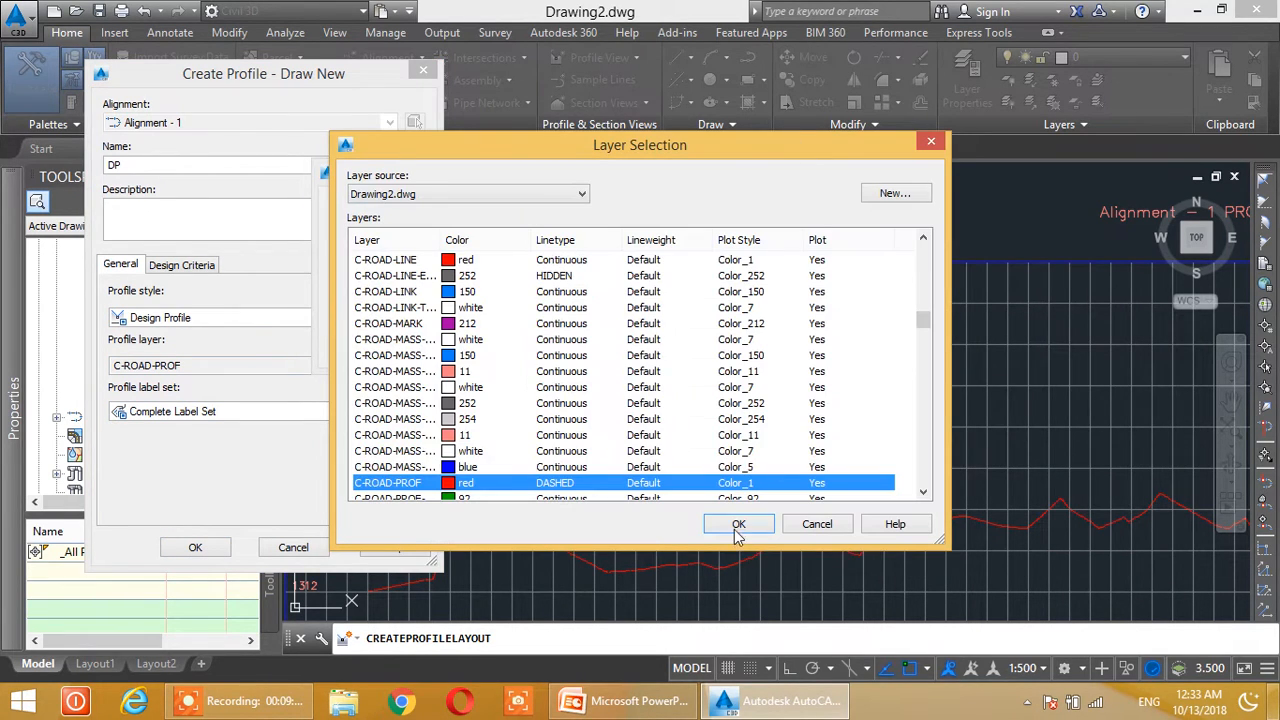
left_click(738, 524)
left_click(383, 353)
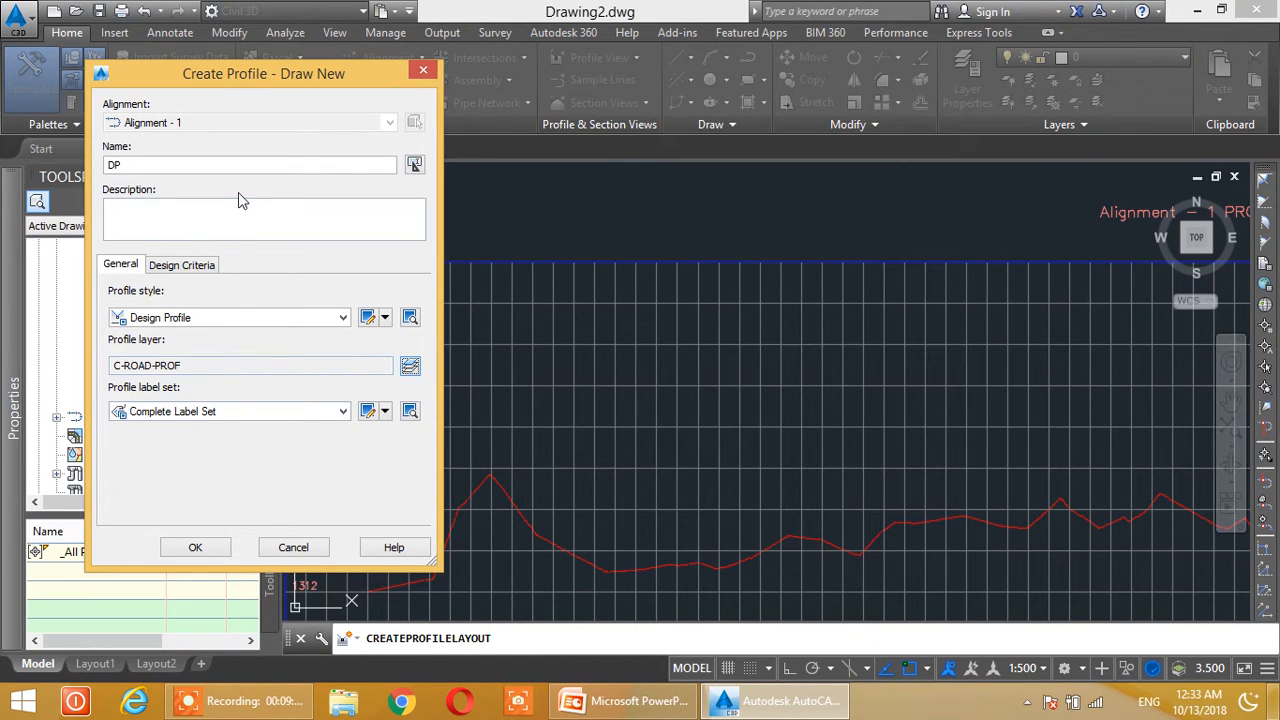
left_click_drag(271, 74, 309, 41)
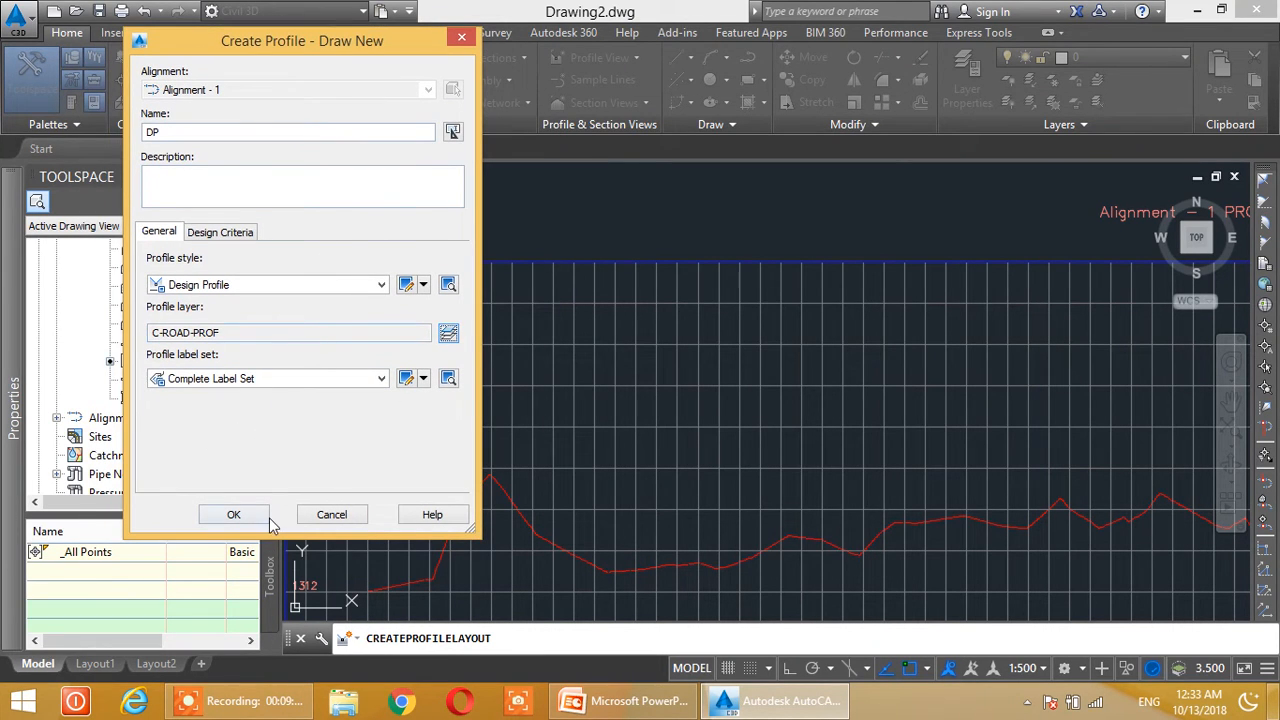
left_click(233, 515)
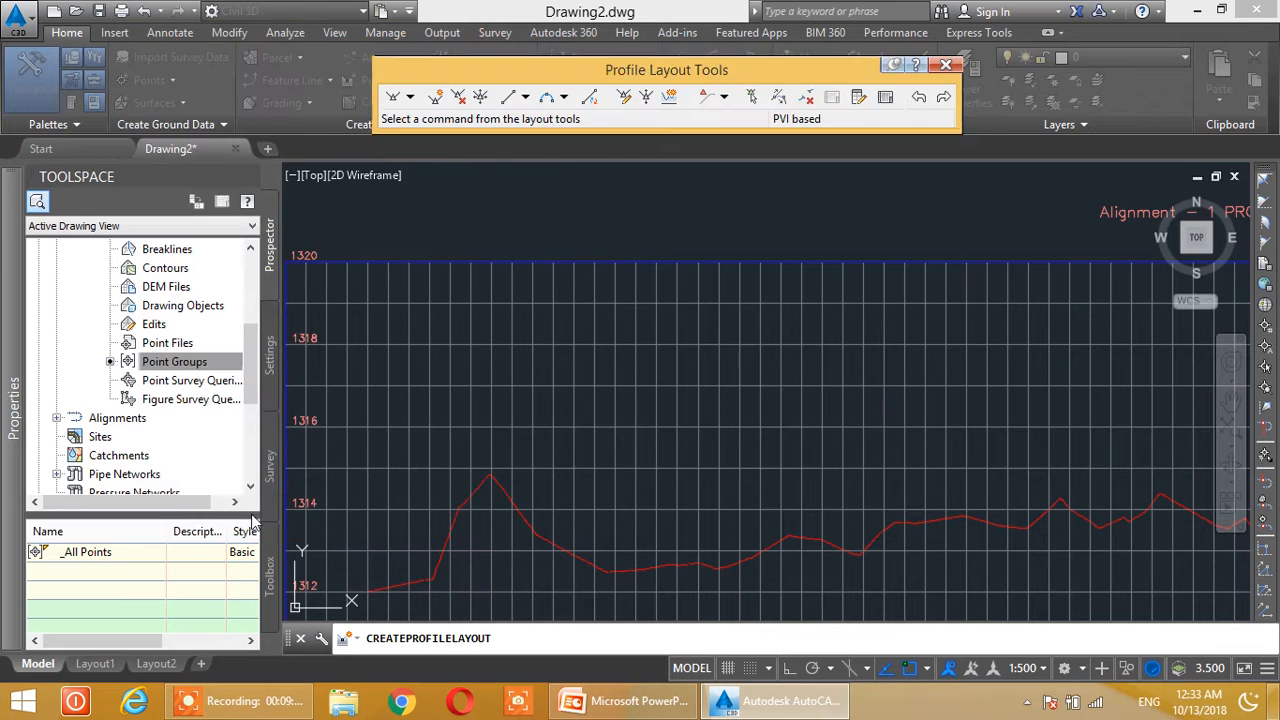
left_click_drag(688, 80, 560, 102)
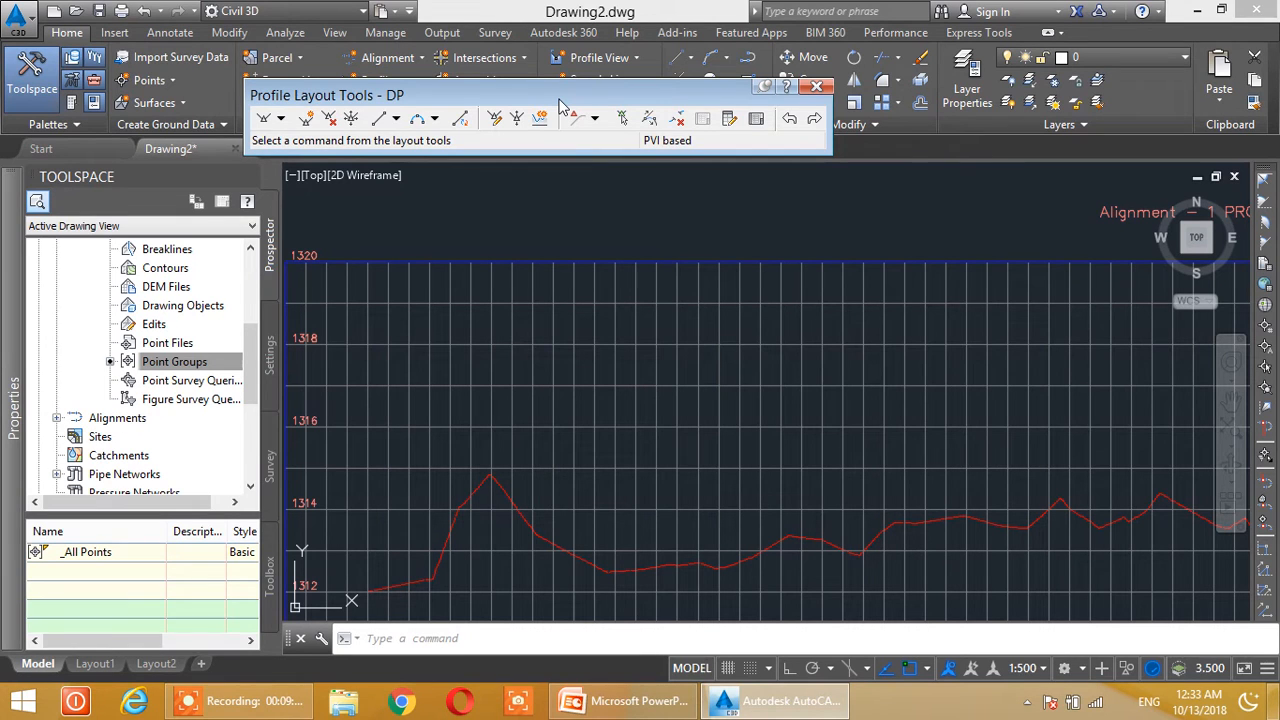
Set the parabolic vertical curve lengths for the DP profile to 100 m for both crest and sag curves.
left_click(283, 119)
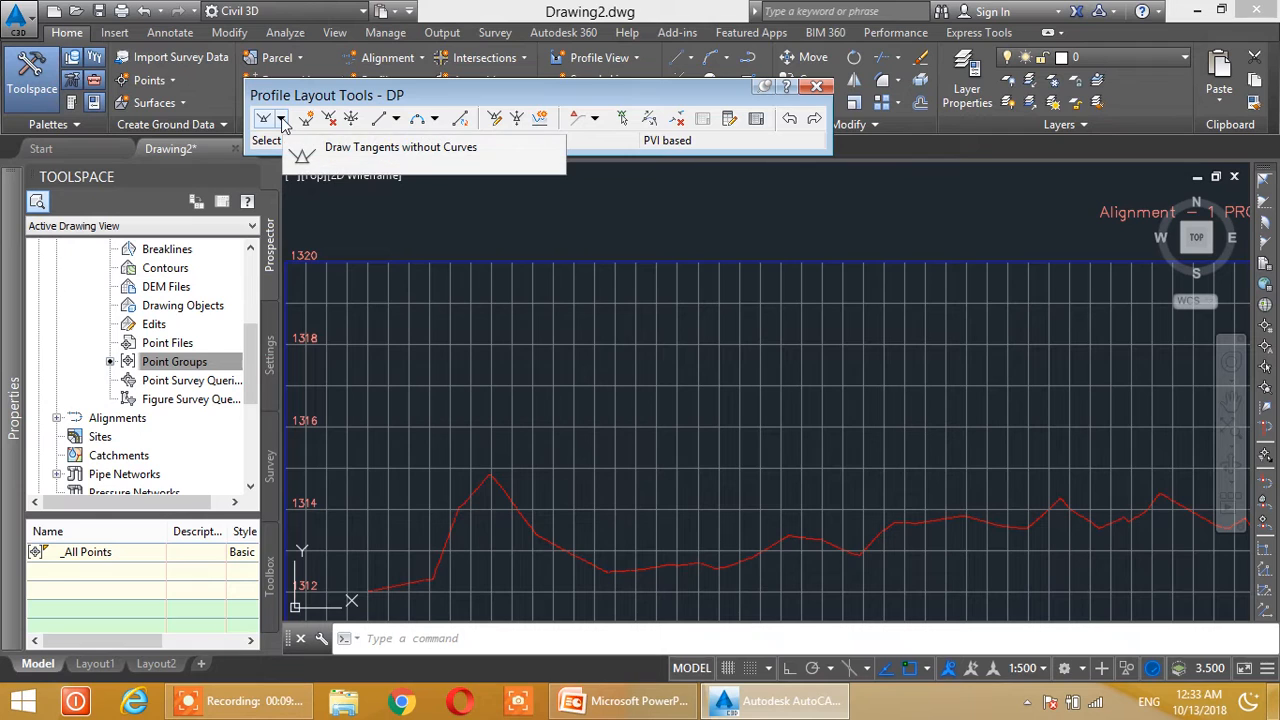
left_click(283, 119)
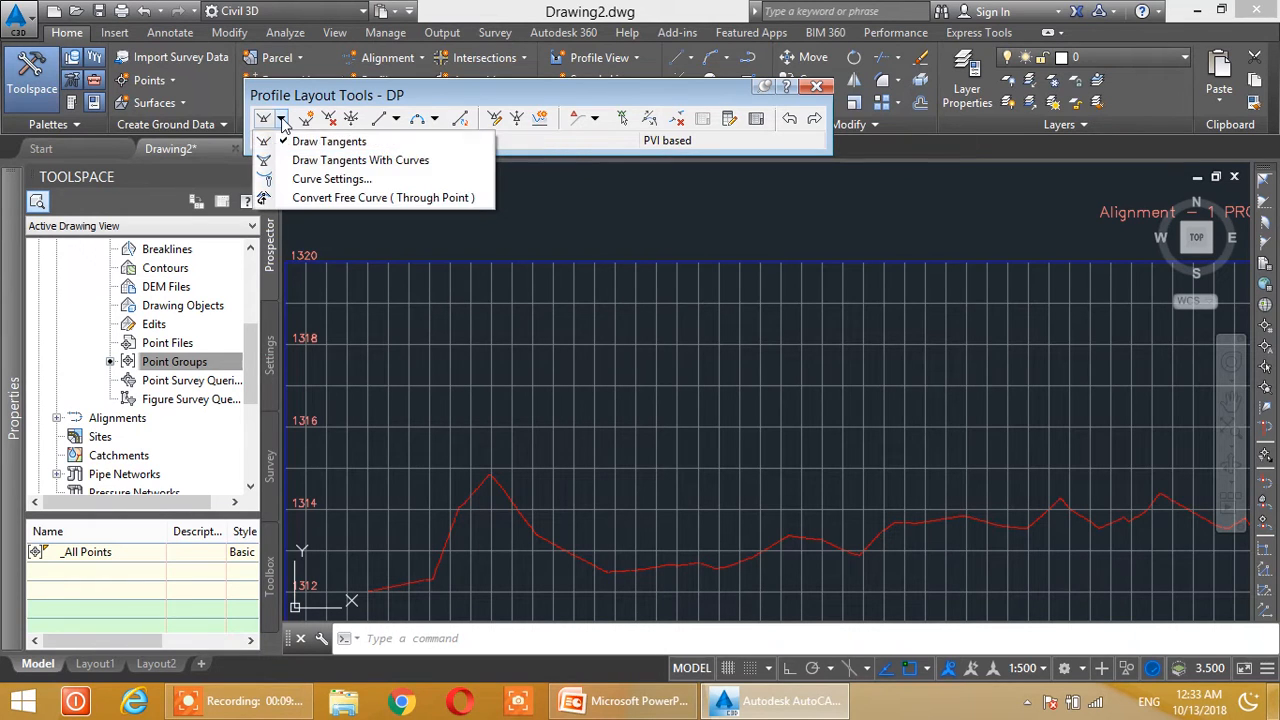
left_click(300, 181)
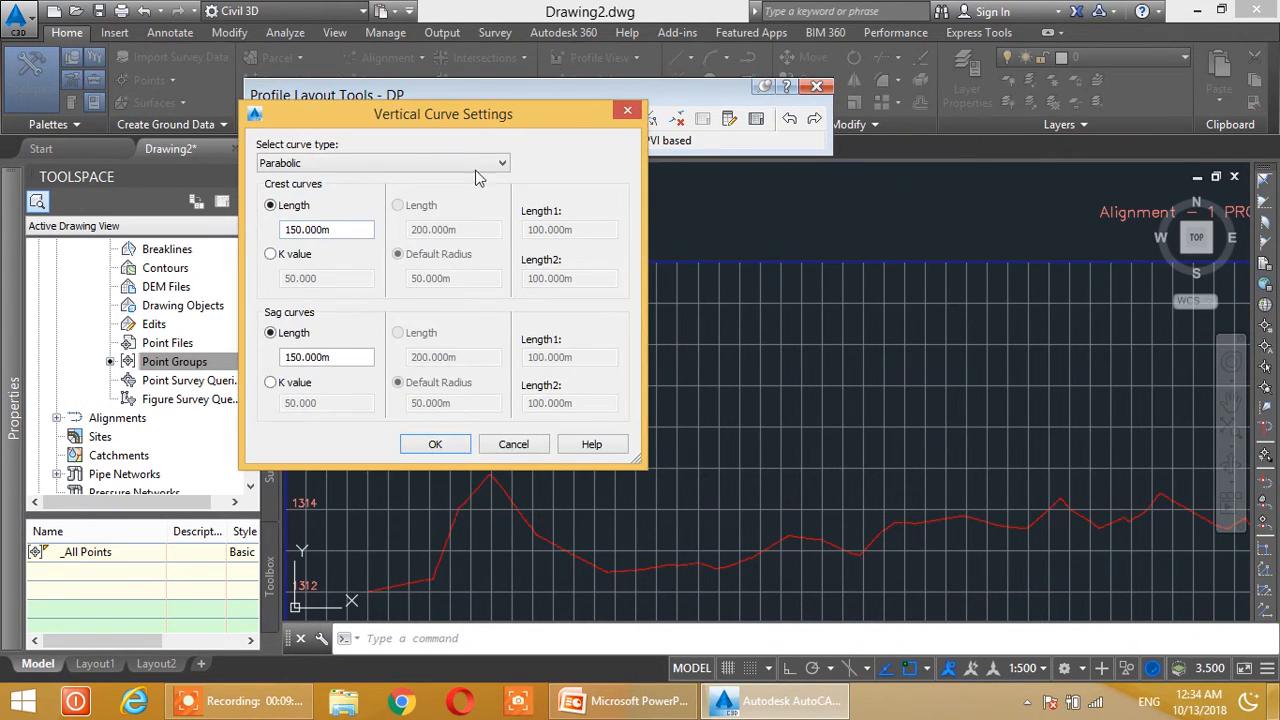
left_click_drag(476, 116, 520, 108)
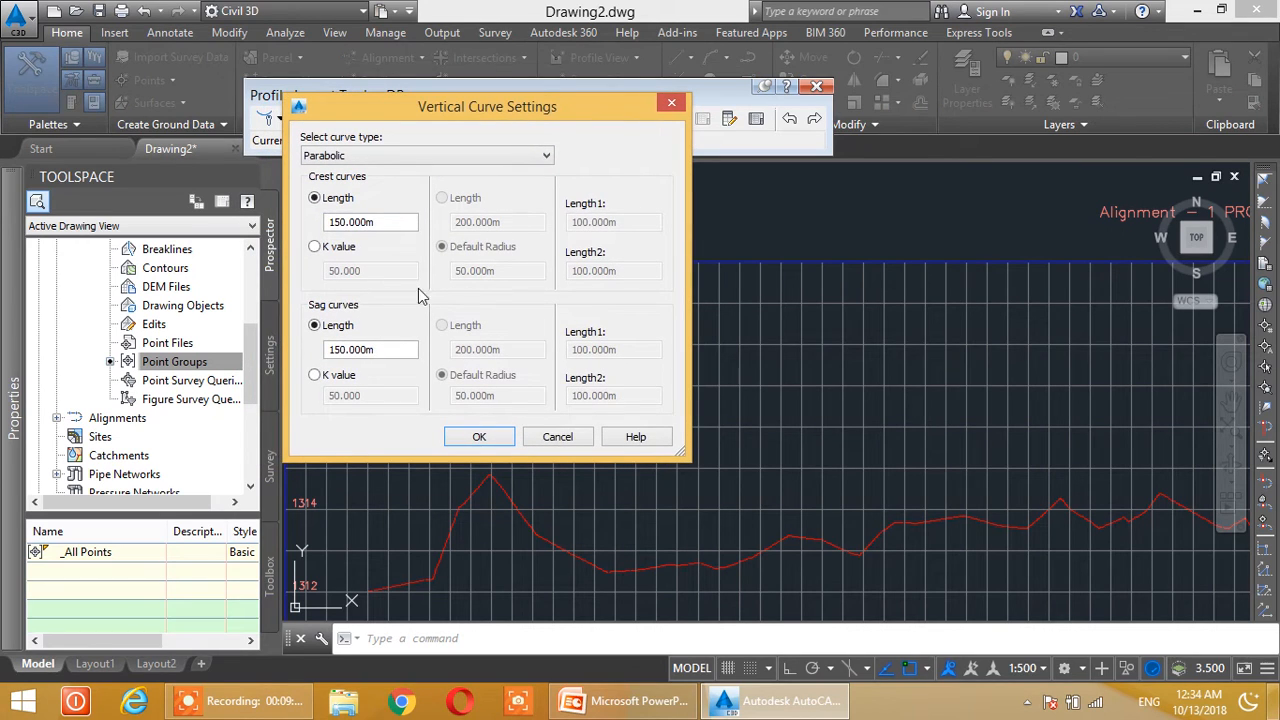
left_click_drag(404, 230, 296, 210)
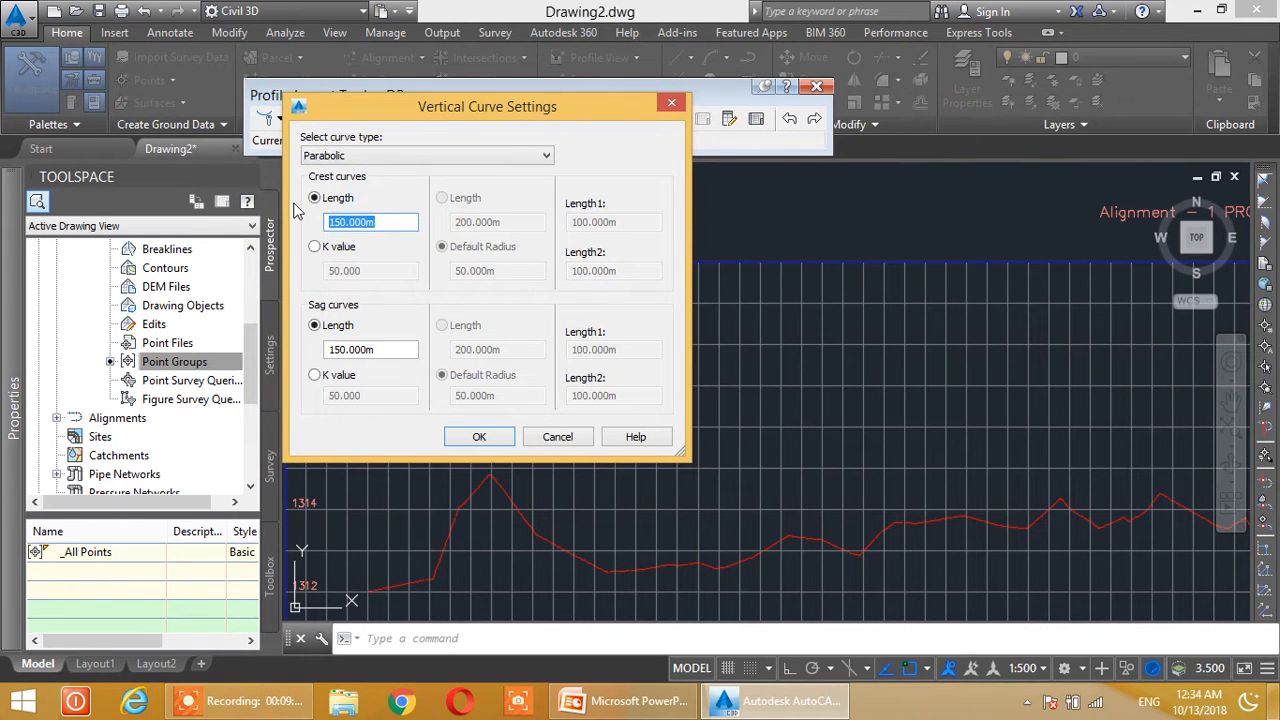
type("100")
left_click_drag(400, 350, 268, 350)
type("1")
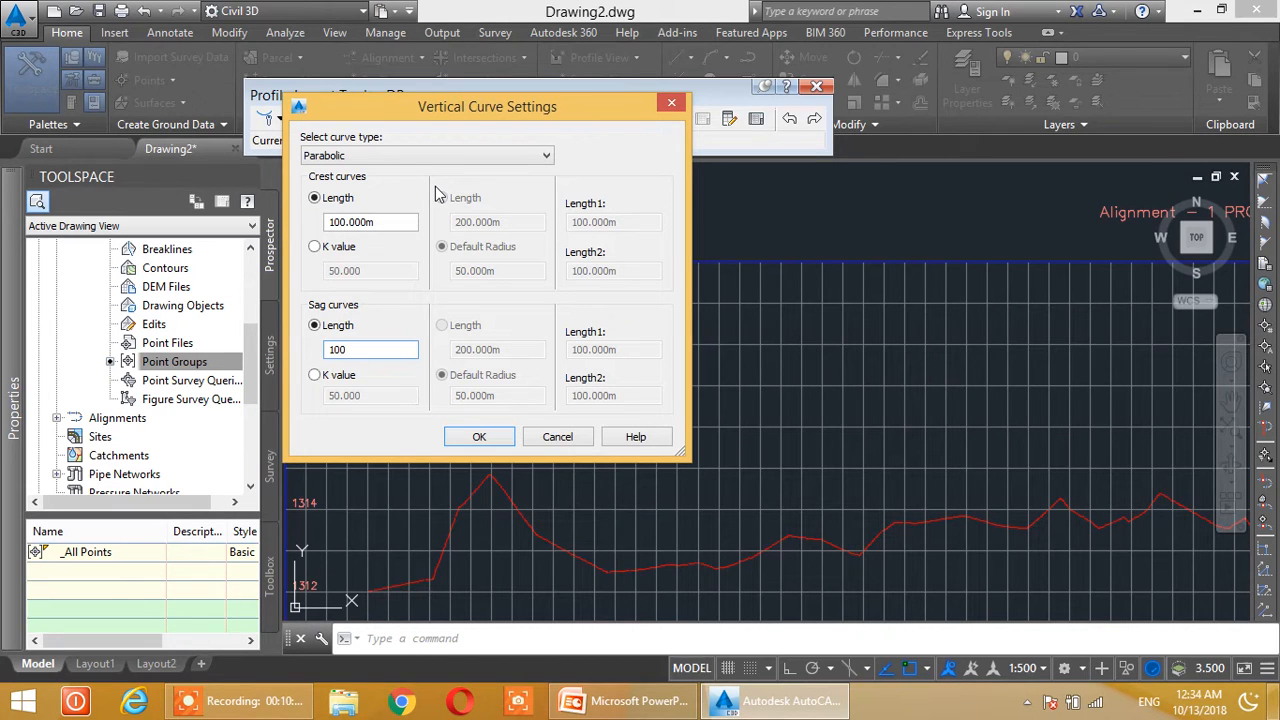
left_click(480, 437)
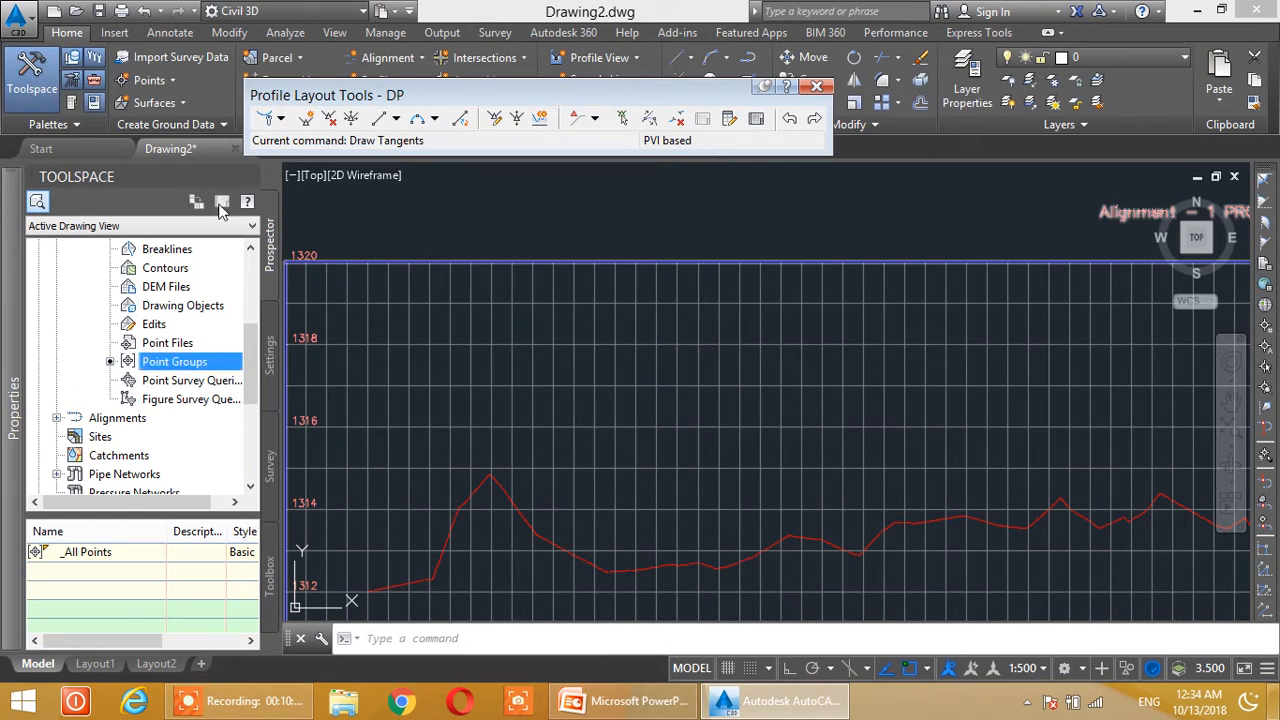
Start the DP profile using Draw Tangents with Curves at elevation 1314 just before station 0+000, with PVIs near 0+100 and 0+200.
left_click(281, 119)
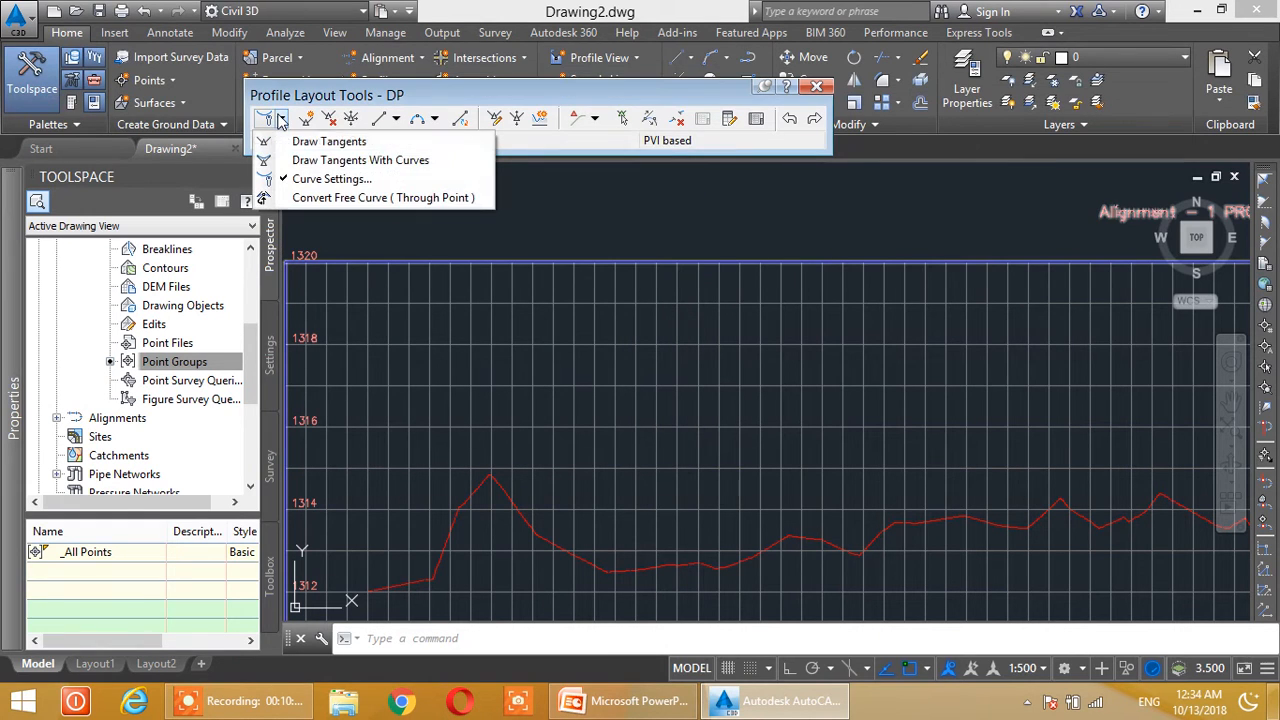
left_click(300, 163)
left_click_drag(477, 103, 482, 91)
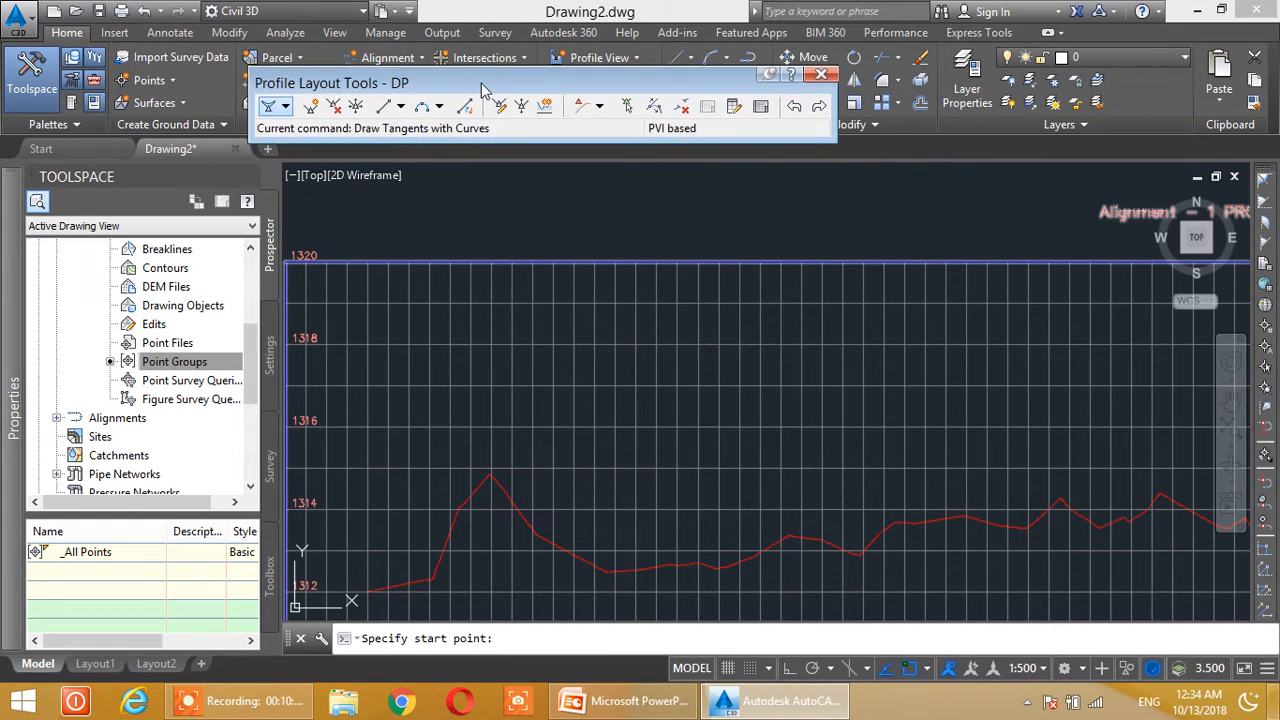
middle_click_drag(406, 434, 497, 362)
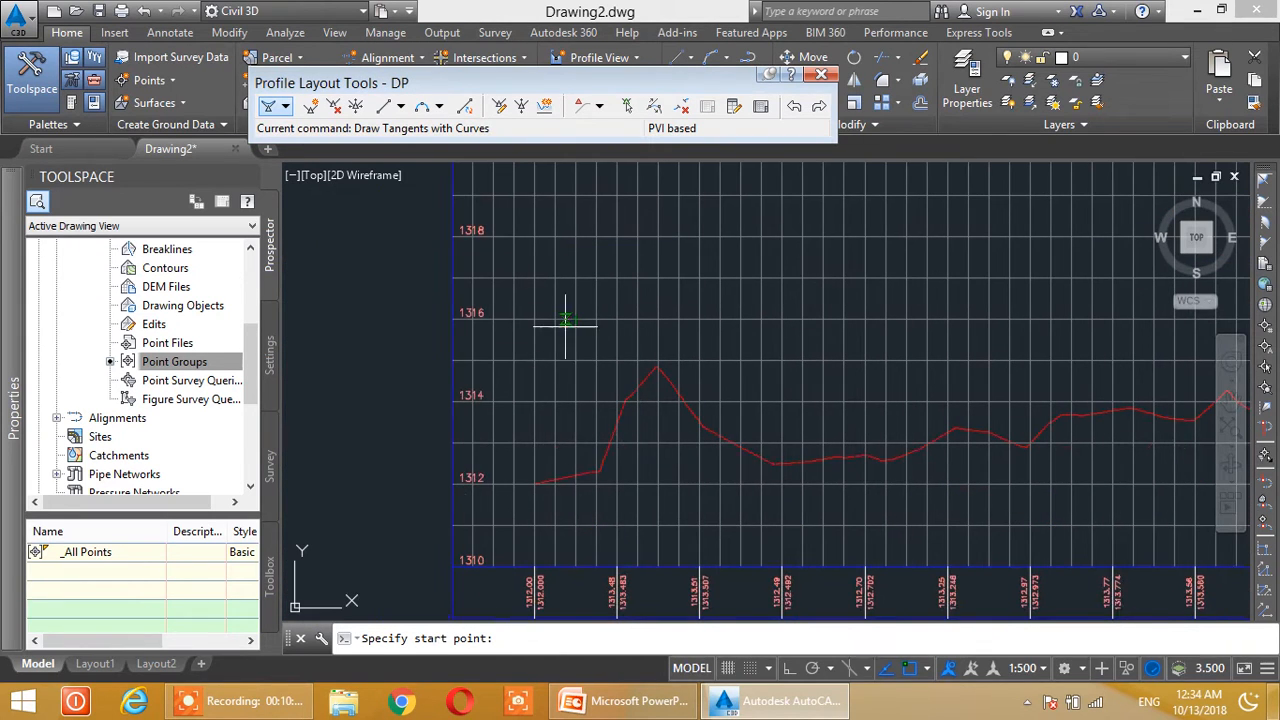
scroll(677, 371, "down", 3)
scroll(660, 356, "down", 2)
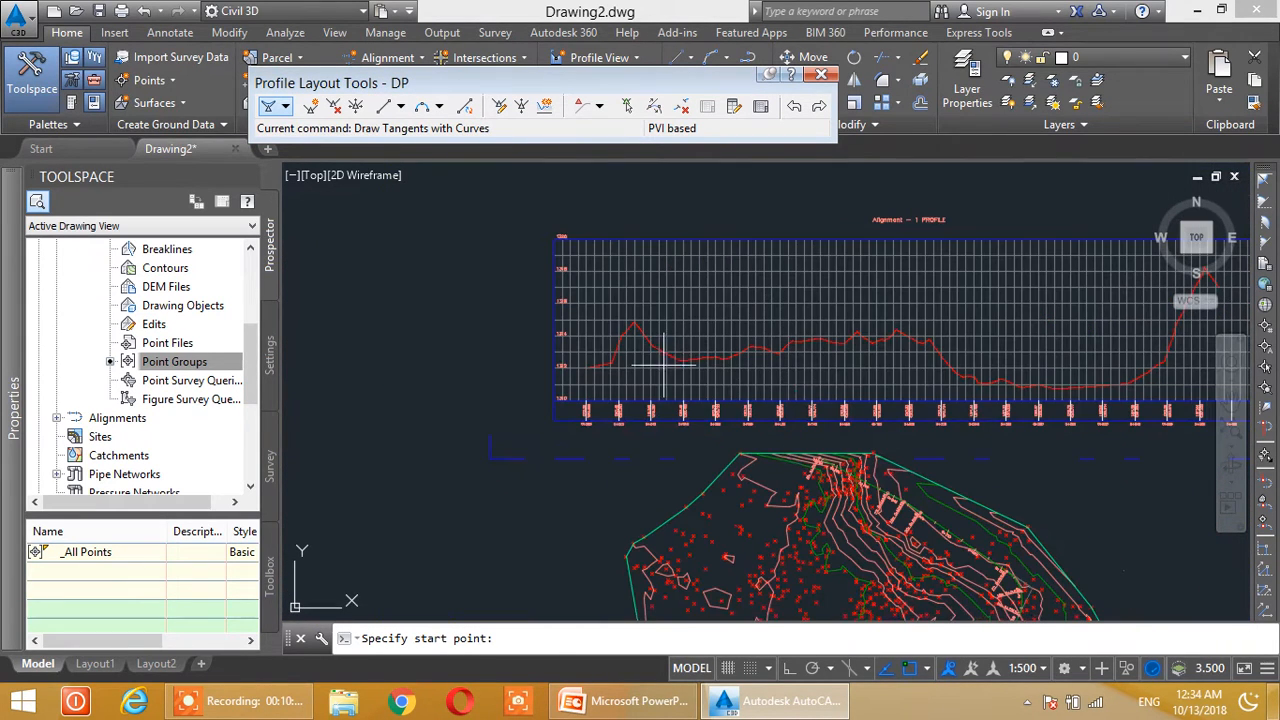
scroll(604, 355, "up", 2)
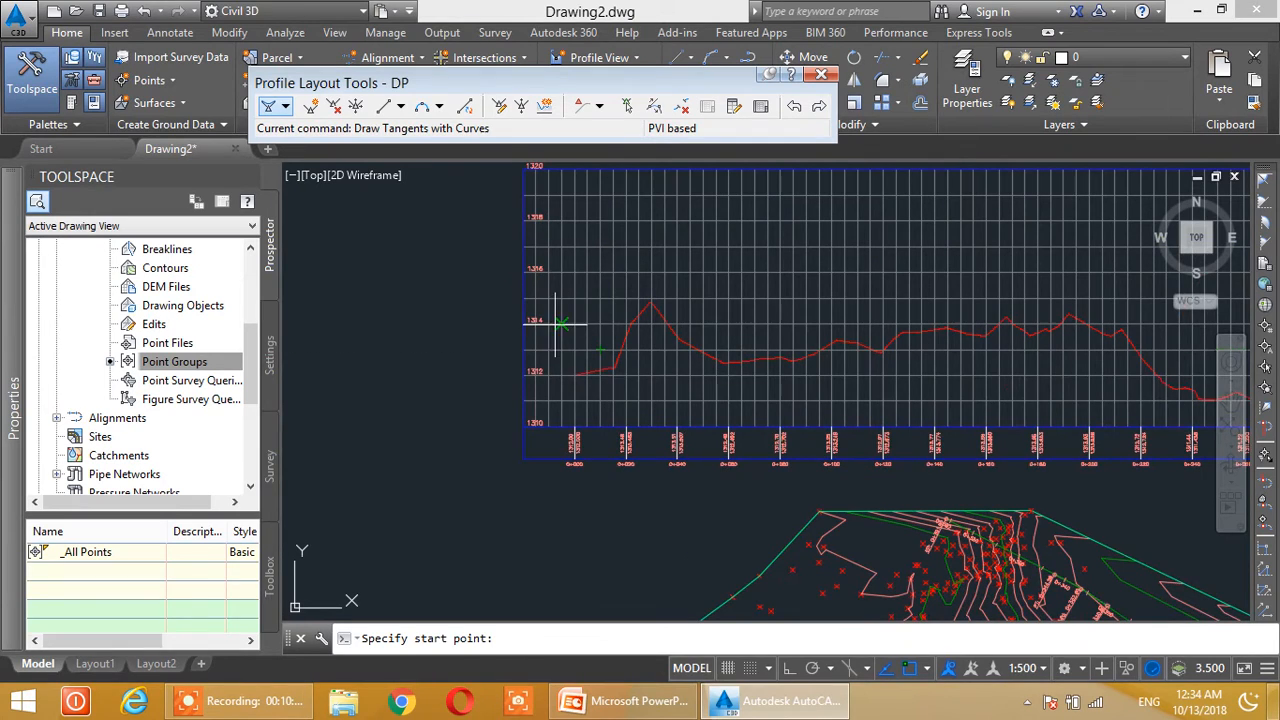
left_click(562, 323)
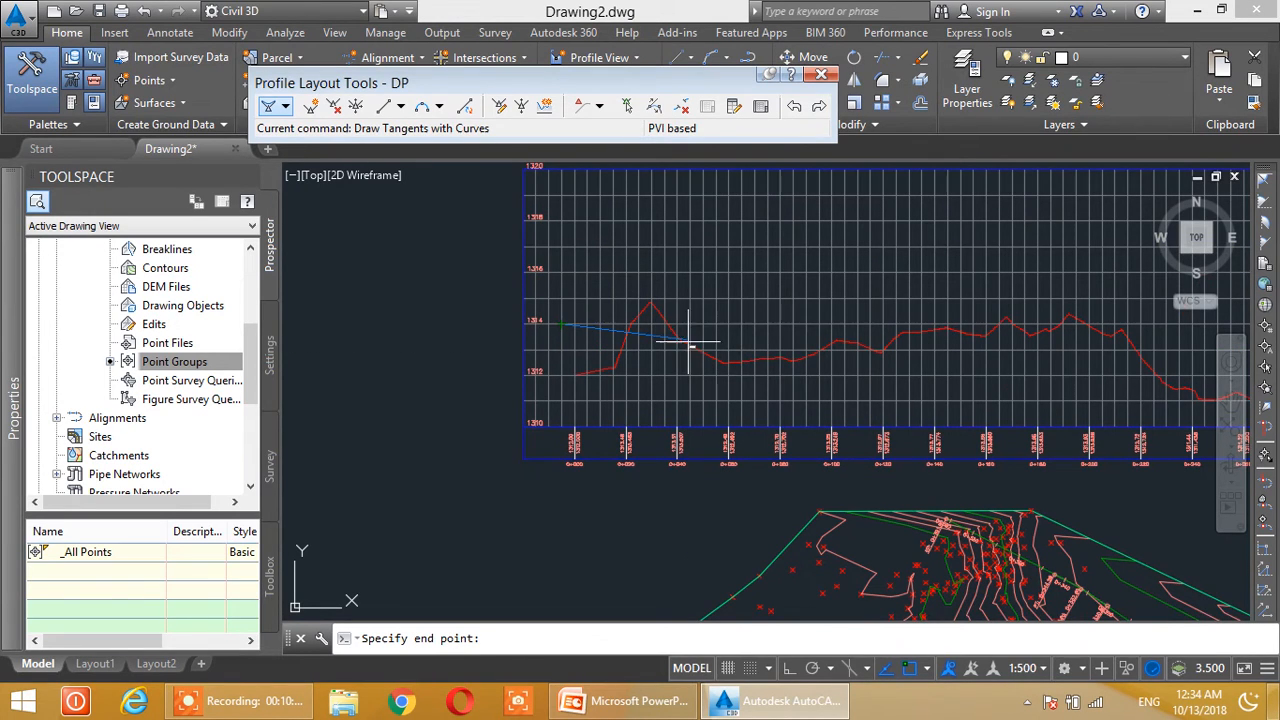
left_click(836, 341)
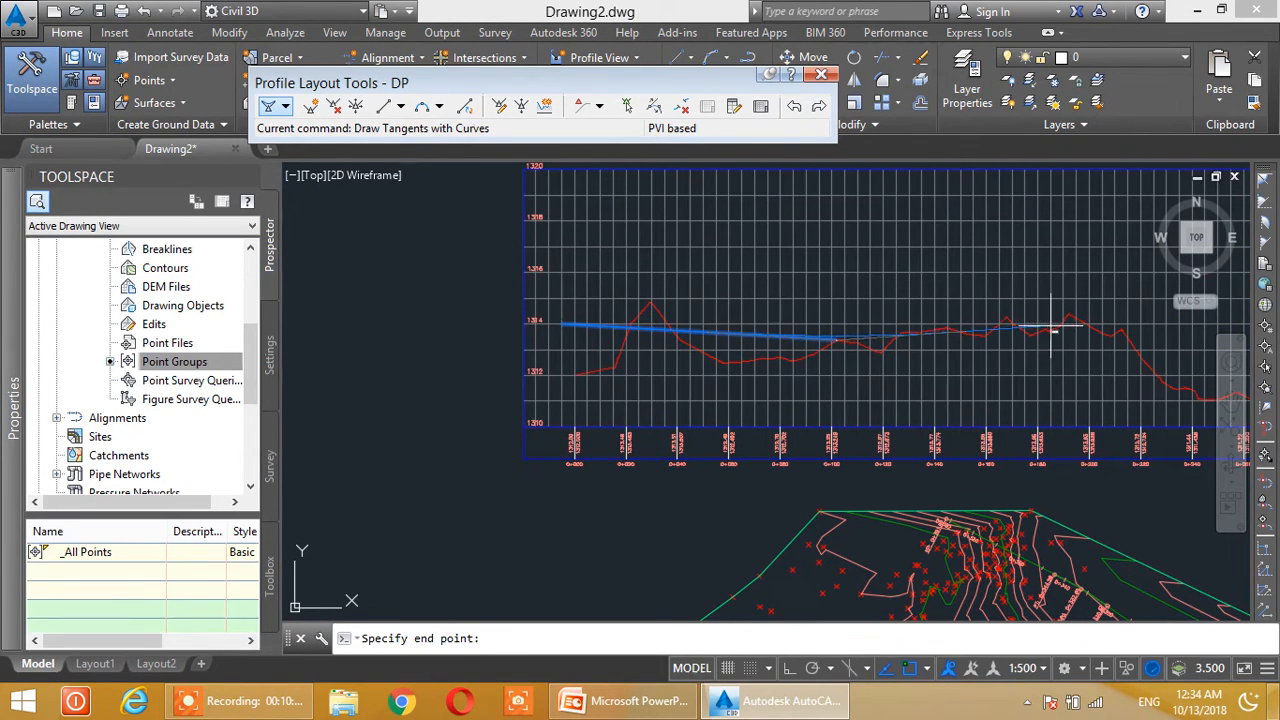
left_click(1139, 327)
Continue the DP profile with PVIs near stations 0+310 and 0+375, and finish it just past 0+400 at about elevation 1315.
middle_click_drag(1139, 327, 651, 314)
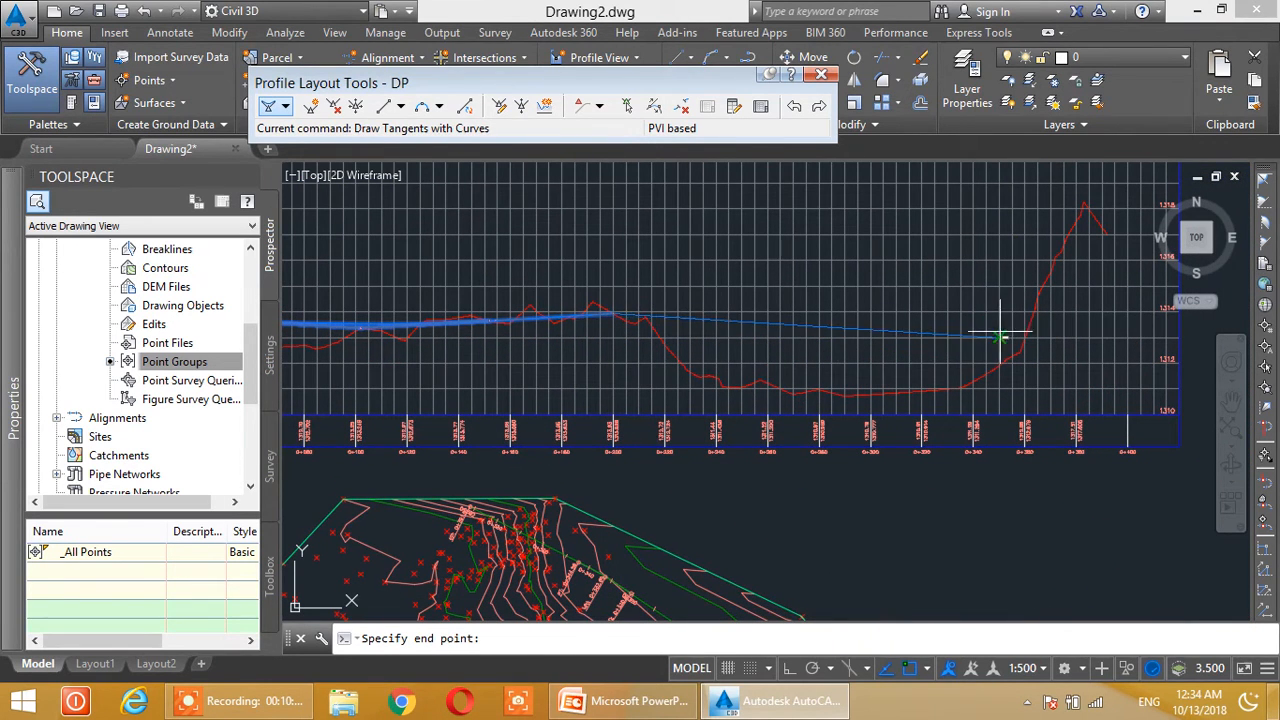
left_click(897, 338)
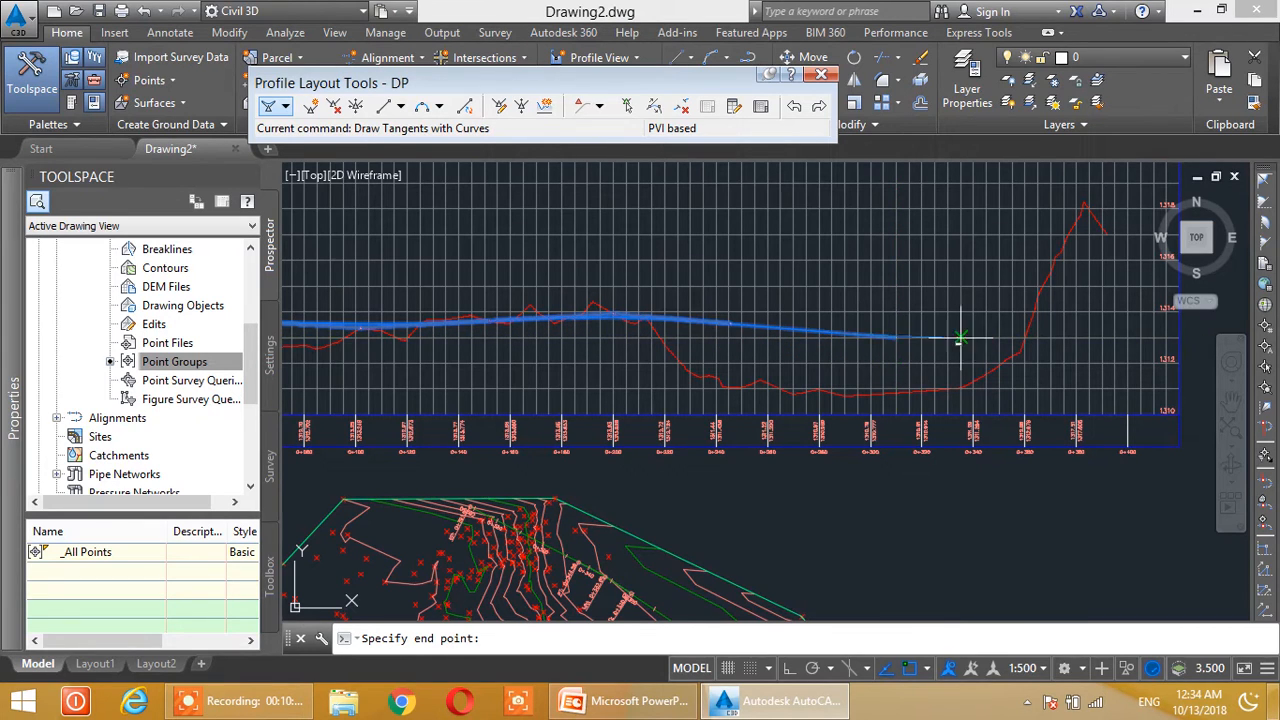
left_click(1064, 300)
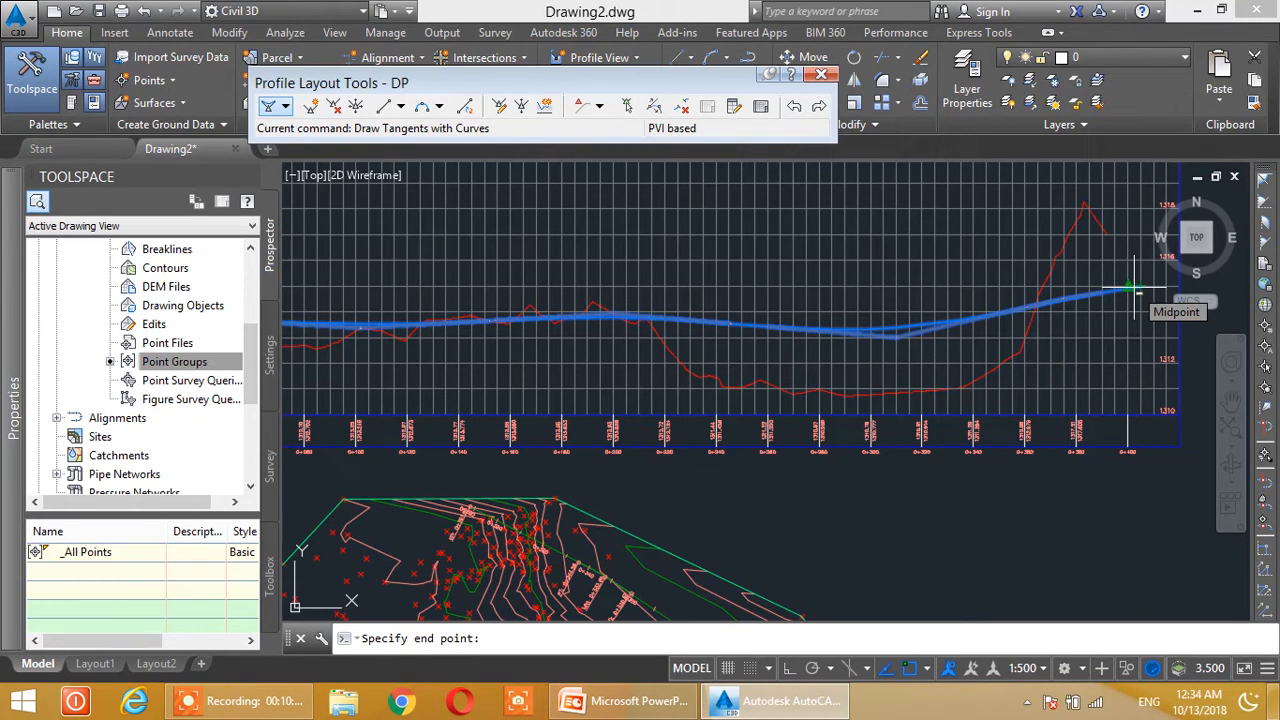
left_click(1133, 290)
key("Return")
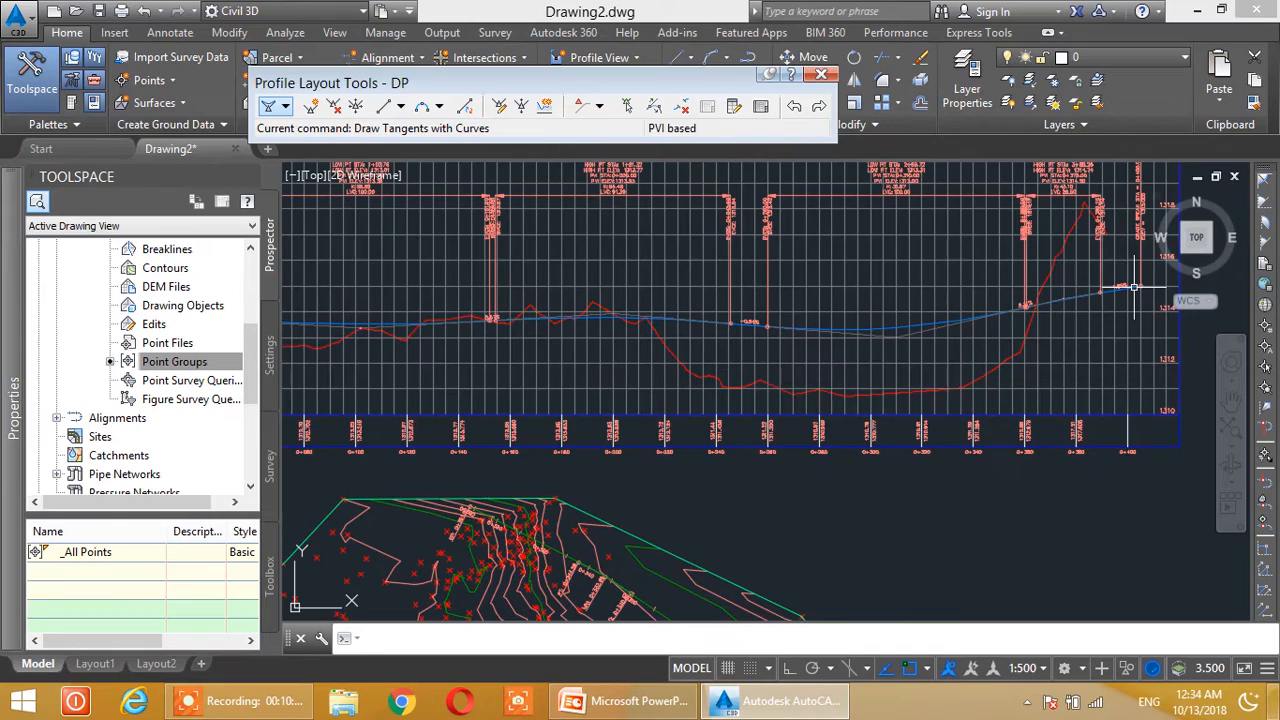
Examine the DP profile's tangents and curves against the ground profile from the first stations to the far end.
scroll(1086, 271, "down", 5)
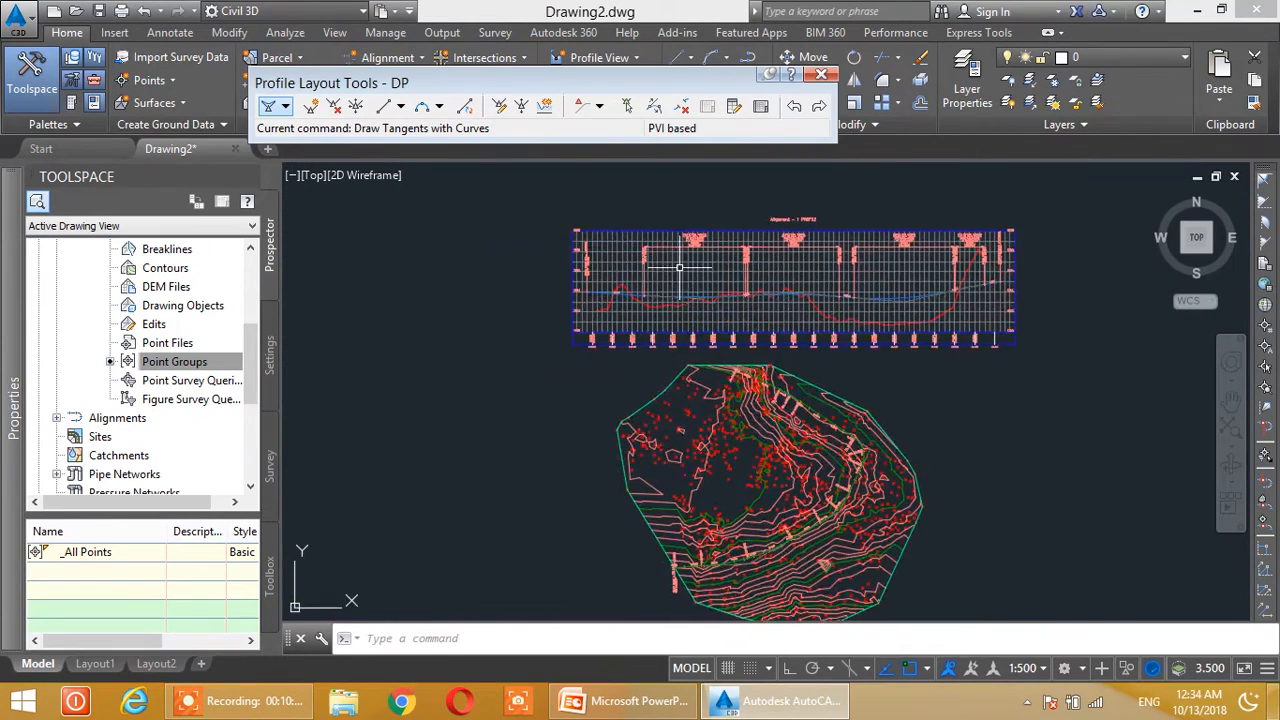
scroll(679, 268, "up", 8)
scroll(744, 321, "down", 3)
middle_click_drag(888, 327, 731, 370)
middle_click_drag(988, 347, 836, 352)
middle_click_drag(1126, 349, 943, 356)
scroll(938, 355, "down", 2)
middle_click_drag(831, 371, 905, 331)
scroll(686, 342, "up", 2)
middle_click_drag(623, 327, 774, 334)
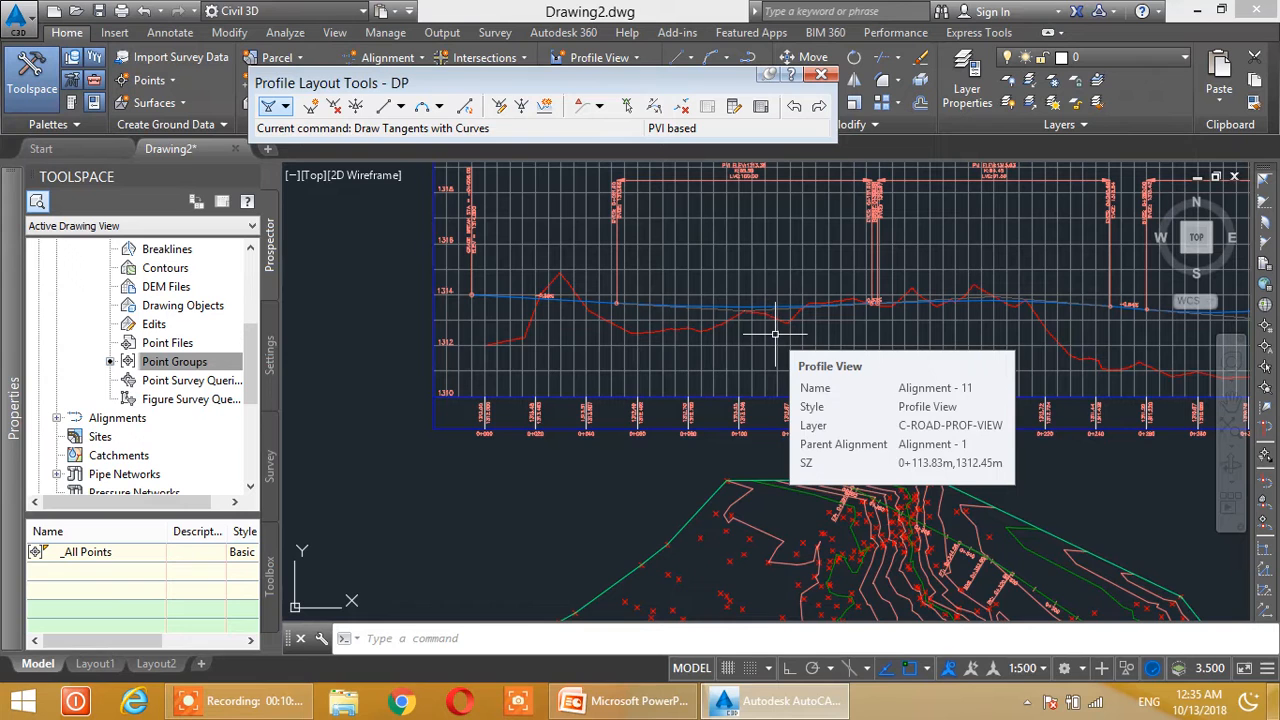
scroll(780, 320, "up", 4)
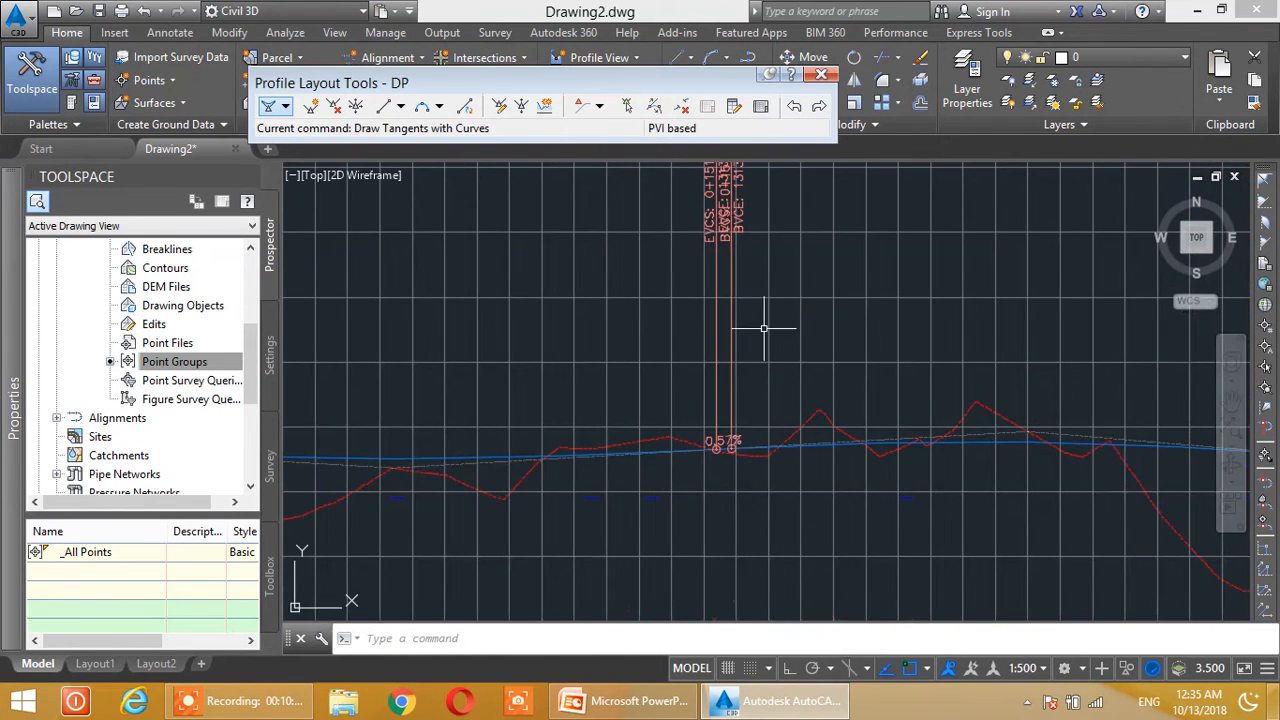
scroll(743, 306, "down", 3)
scroll(586, 377, "down", 4)
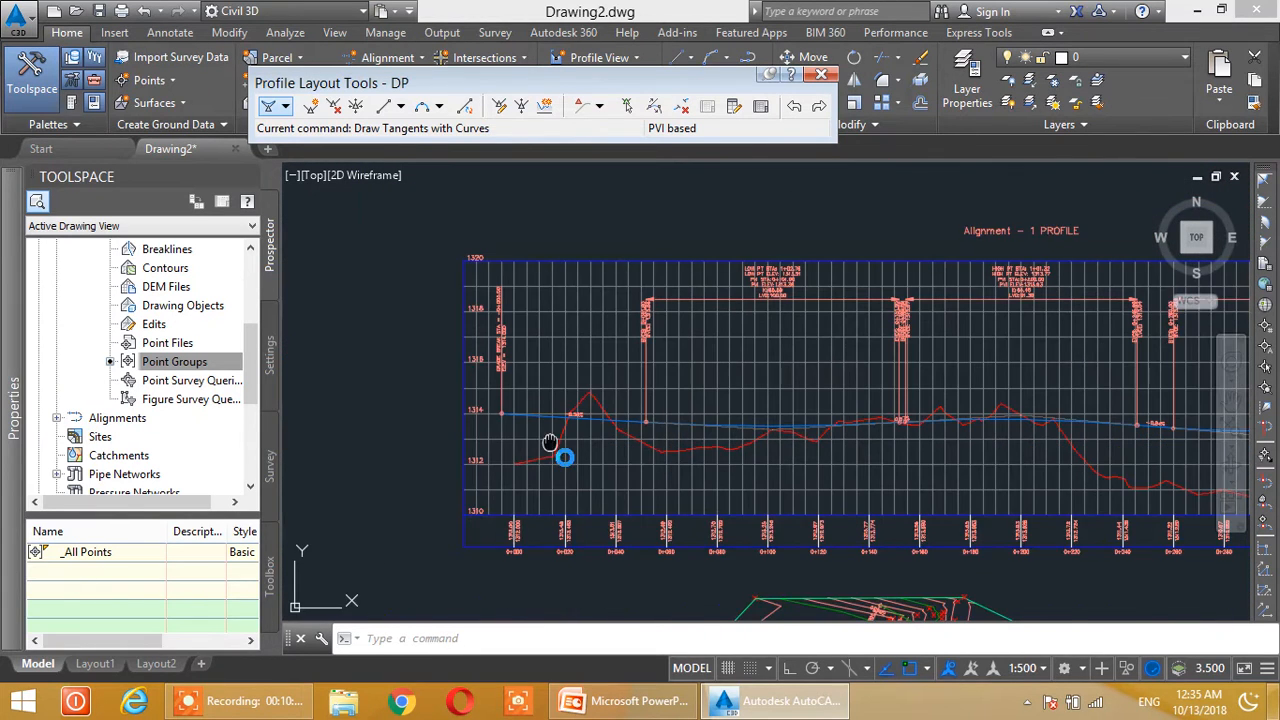
middle_click_drag(550, 442, 562, 378)
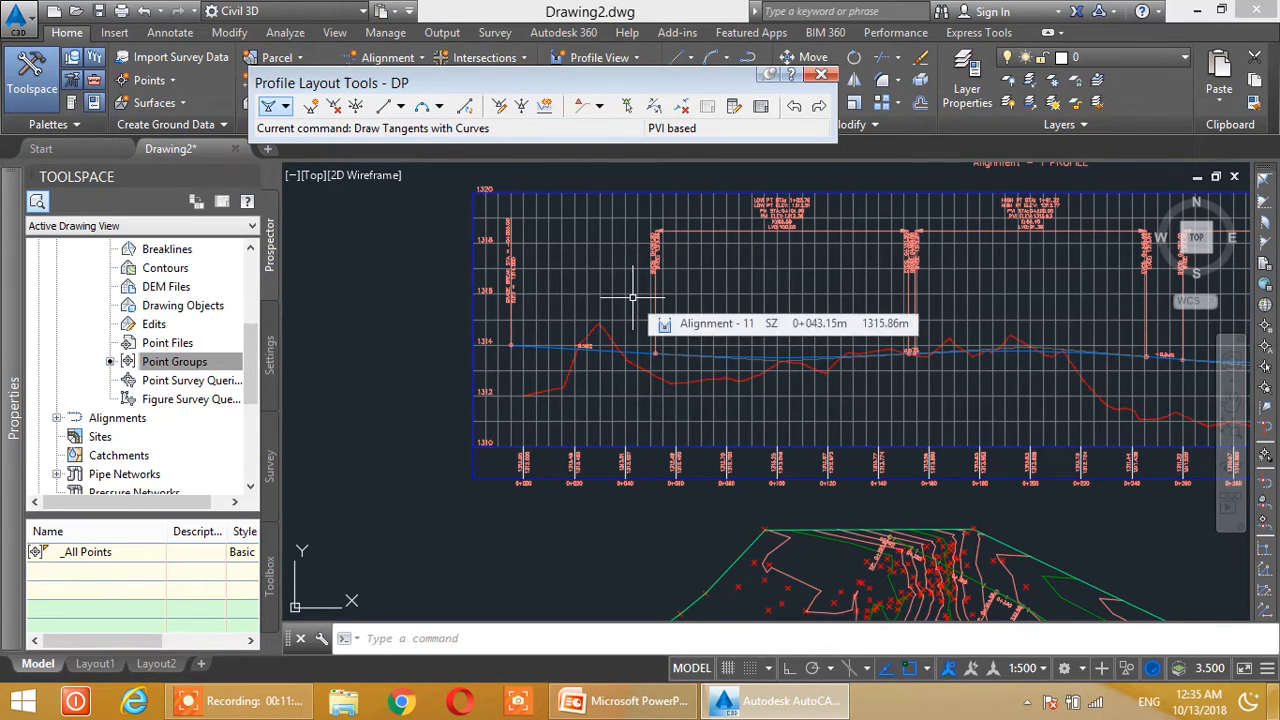
scroll(942, 363, "up", 5)
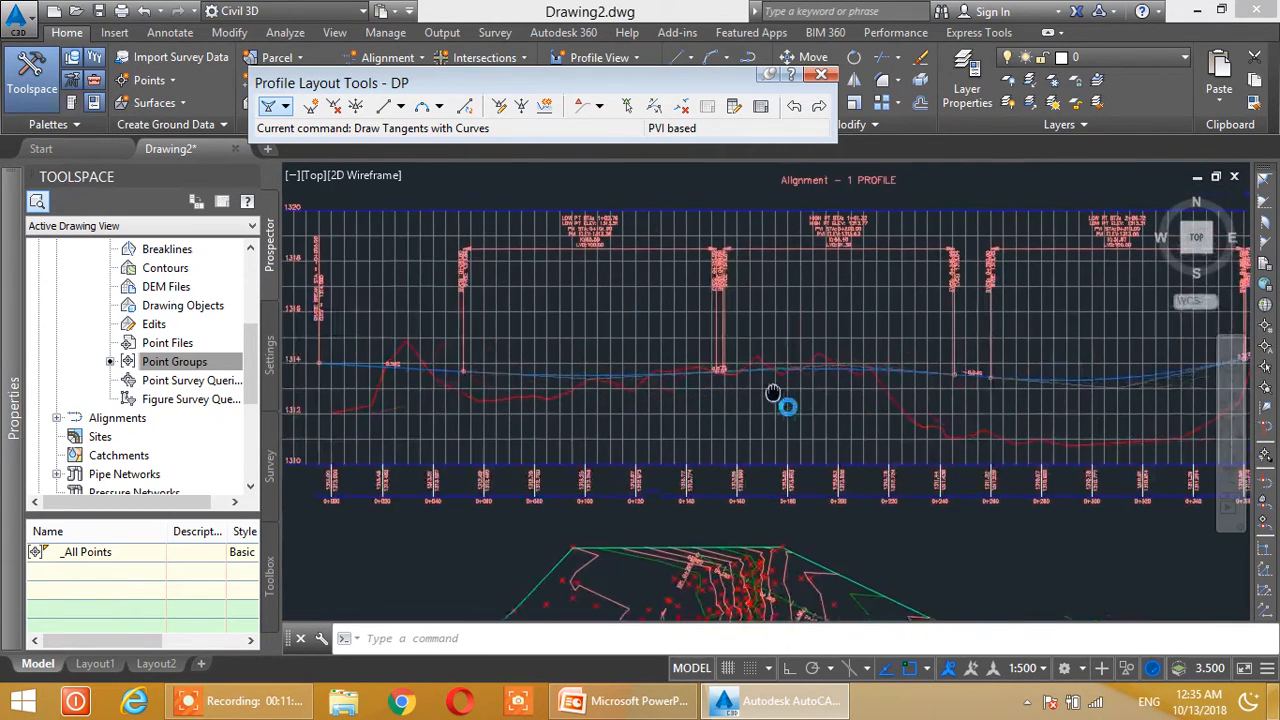
scroll(806, 377, "down", 2)
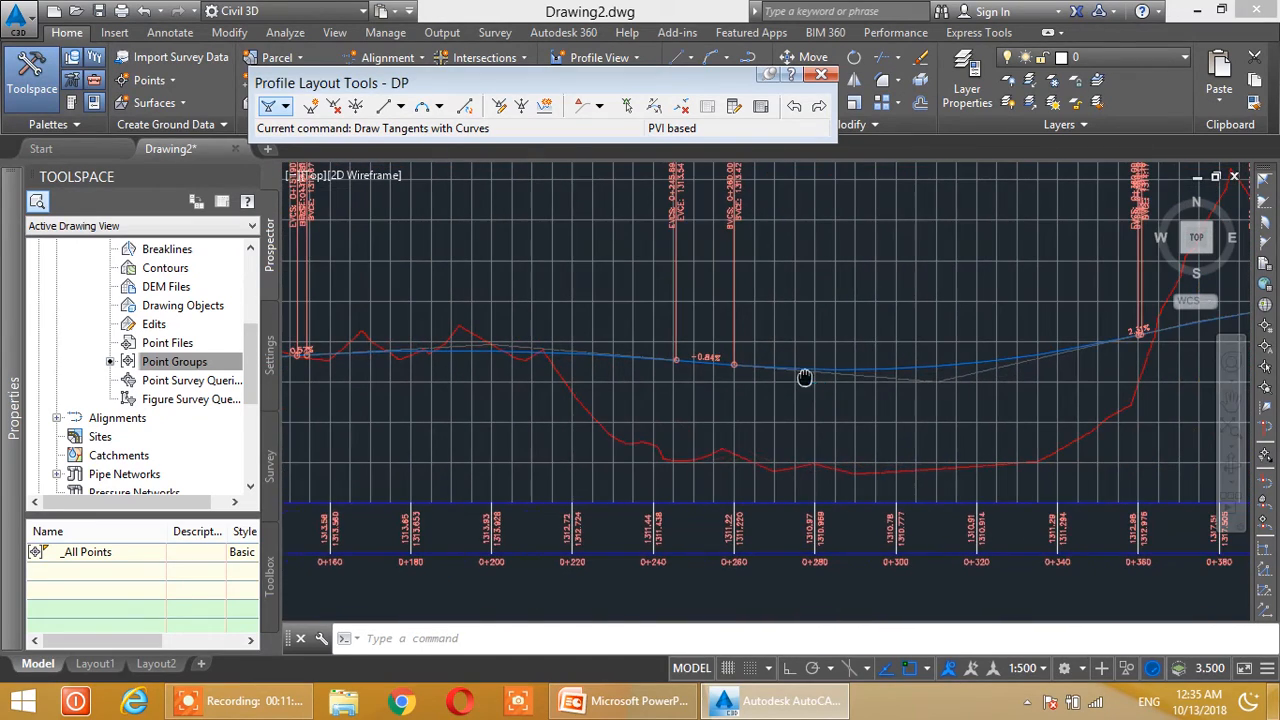
scroll(891, 351, "down", 2)
scroll(895, 356, "down", 2)
middle_click_drag(1001, 371, 893, 369)
scroll(888, 366, "up", 2)
middle_click_drag(755, 357, 1048, 350)
Shorten the first sag curve of the DP profile to about 91.5 m by stretching its end point back along the 0.57% tangent.
scroll(769, 371, "up", 2)
scroll(909, 371, "up", 3)
scroll(898, 315, "up", 2)
middle_click_drag(1236, 373, 740, 379)
middle_click_drag(686, 545, 786, 399)
scroll(786, 399, "up", 6)
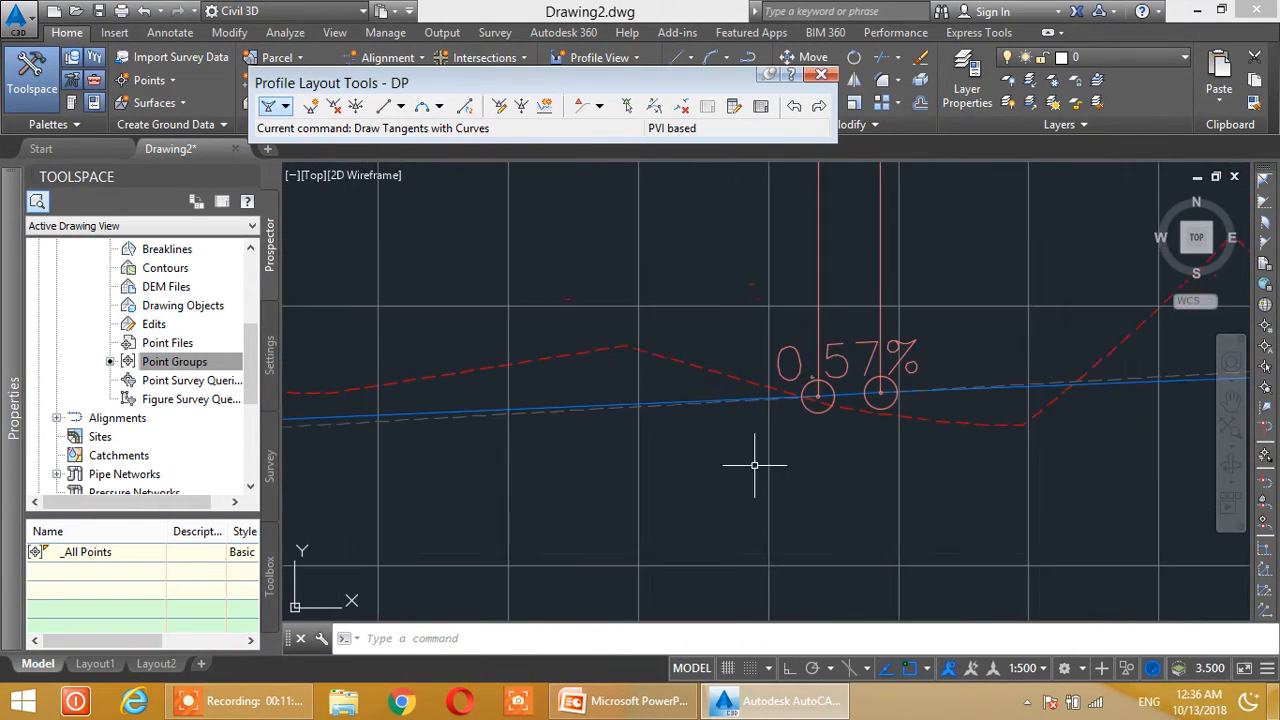
left_click(805, 369)
left_click(820, 364)
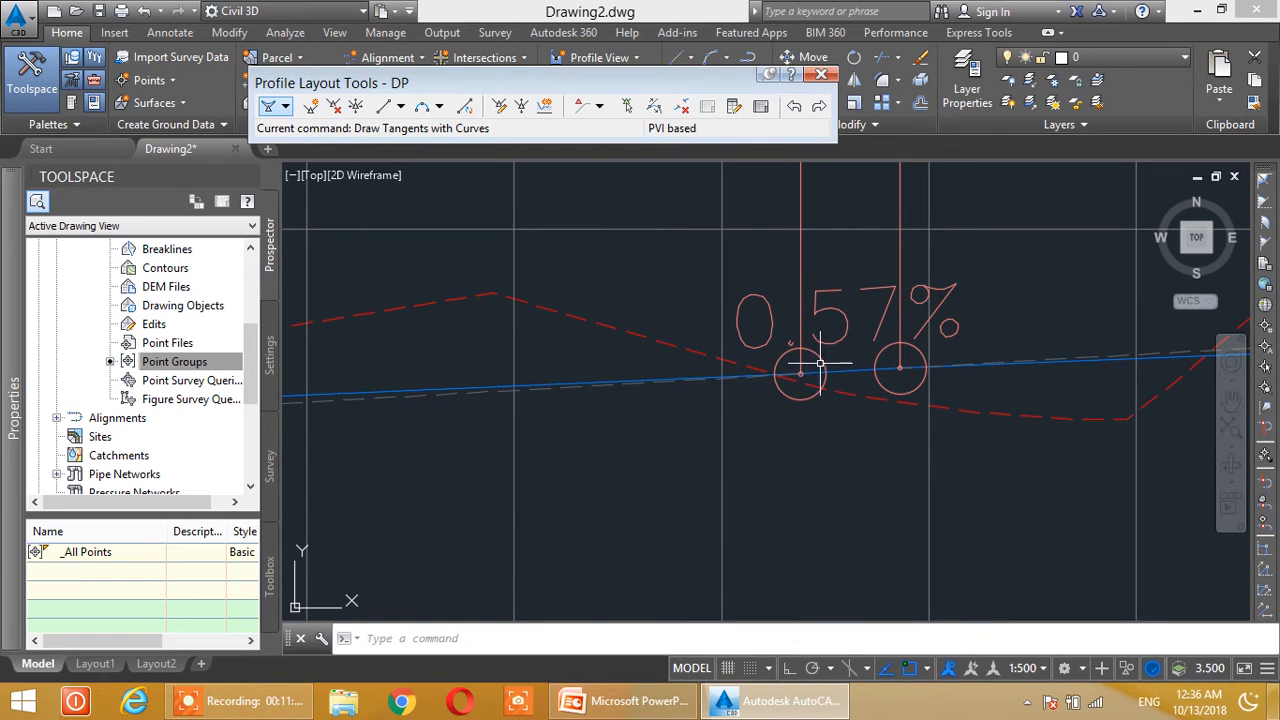
left_click(822, 357)
left_click(801, 370)
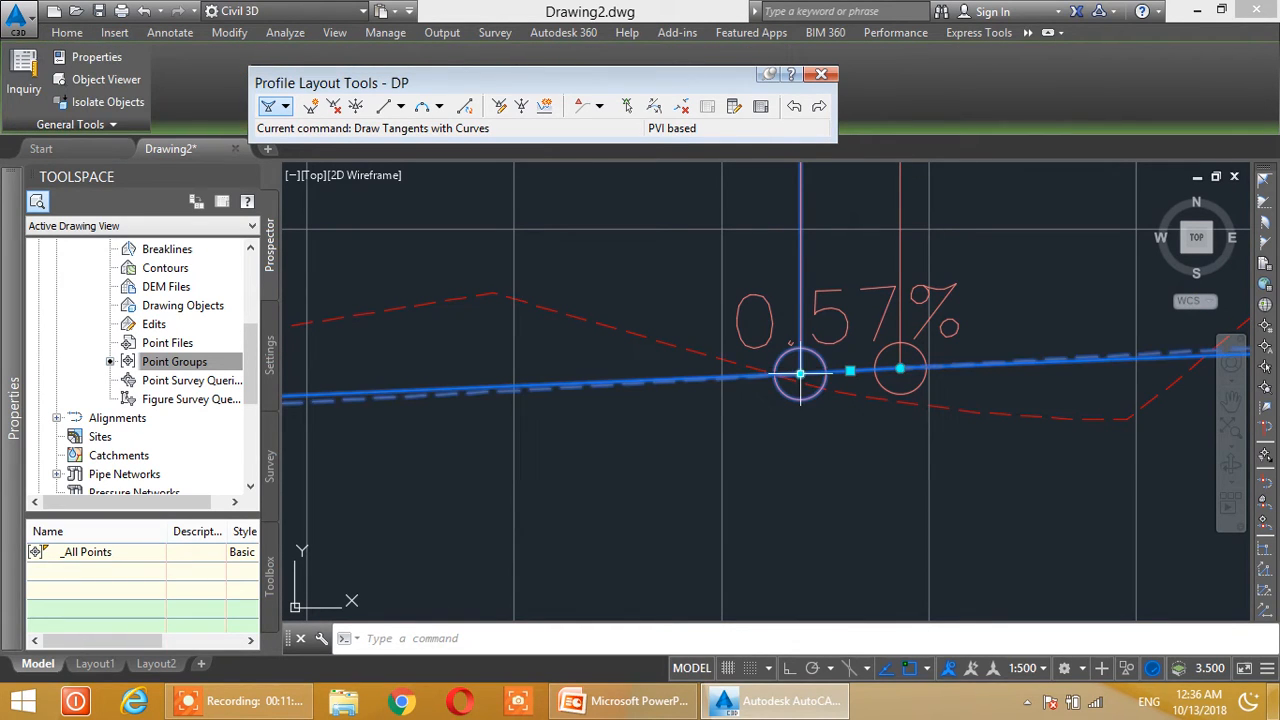
left_click(800, 374)
left_click(627, 383)
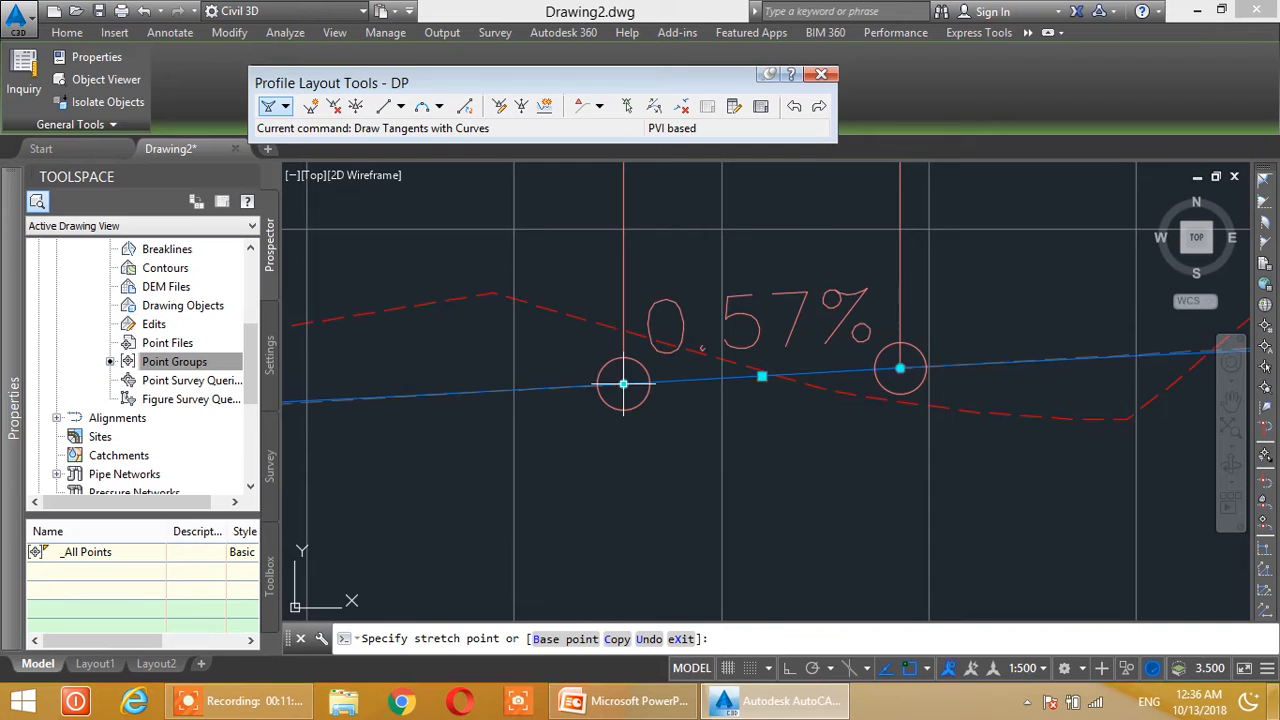
Shorten the sag curve before the 2.31% tangent by stretching its end point back to an earlier station.
scroll(723, 381, "down", 6)
scroll(723, 381, "up", 8)
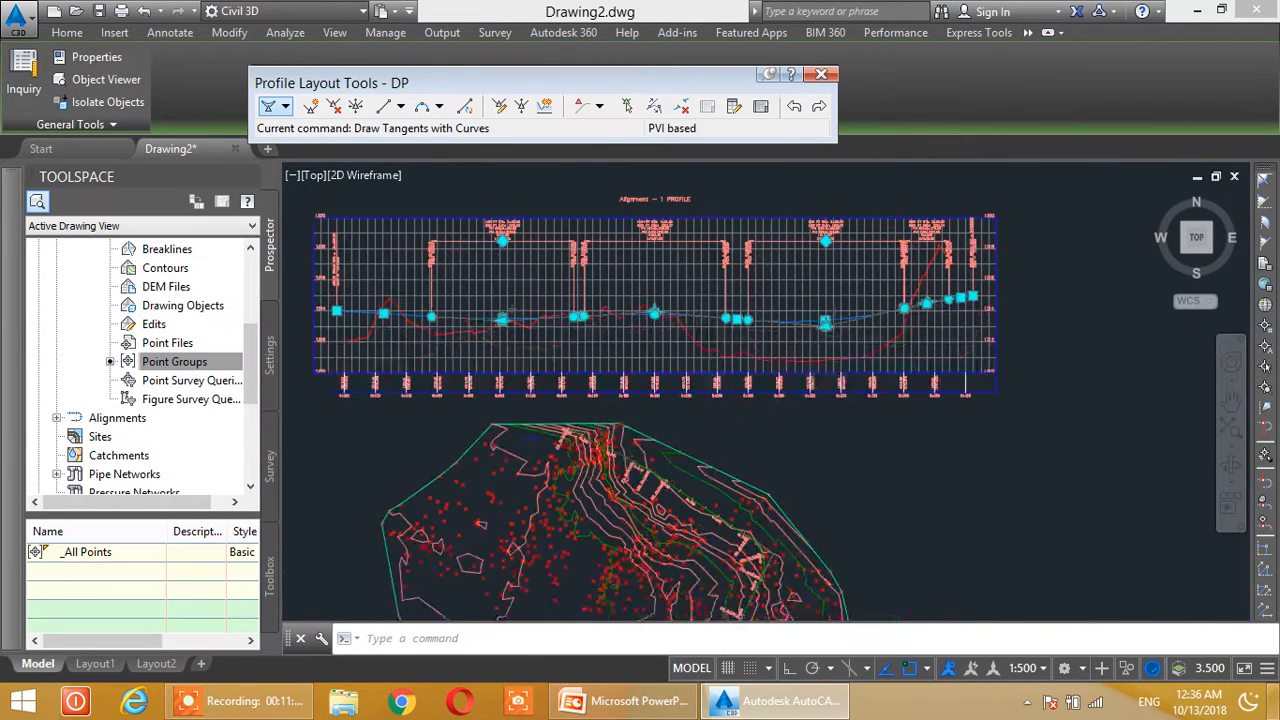
middle_click_drag(708, 415, 995, 295)
scroll(975, 330, "up", 2)
left_click(1011, 318)
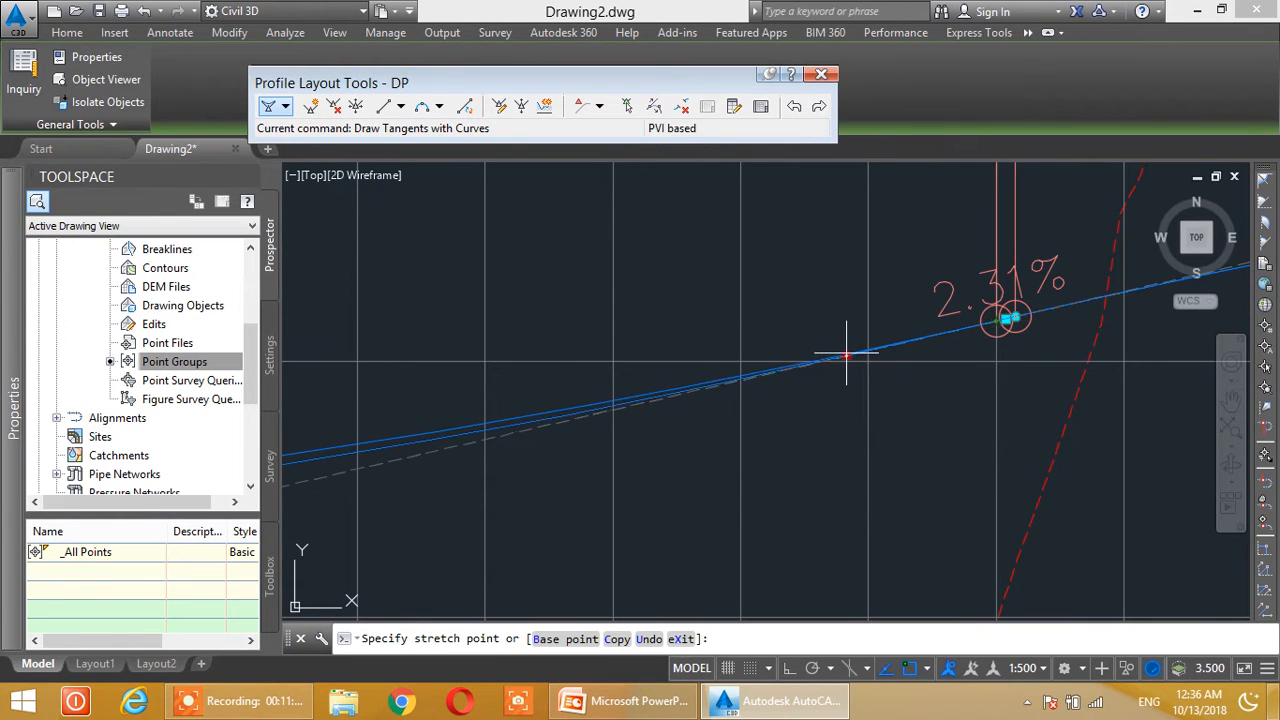
left_click(823, 362)
scroll(823, 362, "down", 6)
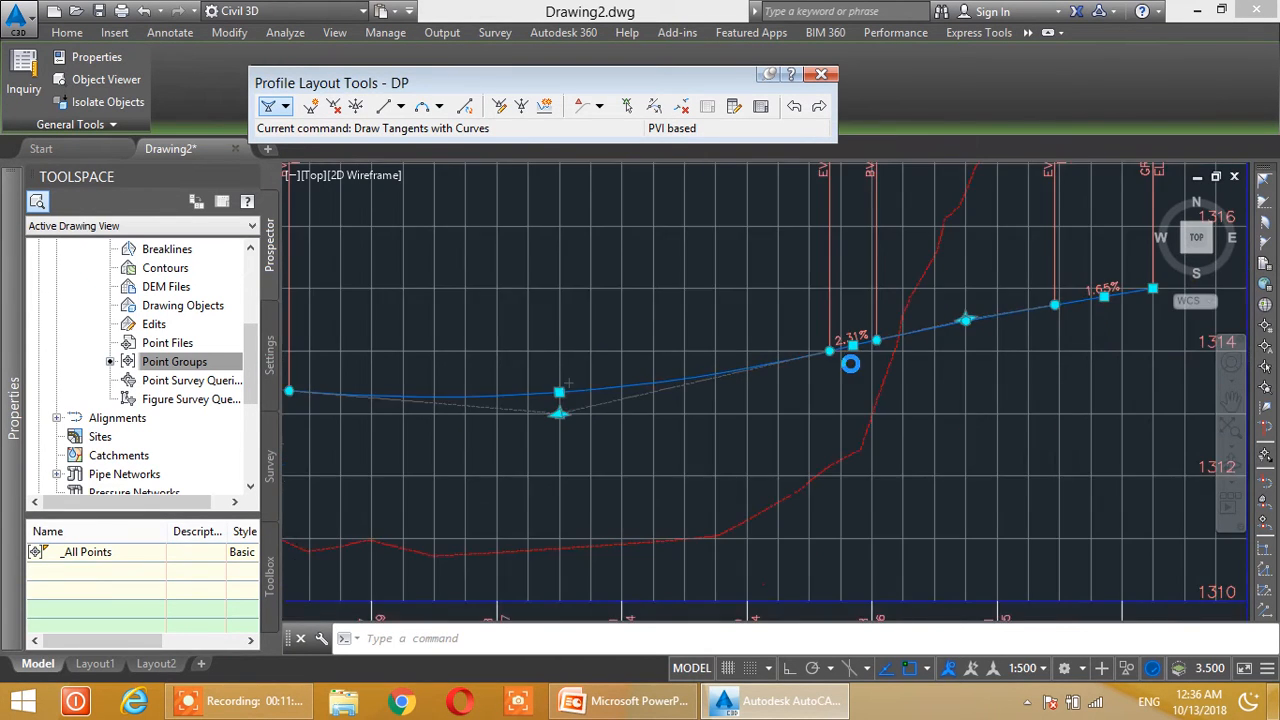
Examine the DP profile's vertical curve labels, including the first sag curve's low point, PVI and length data.
middle_click_drag(910, 368, 760, 366)
middle_click_drag(841, 329, 903, 370)
scroll(765, 345, "up", 4)
scroll(829, 371, "down", 5)
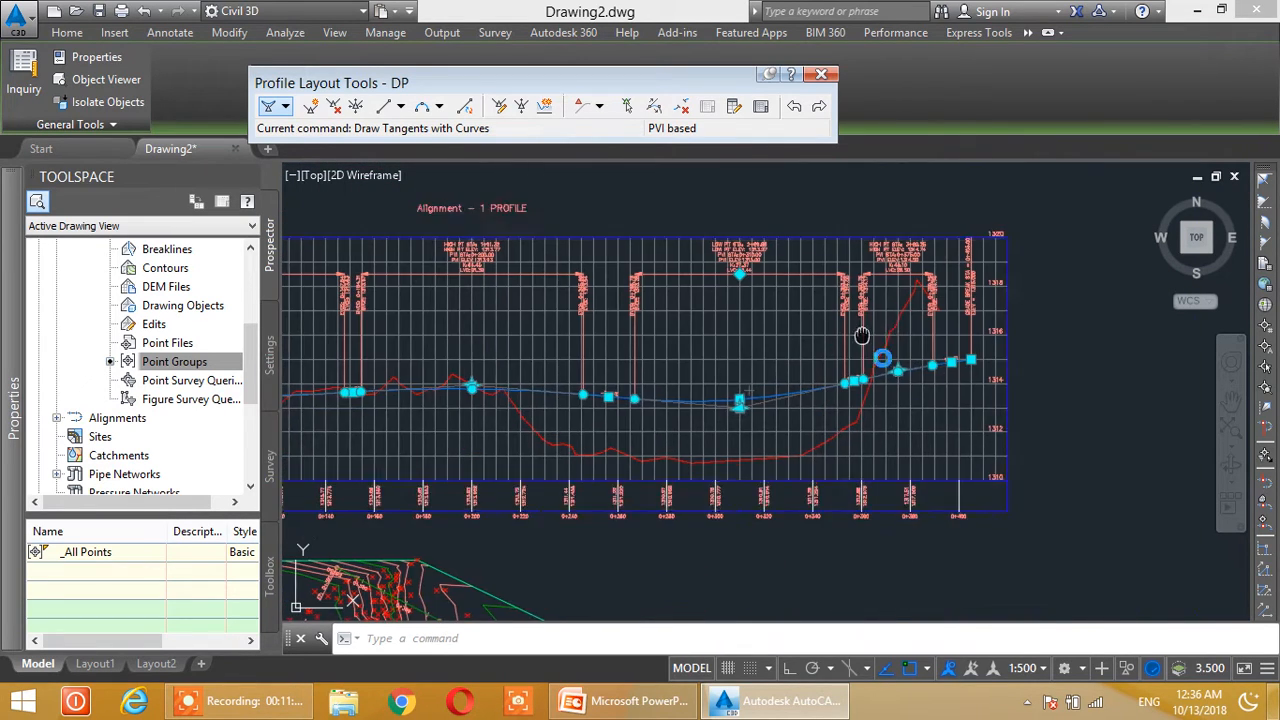
middle_click_drag(459, 389, 869, 341)
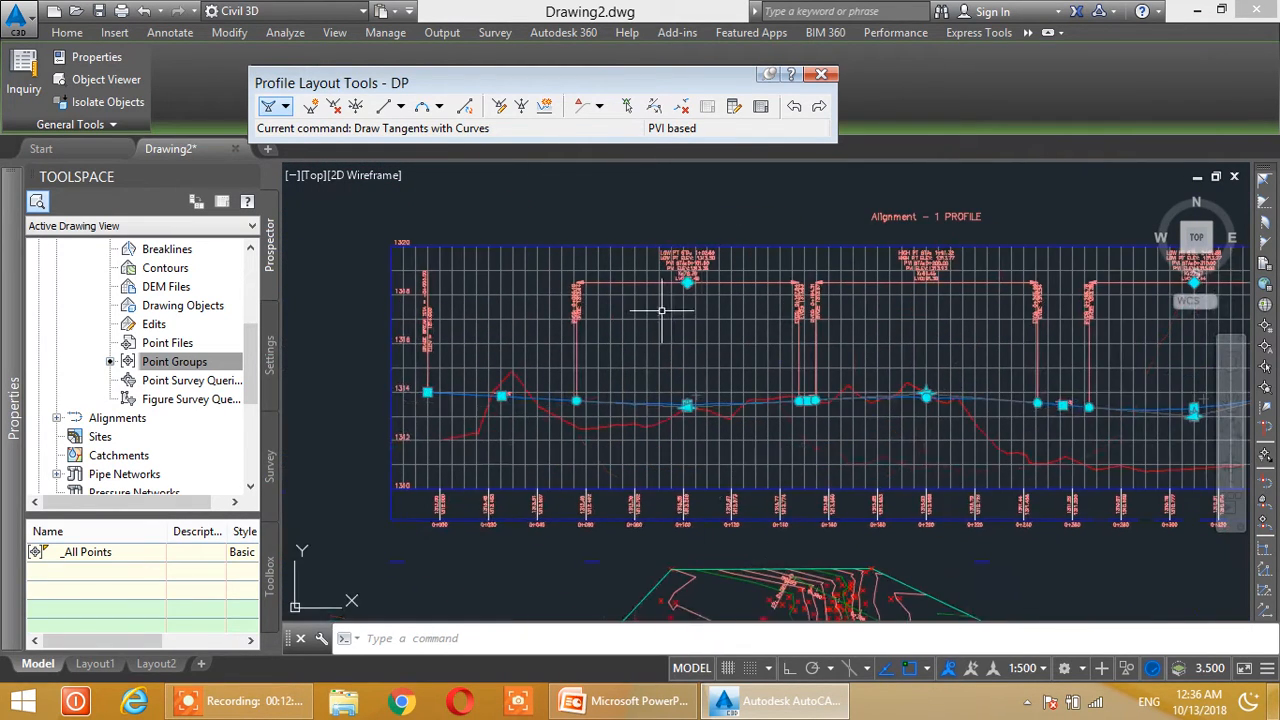
scroll(700, 358, "up", 2)
middle_click_drag(686, 254, 821, 394)
scroll(663, 402, "up", 4)
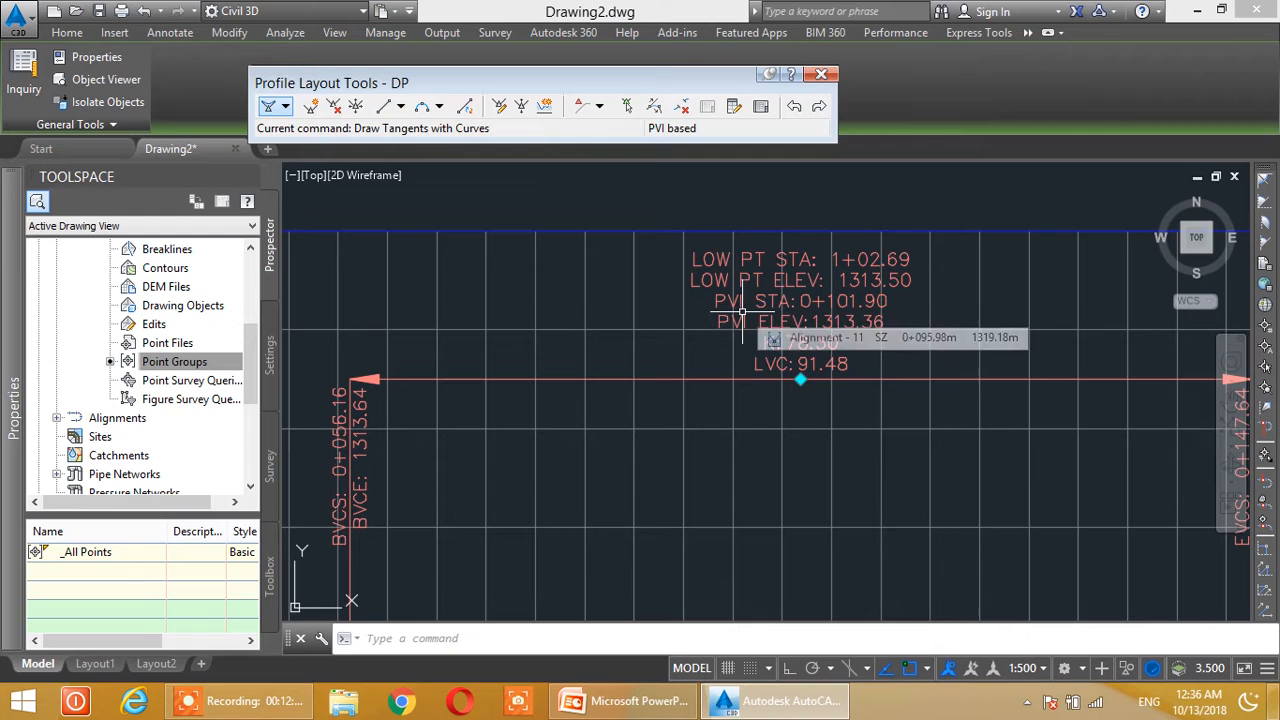
scroll(743, 317, "down", 6)
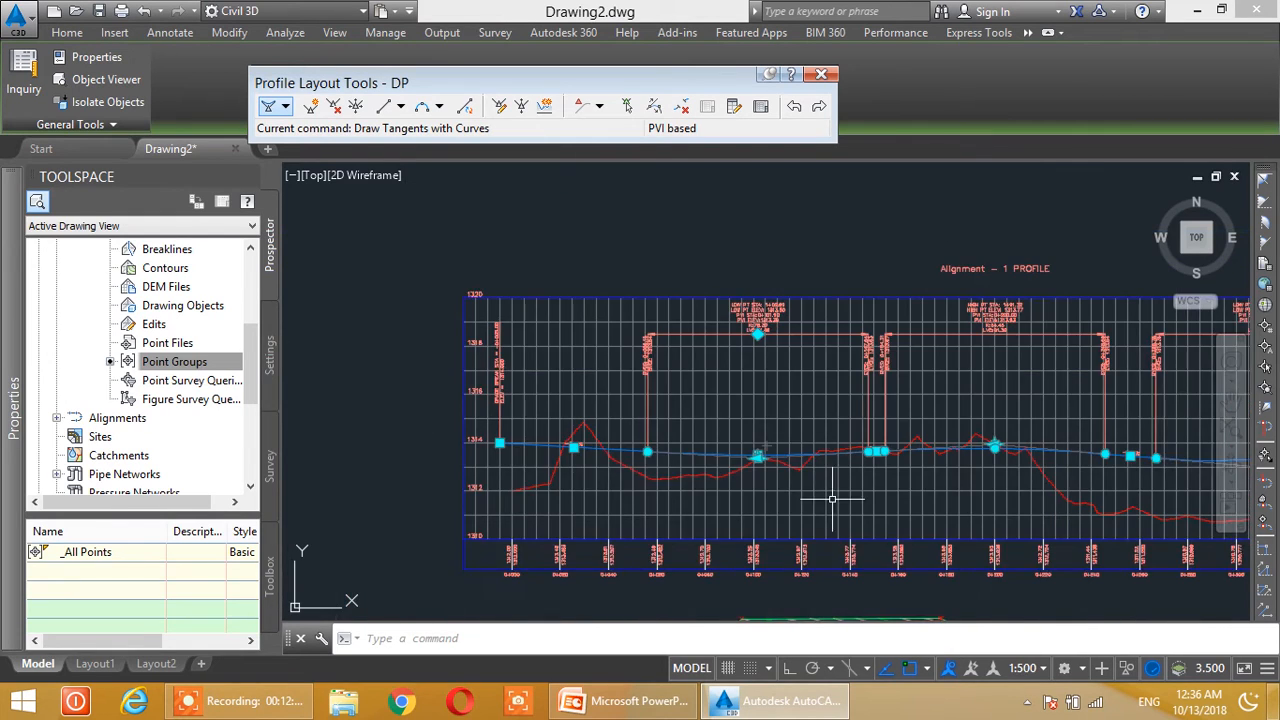
middle_click_drag(905, 537, 771, 391)
middle_click_drag(1009, 465, 696, 497)
middle_click_drag(933, 434, 880, 471)
scroll(879, 420, "up", 2)
middle_click_drag(739, 491, 844, 345)
middle_click_drag(746, 450, 959, 374)
middle_click_drag(818, 334, 893, 618)
middle_click_drag(677, 411, 804, 341)
middle_click_drag(977, 476, 930, 433)
scroll(850, 418, "down", 4)
middle_click_drag(728, 372, 645, 350)
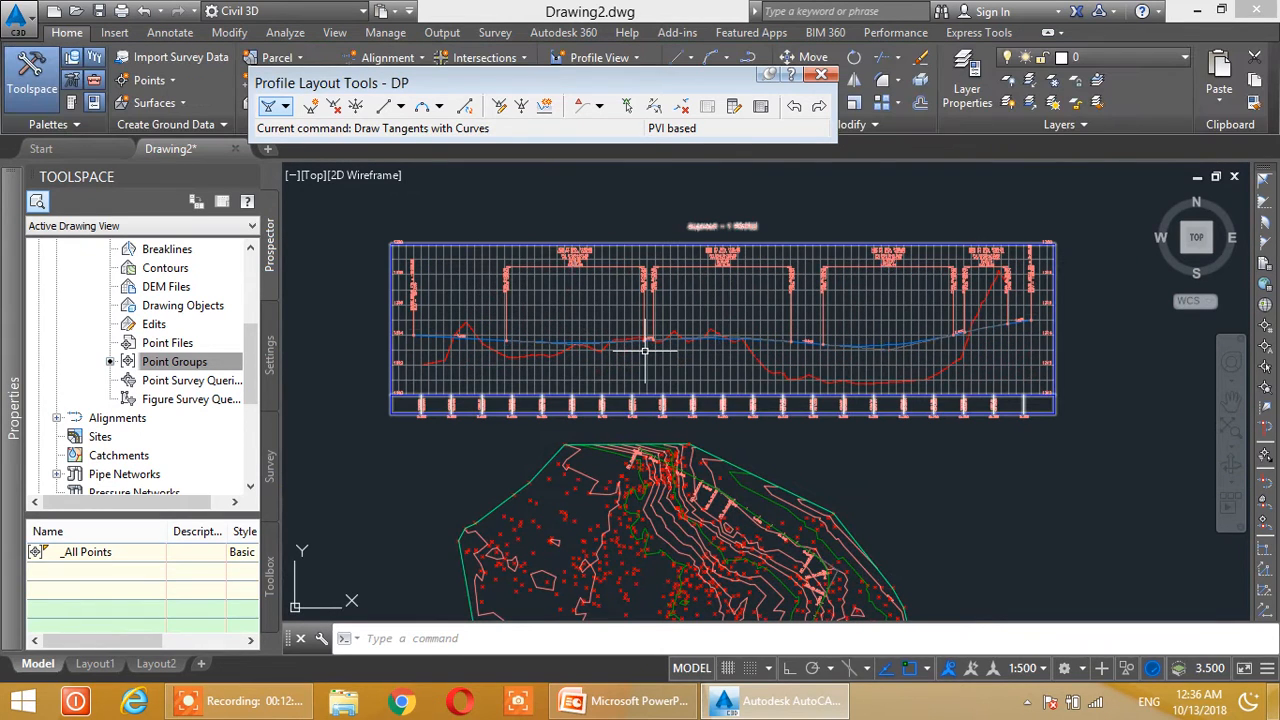
Clip the profile view's vertical grid to the highest profiles in its Profile View style.
scroll(729, 330, "up", 6)
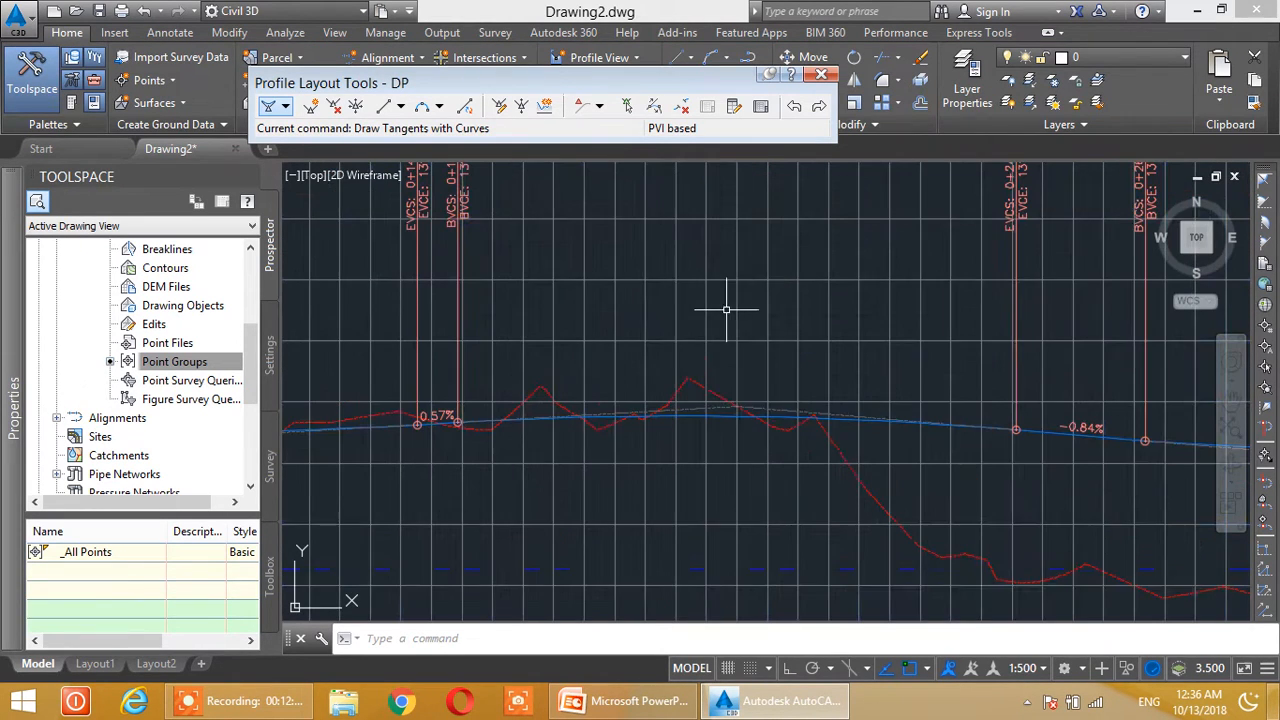
left_click(749, 264)
right_click(750, 260)
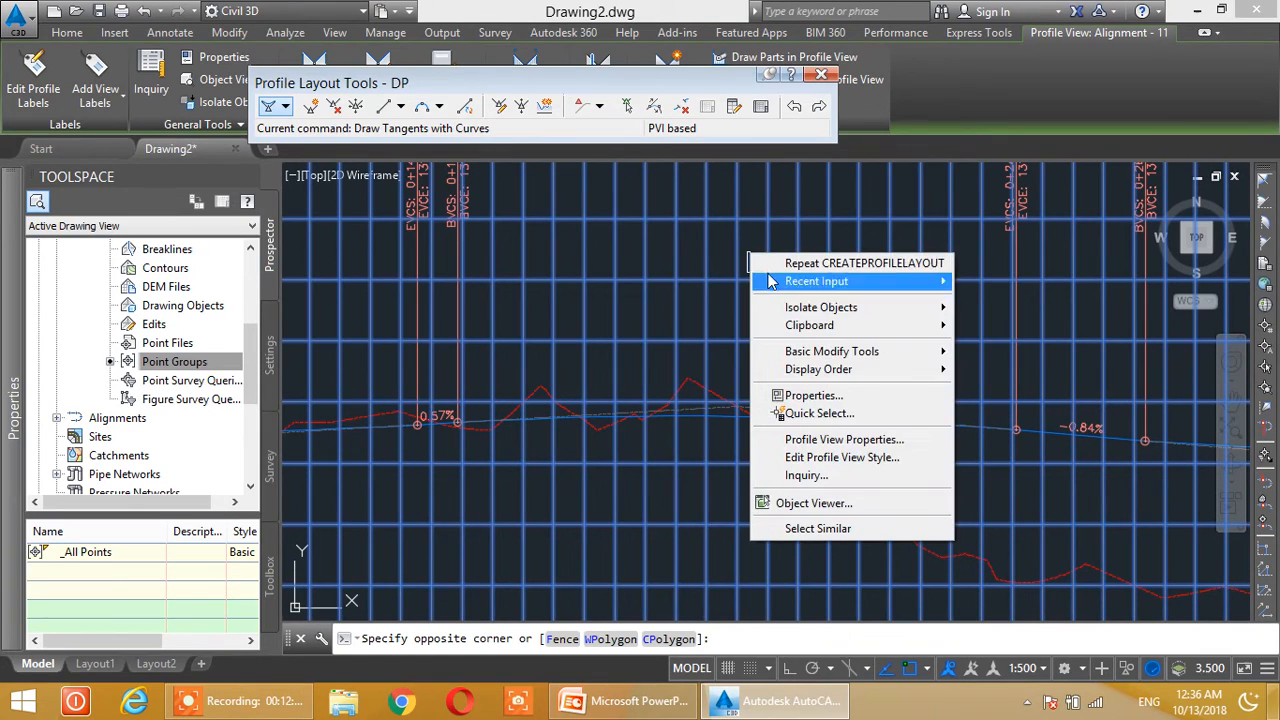
left_click(833, 463)
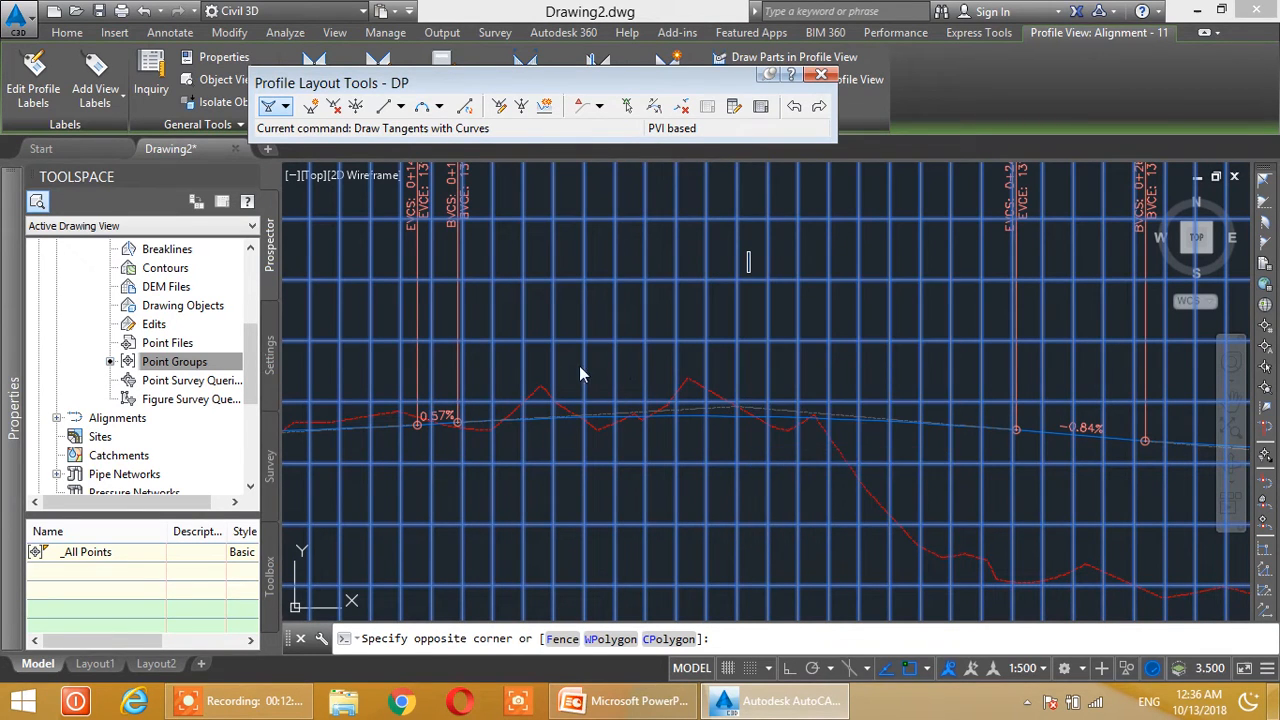
left_click(670, 160)
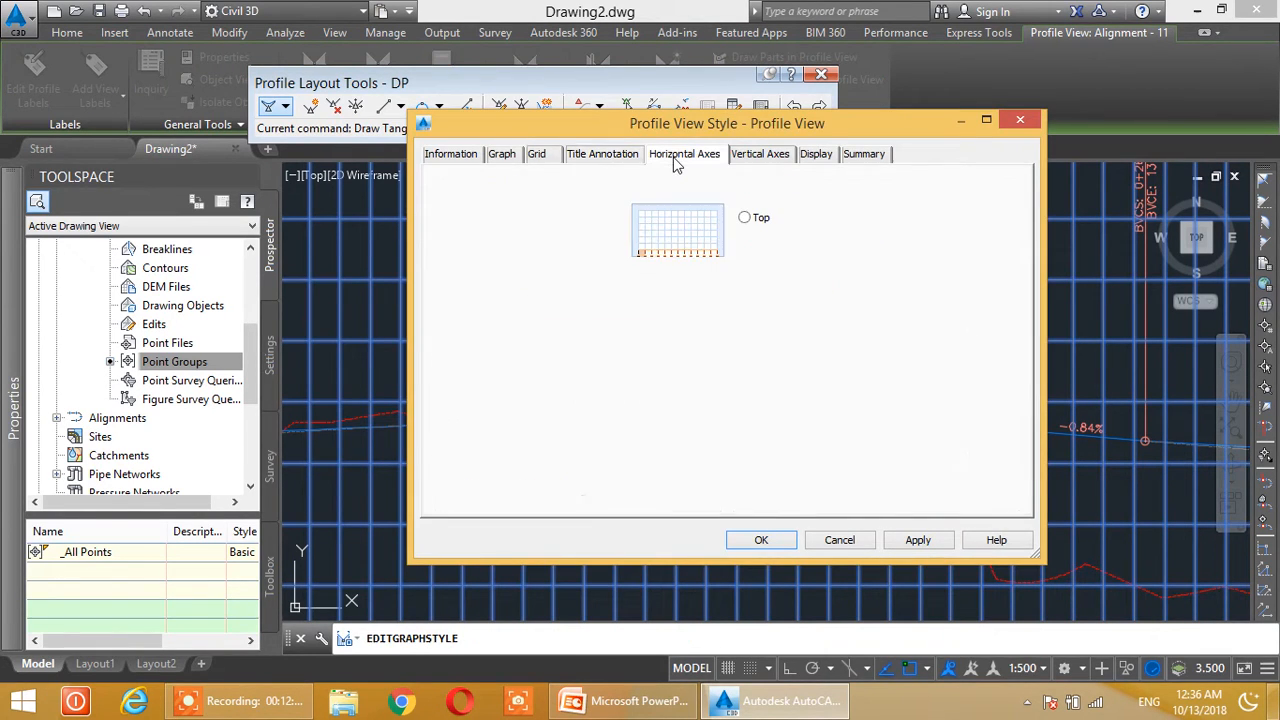
left_click(541, 156)
left_click(452, 205)
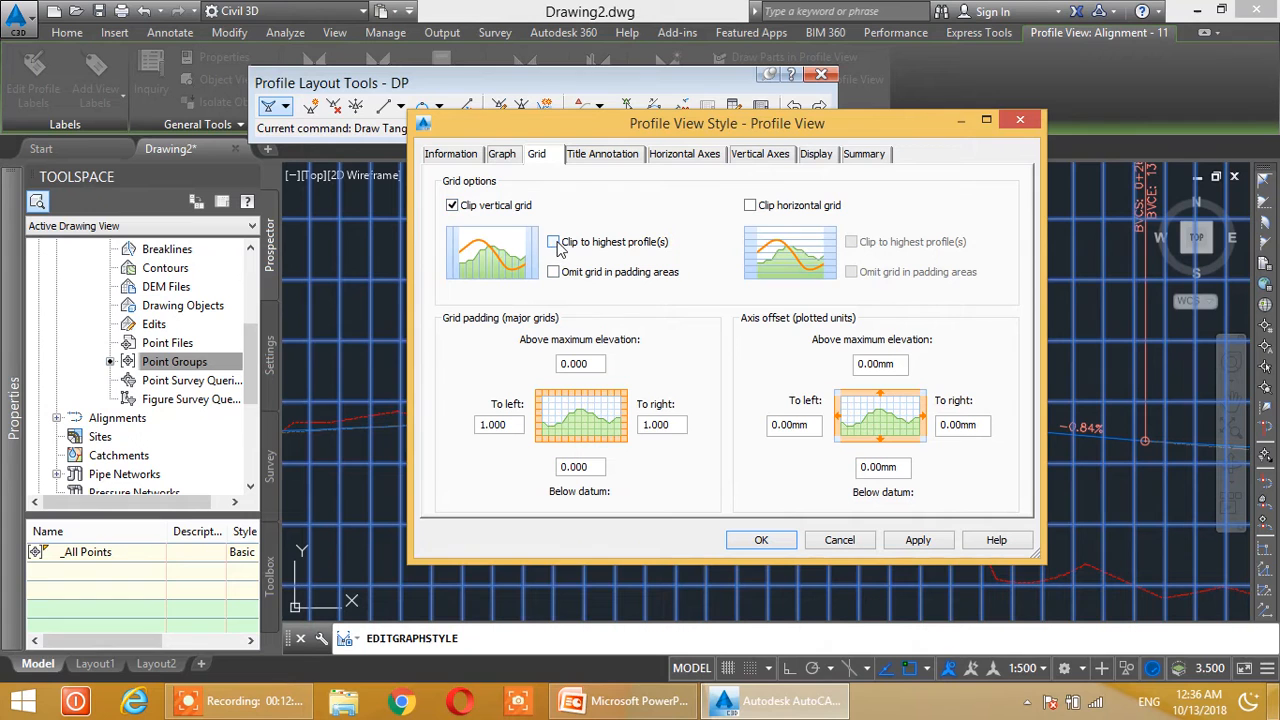
left_click(917, 540)
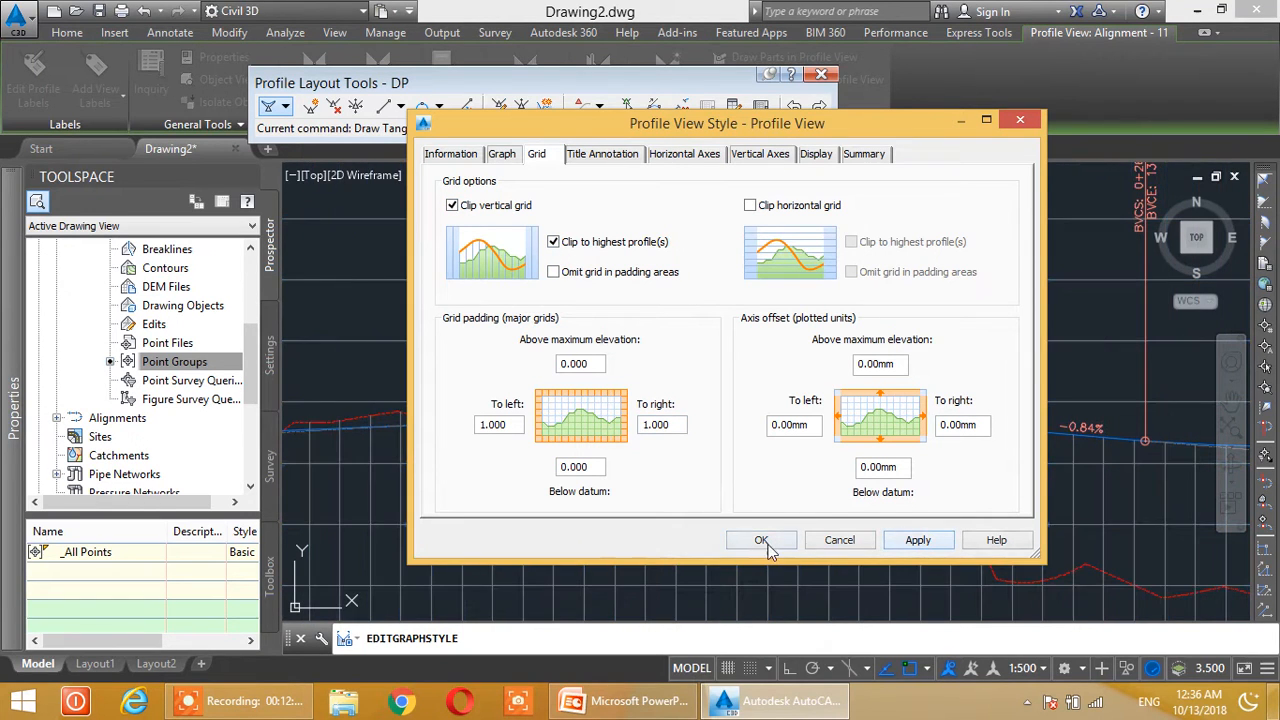
left_click(761, 540)
Examine the clipped vertical grid lines against the DP and ground profiles from the first stations to the far end.
scroll(791, 426, "down", 3)
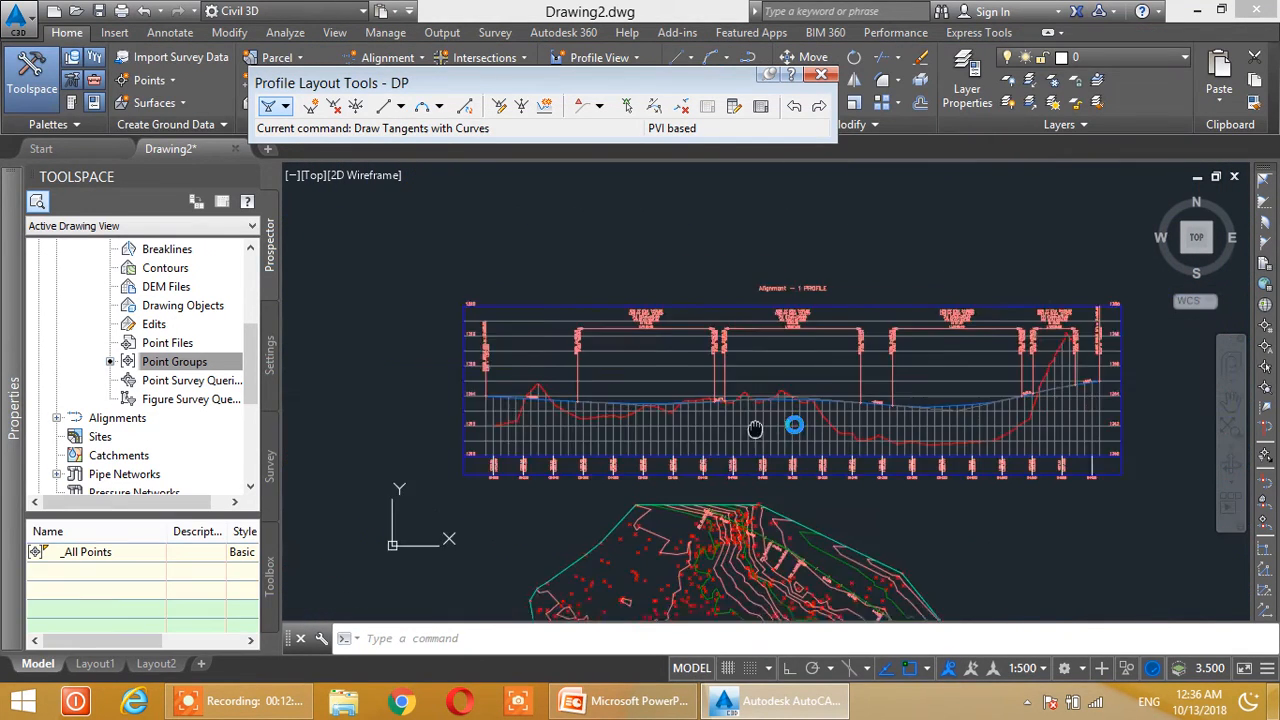
scroll(700, 351, "up", 6)
scroll(803, 459, "down", 5)
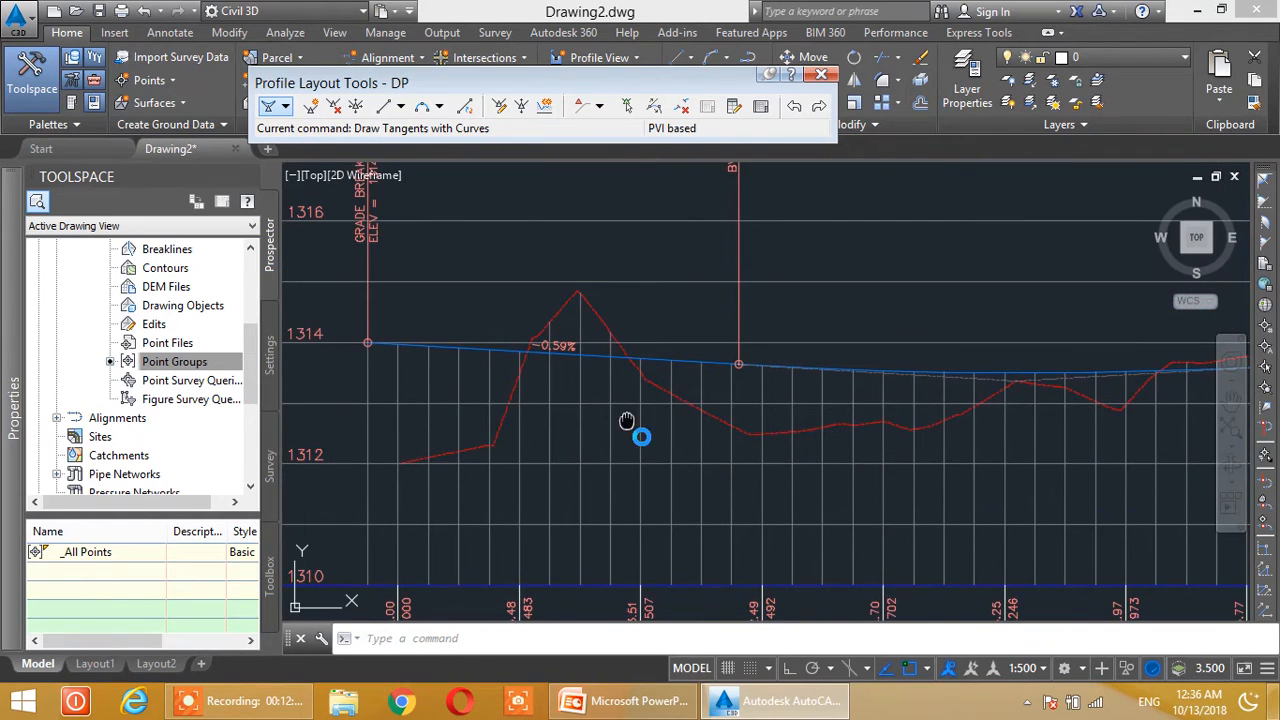
middle_click_drag(833, 371, 665, 367)
scroll(917, 349, "up", 2)
scroll(794, 323, "up", 3)
middle_click_drag(796, 271, 639, 424)
middle_click_drag(1094, 377, 1053, 377)
scroll(1053, 377, "down", 5)
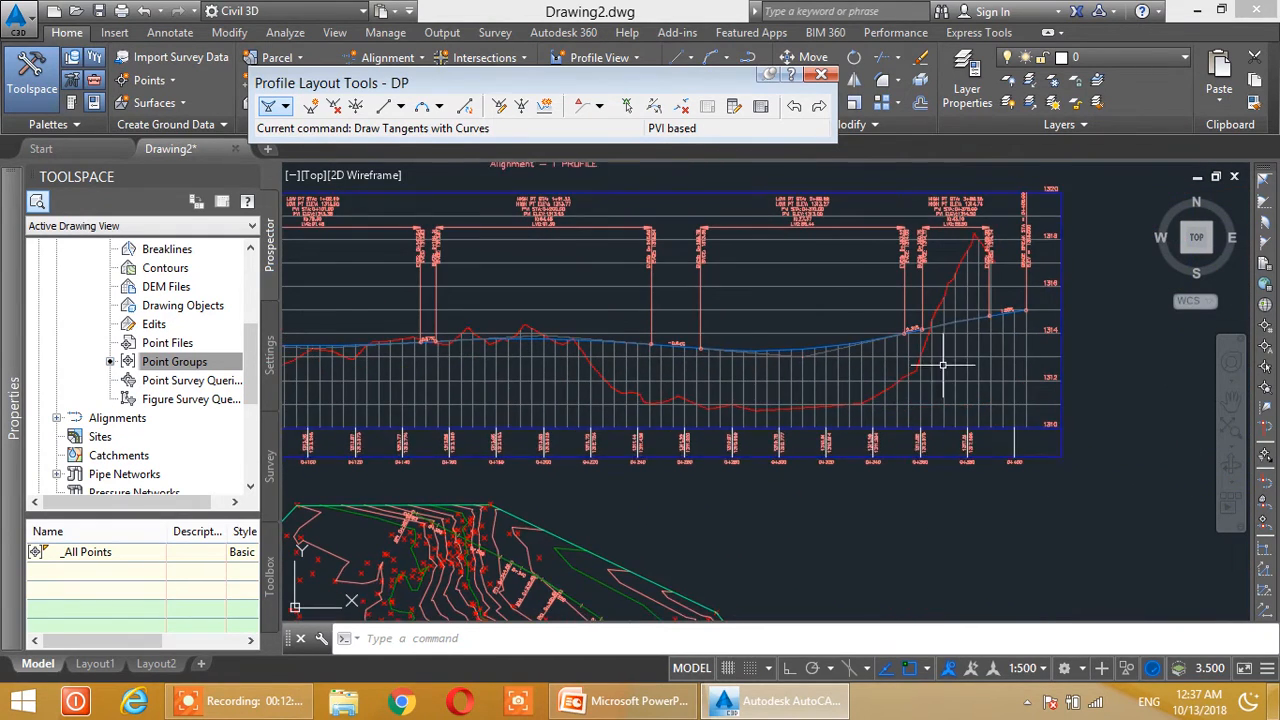
scroll(814, 371, "up", 1)
scroll(857, 363, "down", 2)
scroll(830, 366, "up", 3)
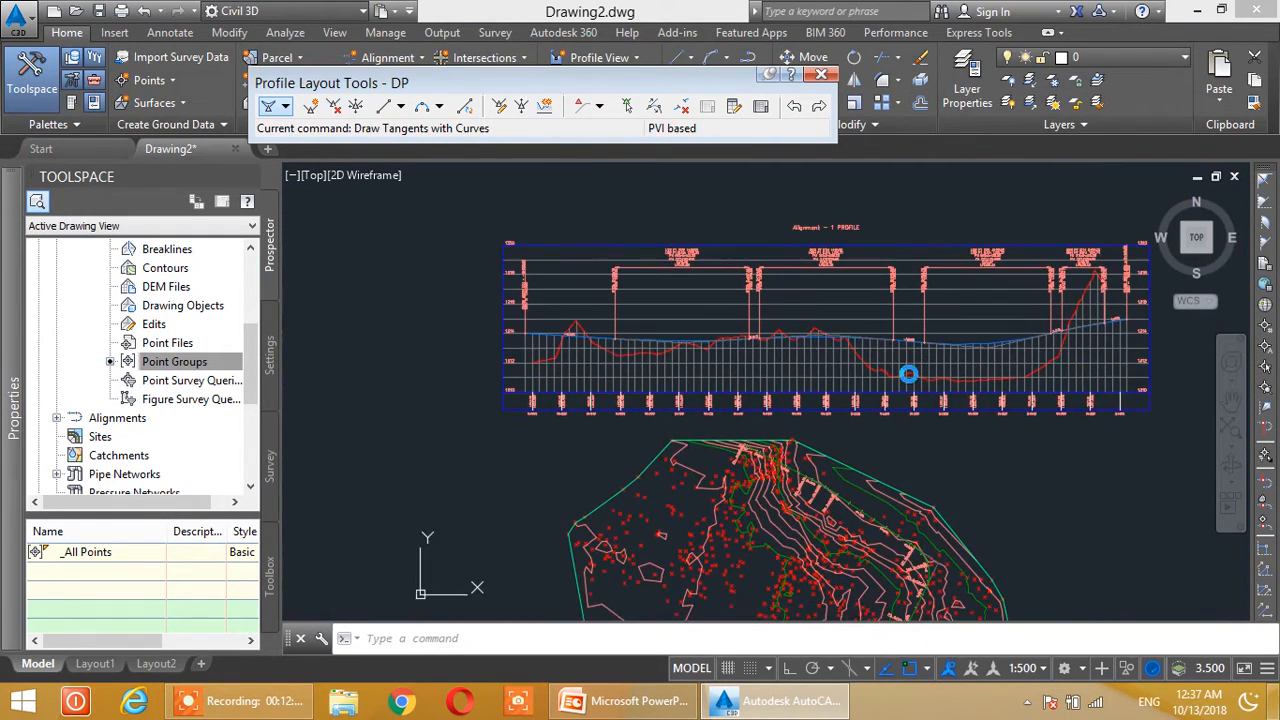
scroll(943, 370, "up", 5)
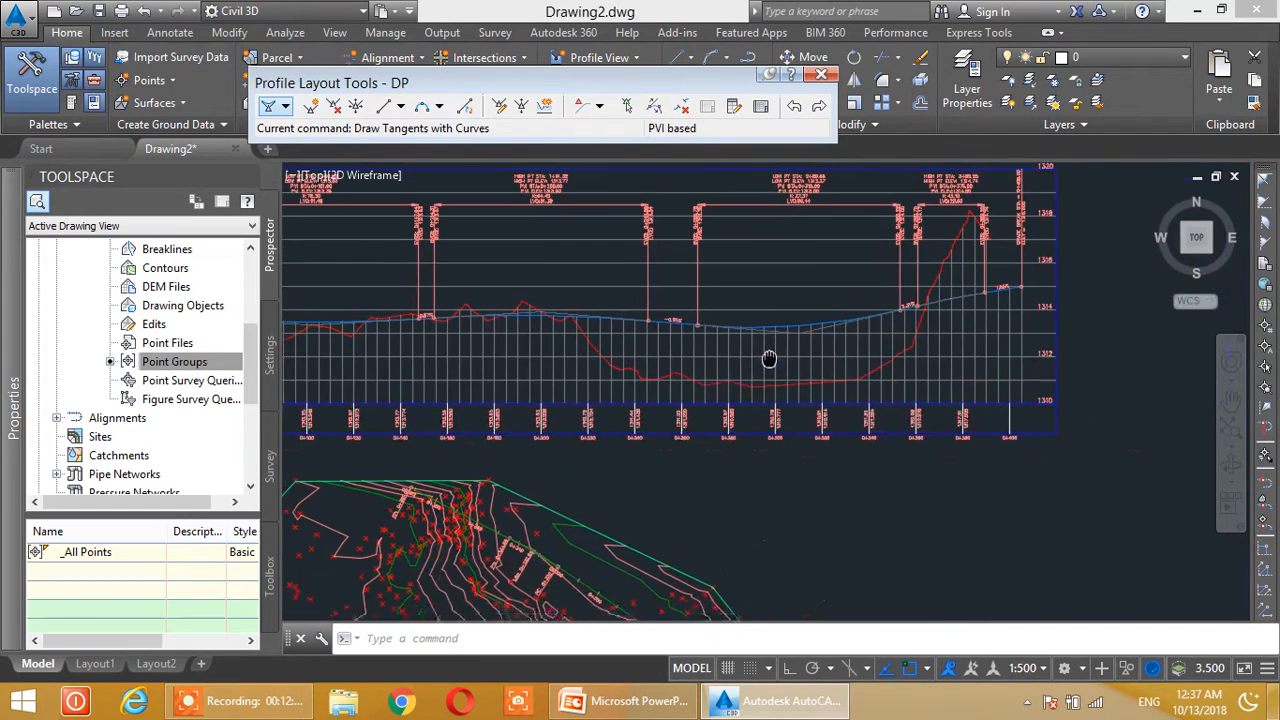
middle_click_drag(883, 349, 872, 443)
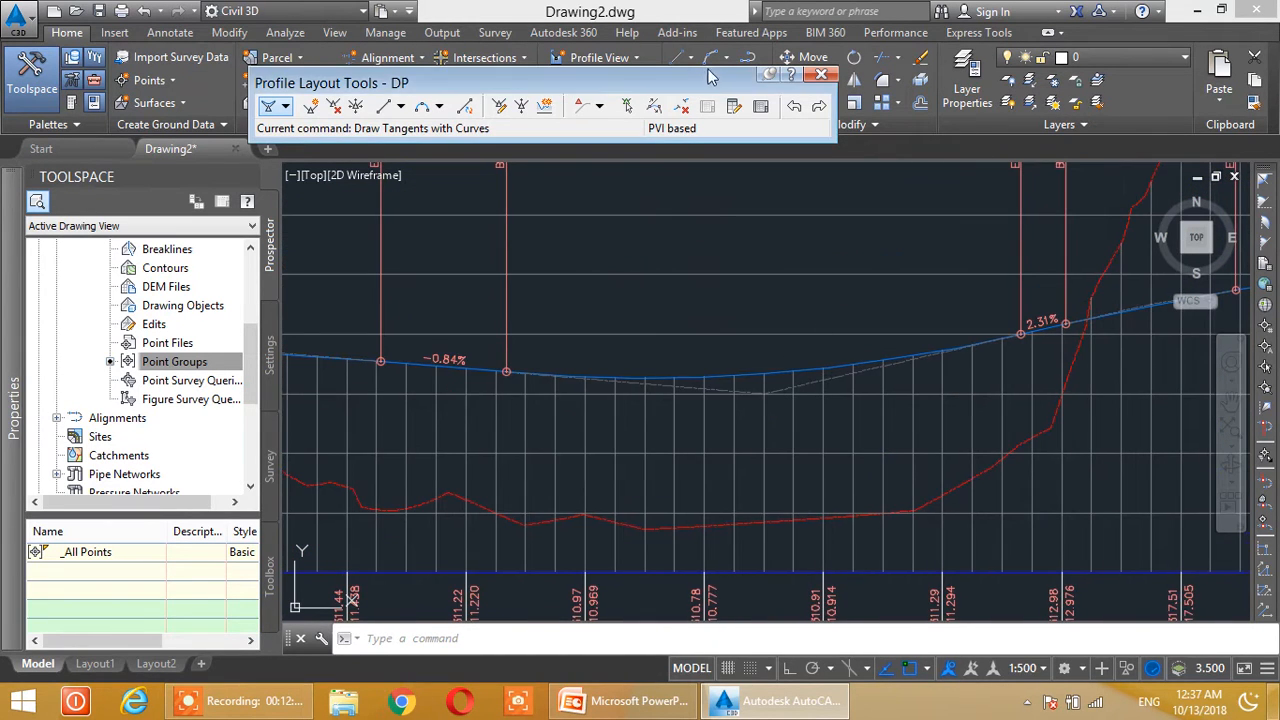
Open the grid view of the DP profile's PVI entities and review the curve types, lengths, K values and radii.
left_click_drag(600, 82, 475, 200)
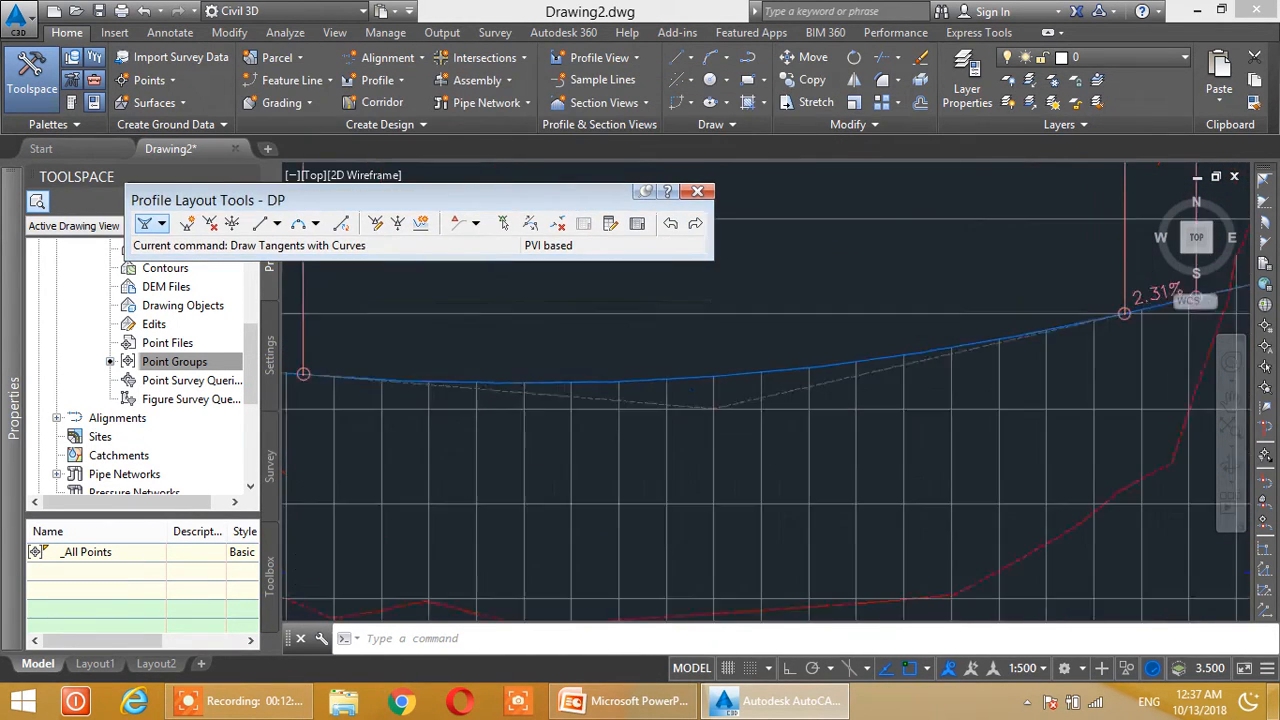
scroll(805, 355, "up", 4)
left_click(810, 362)
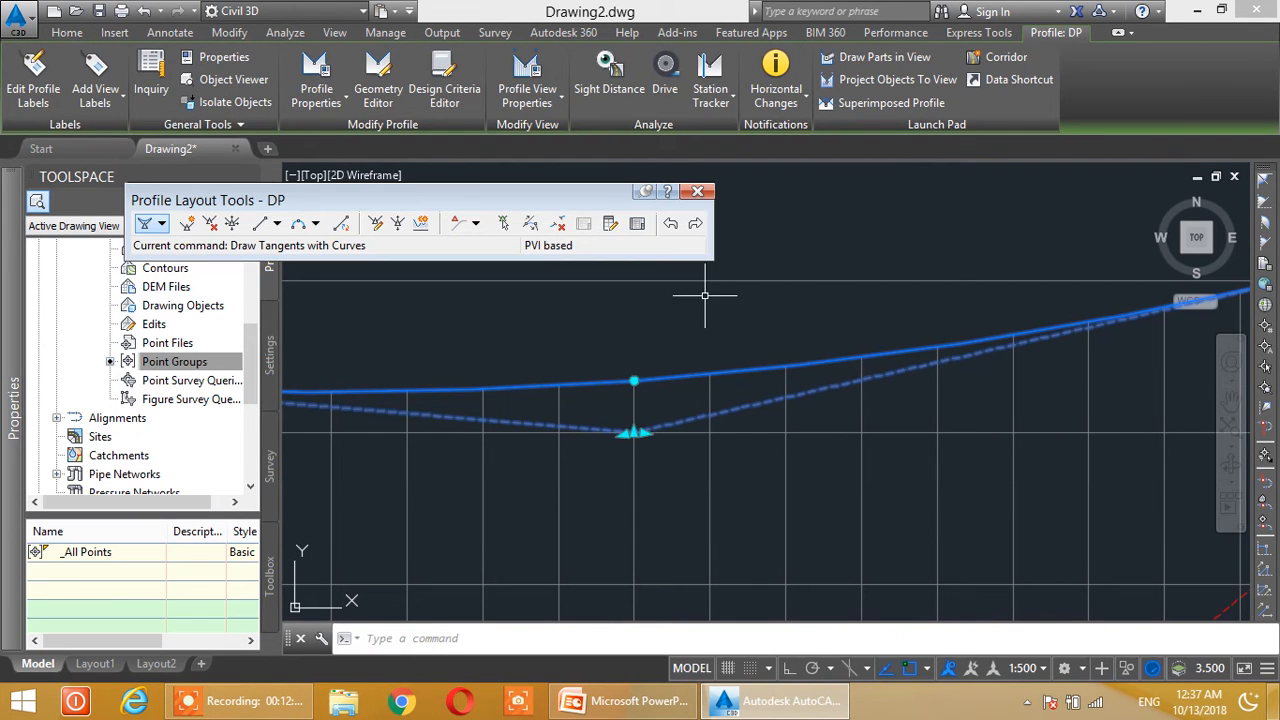
left_click_drag(559, 191, 611, 187)
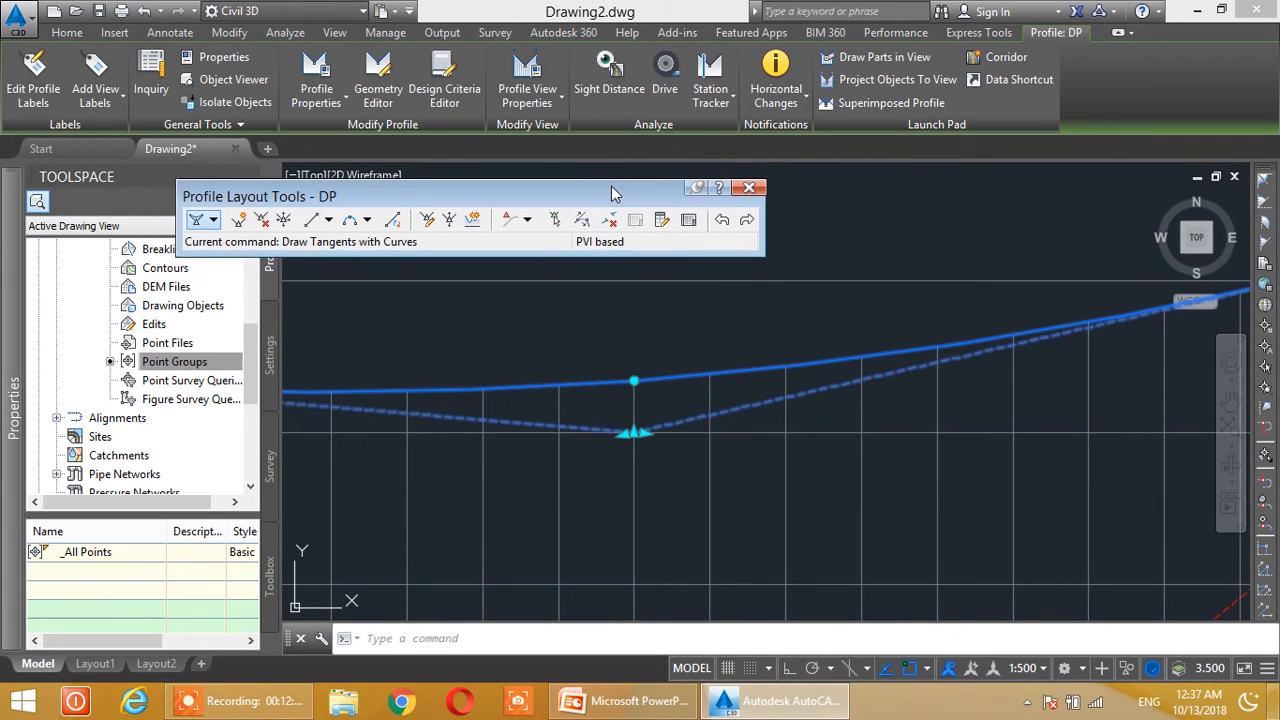
left_click(688, 220)
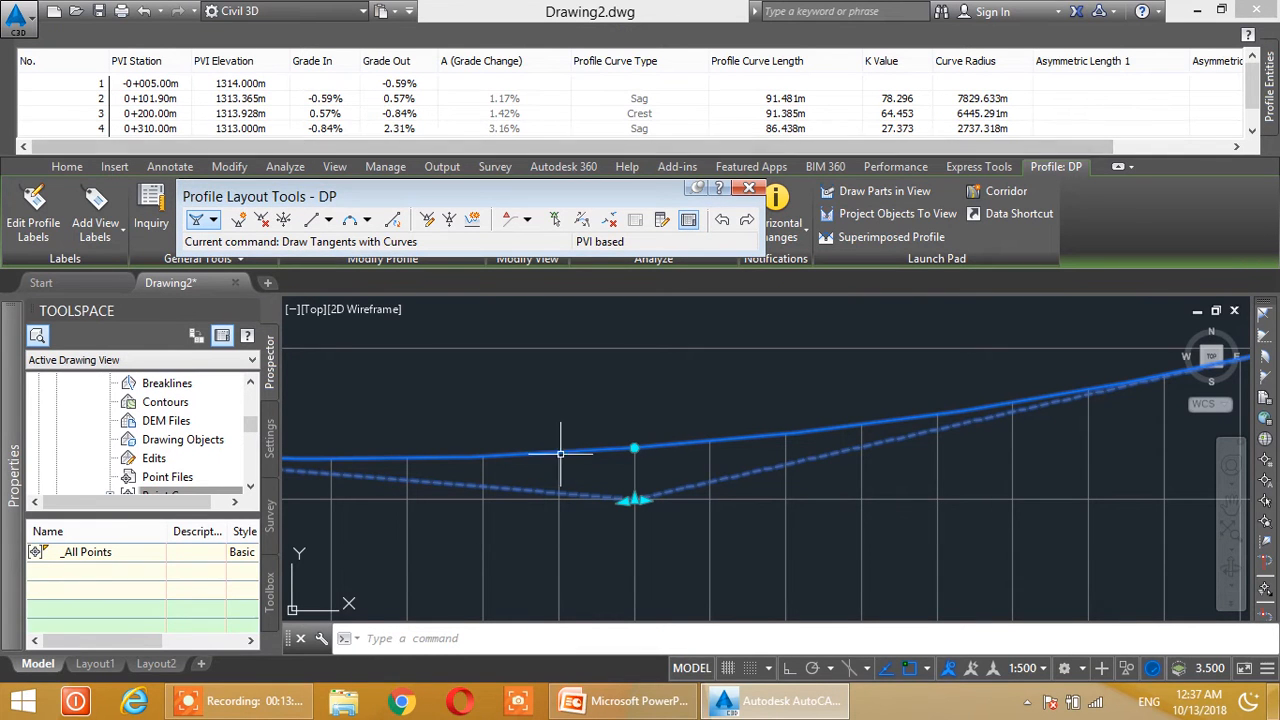
scroll(777, 409, "down", 5)
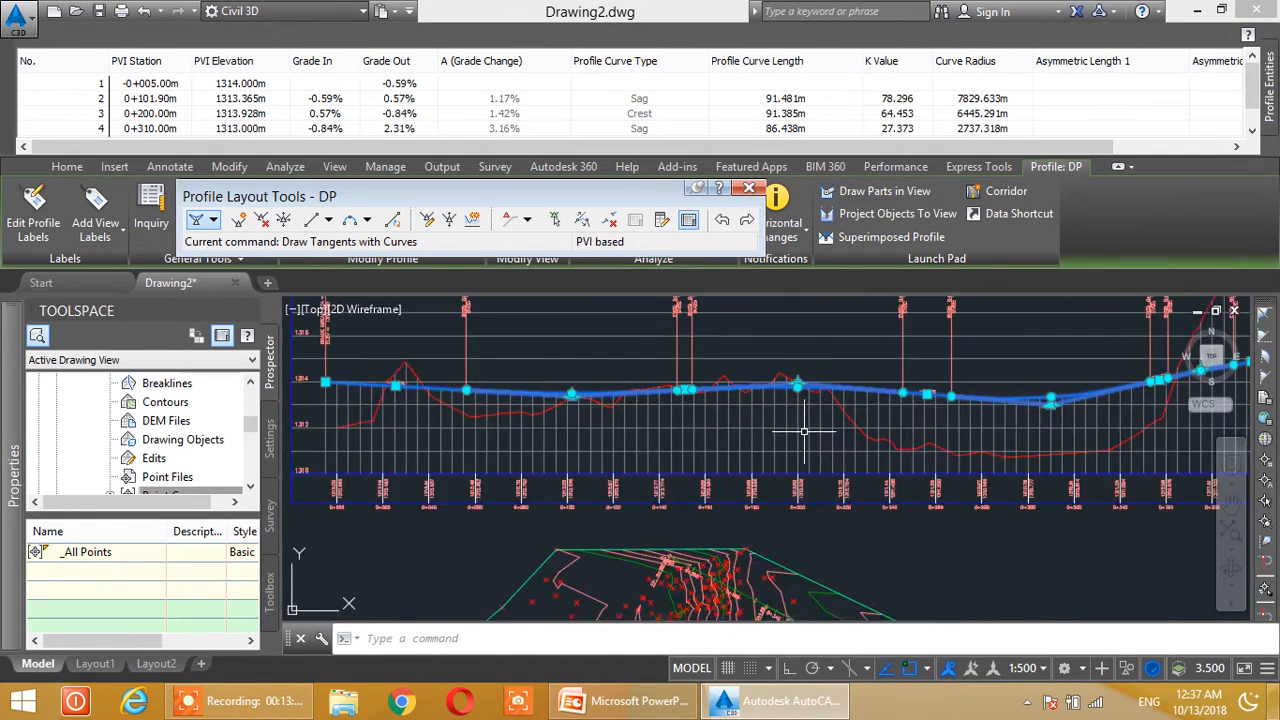
middle_click_drag(804, 431, 769, 529)
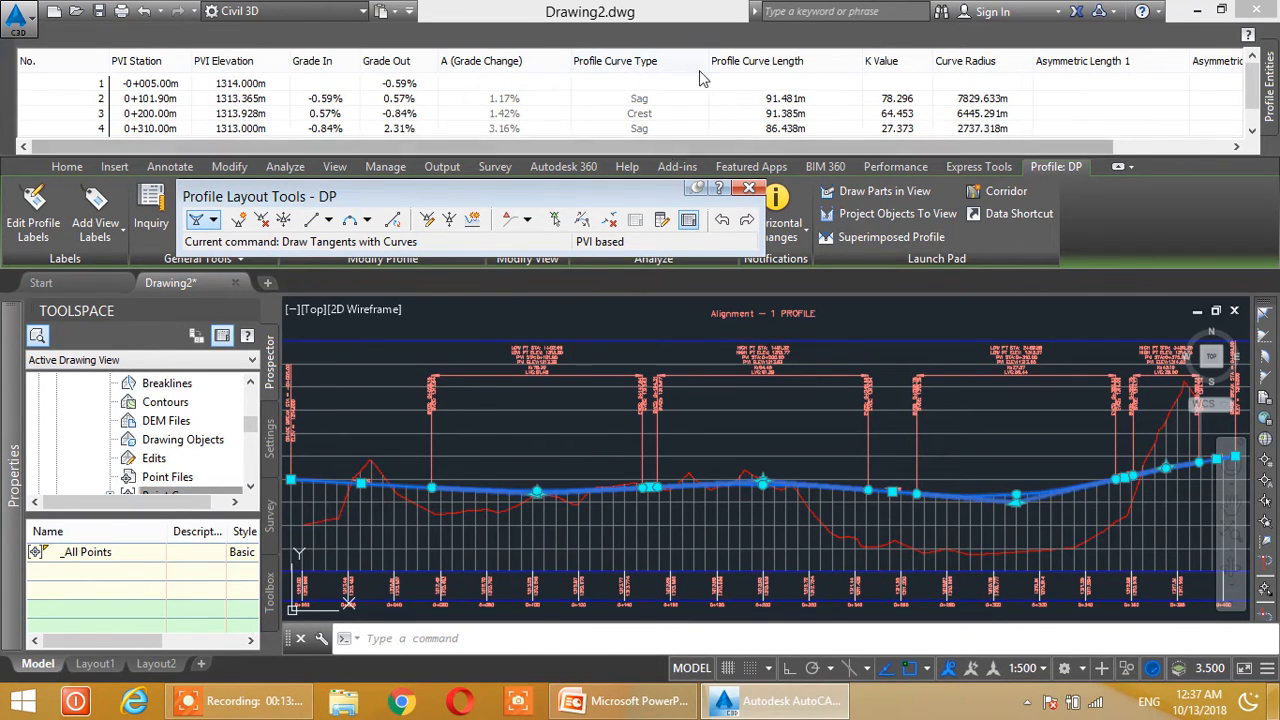
left_click_drag(780, 145, 856, 145)
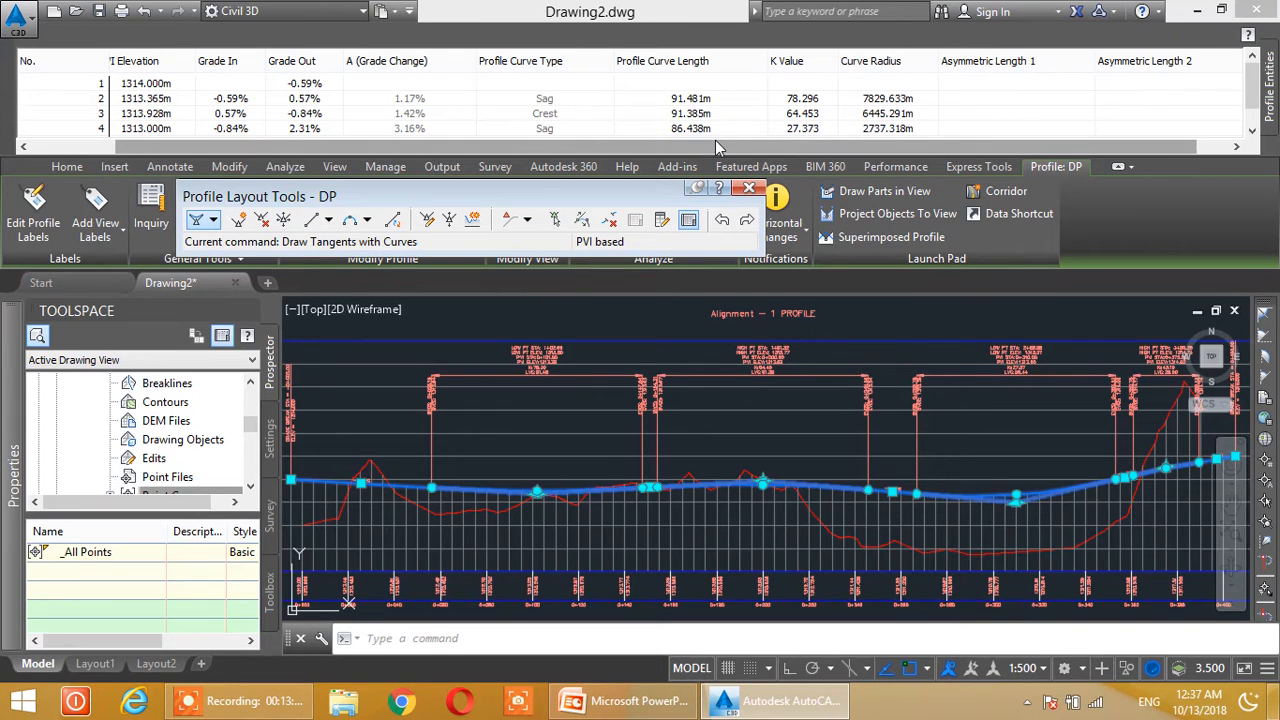
left_click(600, 434)
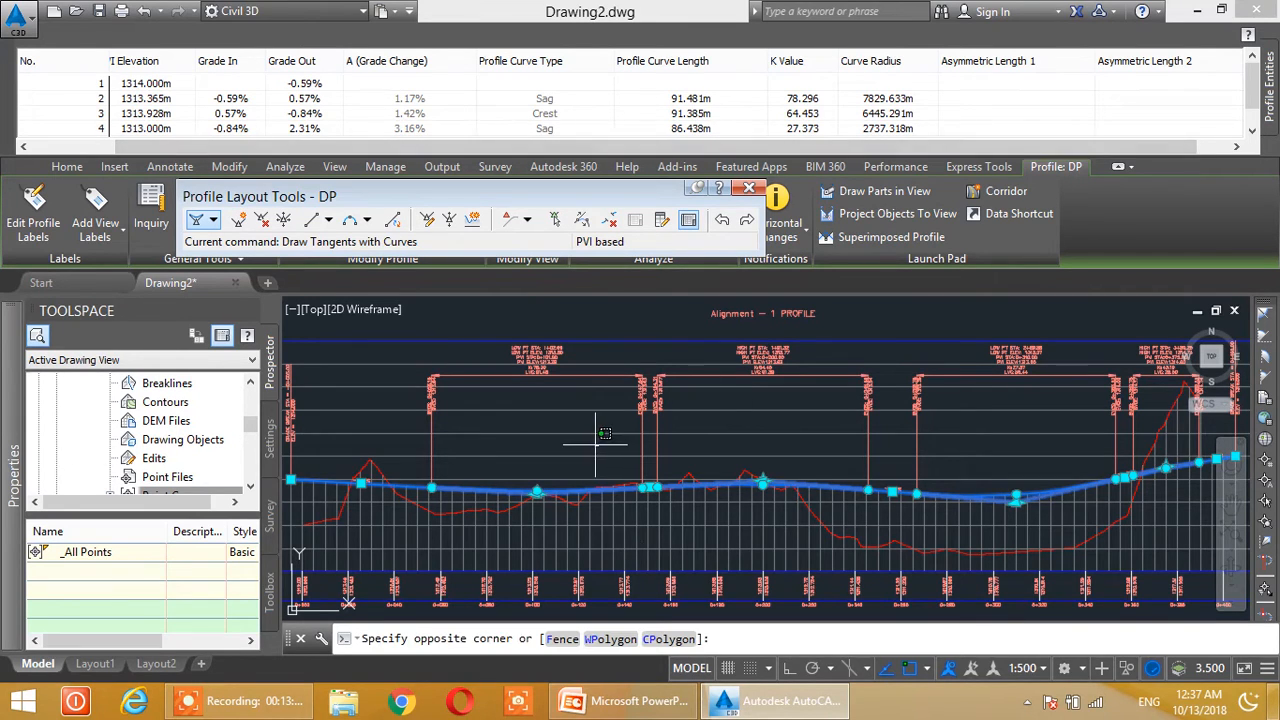
key("Escape")
key("Escape")
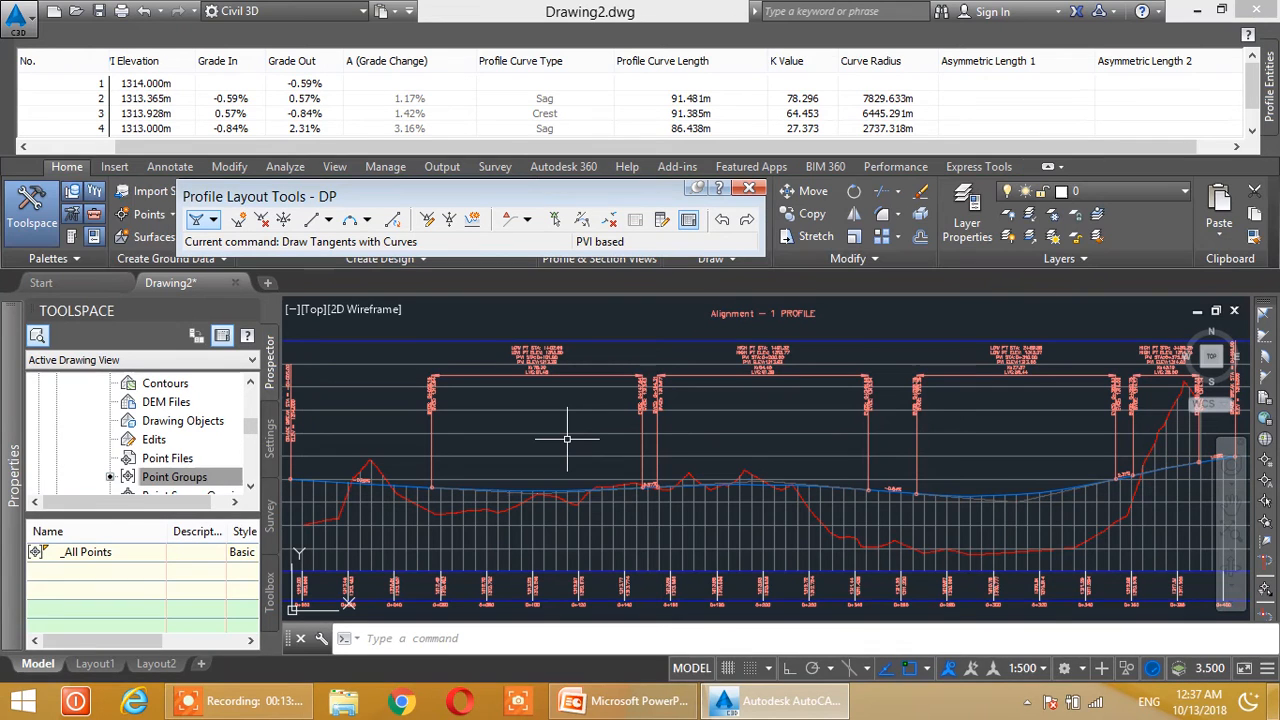
Set the profile curve length of the crest curve at PVI 3 to 50 m.
left_click(703, 114)
left_click(688, 118)
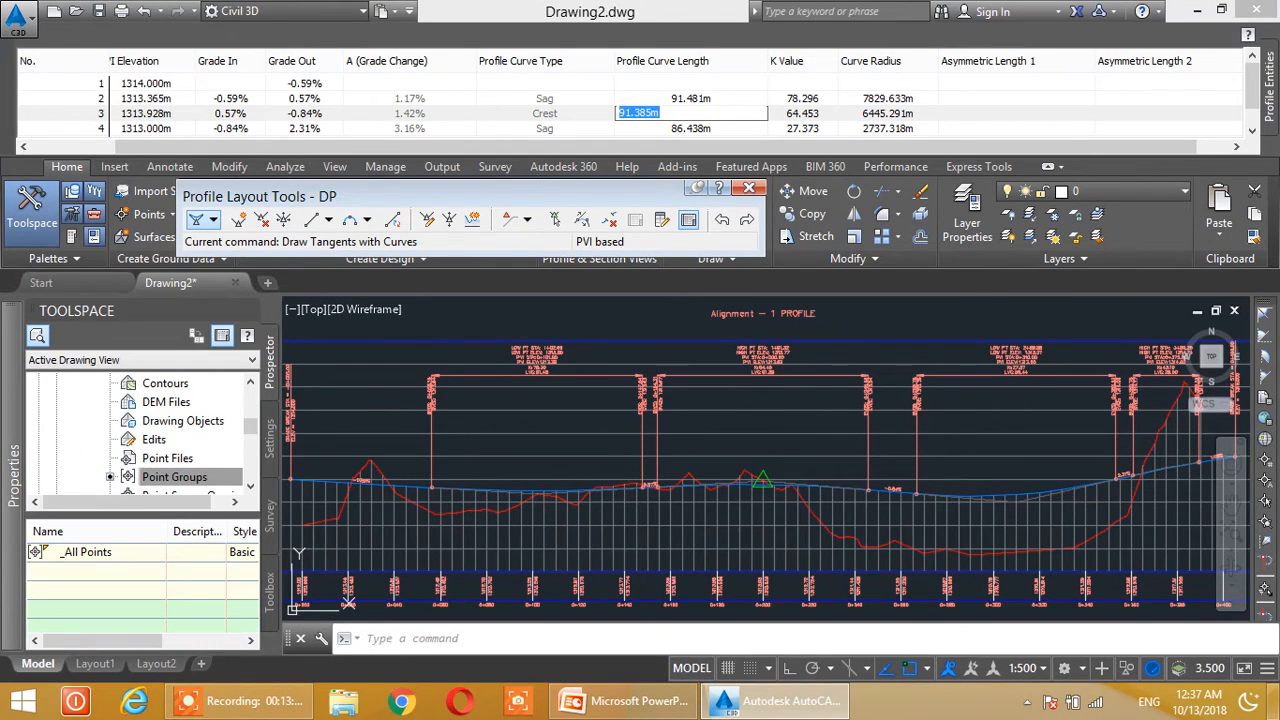
type("50")
key("Return")
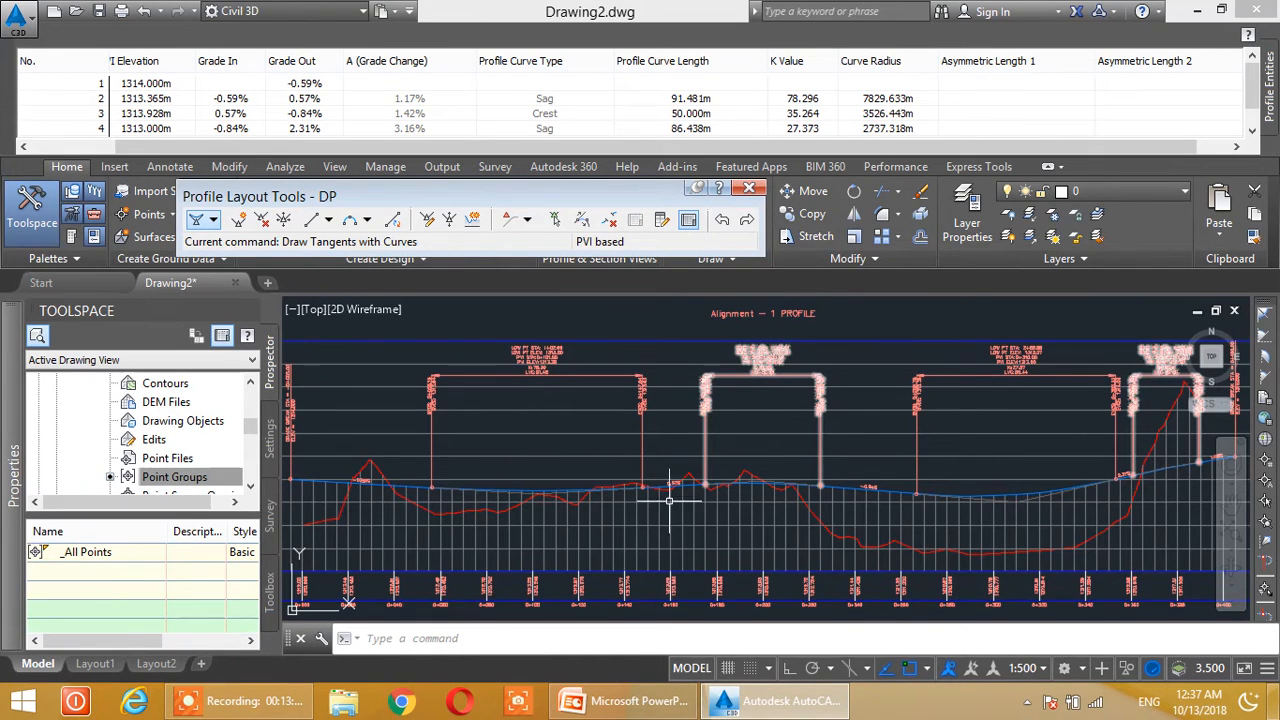
Set the profile curve length of the first sag curve at PVI 2 to 40 m.
left_click(679, 100)
left_click(695, 100)
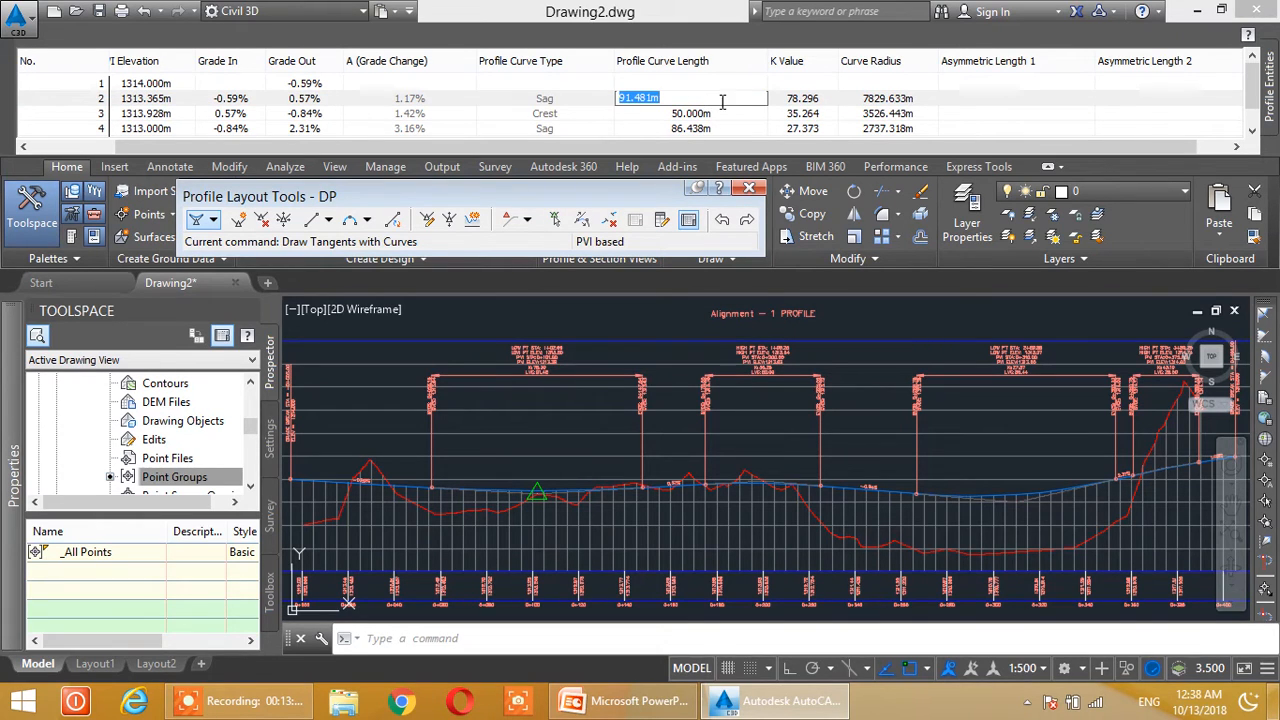
type("40")
key("Return")
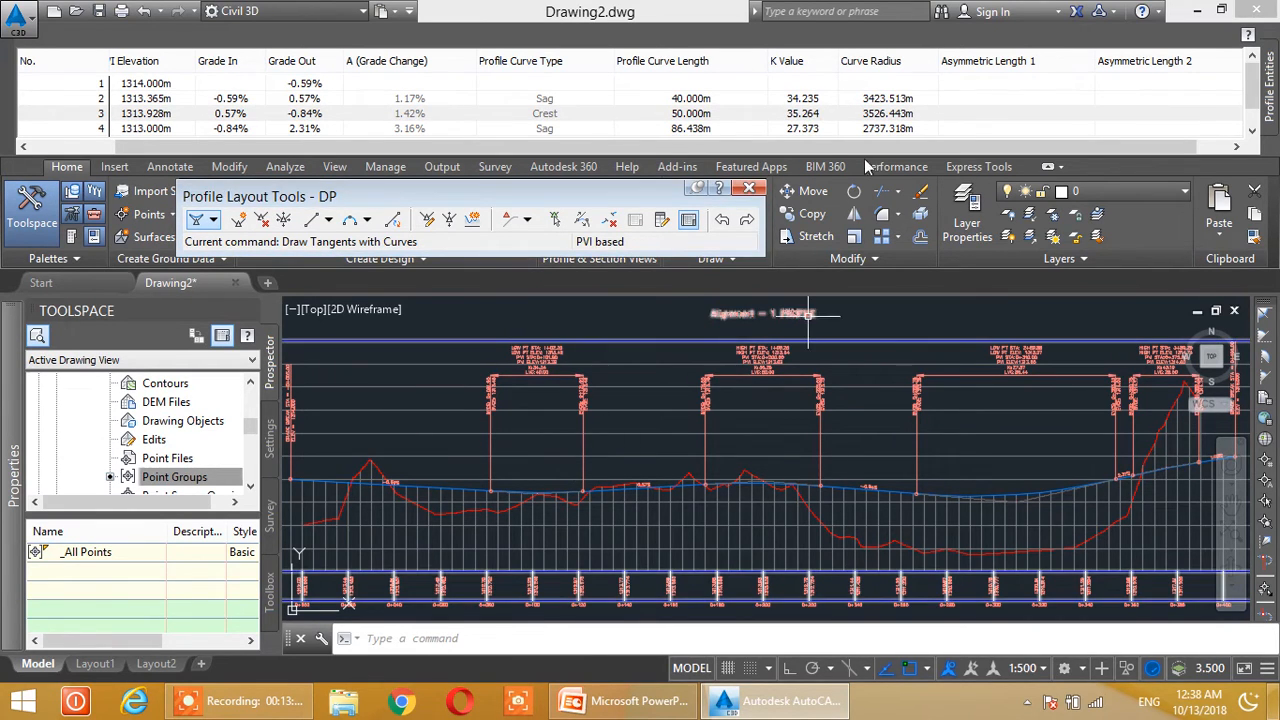
Review the crest curve's K value, the sag curve length at PVI 4 and the PVI stations, leaving the entries as they are.
double_click(820, 114)
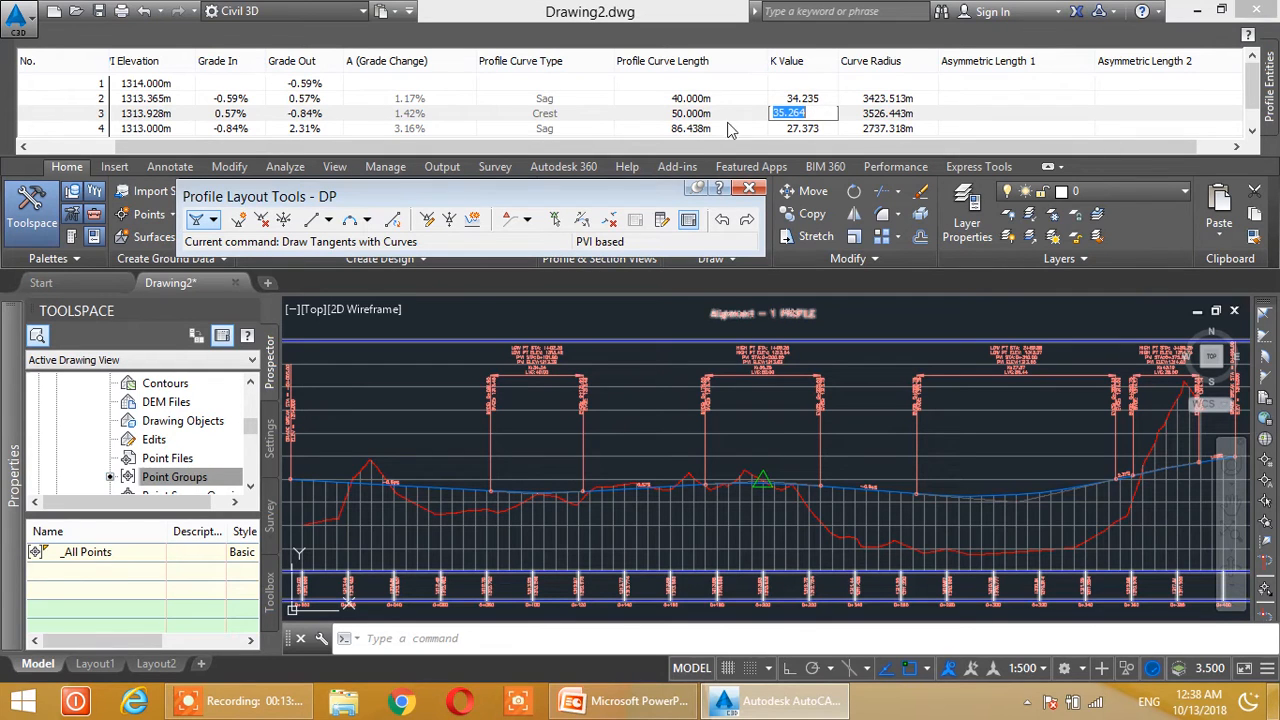
key("shift+Tab")
key("Return")
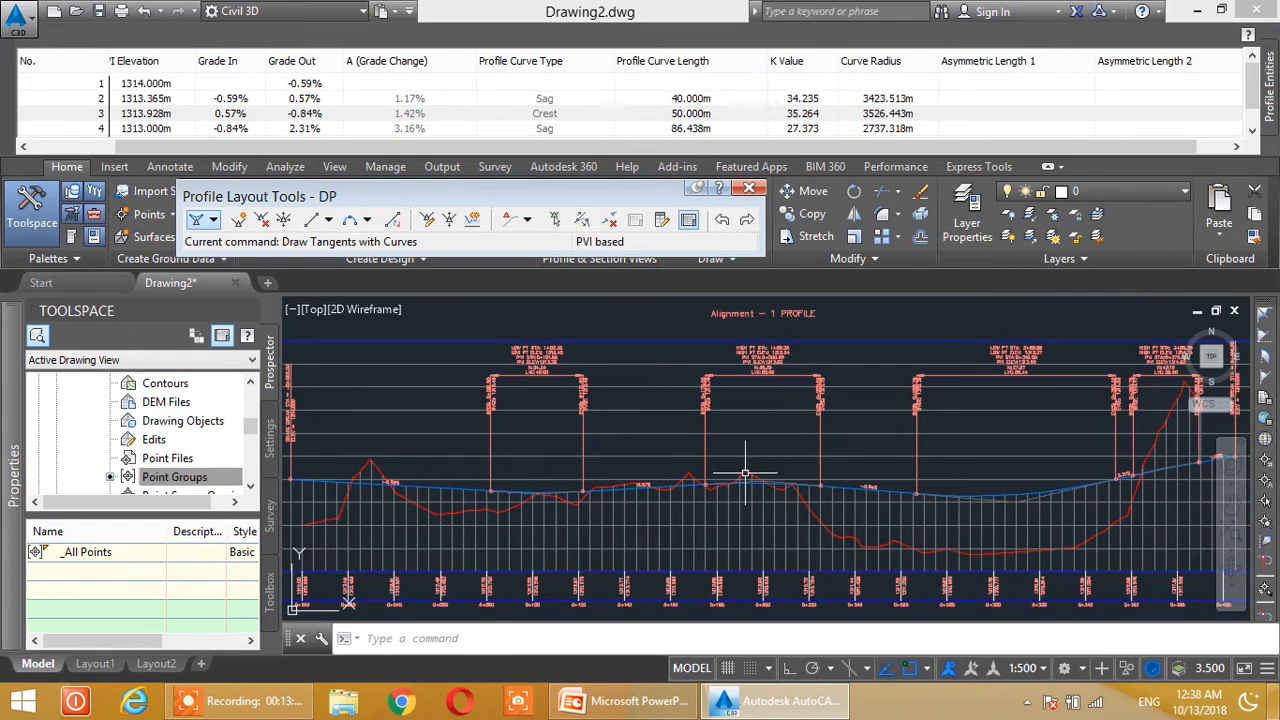
left_click(678, 130)
key("Return")
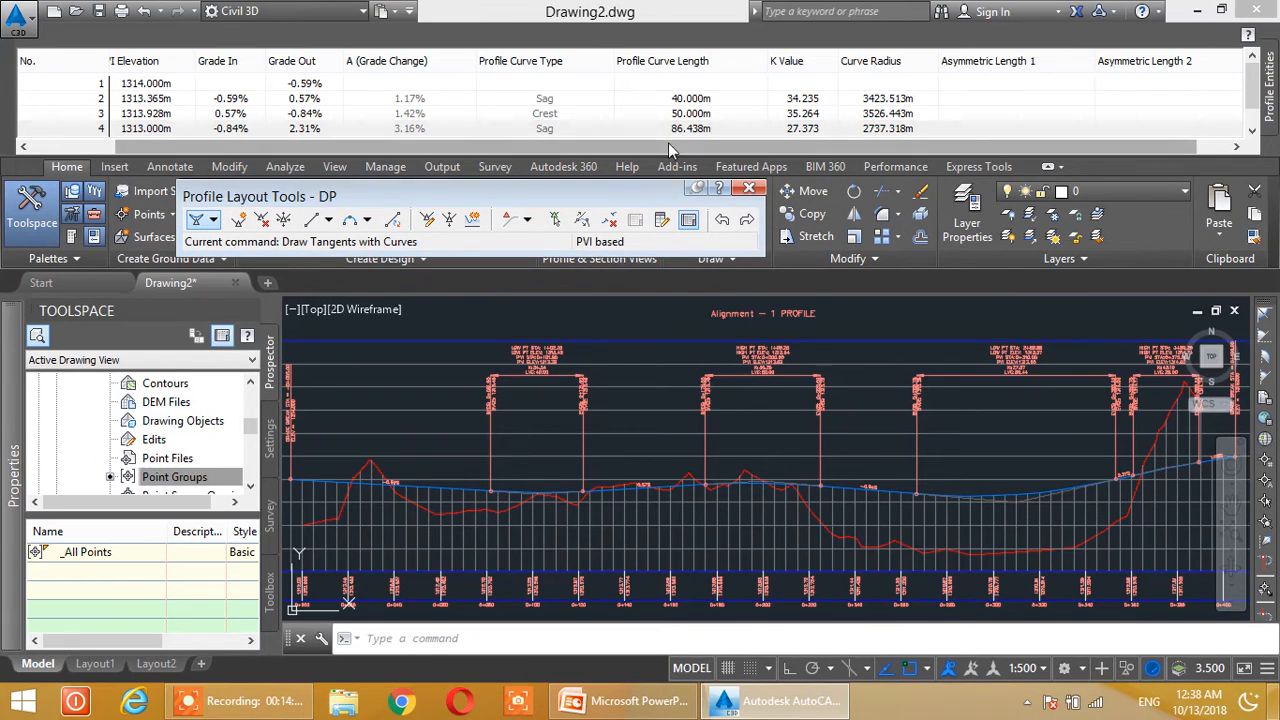
scroll(448, 97, "left", 5)
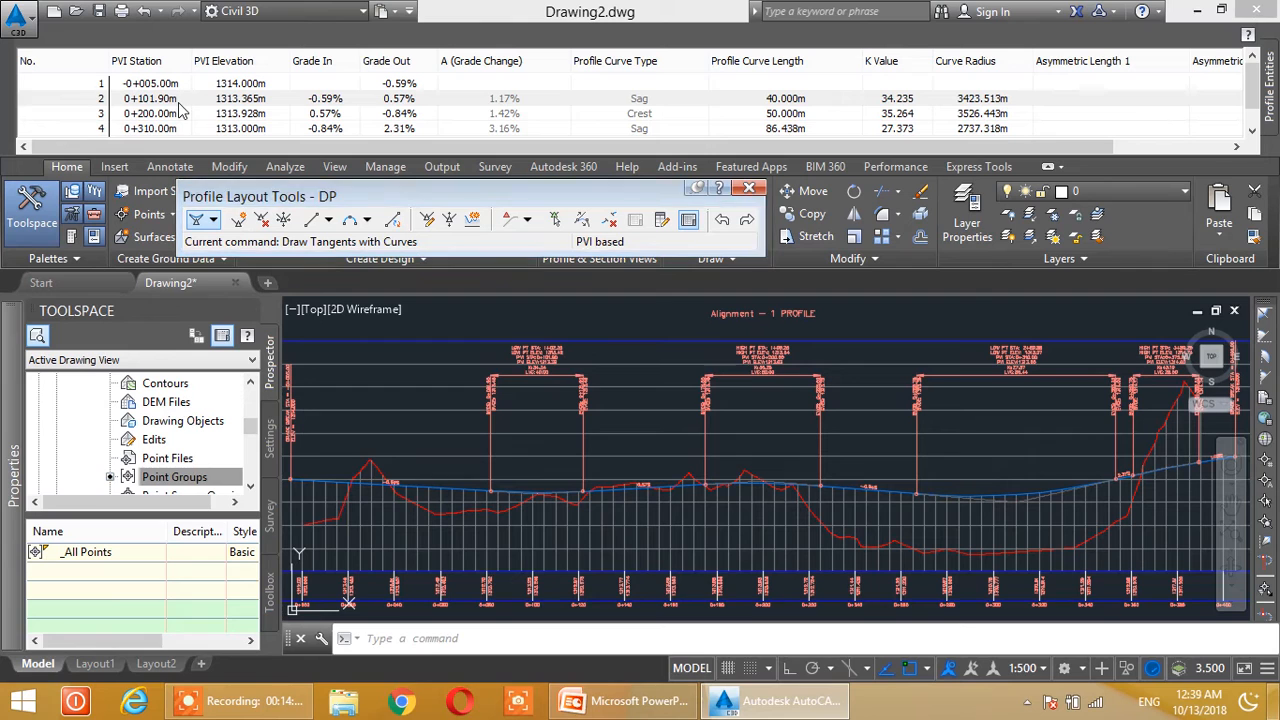
Close the profile entities grid view and move the Profile Layout Tools clear of the profile view.
mouse_move(464, 196)
left_mouse_down()
mouse_move(616, 246)
mouse_move(468, 274)
mouse_move(378, 200)
left_mouse_up()
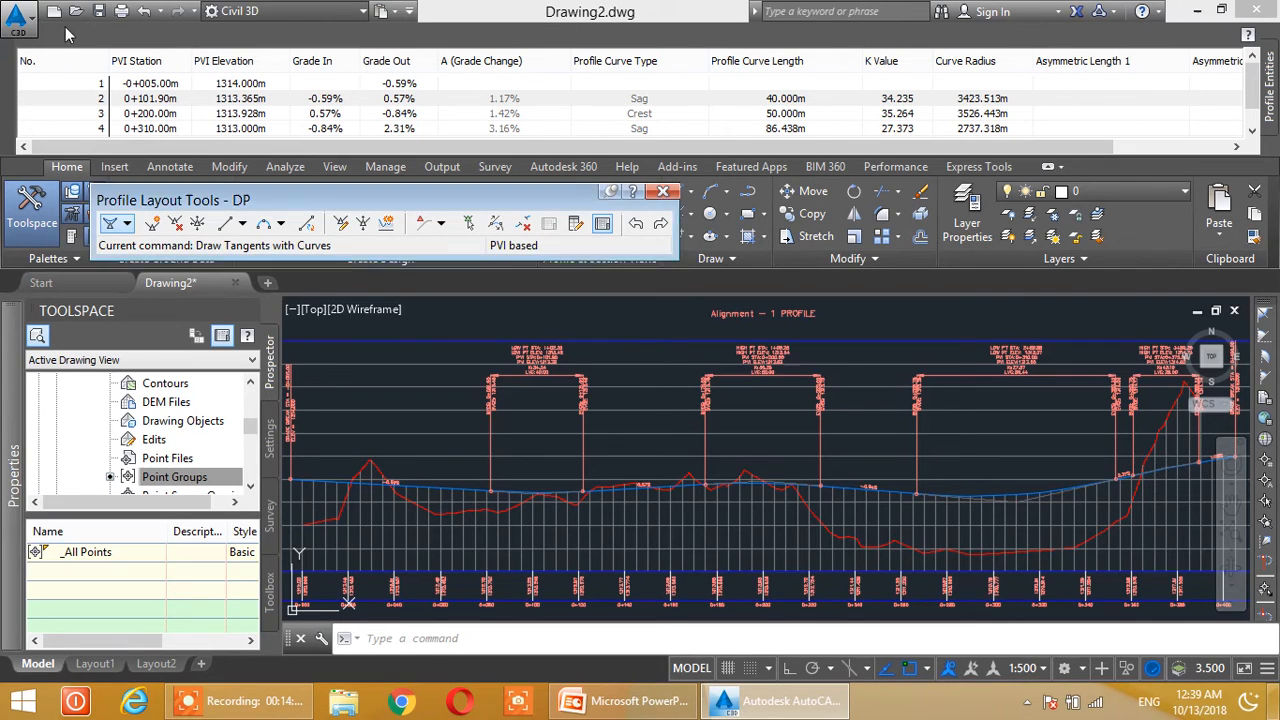
left_click_drag(546, 200, 534, 190)
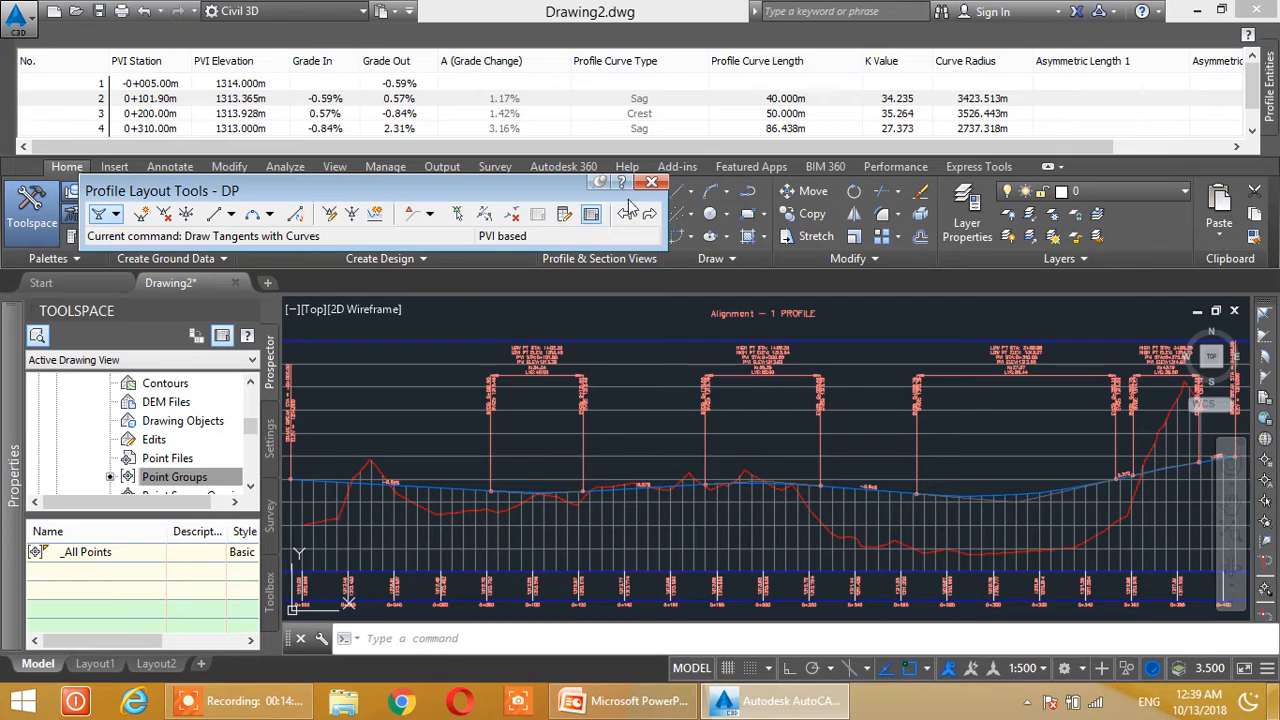
left_click(592, 215)
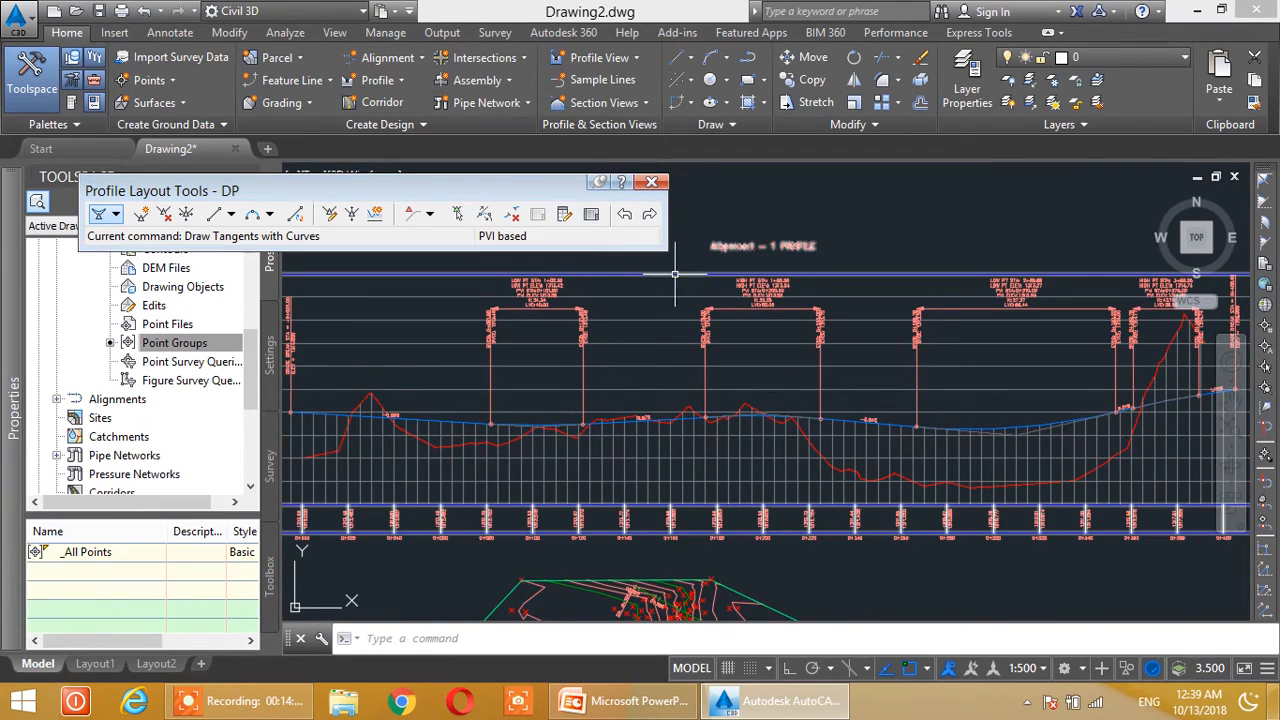
mouse_move(462, 205)
left_mouse_down()
mouse_move(607, 110)
mouse_move(563, 114)
left_mouse_up()
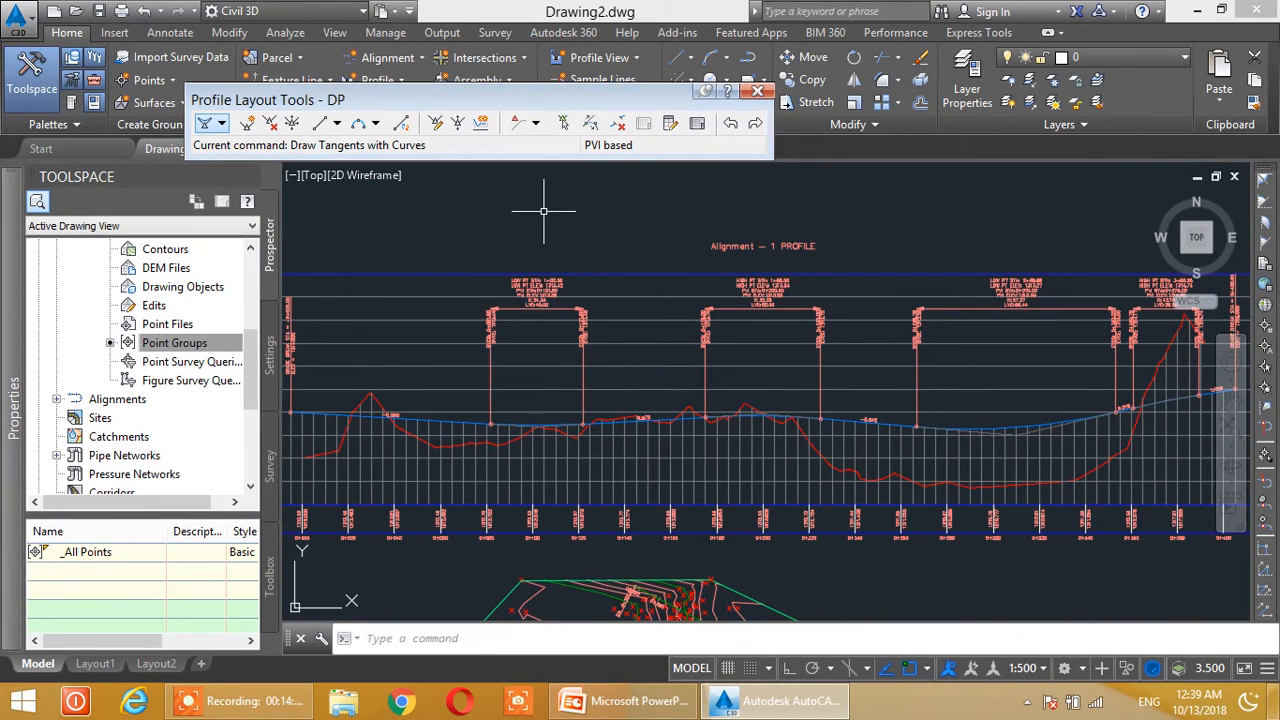
left_click_drag(305, 103, 387, 91)
Examine the shortened DP curves against the ground profile from the first stations onward.
scroll(760, 372, "down", 2)
mouse_move(820, 389)
middle_mouse_down()
mouse_move(722, 331)
mouse_move(728, 317)
mouse_move(652, 324)
mouse_move(956, 324)
middle_mouse_up()
scroll(764, 320, "up", 2)
mouse_move(650, 311)
middle_mouse_down()
mouse_move(860, 336)
mouse_move(754, 326)
mouse_move(806, 327)
middle_mouse_up()
scroll(745, 322, "up", 2)
middle_click_drag(872, 365, 777, 371)
scroll(849, 346, "up", 2)
scroll(788, 385, "down", 3)
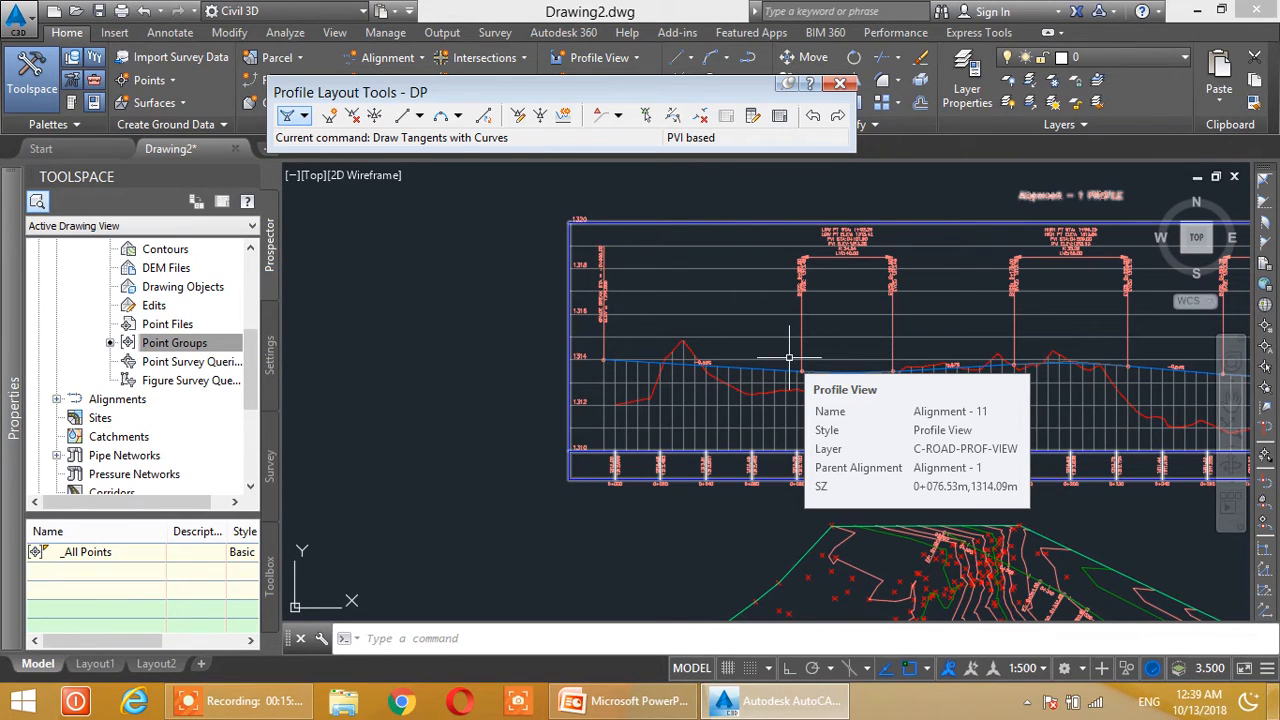
left_click_drag(665, 104, 672, 93)
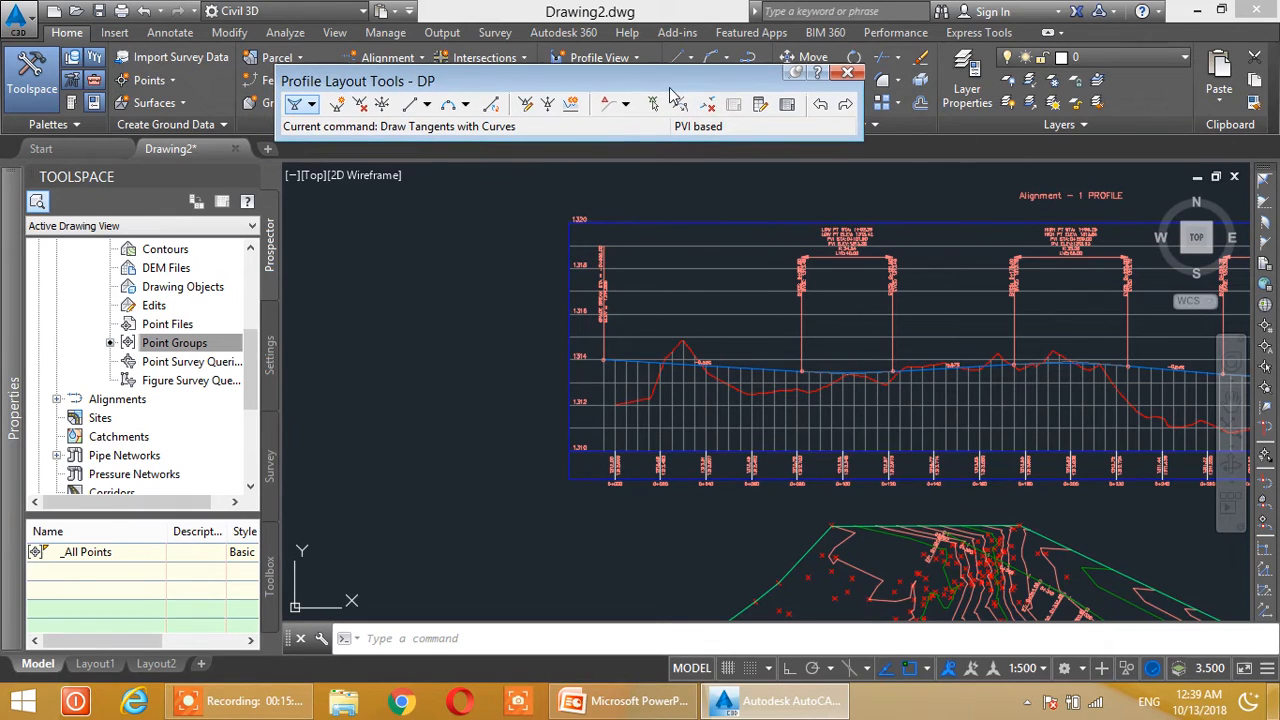
Insert a PVI in the DP profile's first tangent at about station 0+025, below the line at about elevation 1313.15.
left_click(337, 108)
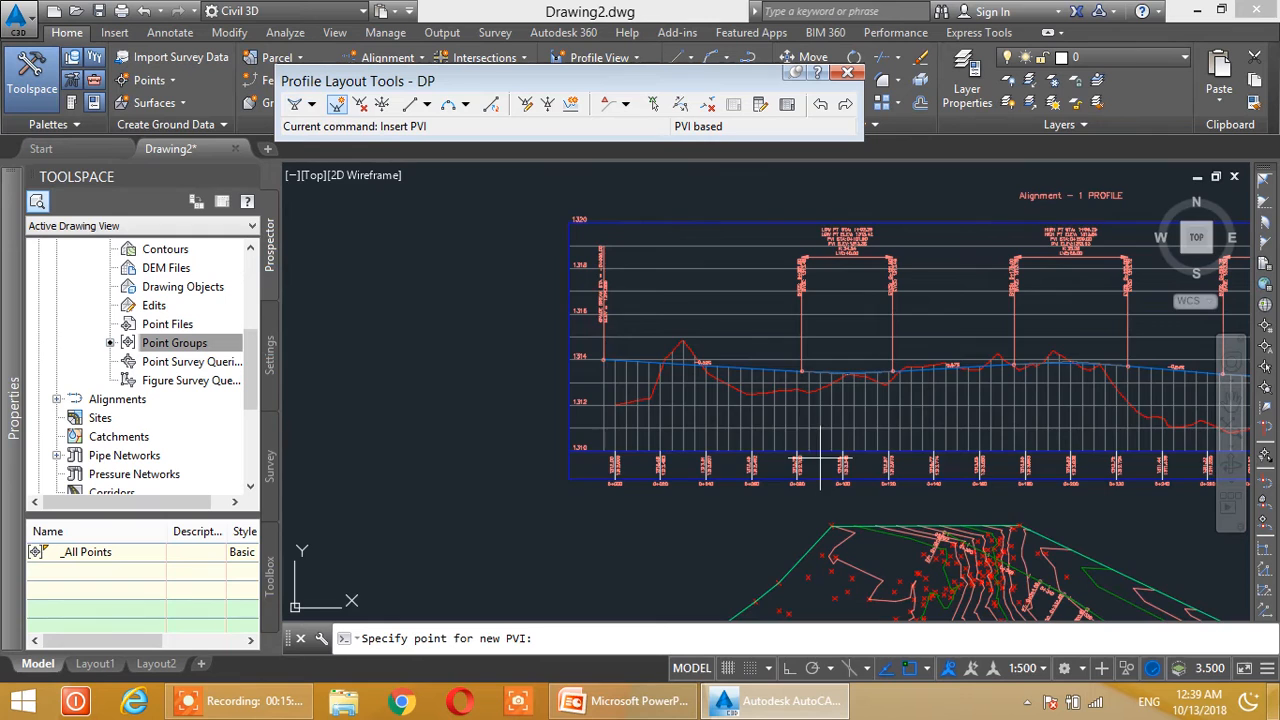
scroll(686, 360, "up", 5)
middle_click_drag(671, 397, 729, 331)
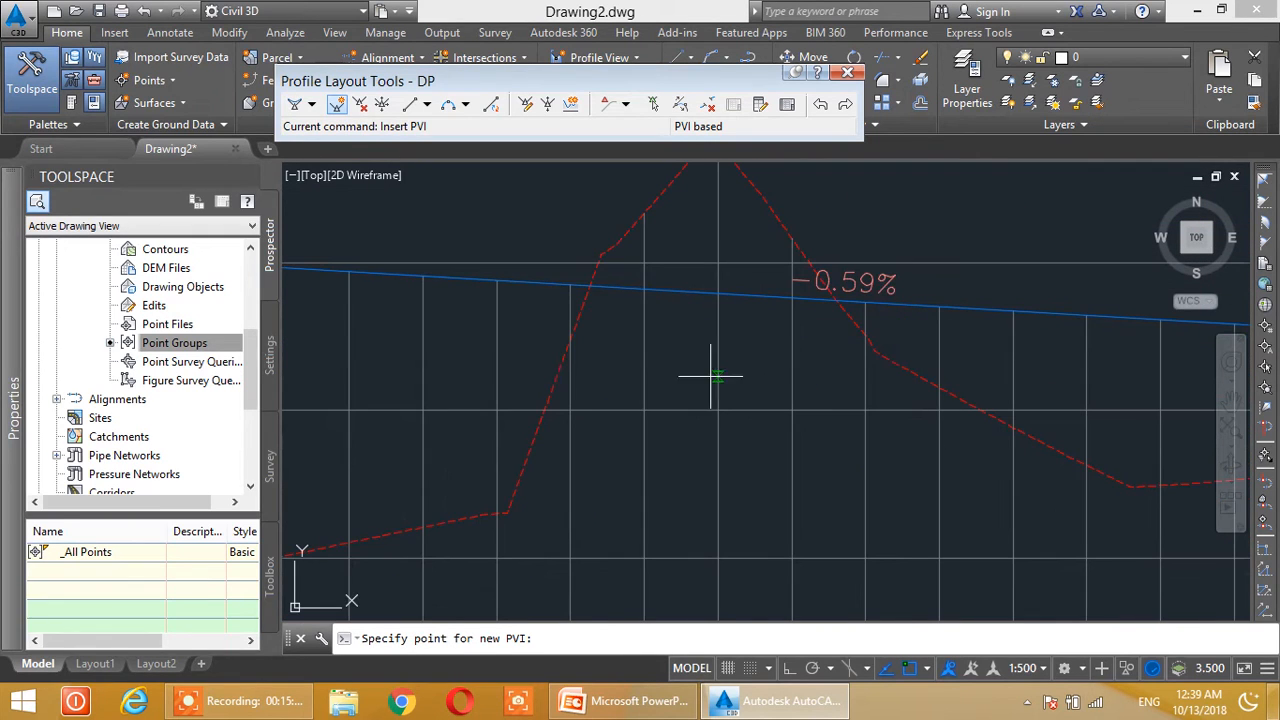
left_click(645, 387)
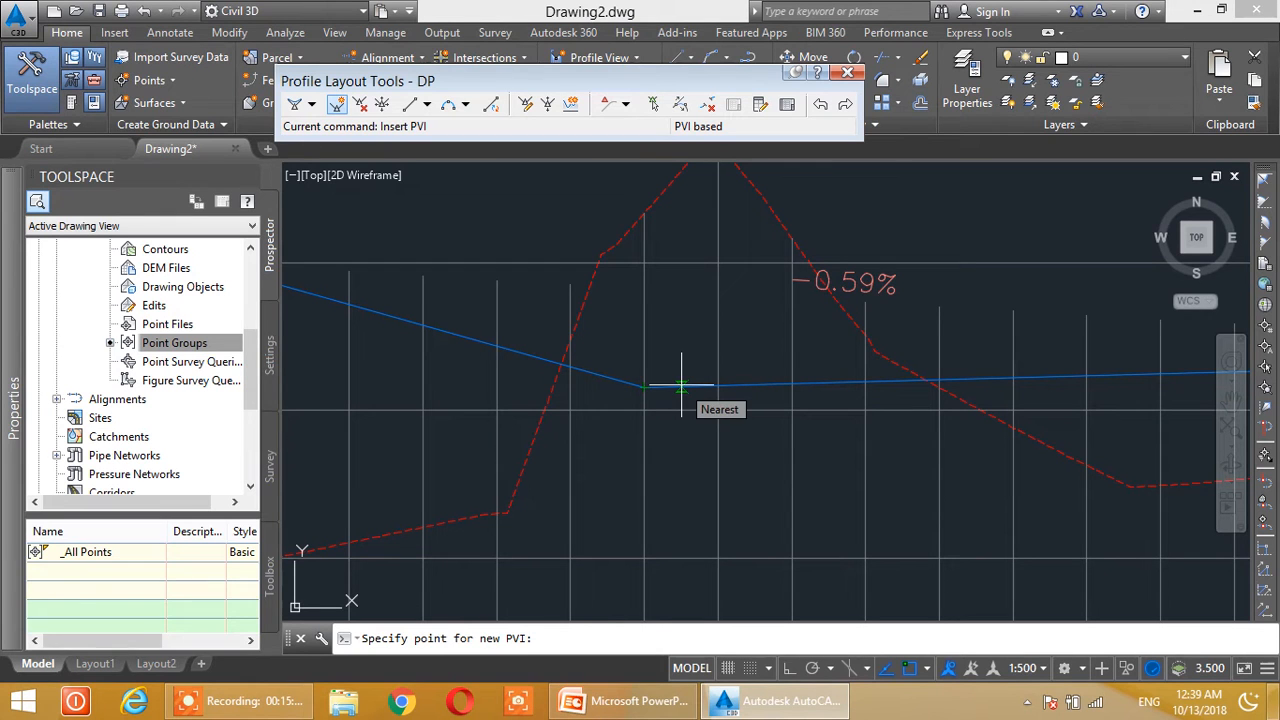
key("Return")
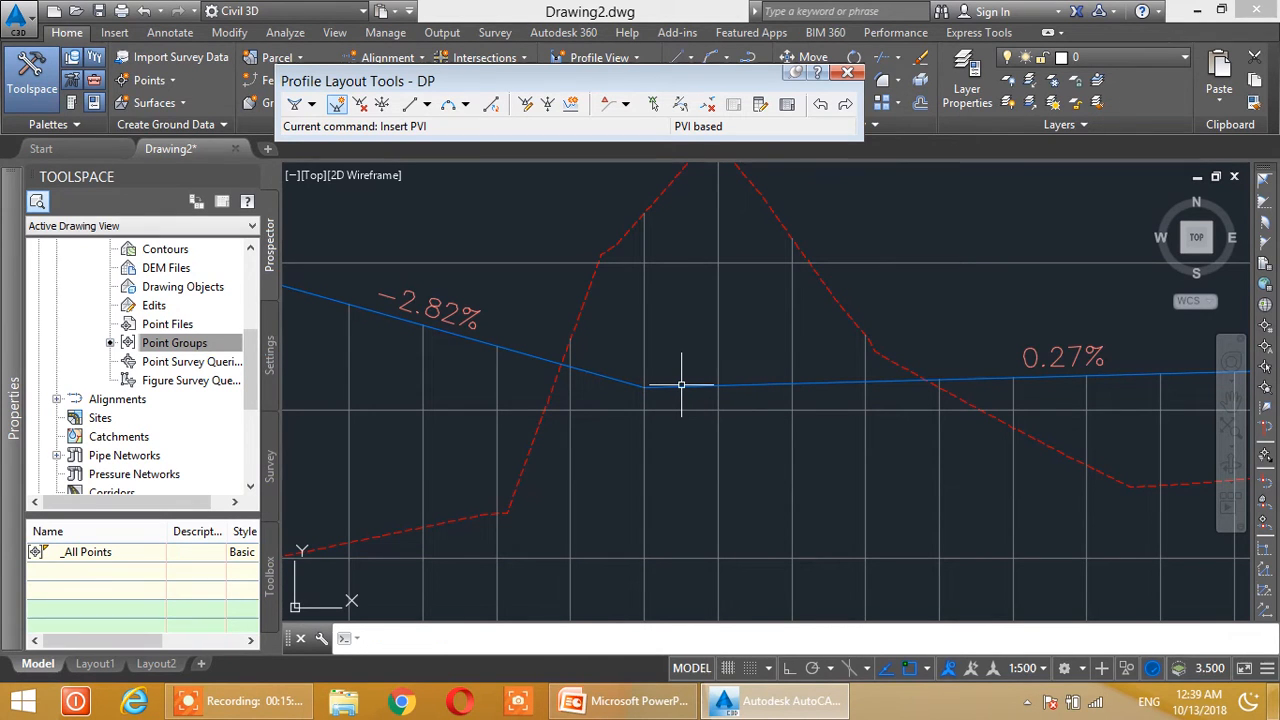
Examine the tangents on both sides of the newly inserted PVI against the ground profile.
scroll(686, 440, "down", 5)
scroll(720, 400, "up", 3)
scroll(736, 383, "up", 4)
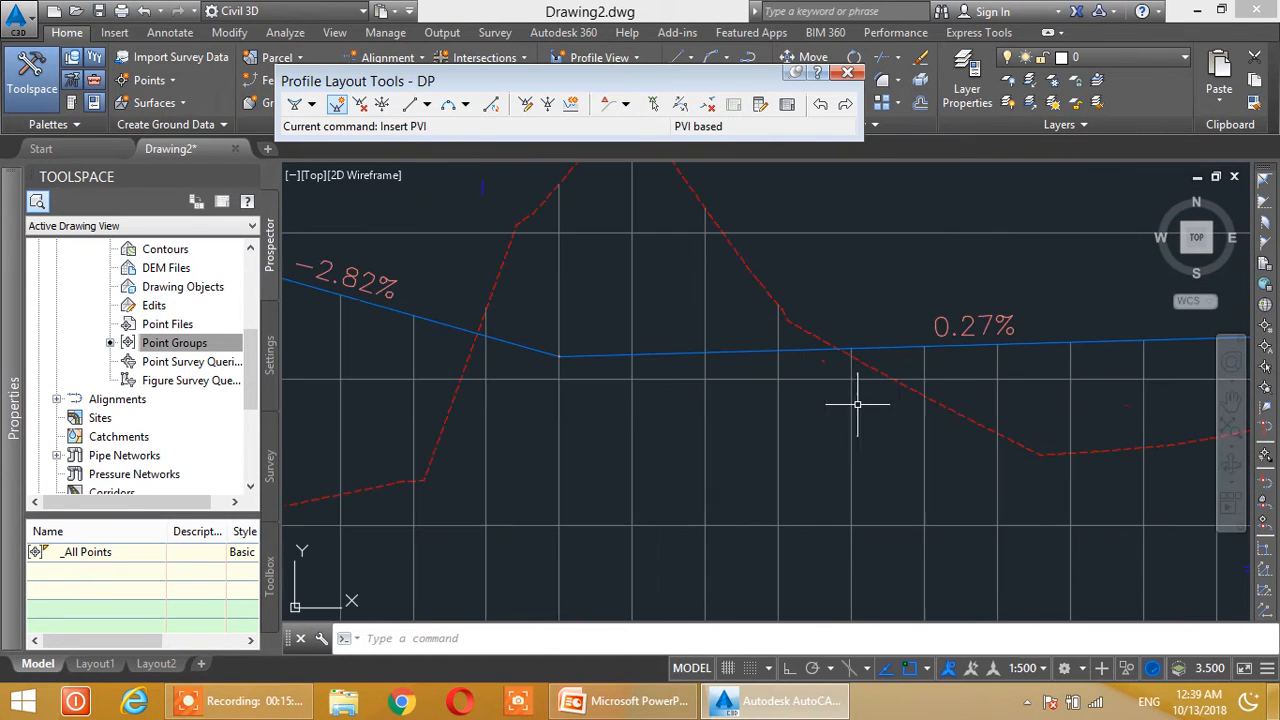
scroll(971, 417, "down", 4)
middle_click_drag(1049, 436, 841, 383)
scroll(788, 379, "up", 4)
middle_click_drag(673, 387, 987, 390)
middle_click_drag(693, 352, 937, 342)
middle_click_drag(651, 341, 797, 365)
scroll(806, 367, "up", 2)
scroll(828, 365, "down", 2)
scroll(828, 367, "down", 4)
middle_click_drag(942, 388, 814, 391)
scroll(746, 382, "up", 2)
mouse_move(706, 365)
middle_mouse_down()
mouse_move(794, 368)
mouse_move(716, 375)
middle_mouse_up()
scroll(794, 368, "up", 4)
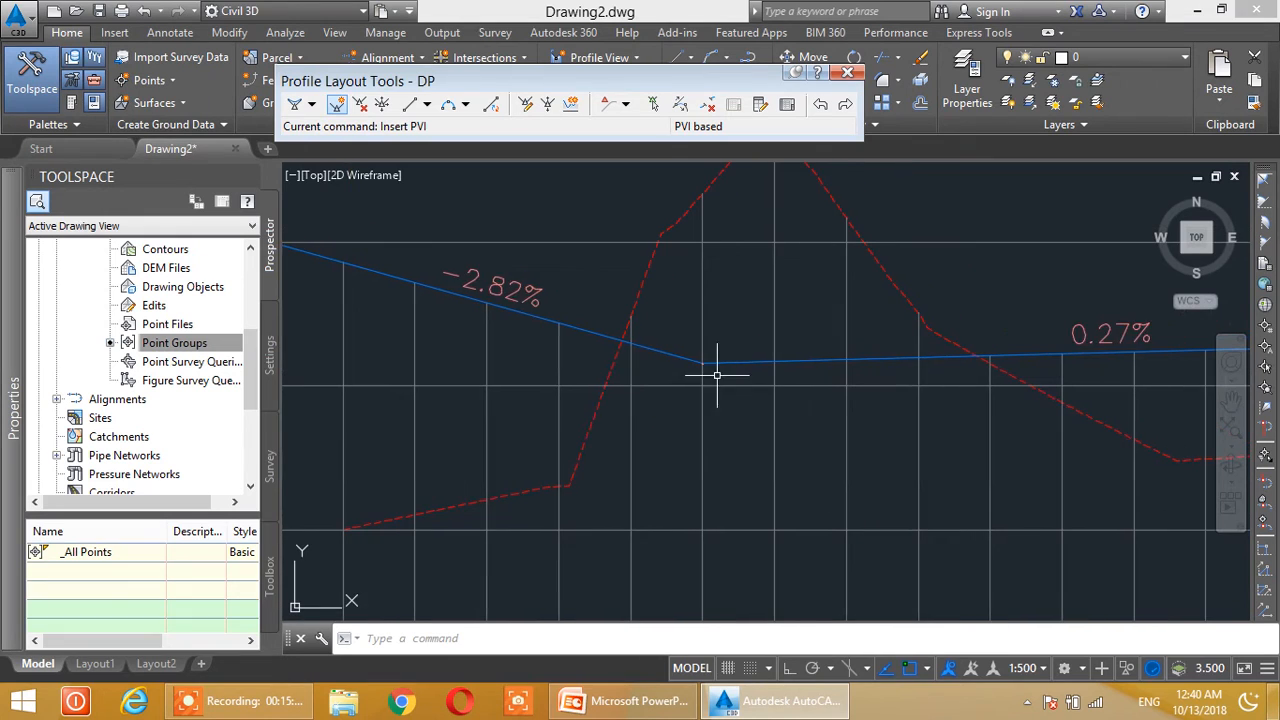
Add a parabolic free vertical curve 60 m long between the two tangents meeting at the new PVI.
left_click(466, 106)
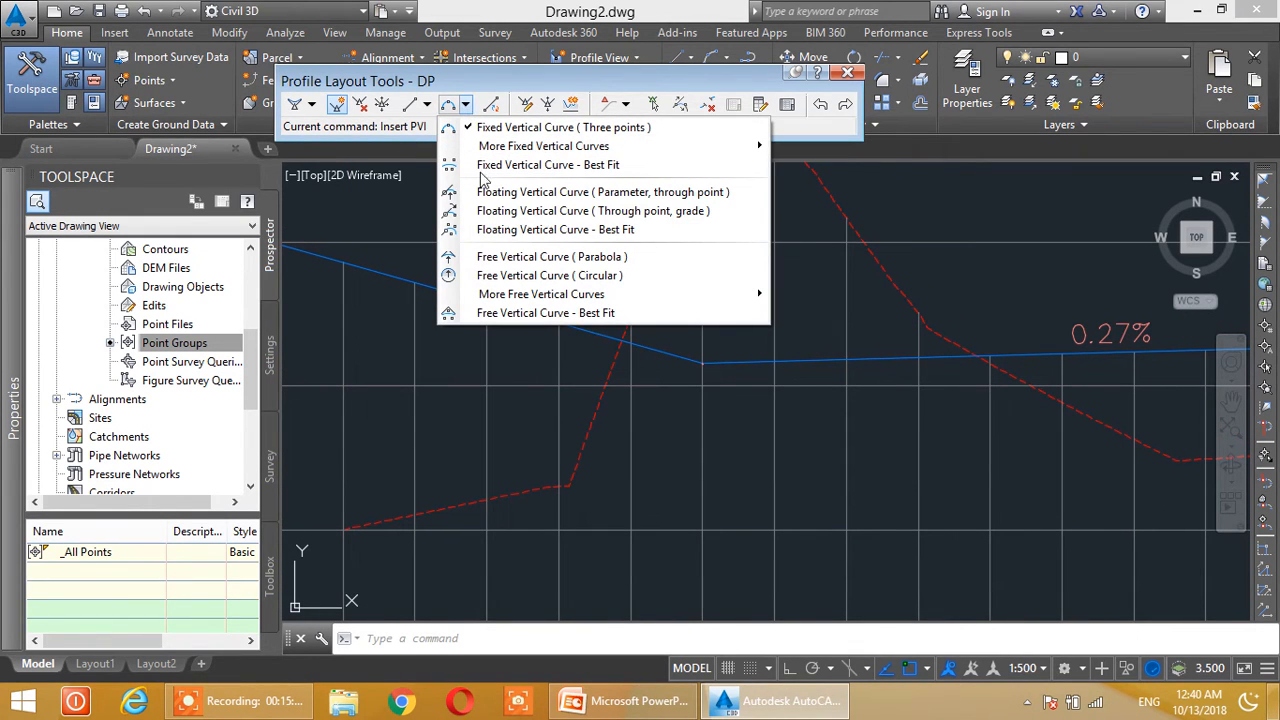
left_click(577, 259)
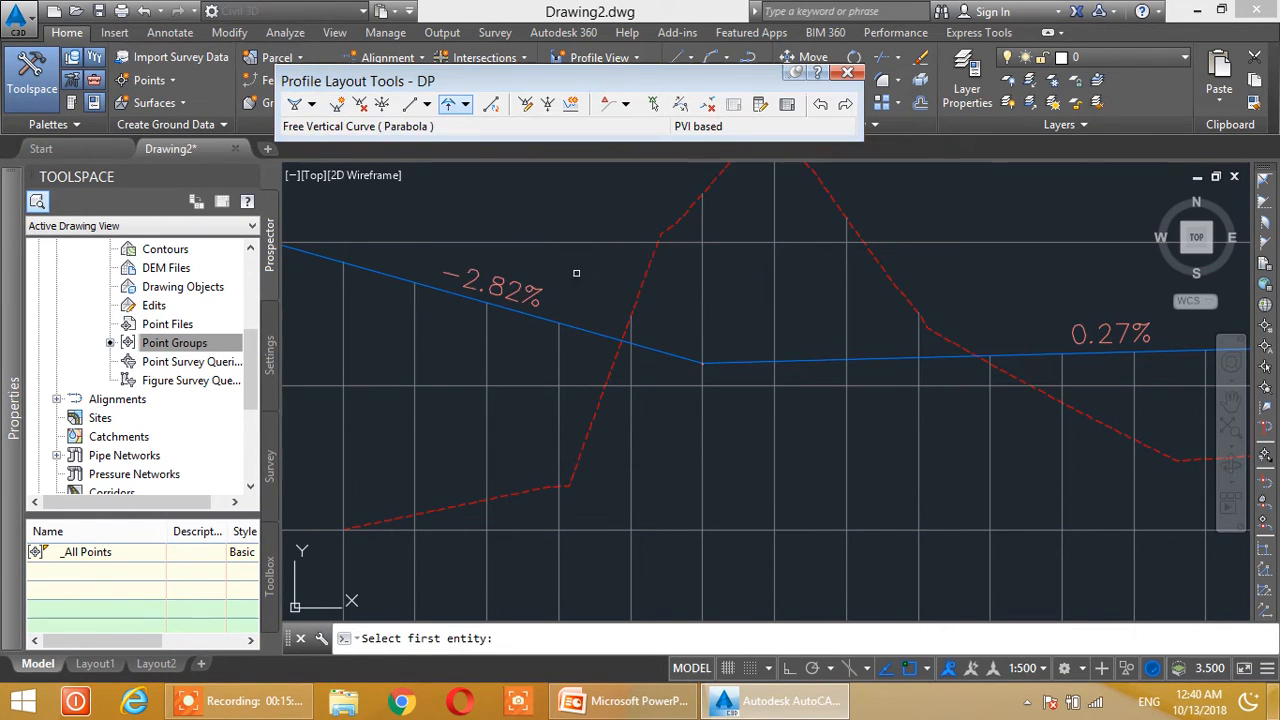
left_click(587, 330)
left_click(806, 358)
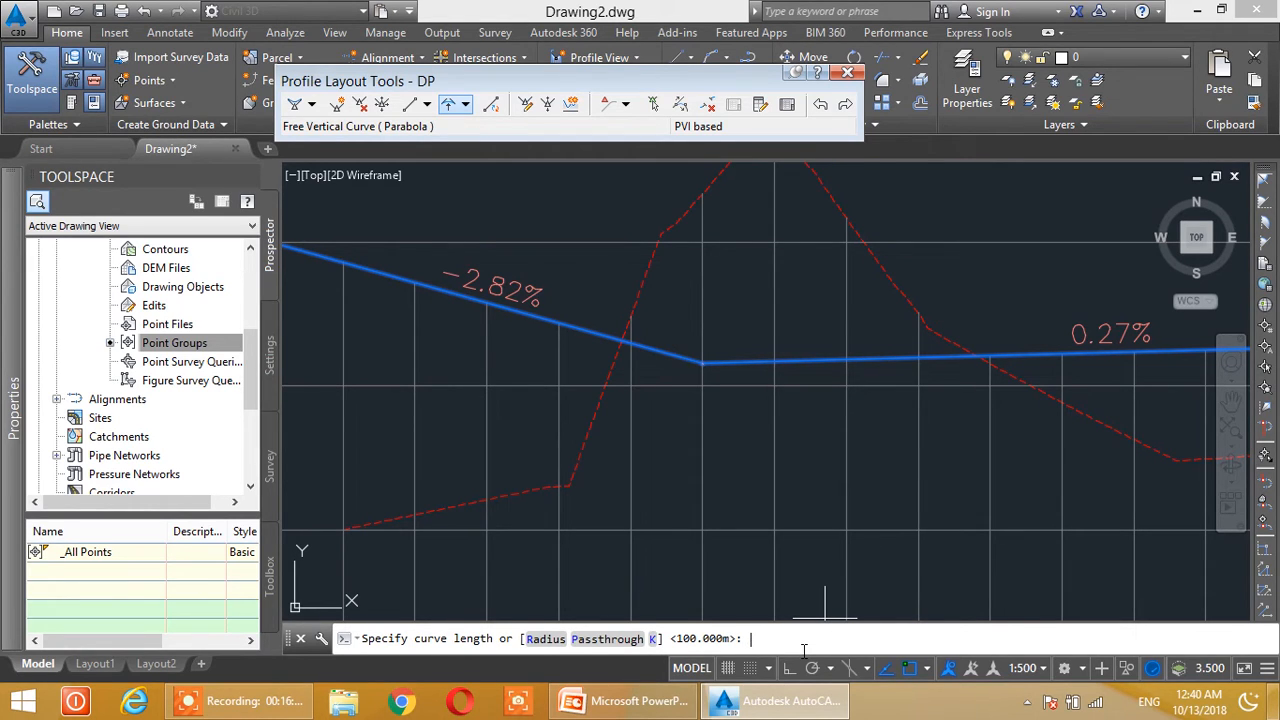
key("Return")
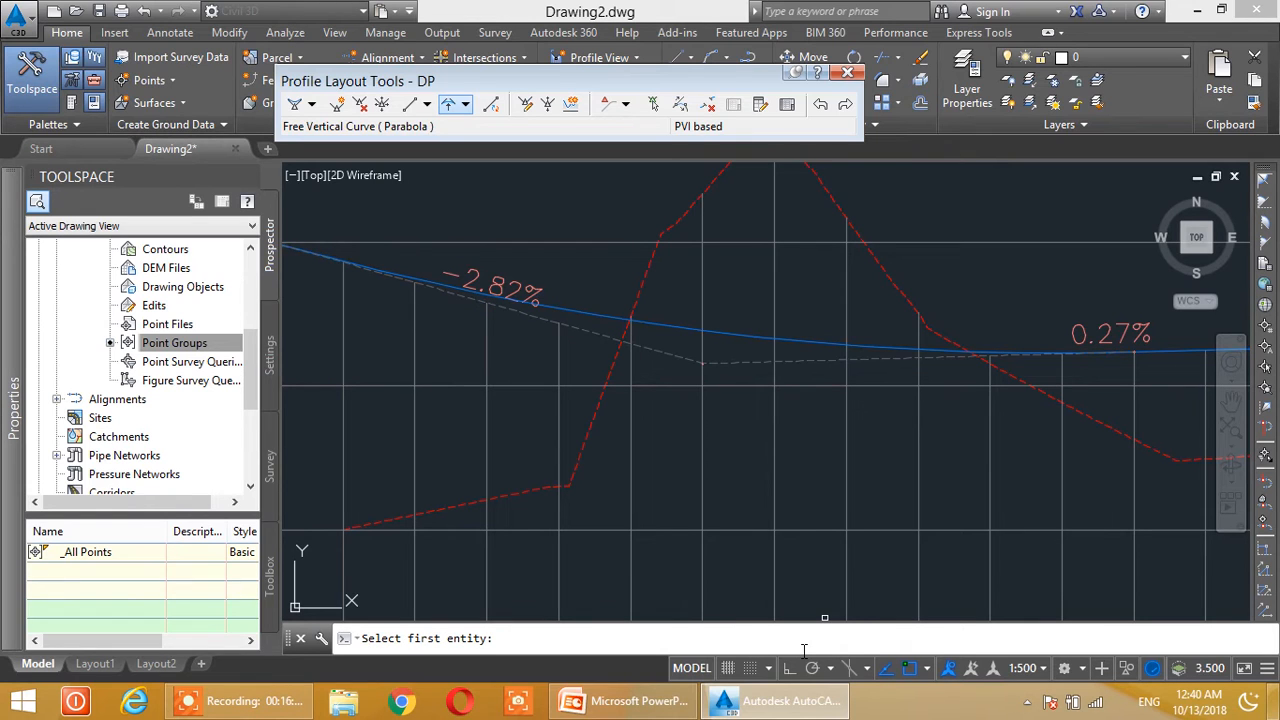
Leave the curve command and examine the new sag curve, its length label and its start point in the profile view.
scroll(757, 366, "down", 5)
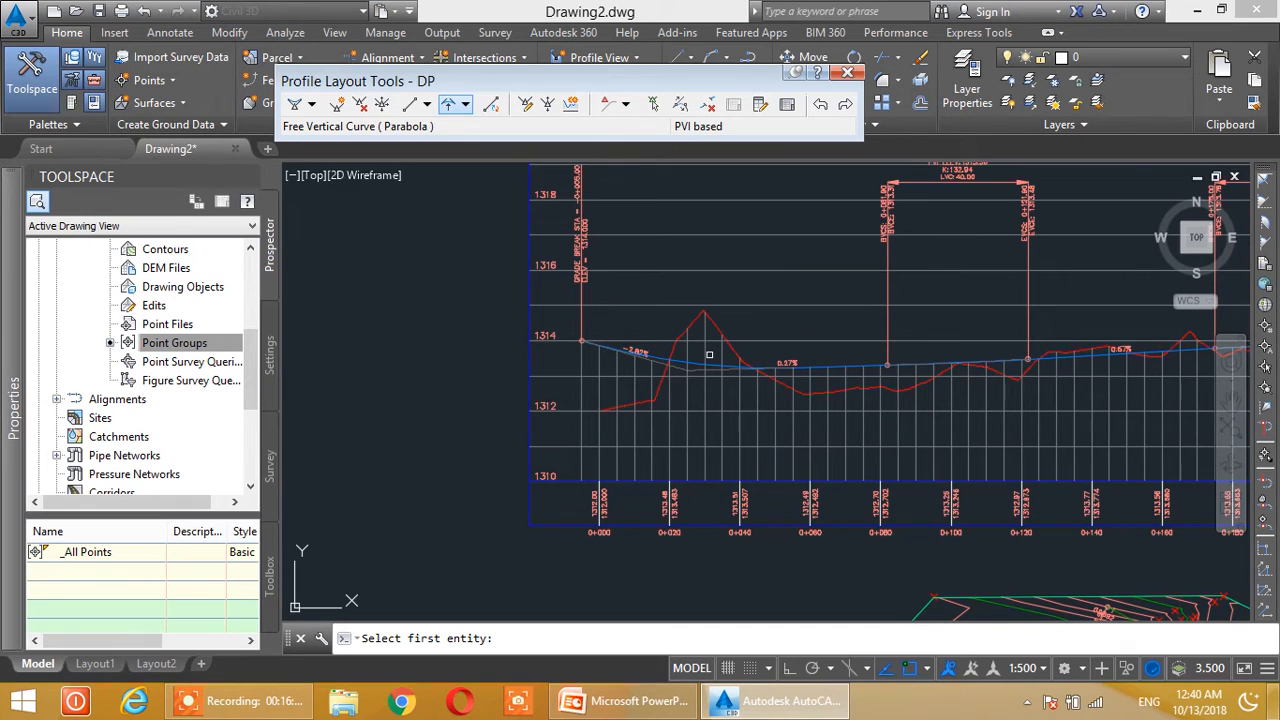
scroll(709, 355, "up", 4)
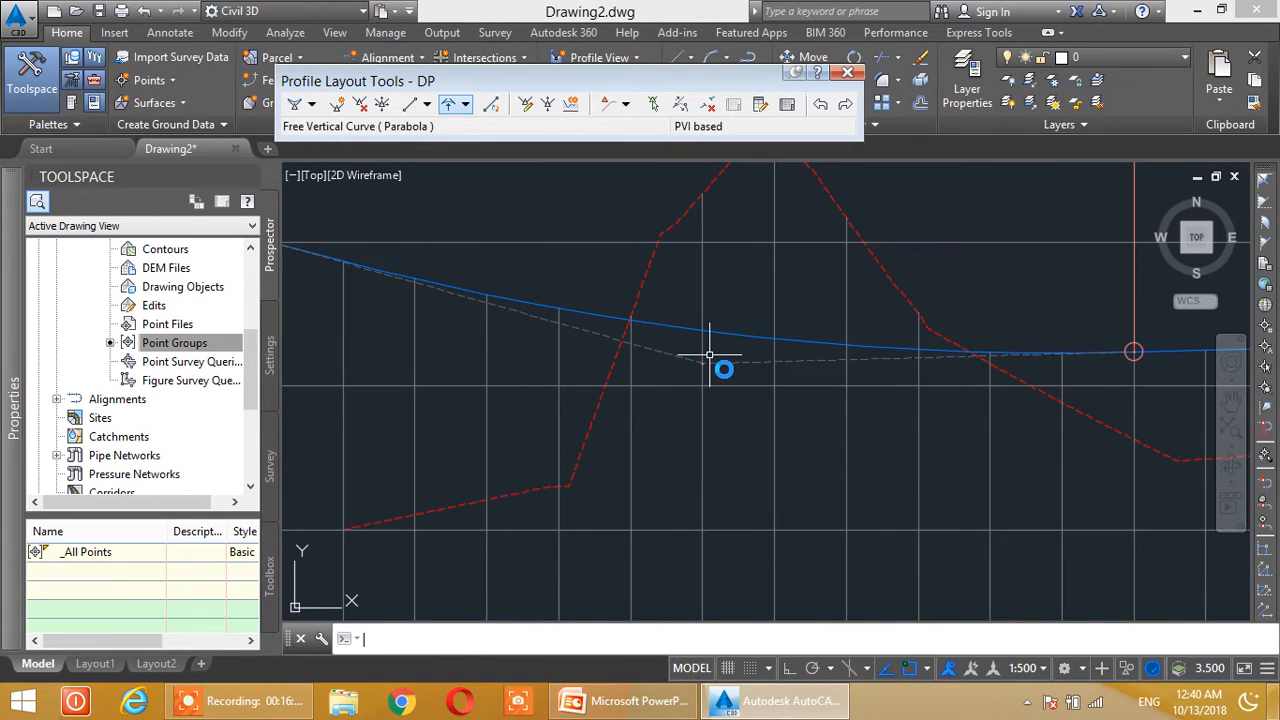
scroll(709, 352, "down", 4)
scroll(746, 290, "up", 3)
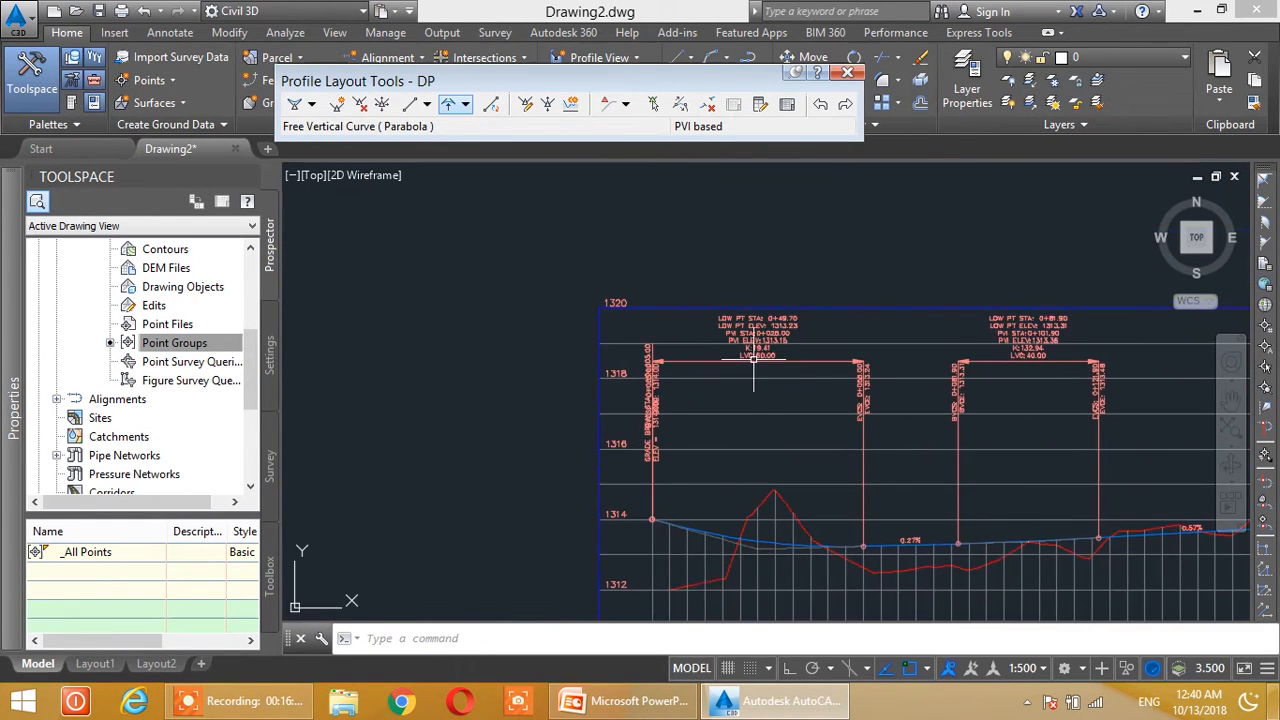
scroll(754, 362, "up", 6)
scroll(826, 406, "down", 4)
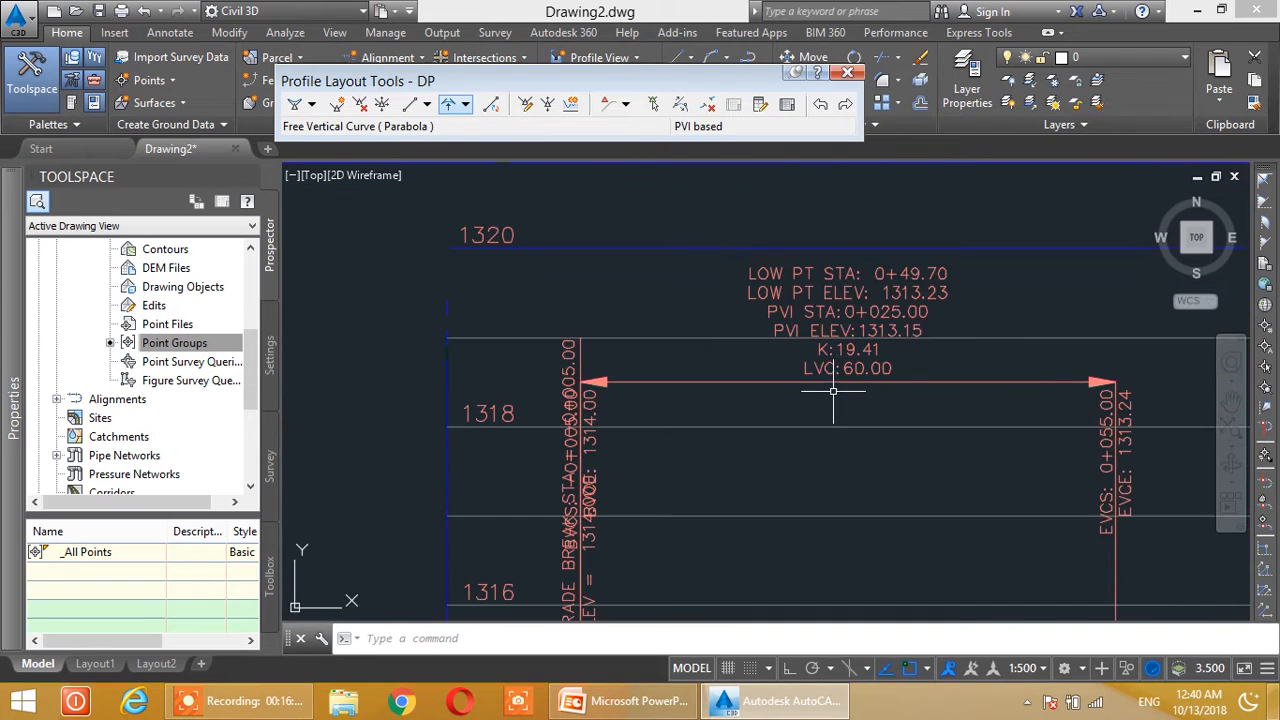
scroll(772, 416, "down", 5)
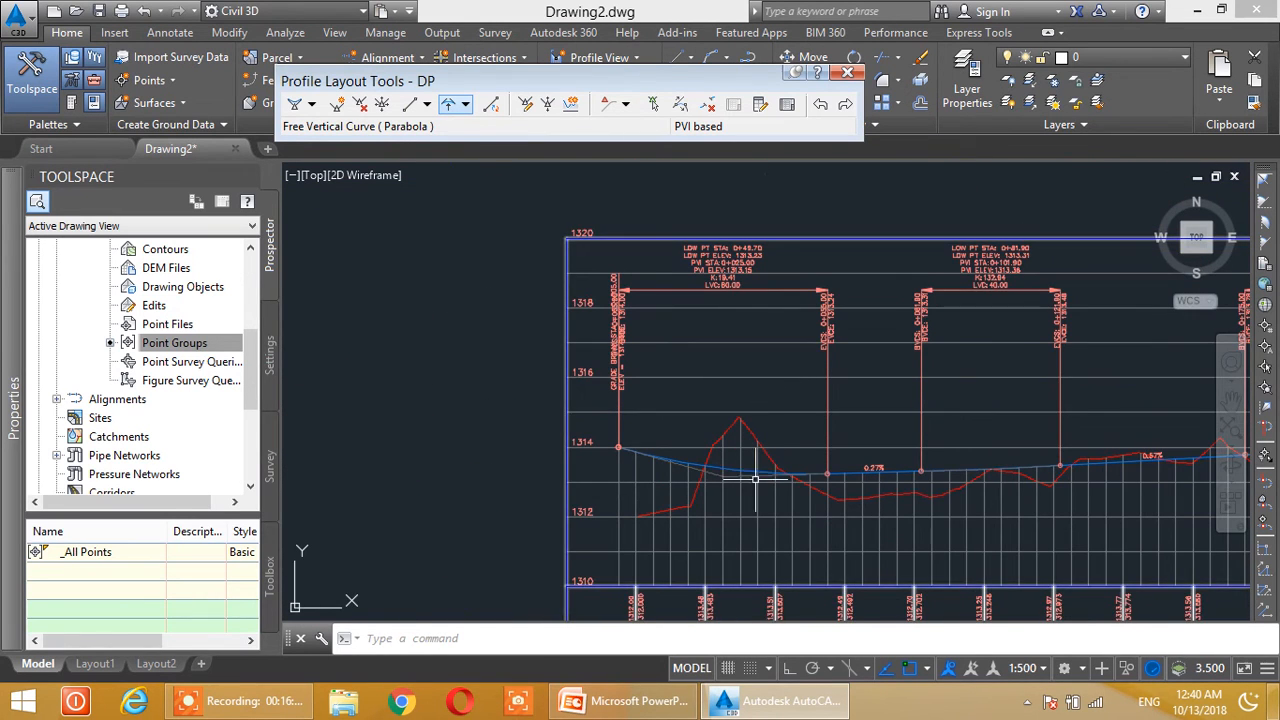
scroll(760, 432, "up", 6)
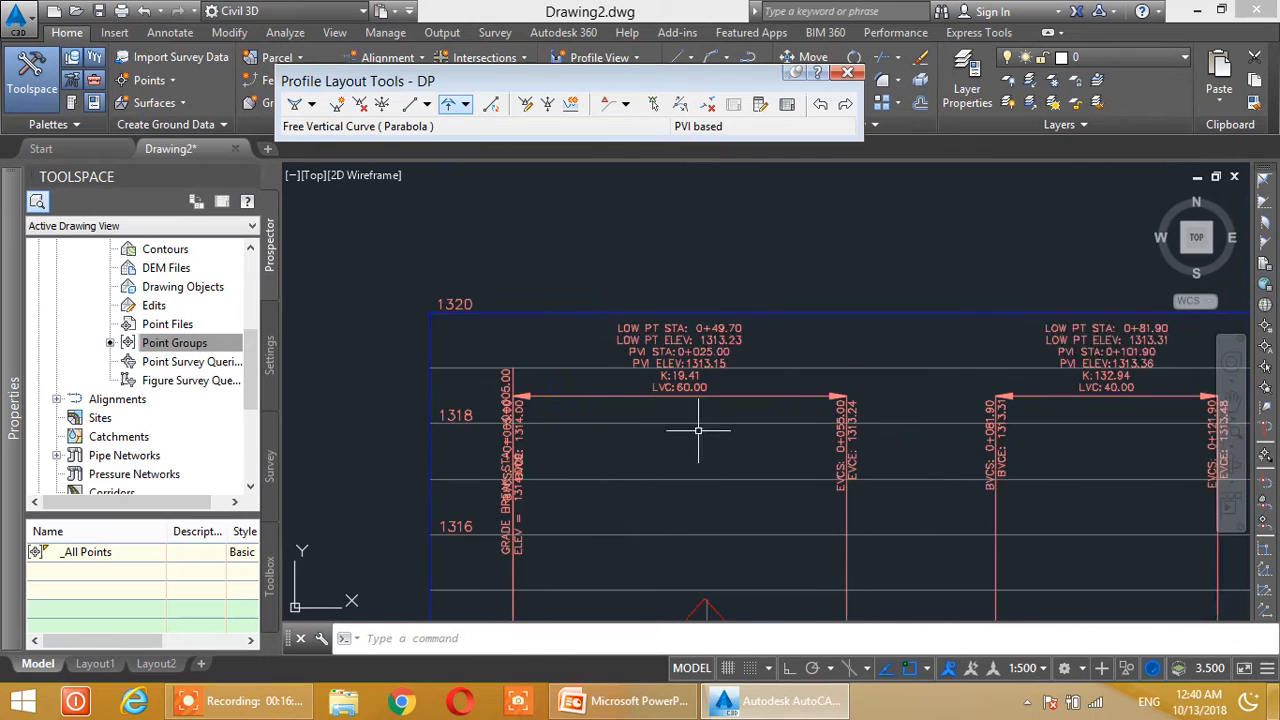
middle_click_drag(671, 491, 734, 346)
scroll(571, 409, "up", 3)
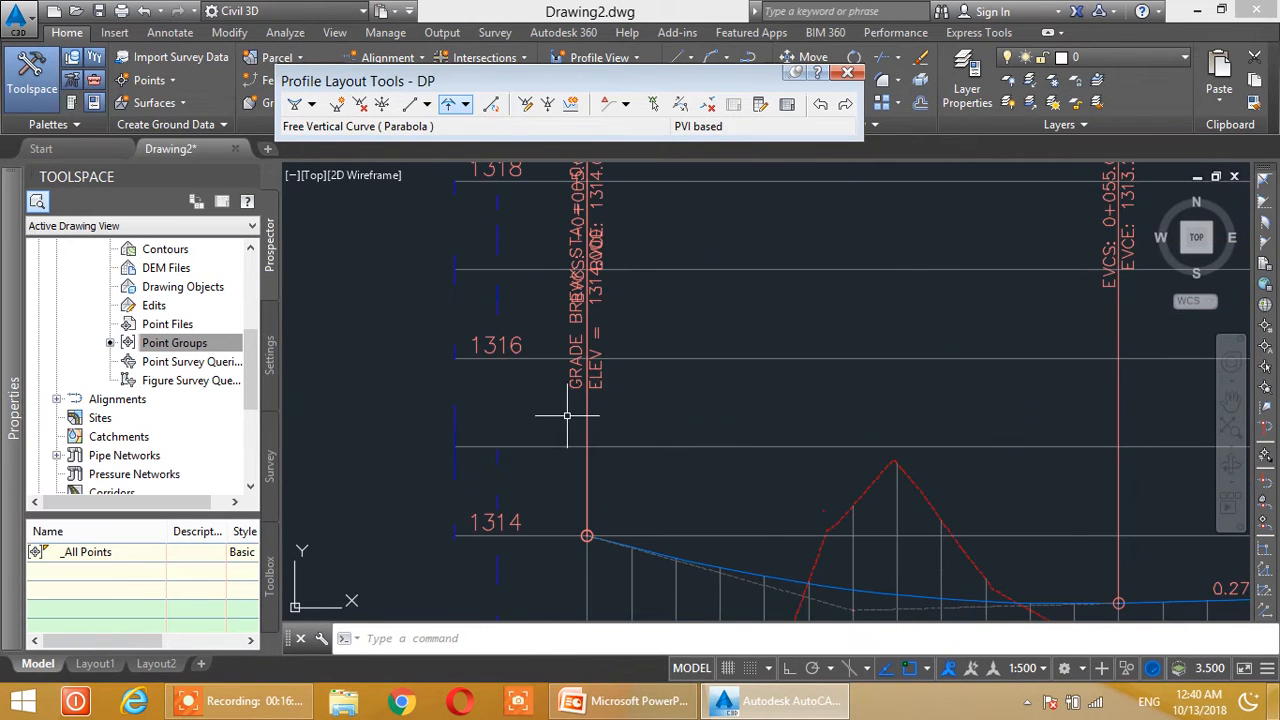
scroll(600, 390, "up", 6)
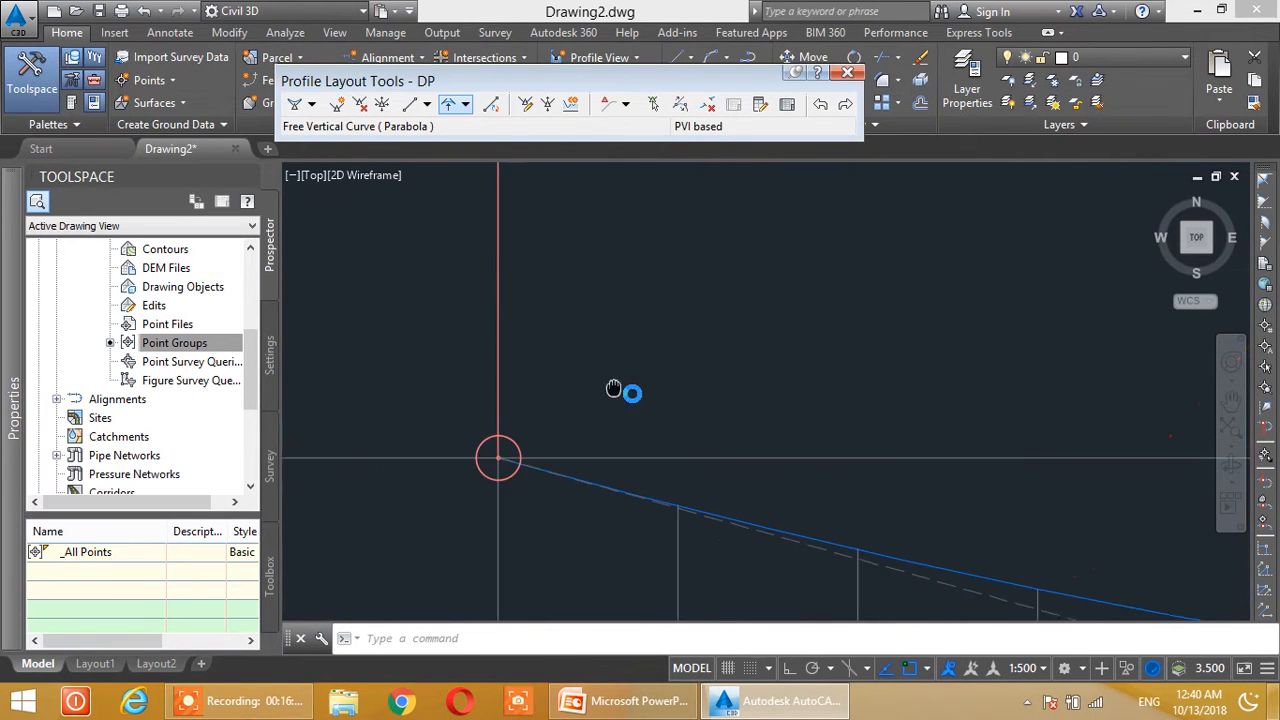
left_click(509, 453)
left_click(503, 476)
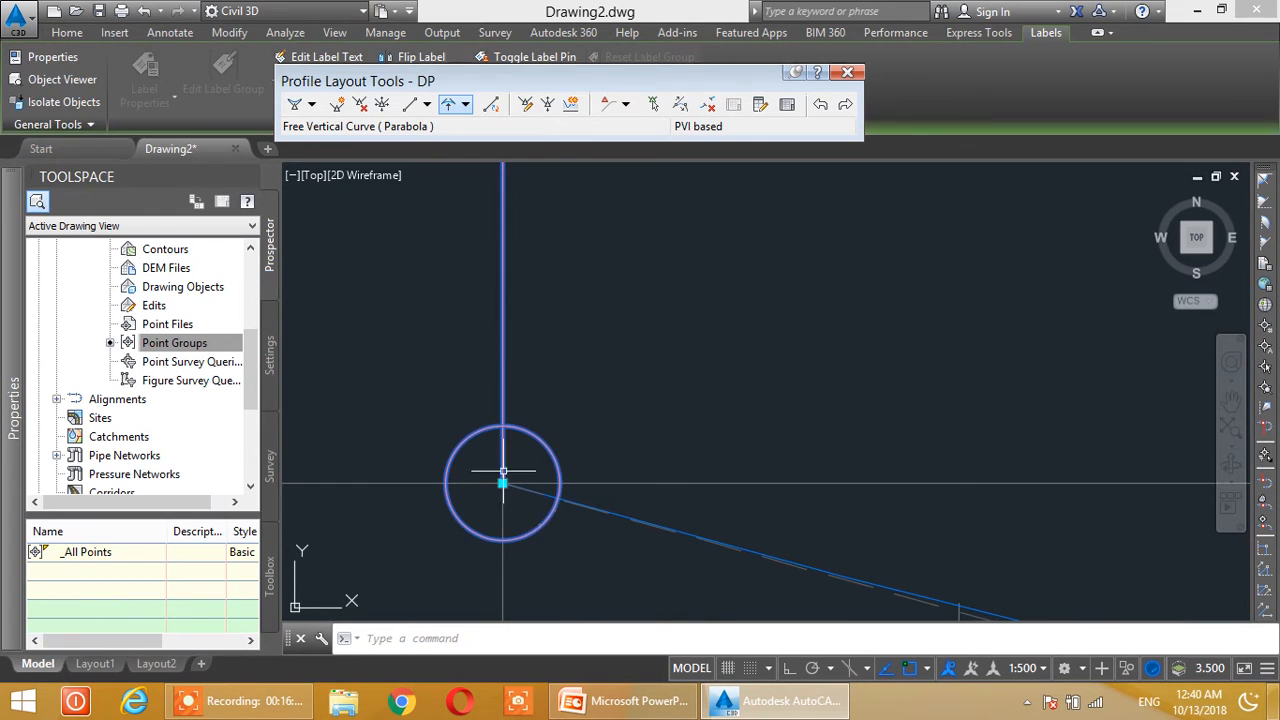
left_click(502, 484)
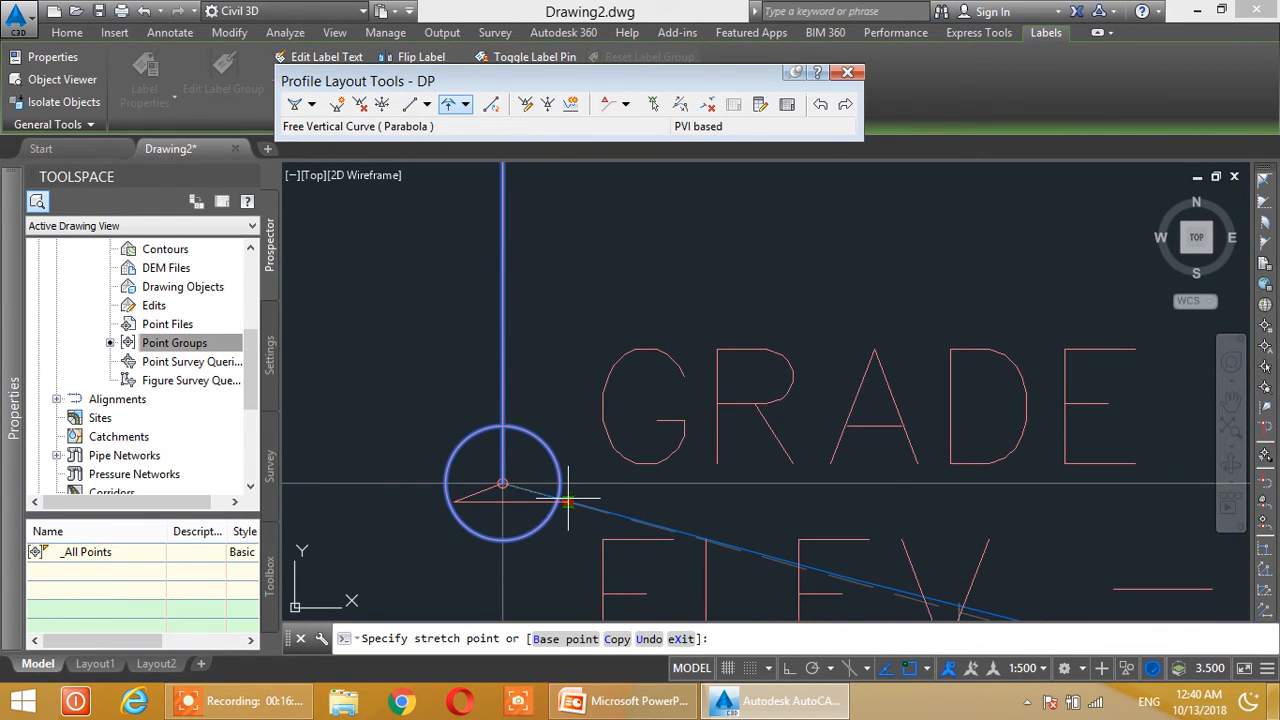
key("Escape")
key("Escape")
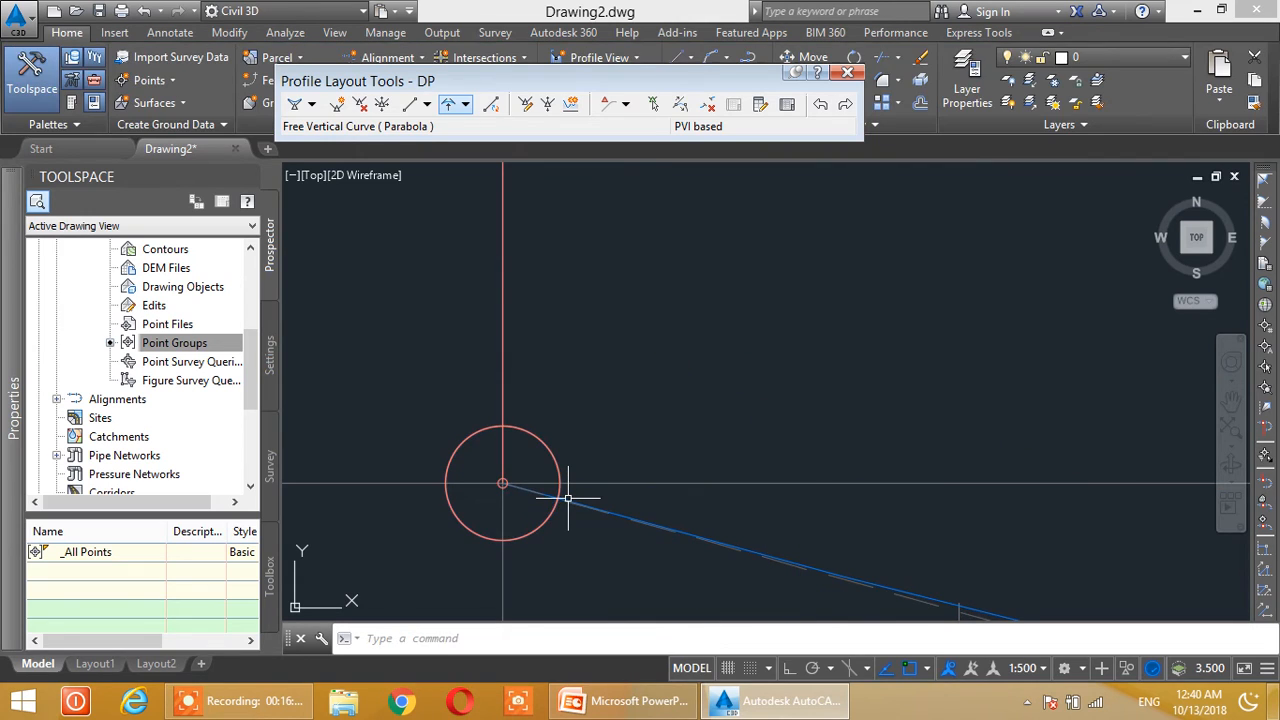
left_click(547, 441)
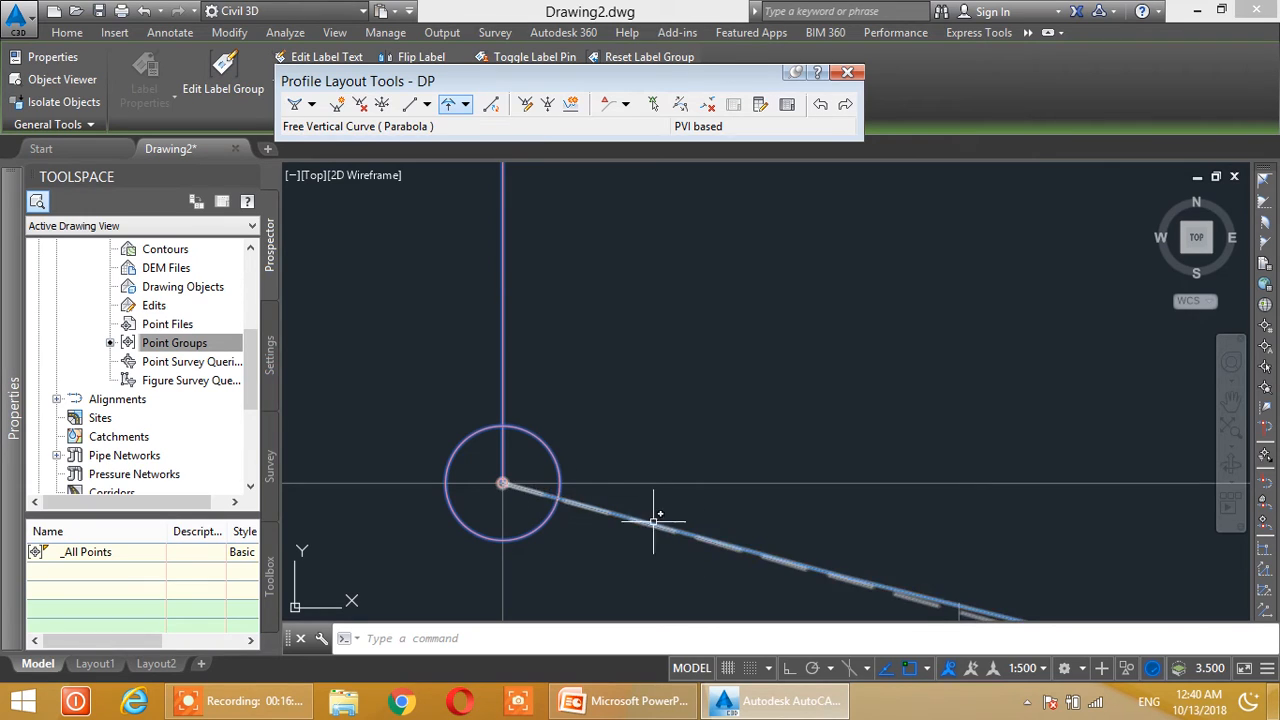
key("Escape")
Select the DP profile and stretch its start grip outward, giving the first sag curve a length of about 65 m.
scroll(697, 540, "up", 3)
scroll(697, 540, "up", 1)
left_click(712, 532)
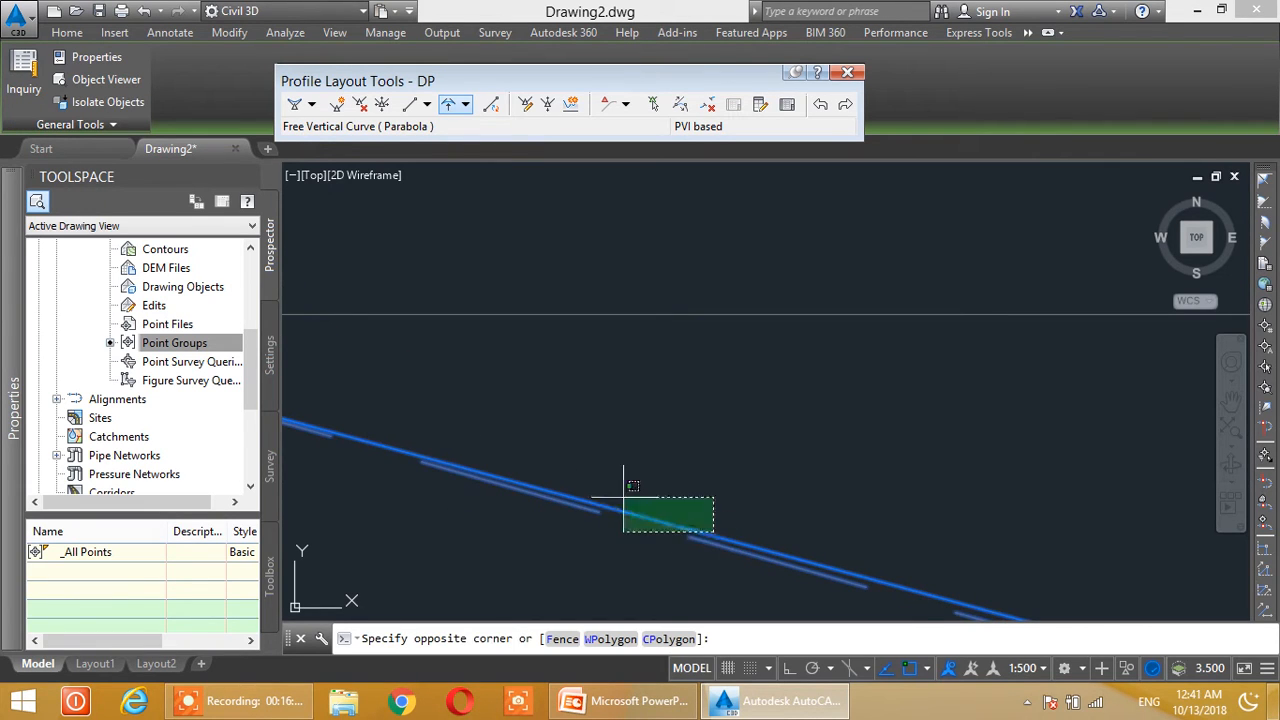
scroll(623, 490, "down", 2)
middle_click_drag(523, 471, 858, 468)
scroll(690, 420, "down", 2)
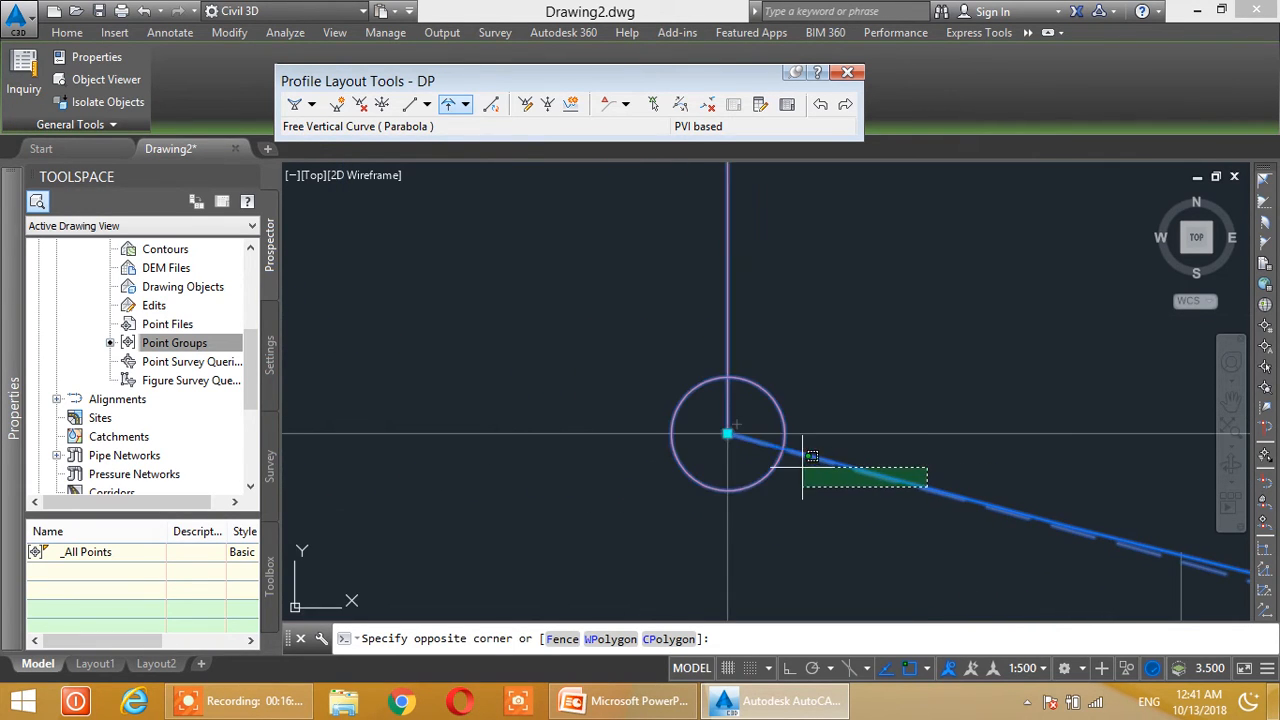
left_click(727, 433)
left_click(727, 433)
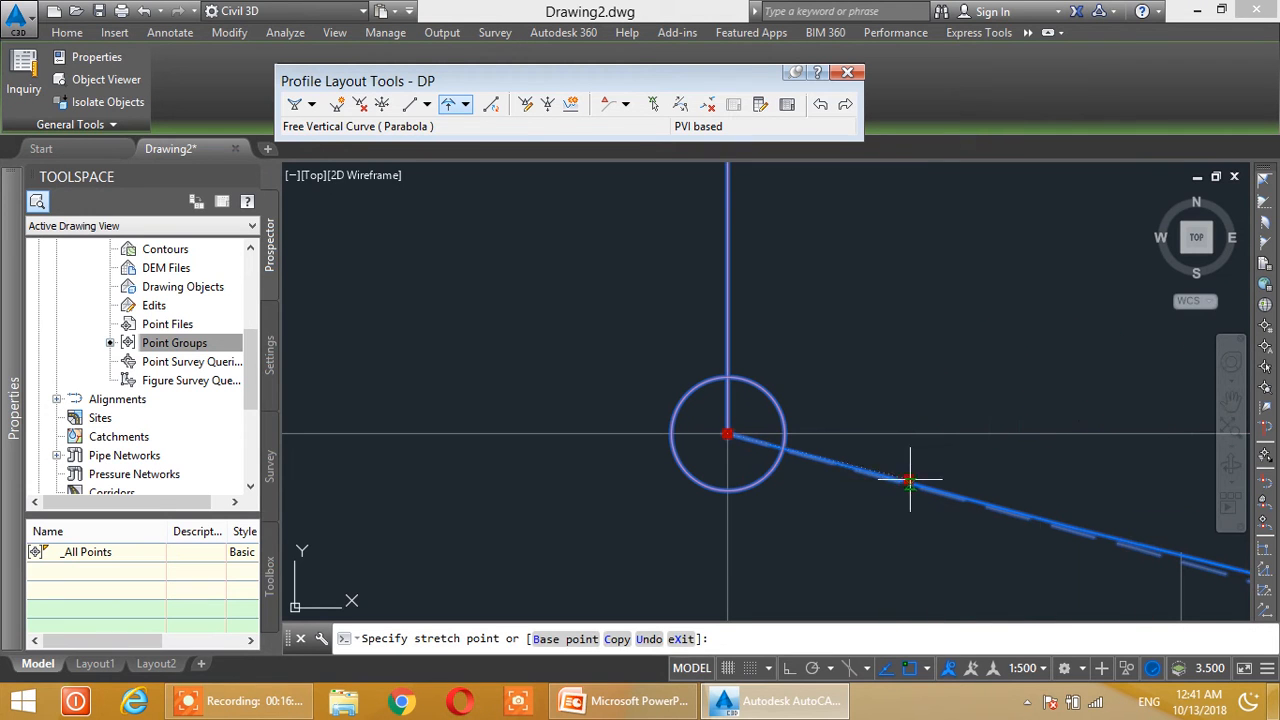
left_click(500, 463)
Examine the stretched DP profile along the whole profile view, then clear the selection.
scroll(597, 460, "down", 2)
scroll(610, 465, "down", 2)
middle_click_drag(671, 486, 803, 422)
scroll(803, 422, "down", 4)
scroll(750, 395, "up", 5)
scroll(714, 449, "down", 2)
scroll(714, 449, "up", 1)
scroll(829, 520, "down", 3)
middle_click_drag(829, 520, 488, 415)
middle_click_drag(755, 399, 409, 525)
scroll(876, 426, "down", 4)
middle_click_drag(926, 471, 830, 422)
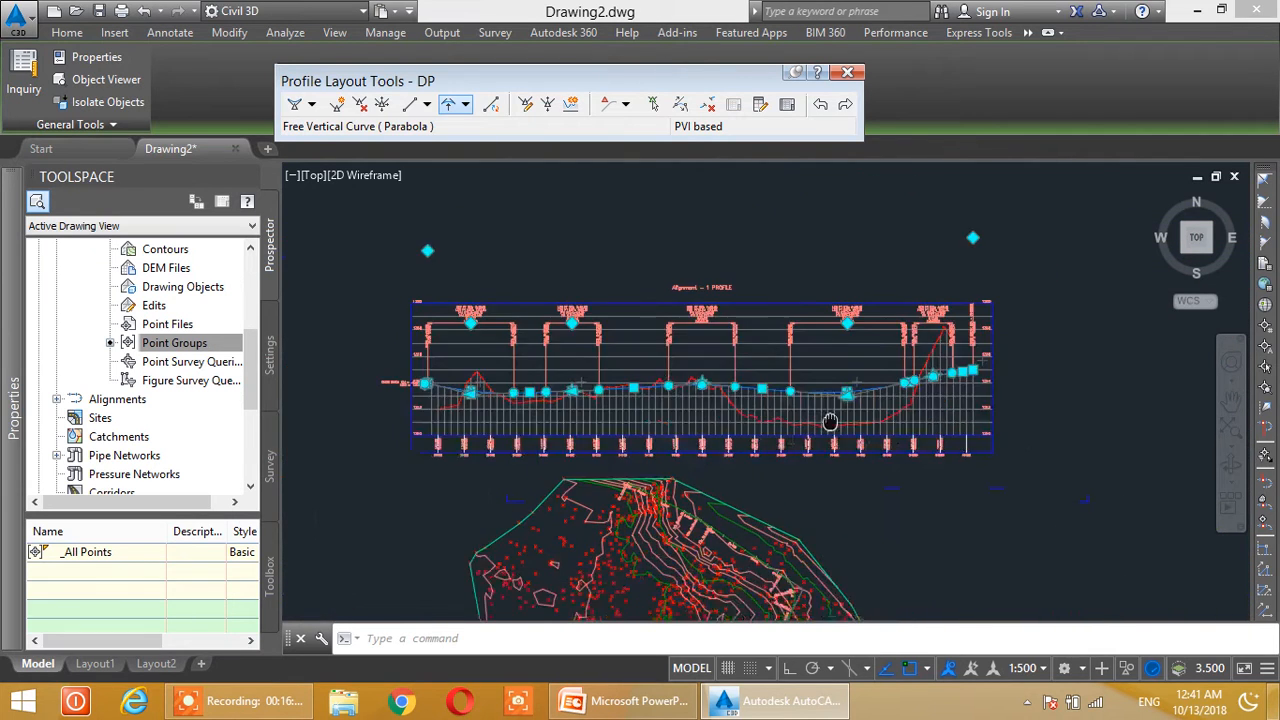
scroll(830, 422, "up", 4)
key("Escape")
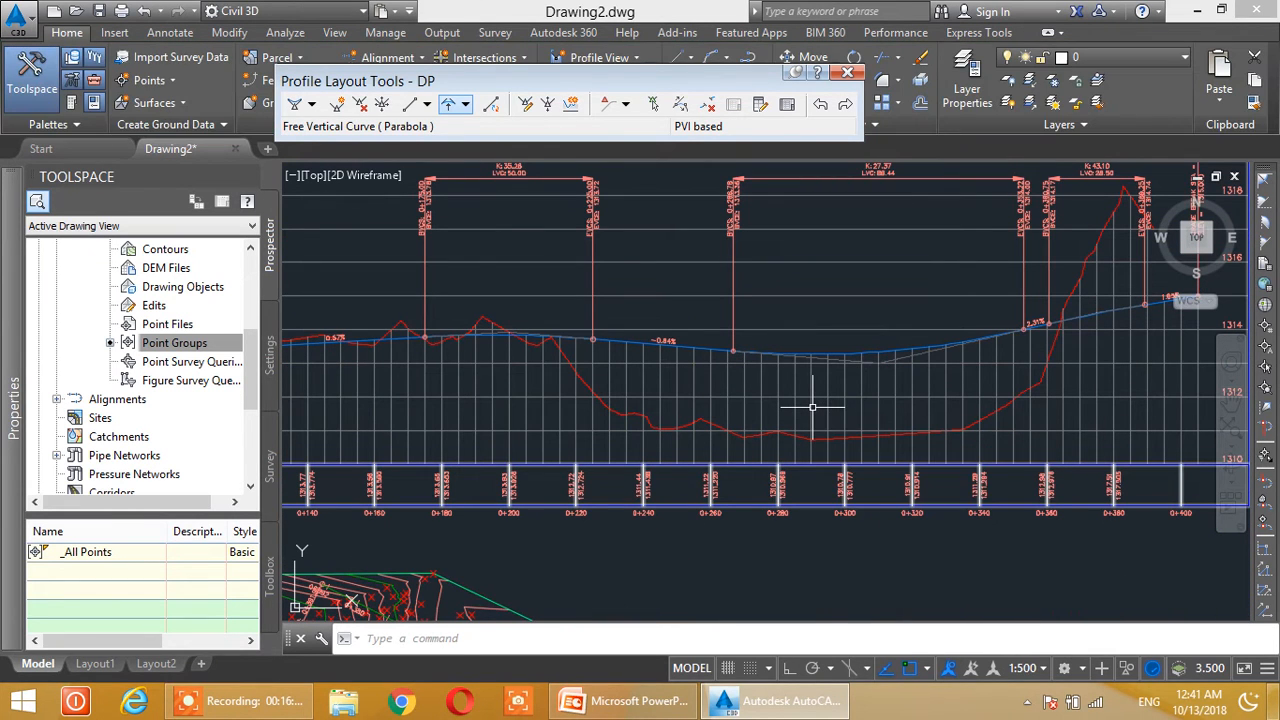
Examine the elevation values in the data band beneath the profile view and compare them with the DP and ground lines.
scroll(846, 323, "down", 3)
middle_click_drag(751, 371, 857, 372)
scroll(776, 373, "up", 5)
scroll(915, 400, "up", 2)
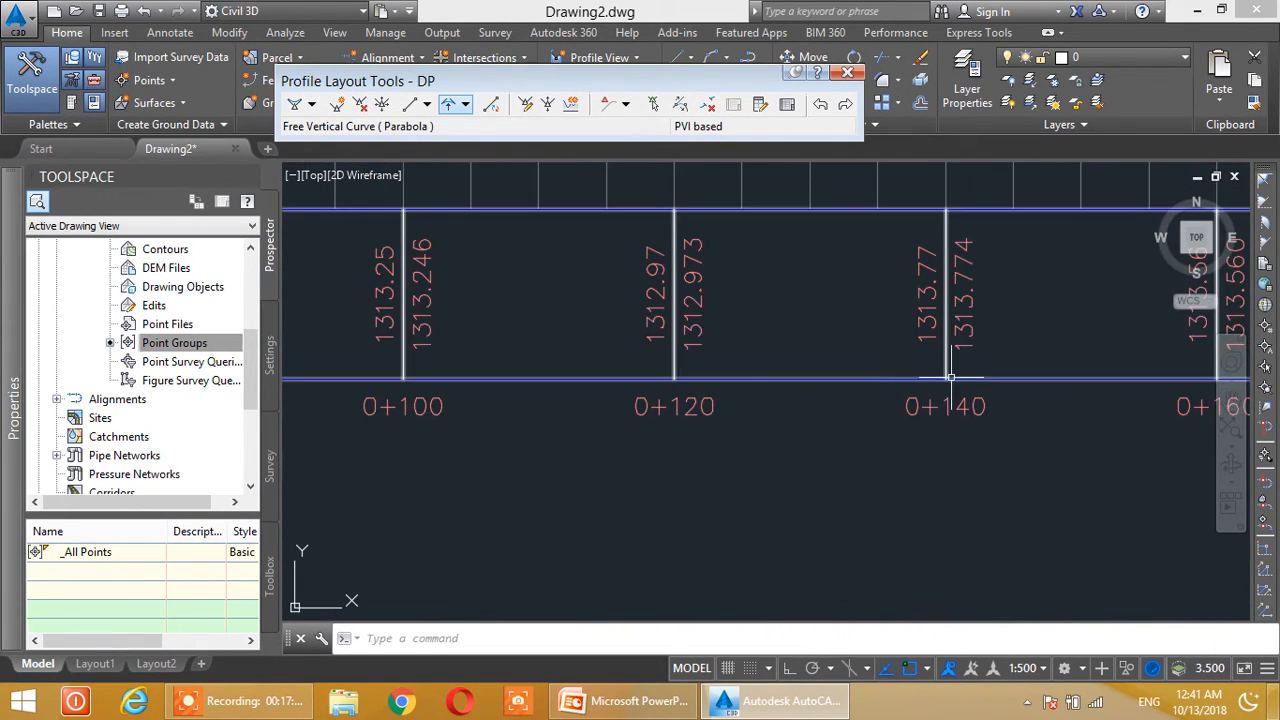
scroll(849, 410, "up", 2)
scroll(829, 409, "down", 3)
scroll(829, 409, "down", 4)
scroll(800, 386, "up", 2)
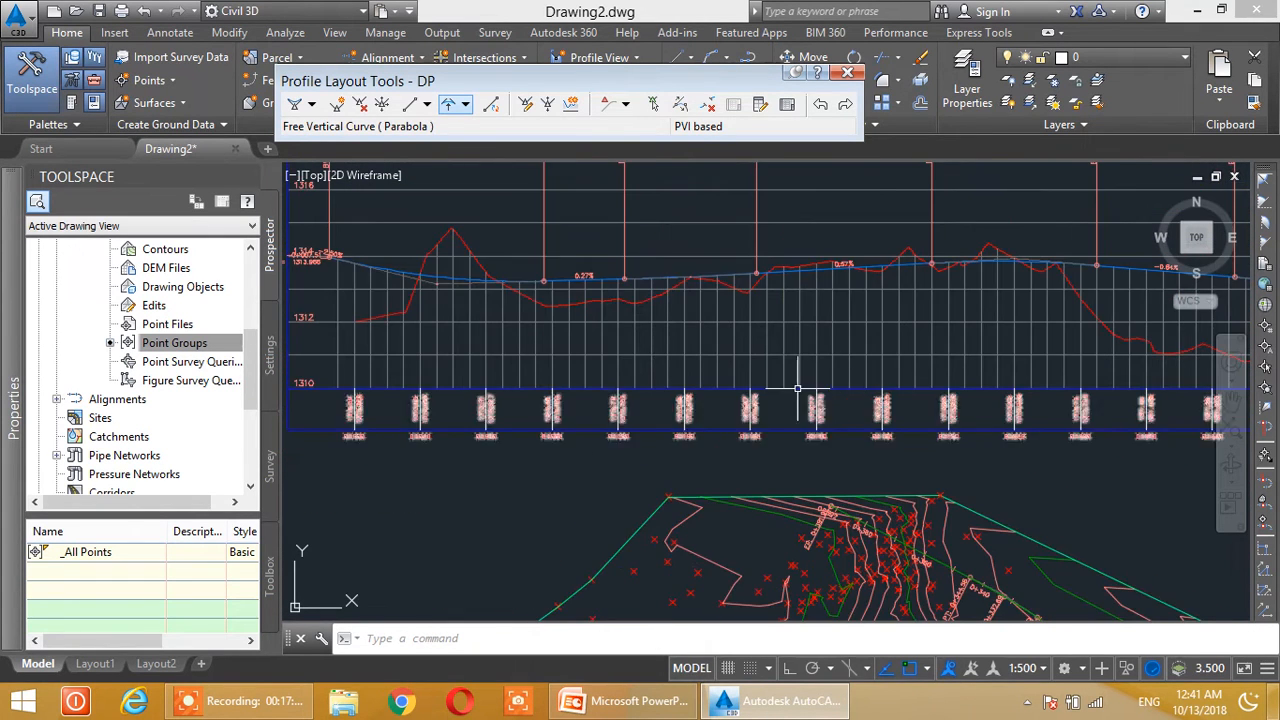
scroll(792, 377, "up", 3)
scroll(845, 390, "down", 2)
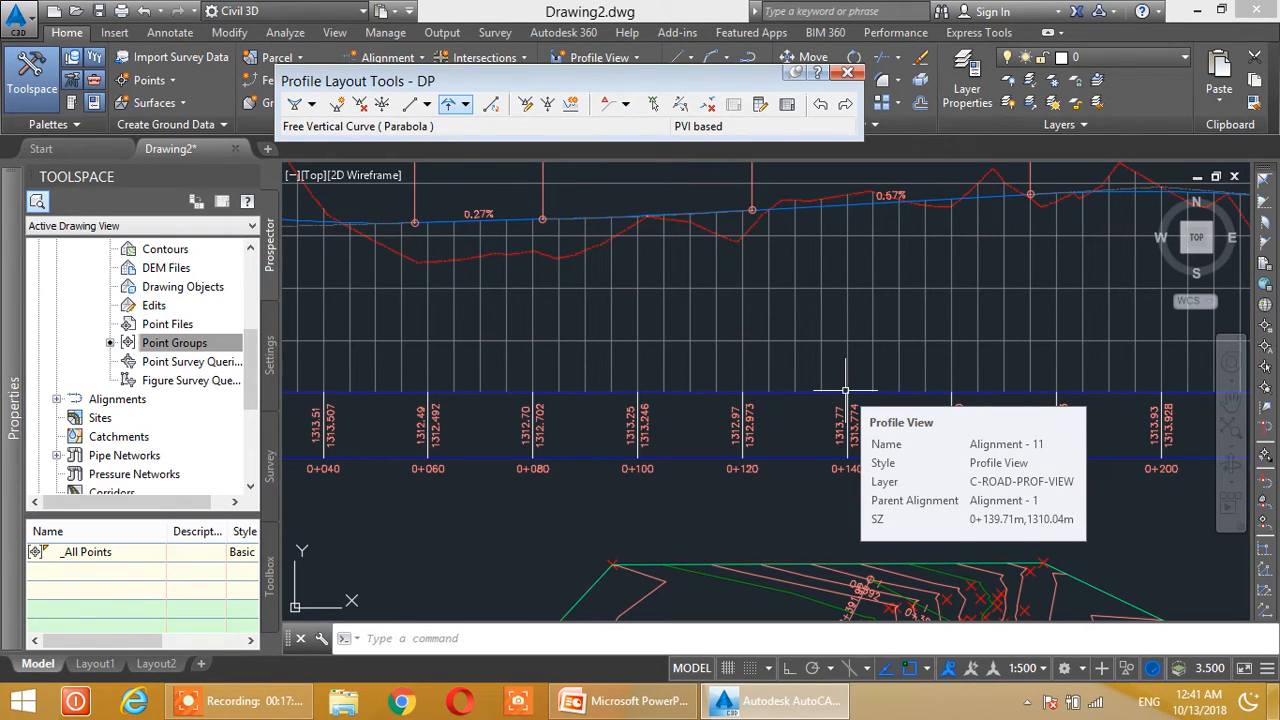
middle_click_drag(846, 320, 846, 389)
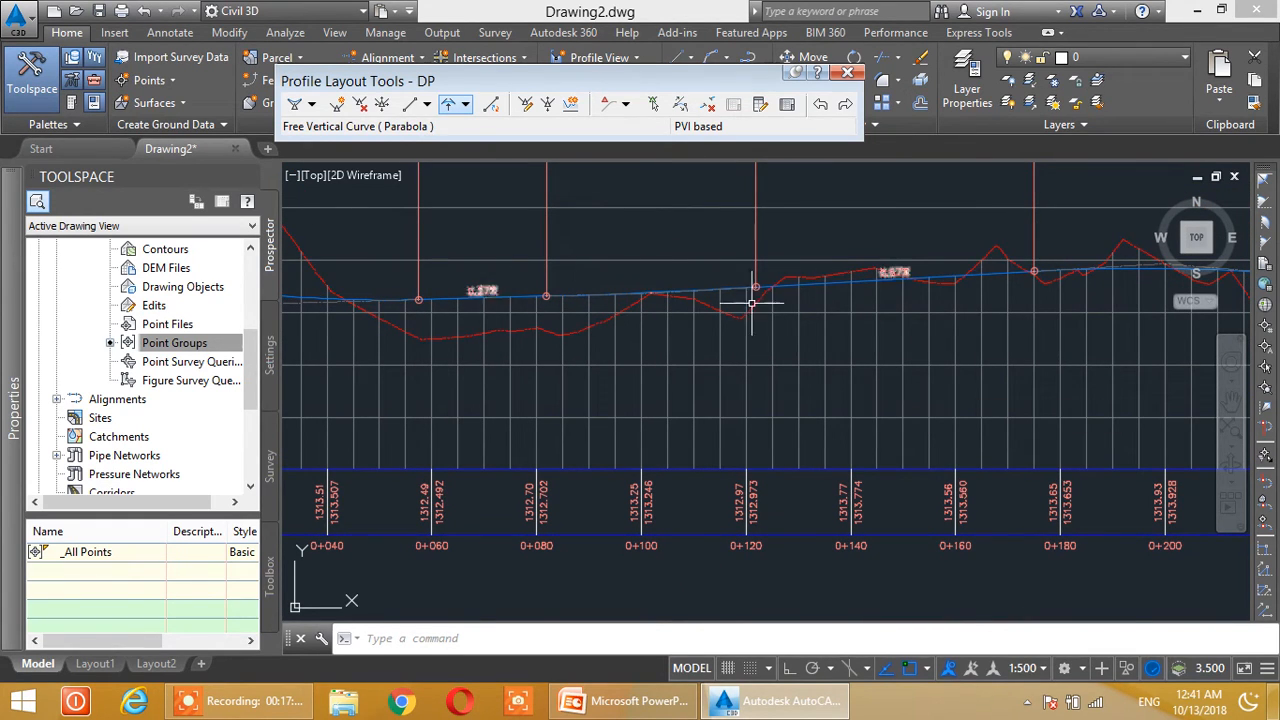
scroll(978, 368, "down", 2)
scroll(829, 384, "up", 2)
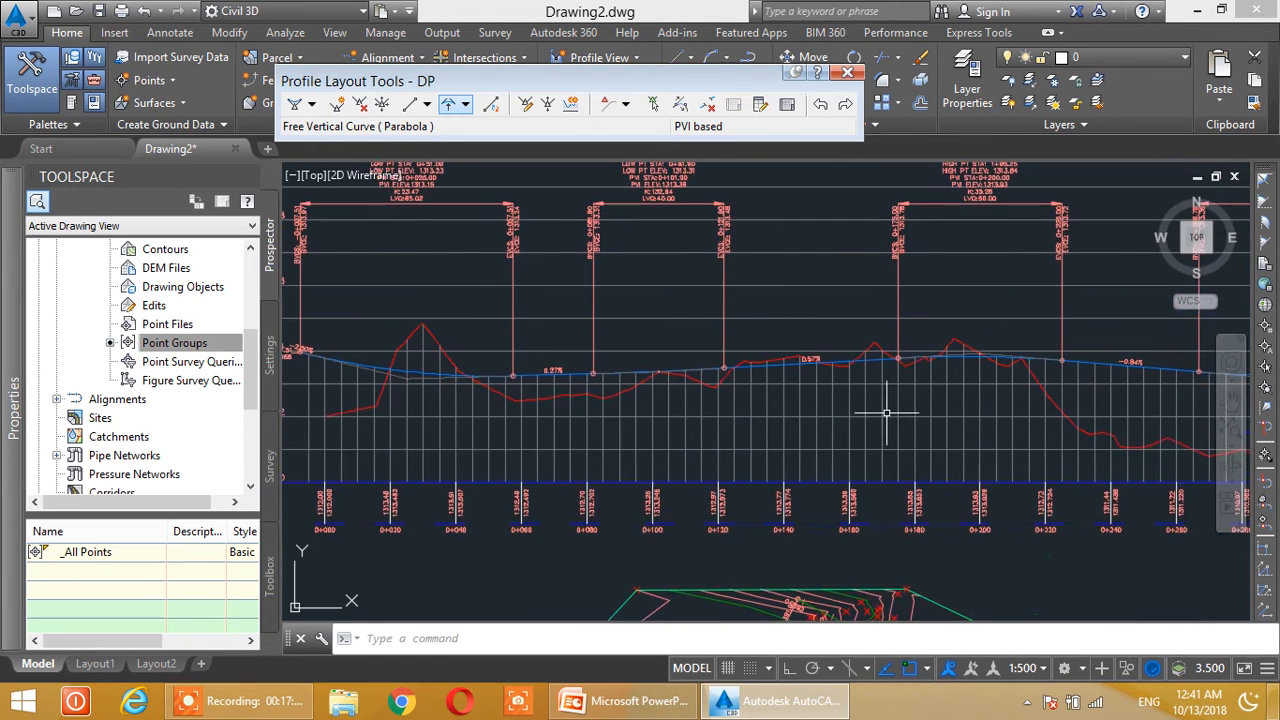
Open the profile view's properties and go to the profile columns of its bottom Profile Data band.
left_click(886, 415)
left_click(889, 382)
right_click(889, 382)
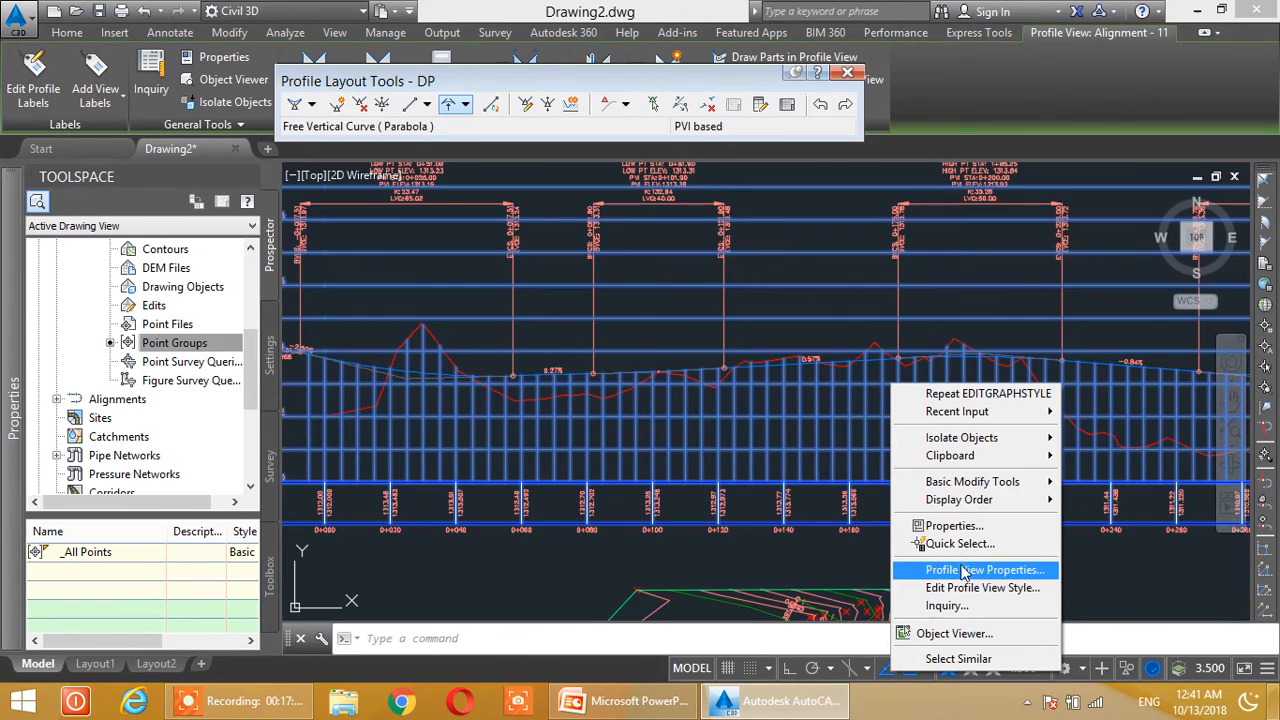
left_click(962, 569)
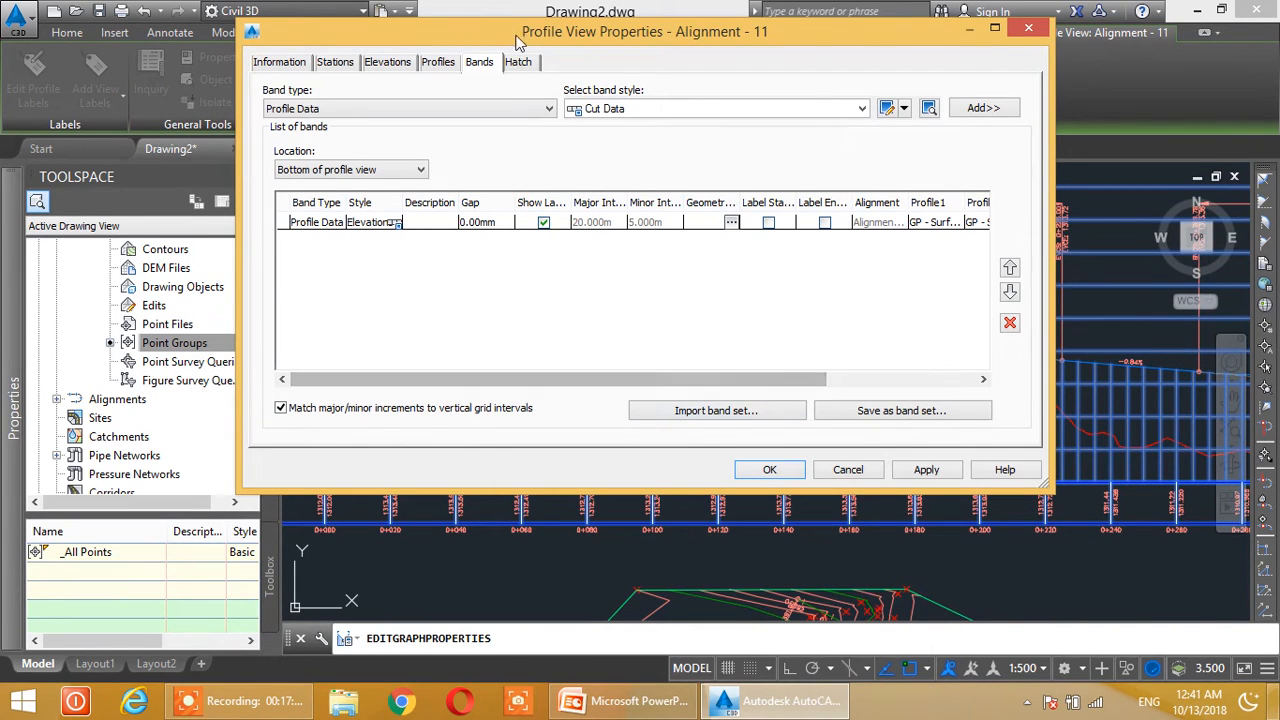
left_click_drag(690, 379, 845, 383)
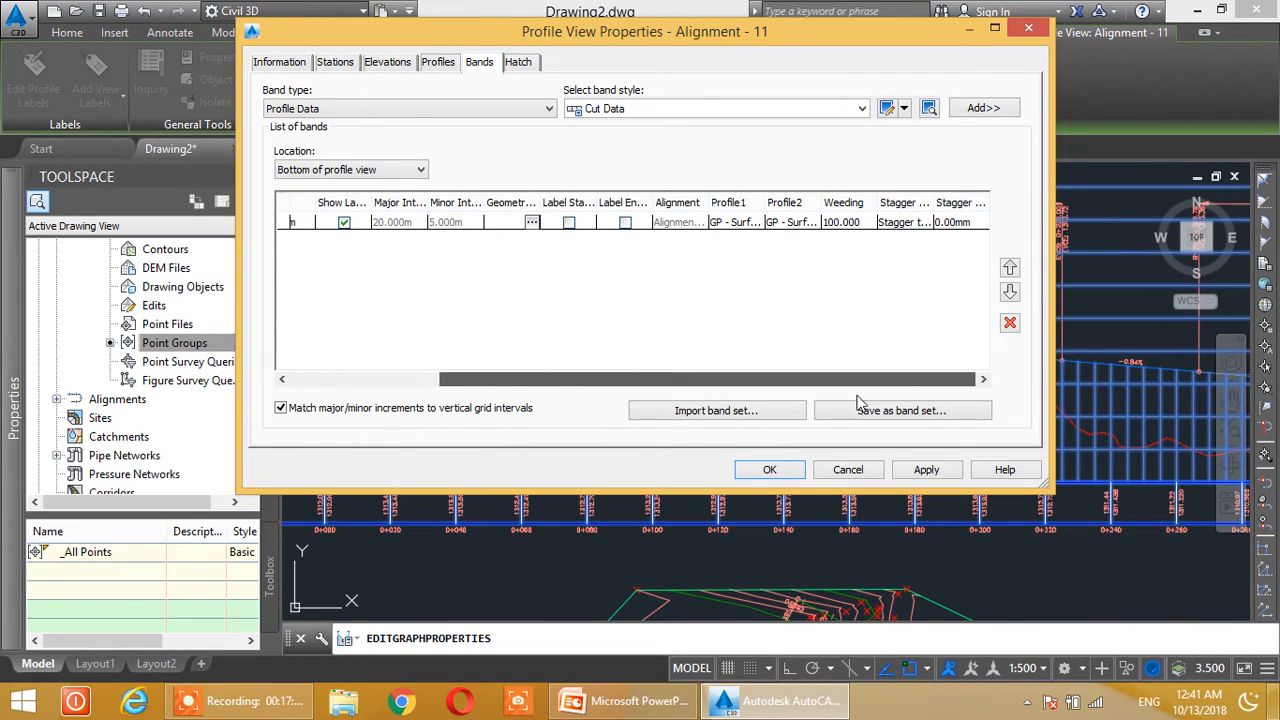
Set the elevation band's Profile2 to DP, keeping GP - Surface (1) as Profile1, and apply the change to the profile view.
left_click(744, 225)
left_click(744, 224)
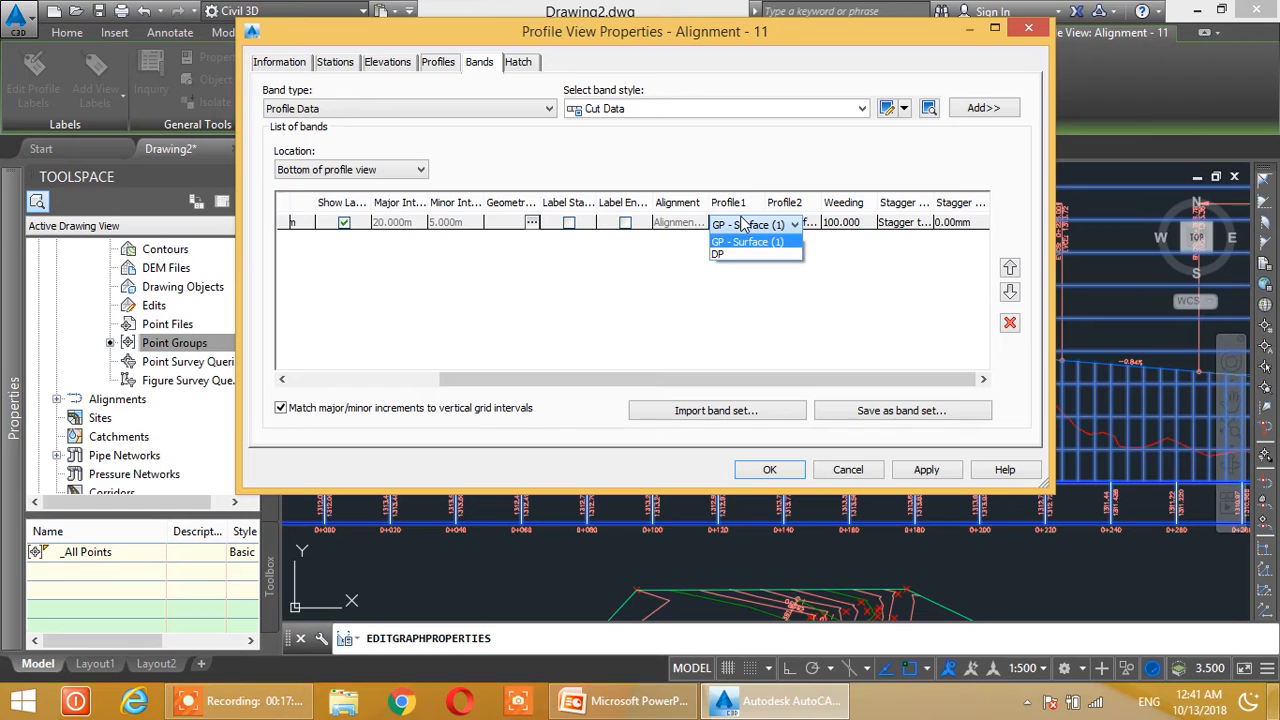
left_click(742, 222)
left_click(744, 223)
left_click(848, 223)
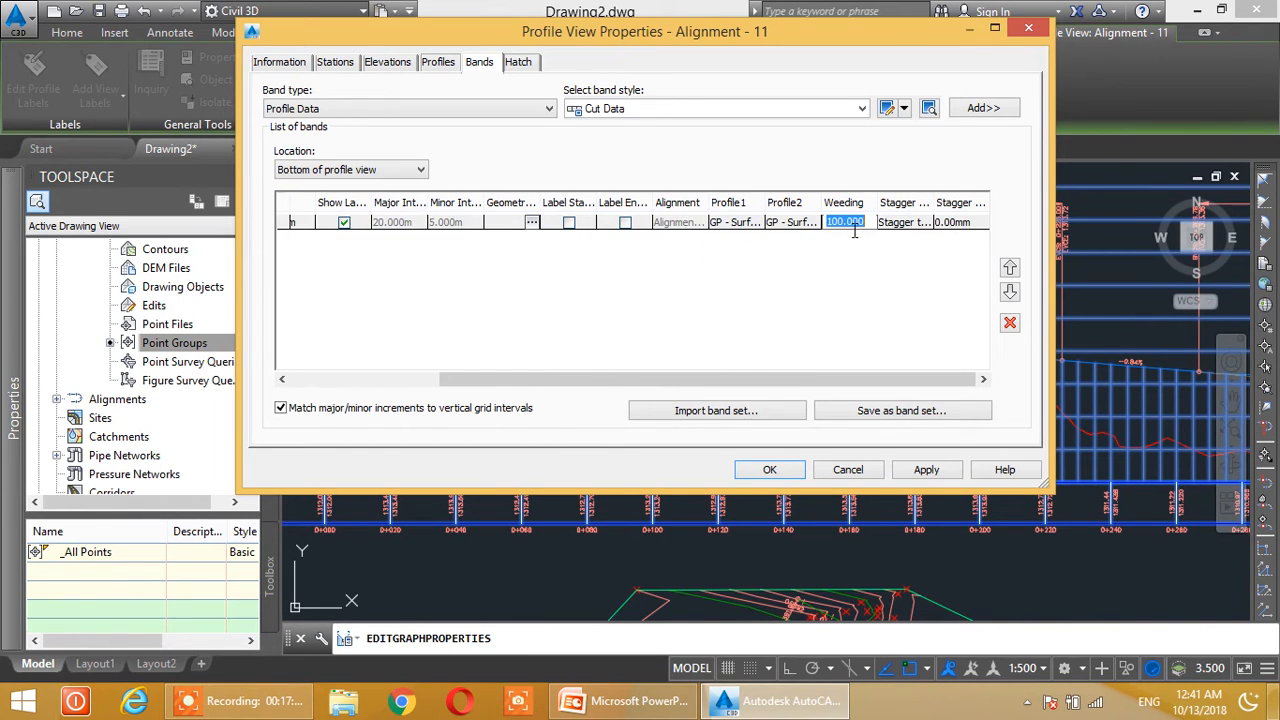
left_click(791, 224)
left_click(784, 255)
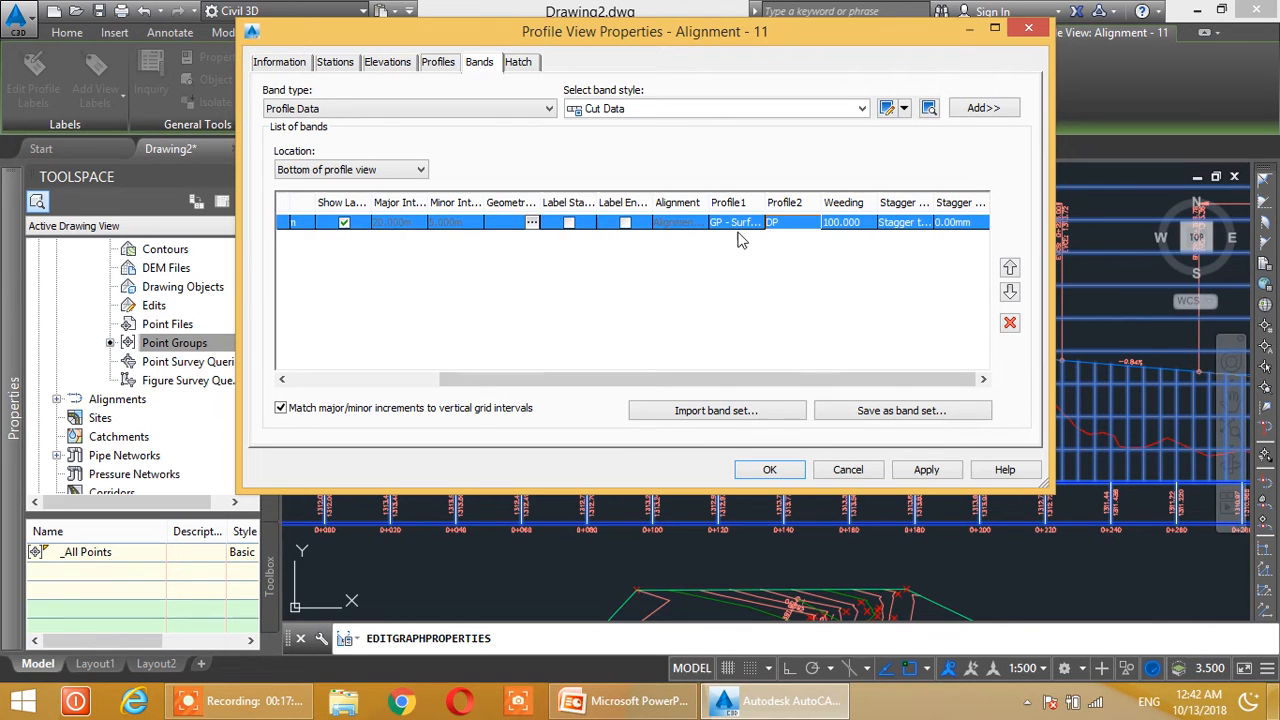
left_click(925, 470)
left_click(921, 476)
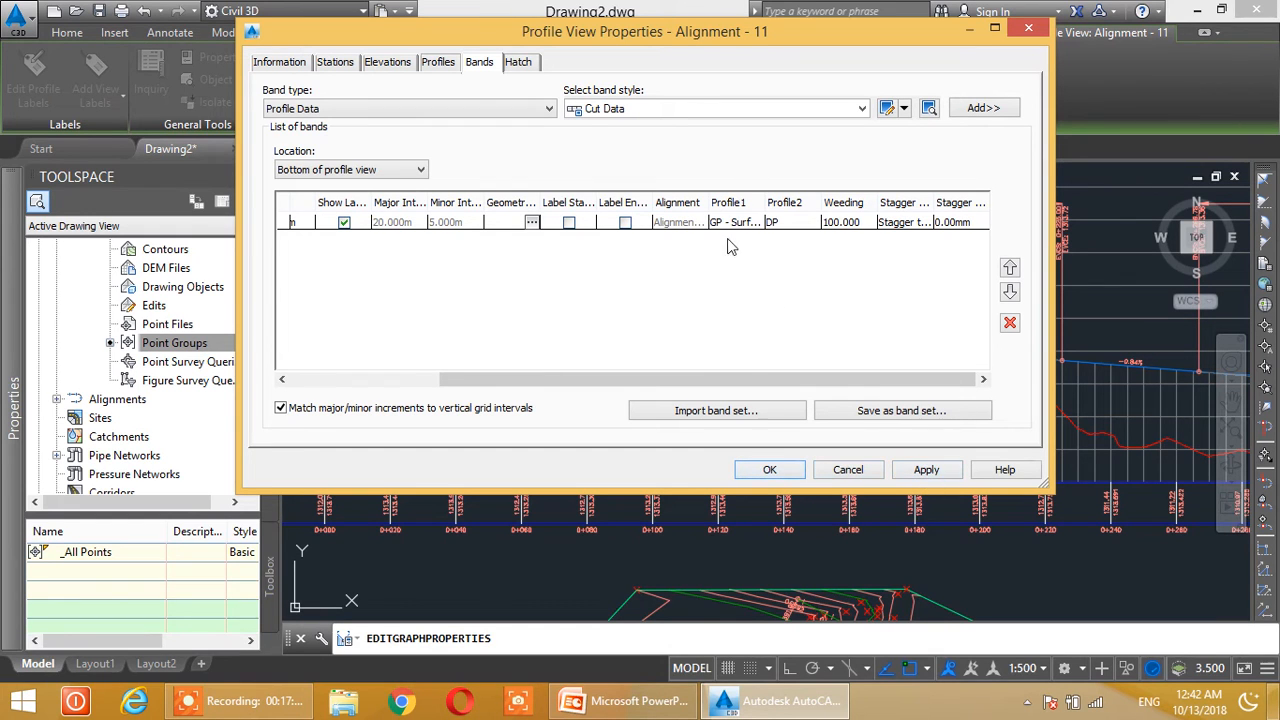
left_click(786, 473)
Examine the paired ground and design elevations in the data band around stations 0+160 and 0+300.
scroll(846, 509, "up", 5)
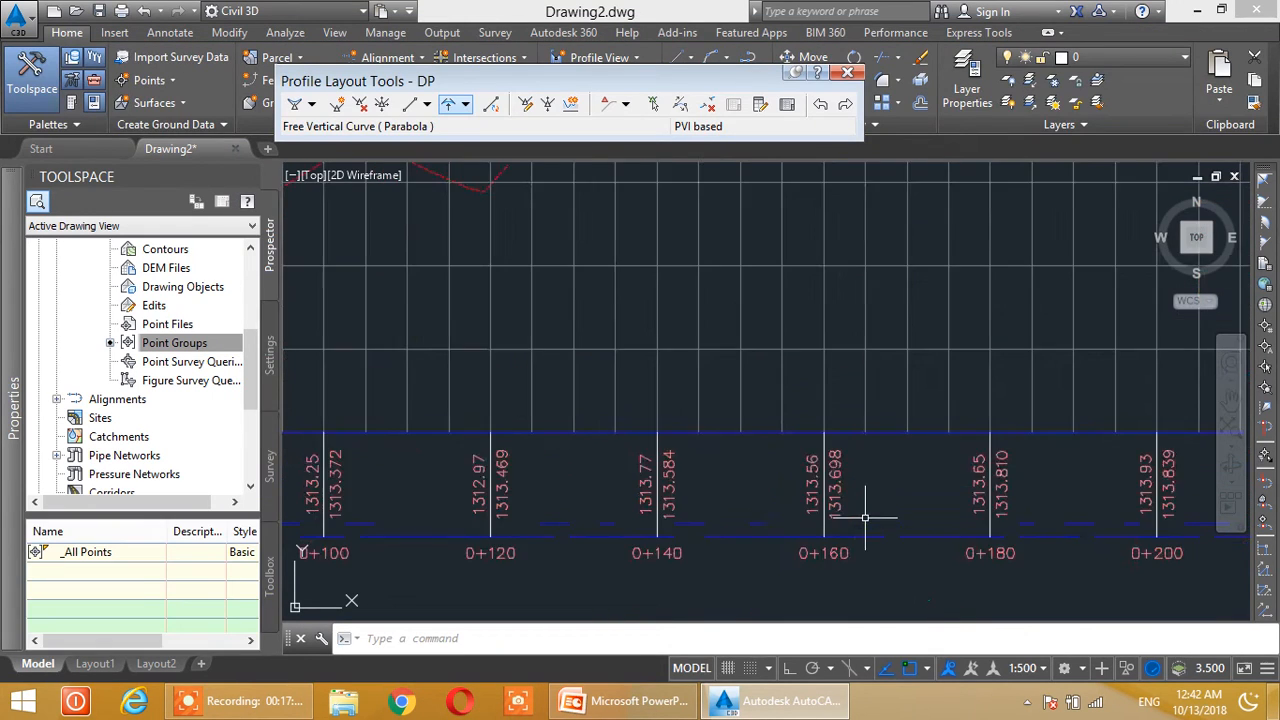
middle_click_drag(819, 513, 820, 443)
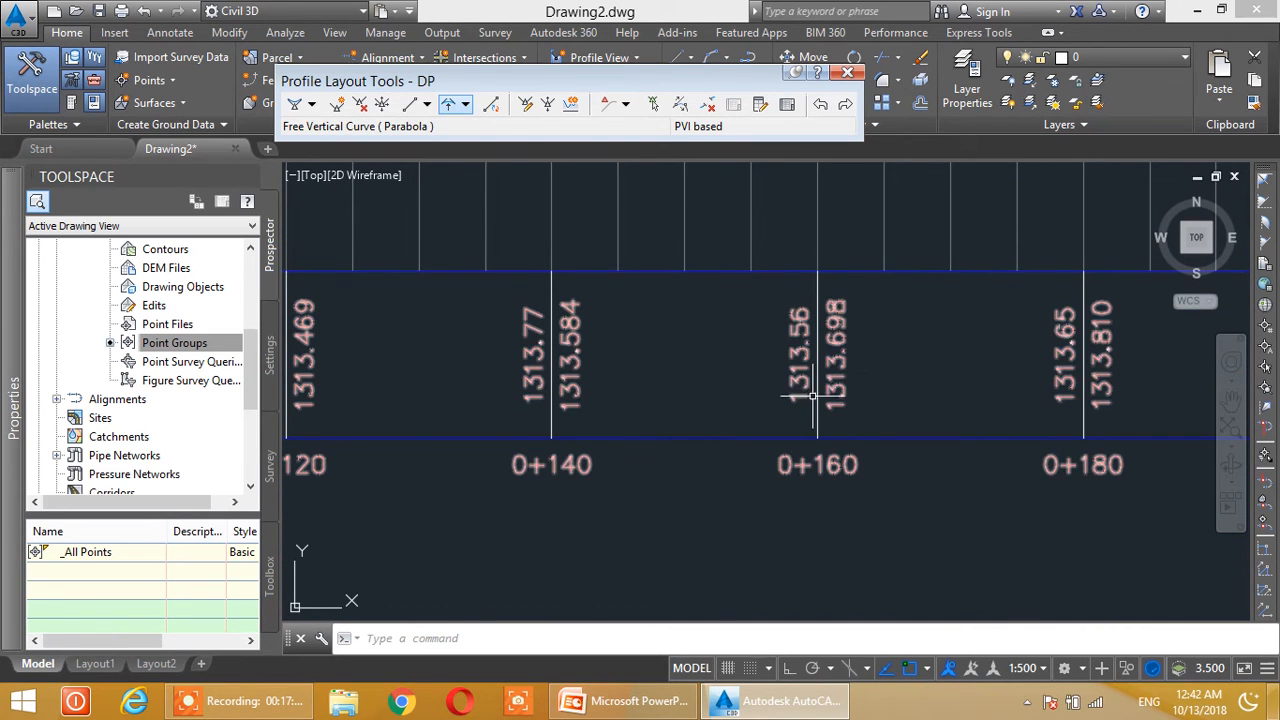
scroll(812, 398, "down", 5)
scroll(890, 340, "up", 5)
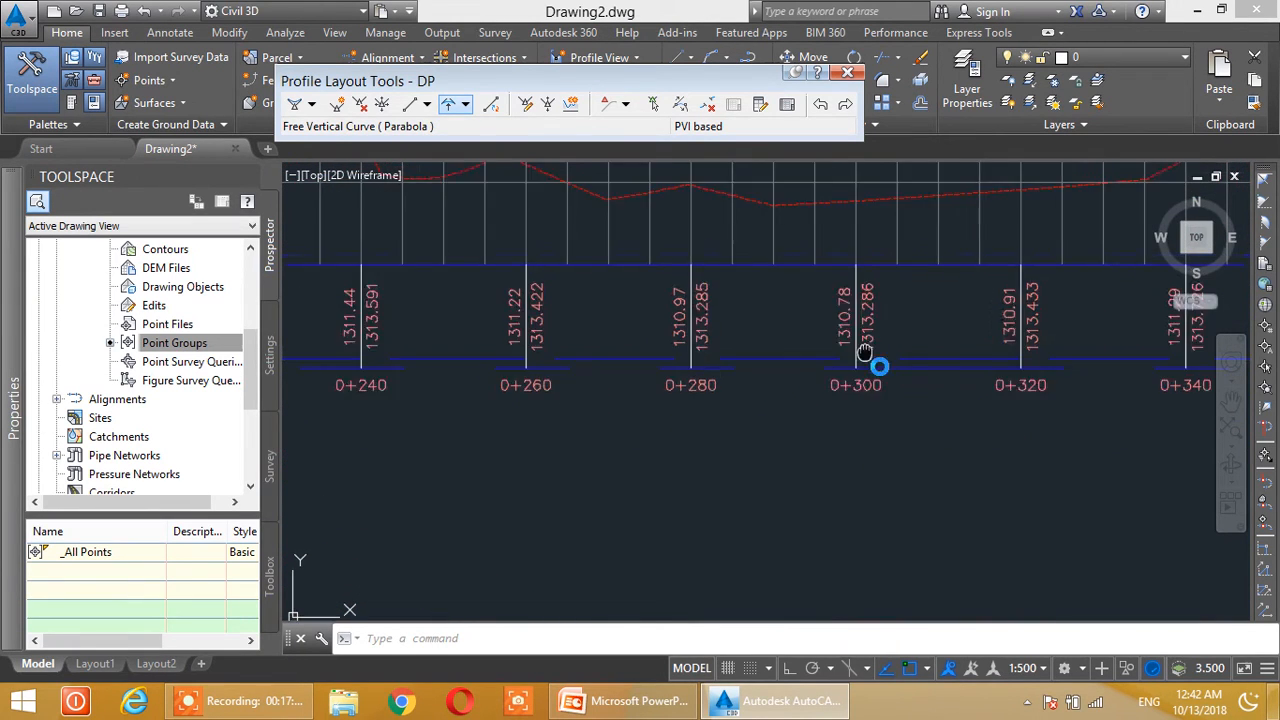
middle_click_drag(866, 352, 841, 432)
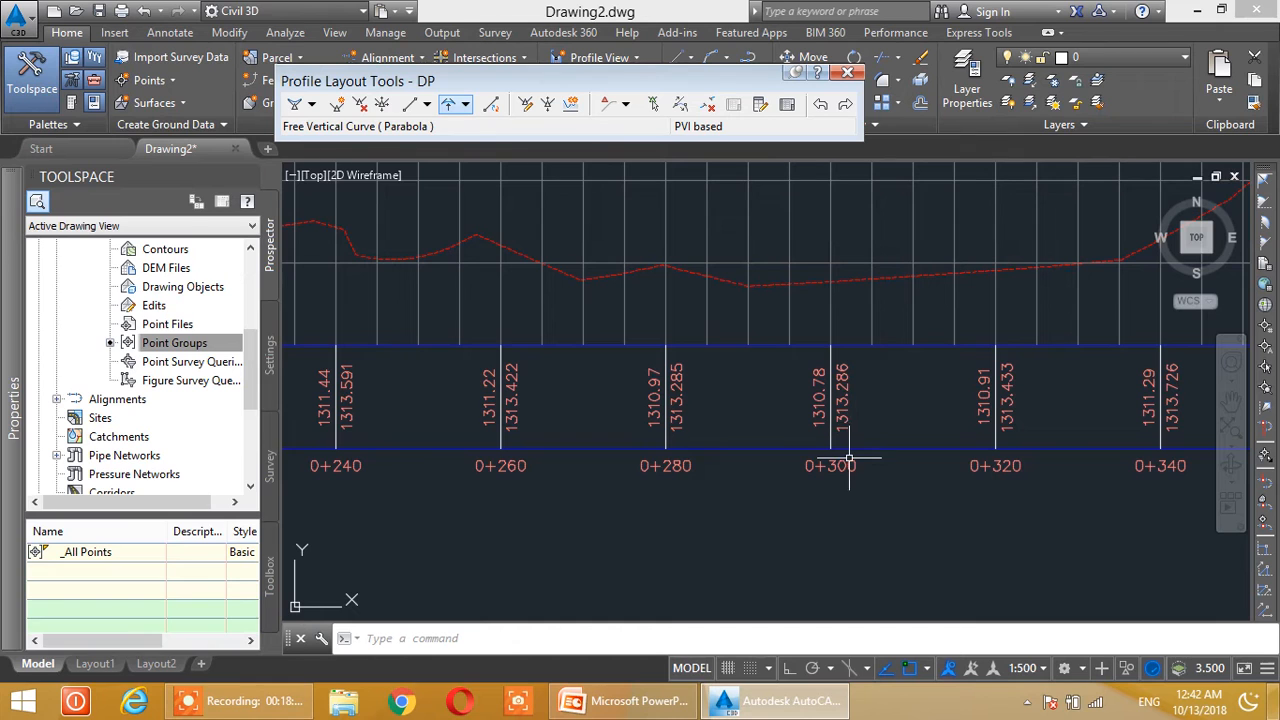
middle_click_drag(845, 385, 829, 471)
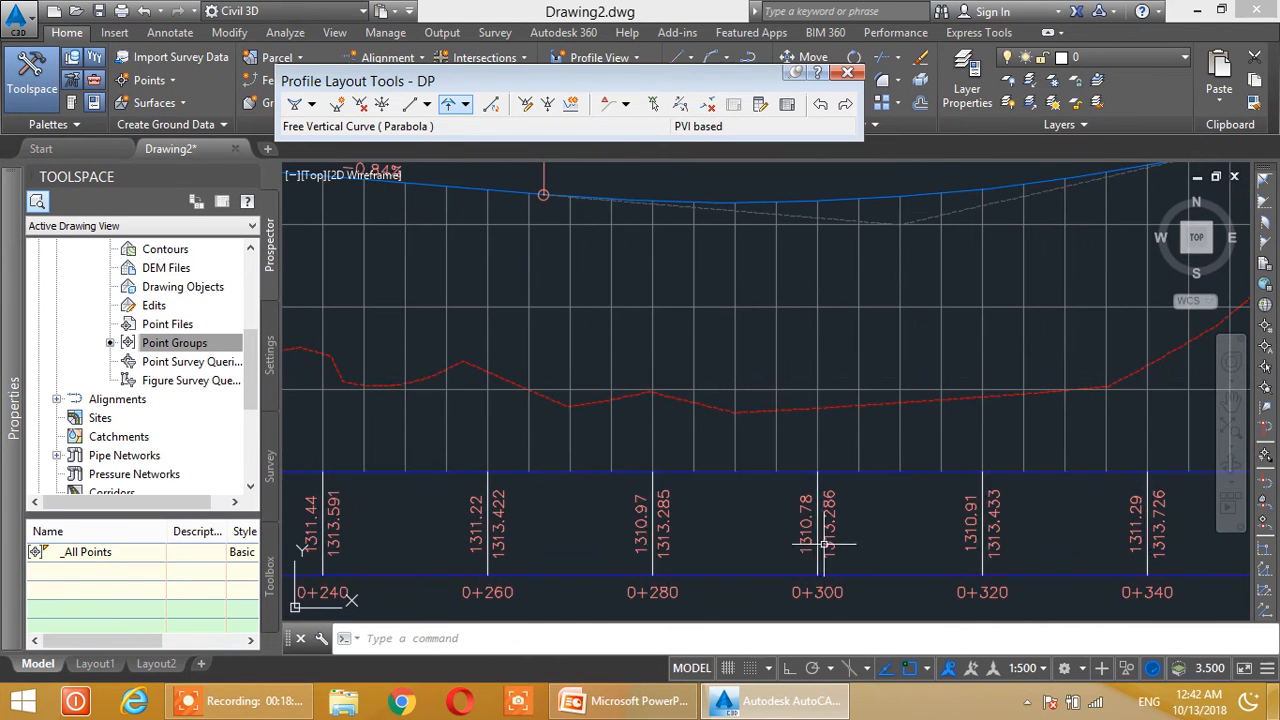
middle_click_drag(820, 534, 843, 400)
scroll(845, 405, "down", 4)
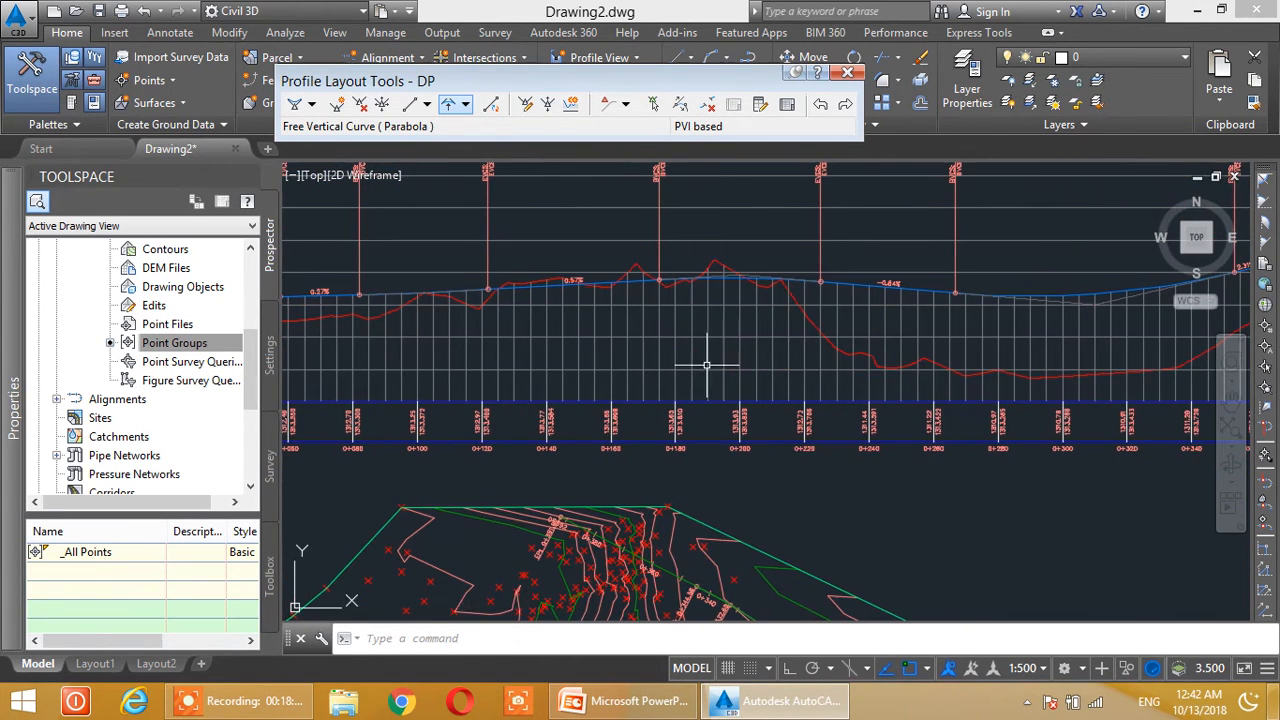
Compare the DP line with the ground line and the band elevations along the length of the profile view.
middle_click_drag(537, 458, 751, 421)
scroll(750, 421, "up", 4)
middle_click_drag(562, 448, 774, 378)
middle_click_drag(653, 398, 655, 426)
middle_click_drag(1076, 284, 868, 391)
scroll(977, 361, "down", 4)
middle_click_drag(1071, 397, 725, 426)
middle_click_drag(980, 372, 803, 375)
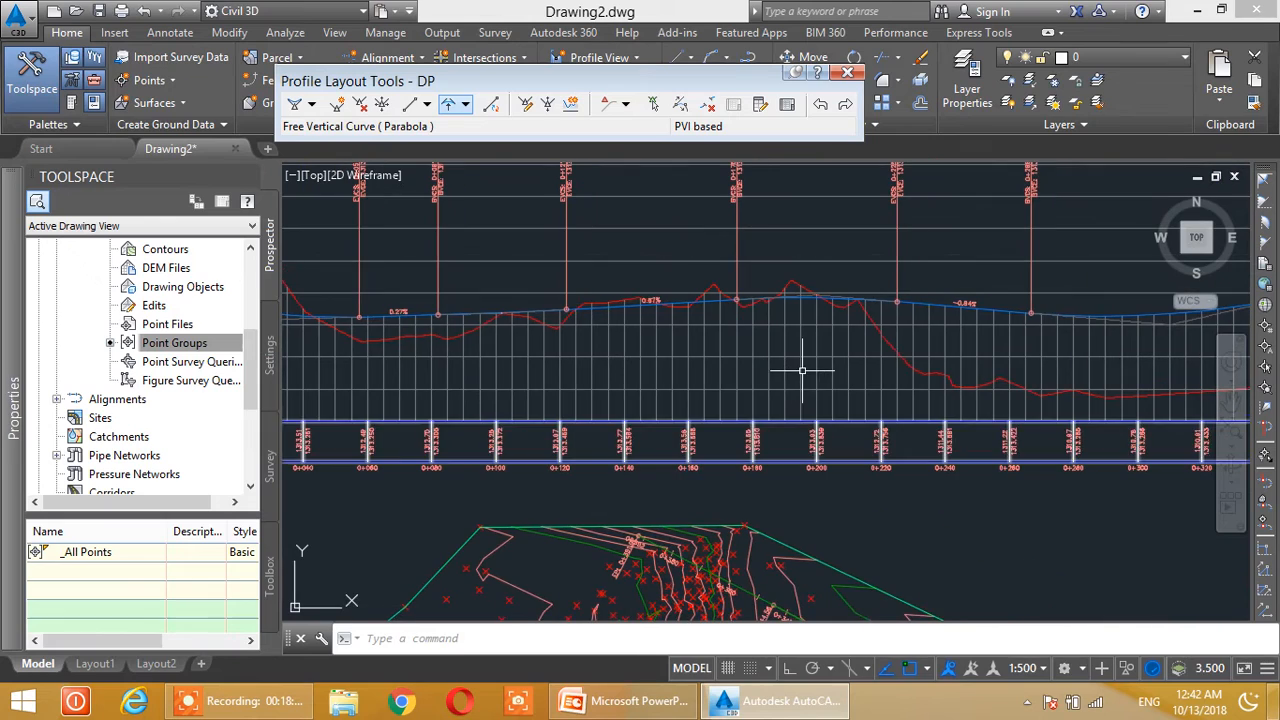
scroll(865, 361, "down", 2)
middle_click_drag(963, 360, 816, 368)
scroll(968, 386, "down", 2)
scroll(760, 372, "up", 2)
Select the DP profile together with the profile view and stretch the PVI near station 0+310 downward.
middle_click_drag(1008, 380, 956, 450)
scroll(857, 366, "up", 5)
left_click(910, 368)
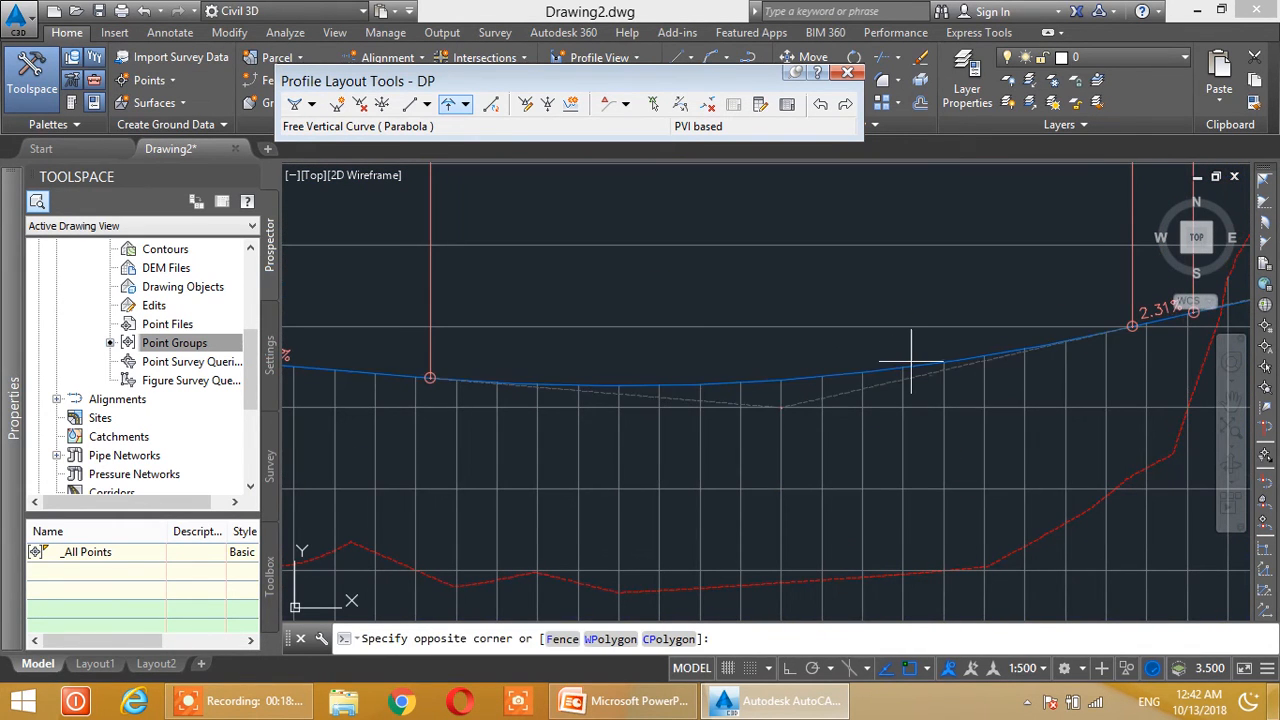
left_click(860, 372)
middle_click_drag(818, 376, 939, 259)
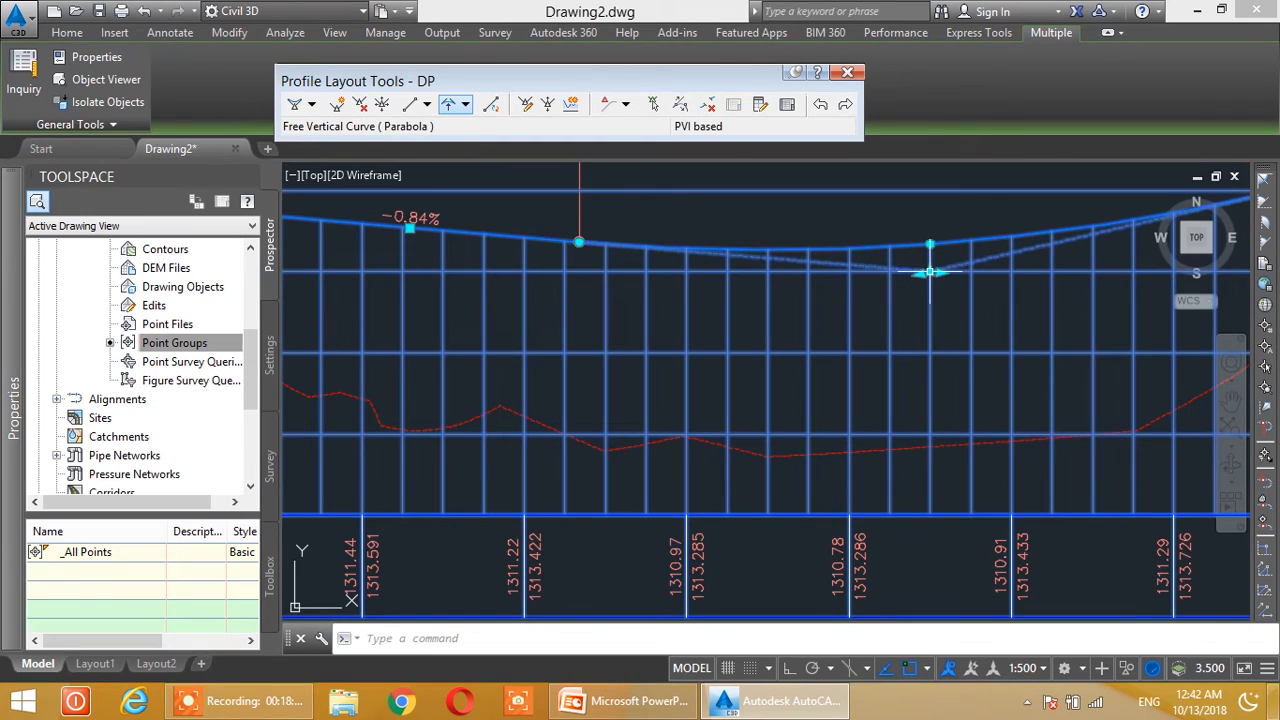
left_click(930, 271)
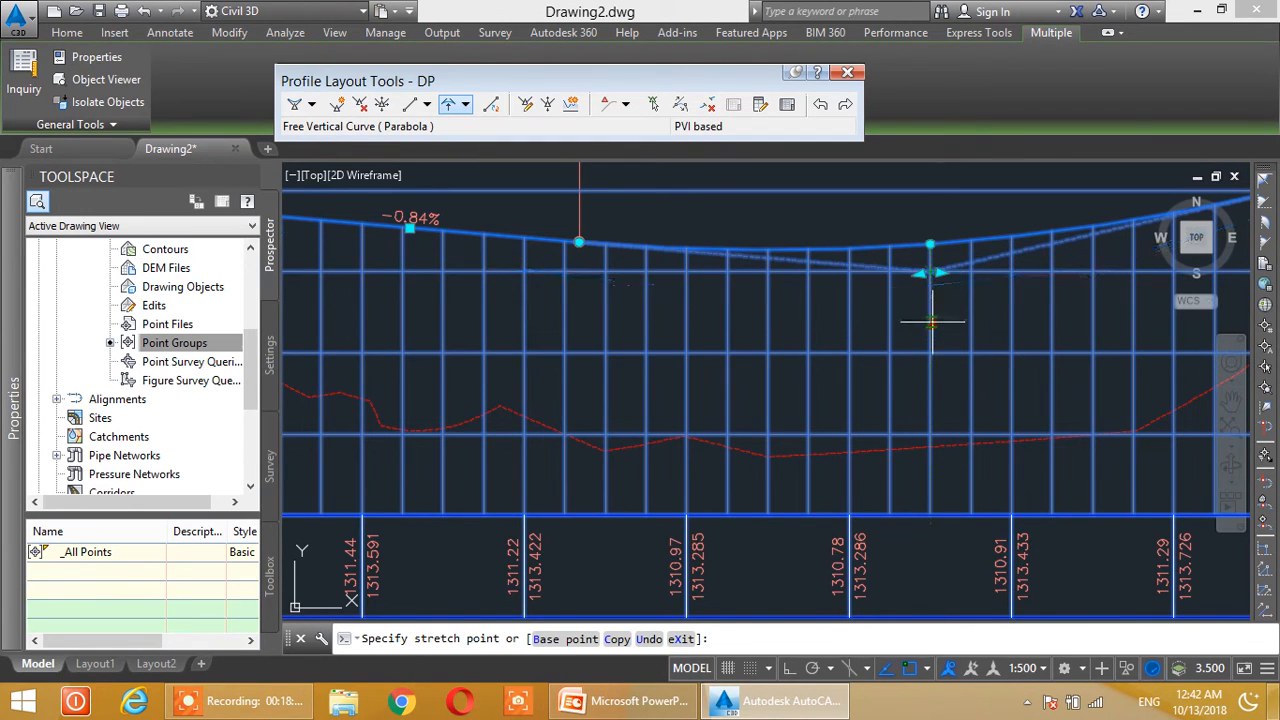
left_click(930, 307)
Stretch the PVI near station 0+310 upward to an elevation of about 1313.2 m.
middle_click_drag(937, 434, 867, 500)
middle_click_drag(872, 405, 823, 333)
left_click(819, 320)
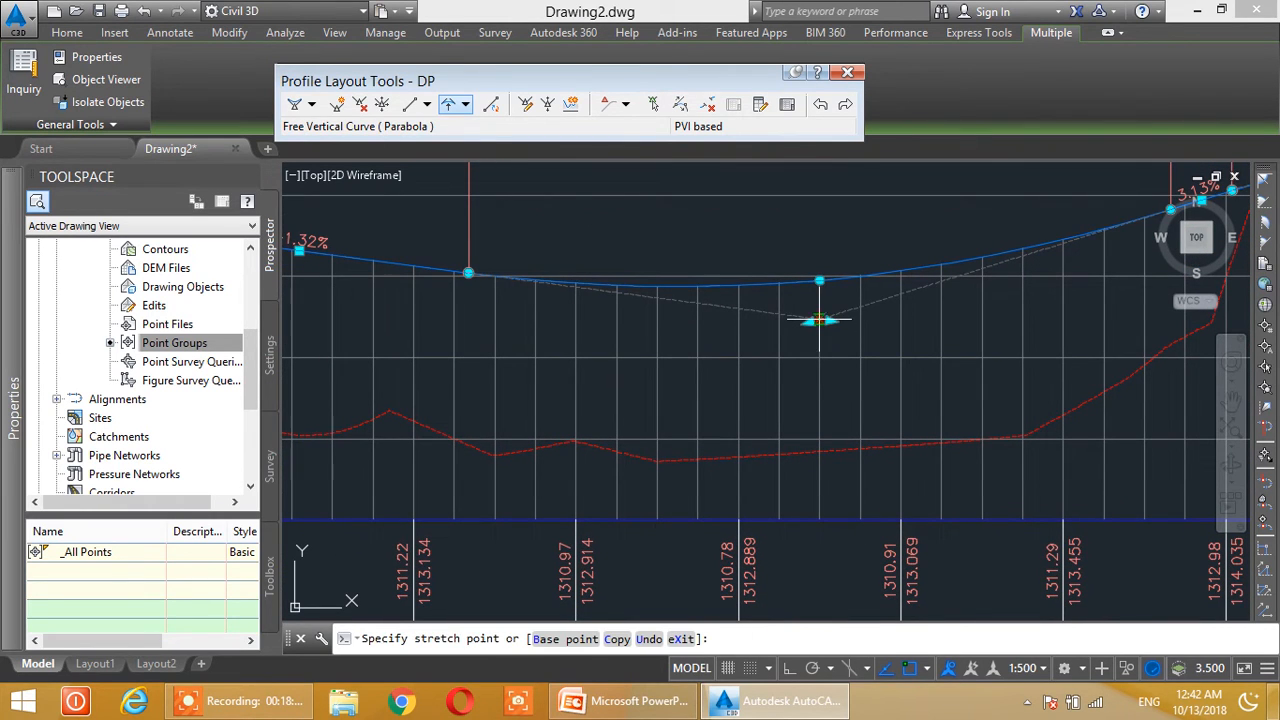
left_click(820, 260)
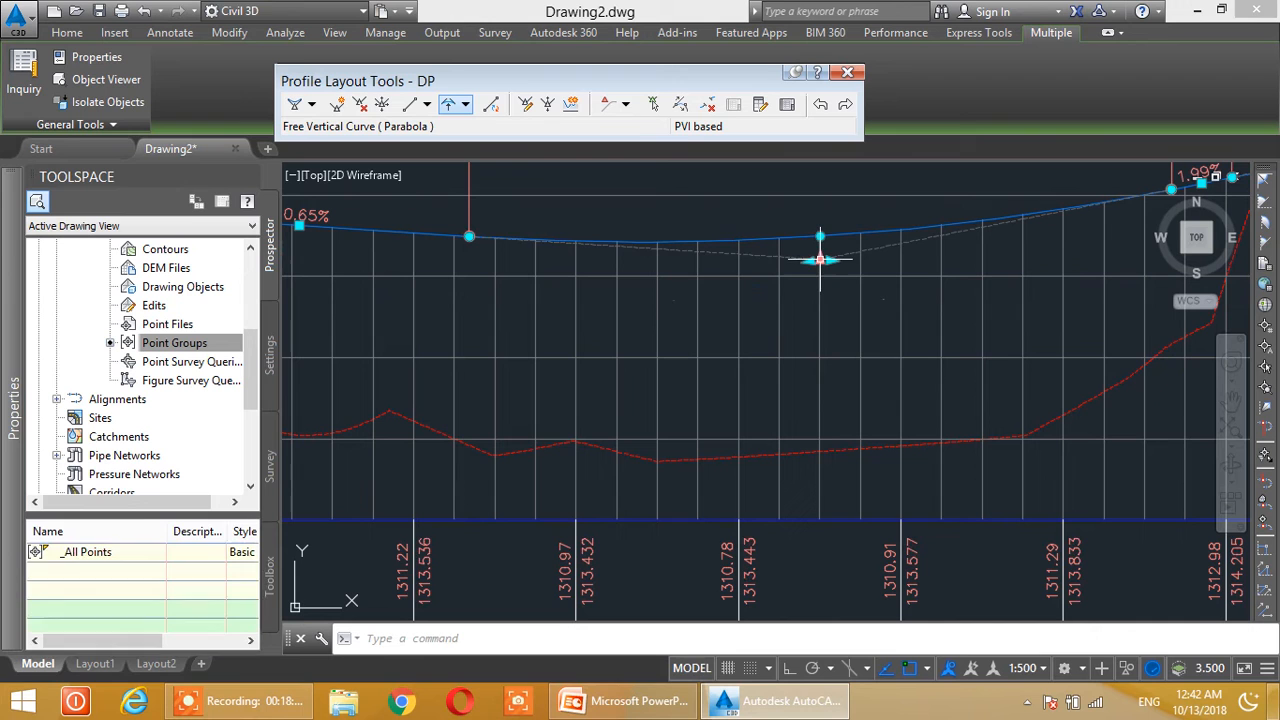
Examine the adjusted DP profile across the whole profile view, then clear the selection.
scroll(829, 380, "down", 8)
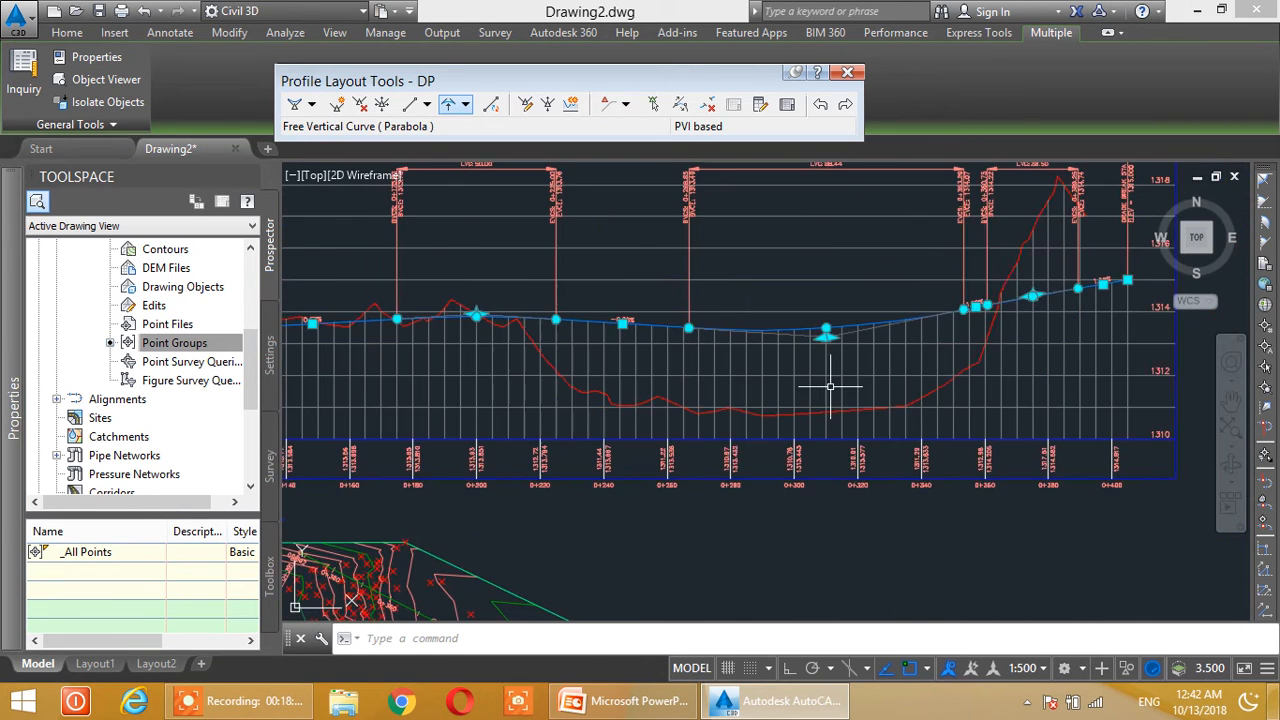
middle_click_drag(809, 443, 786, 421)
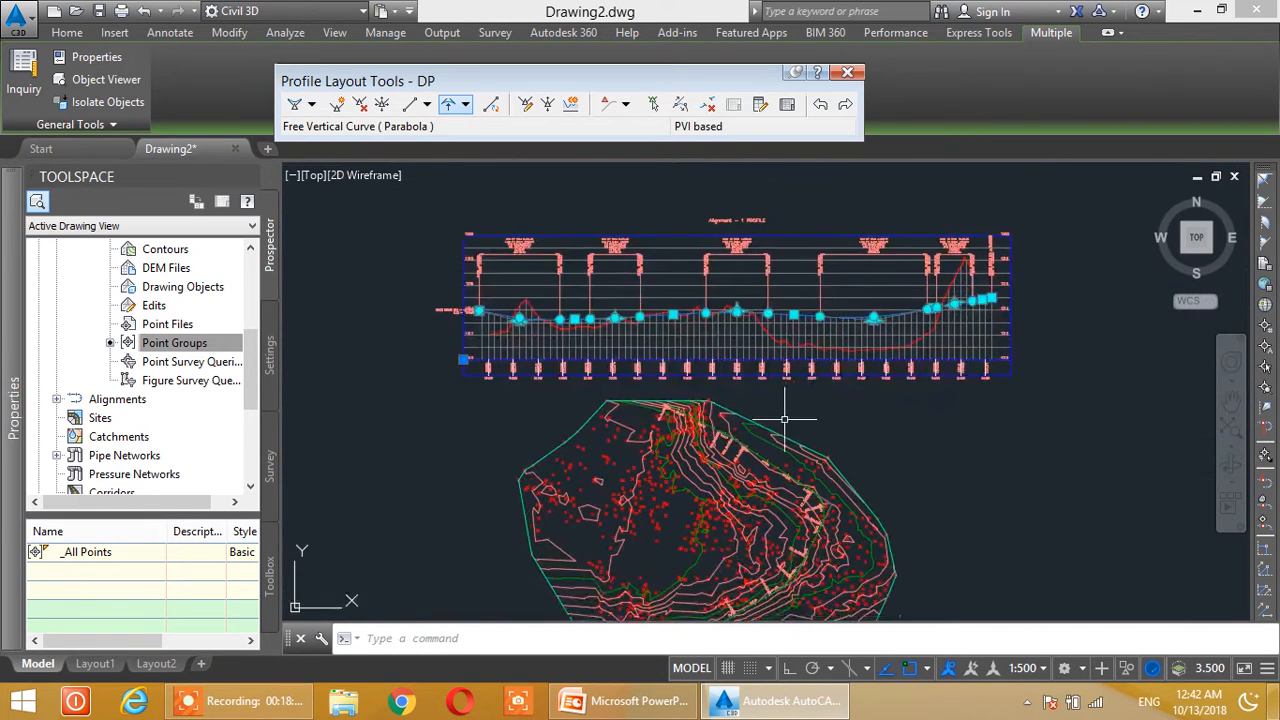
scroll(805, 377, "up", 2)
mouse_move(830, 340)
middle_mouse_down()
mouse_move(847, 453)
mouse_move(877, 419)
middle_mouse_up()
scroll(832, 413, "up", 2)
middle_click_drag(764, 436, 848, 412)
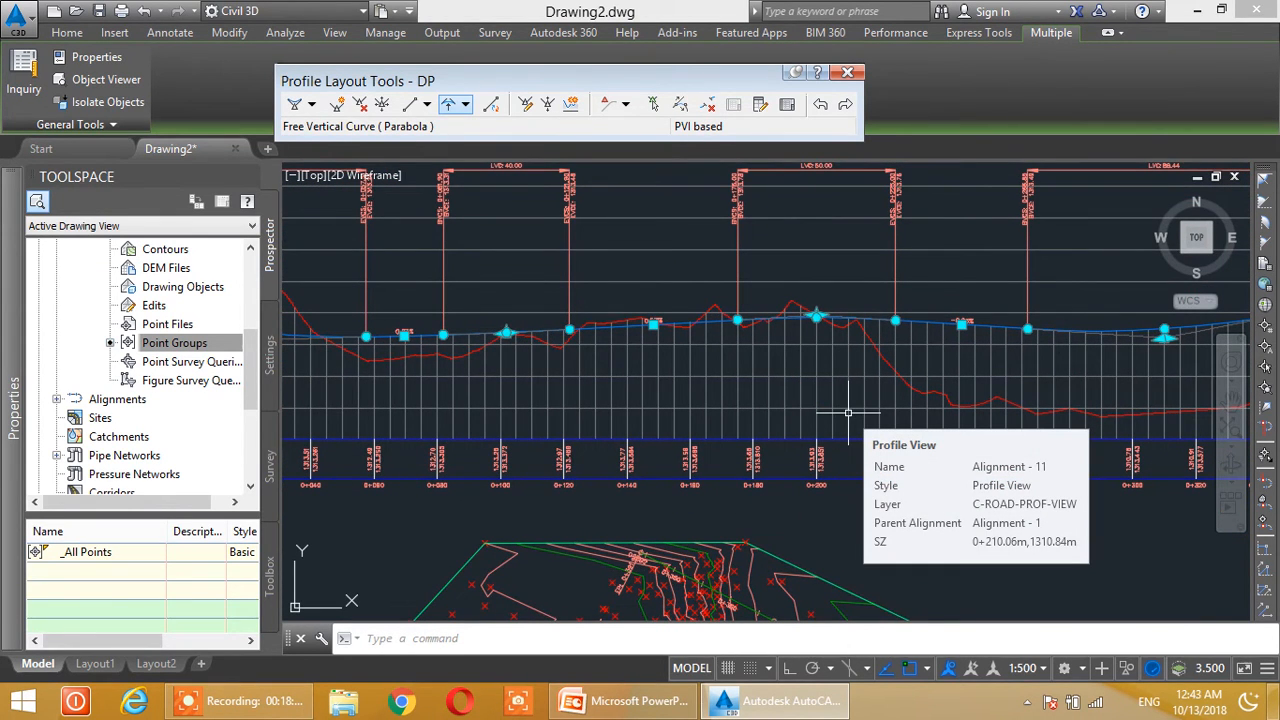
scroll(832, 411, "down", 4)
mouse_move(872, 380)
middle_mouse_down()
mouse_move(786, 338)
mouse_move(787, 292)
middle_mouse_up()
scroll(786, 338, "up", 2)
scroll(828, 347, "down", 2)
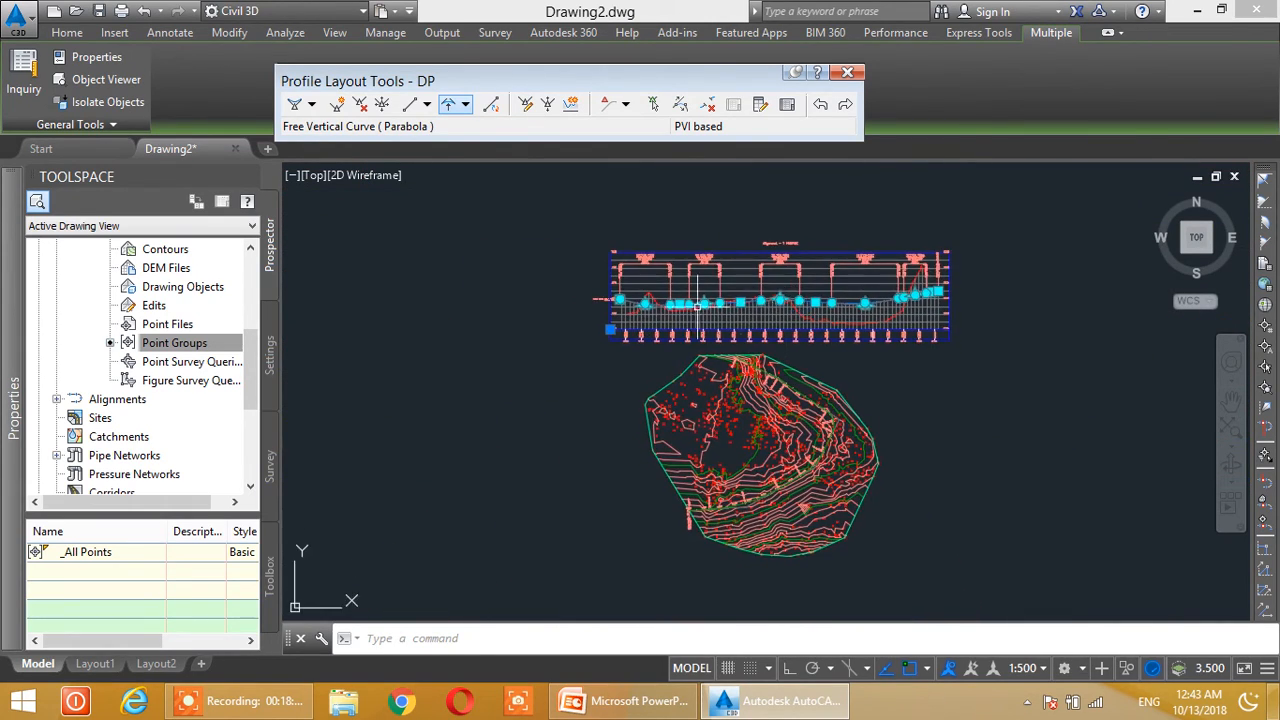
scroll(704, 306, "up", 1)
scroll(798, 322, "up", 2)
middle_click_drag(888, 339, 756, 385)
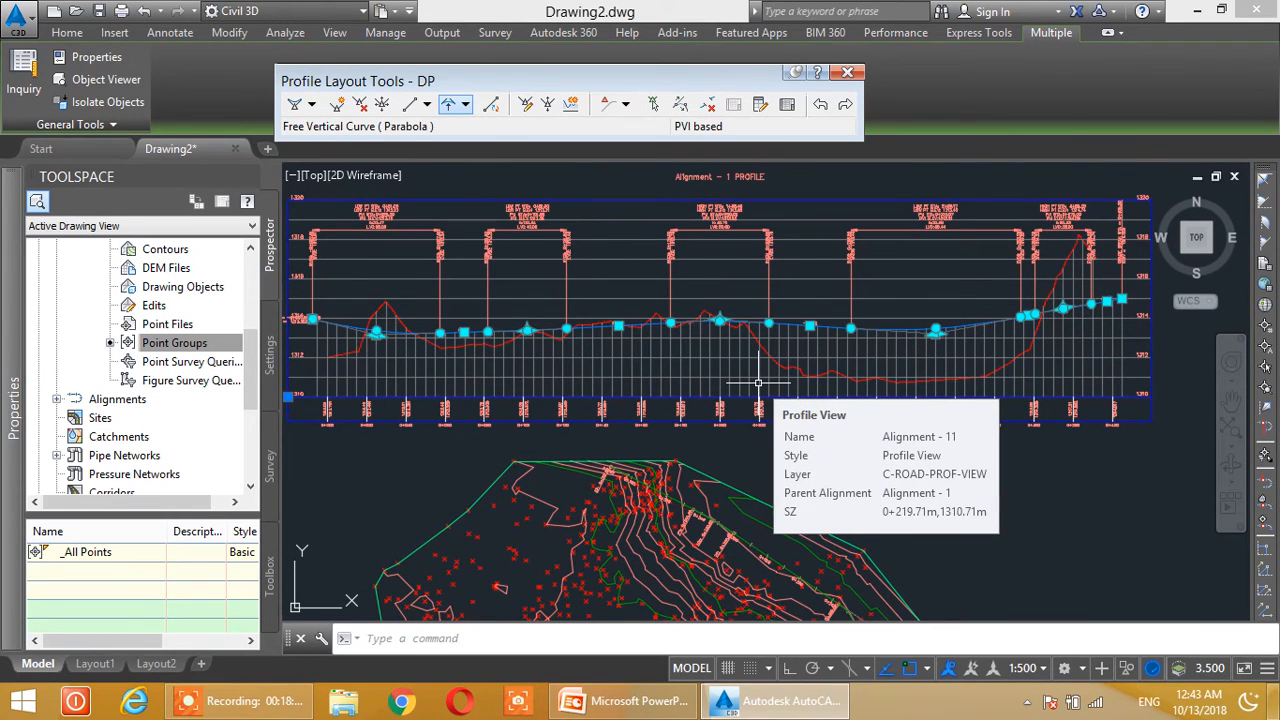
left_click_drag(588, 81, 482, 80)
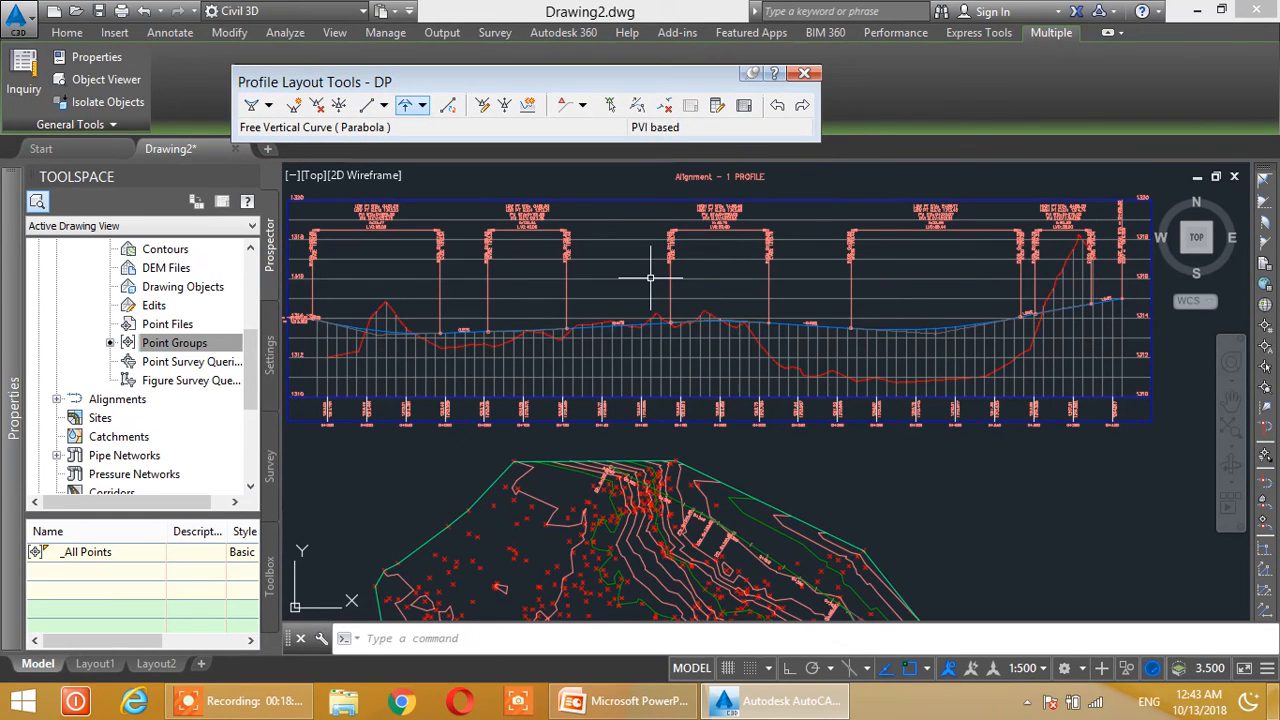
key("Escape")
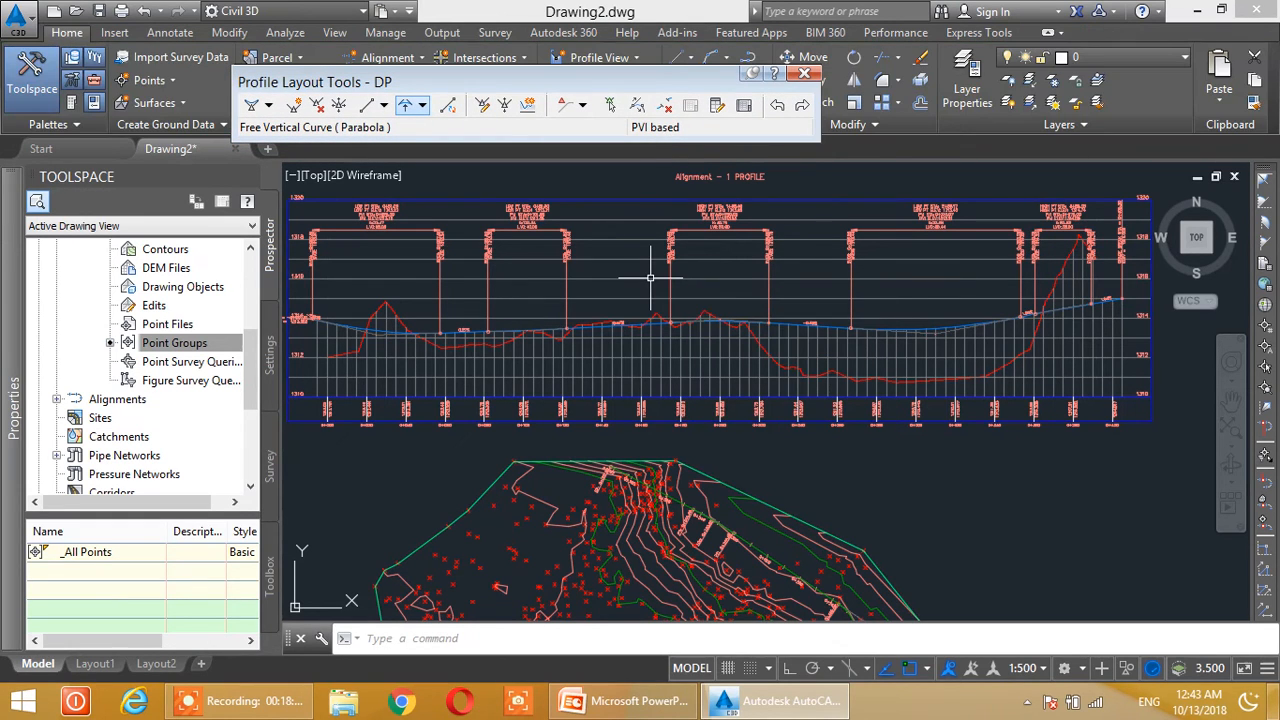
Open the Profile Layout Parameters and use Select PVI to load the sag curve's PVI near station 0+310.
left_click(719, 107)
left_click_drag(383, 258, 362, 147)
left_click_drag(570, 84, 743, 77)
left_click(767, 93)
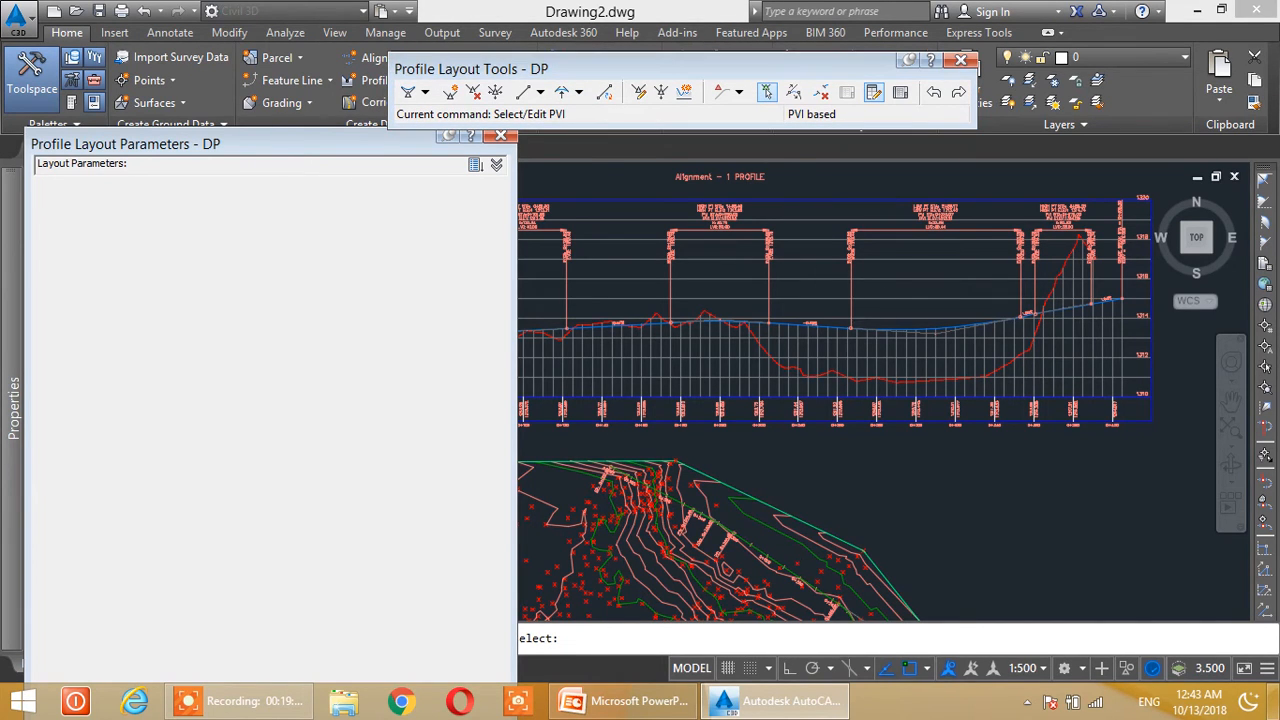
scroll(880, 320, "up", 3)
mouse_move(972, 371)
middle_mouse_down()
mouse_move(773, 361)
mouse_move(828, 338)
middle_mouse_up()
scroll(840, 344, "up", 4)
scroll(909, 323, "up", 3)
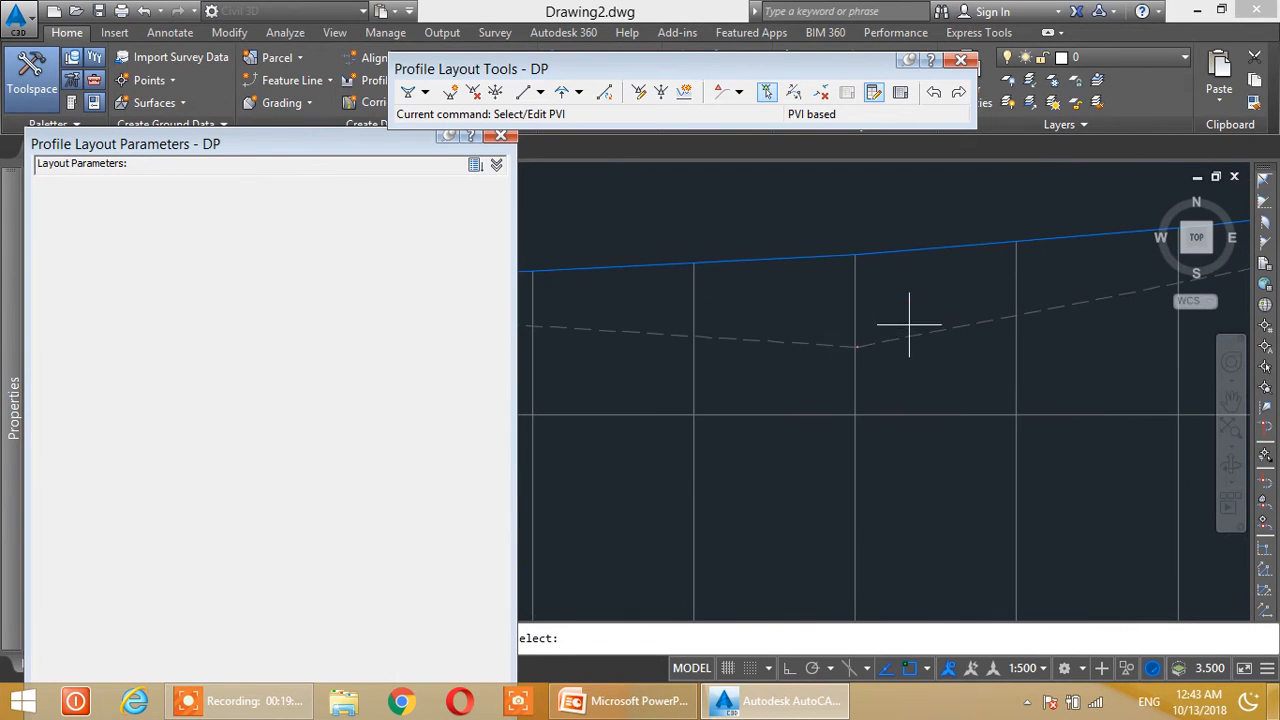
left_click(853, 346)
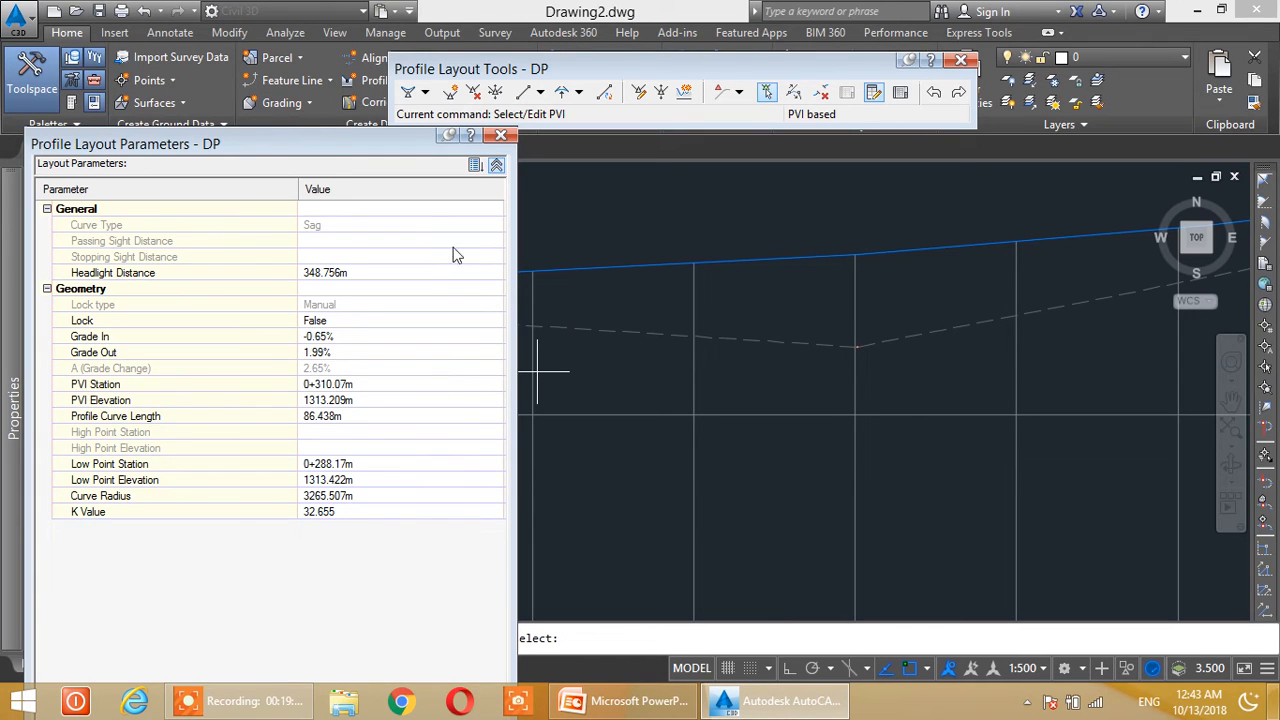
Review the sag curve's grade in, low point station and elevation, curve radius and K value, then close the Profile Layout Parameters.
left_click(321, 341)
left_click(326, 465)
left_click(336, 481)
left_click(331, 496)
left_click(334, 515)
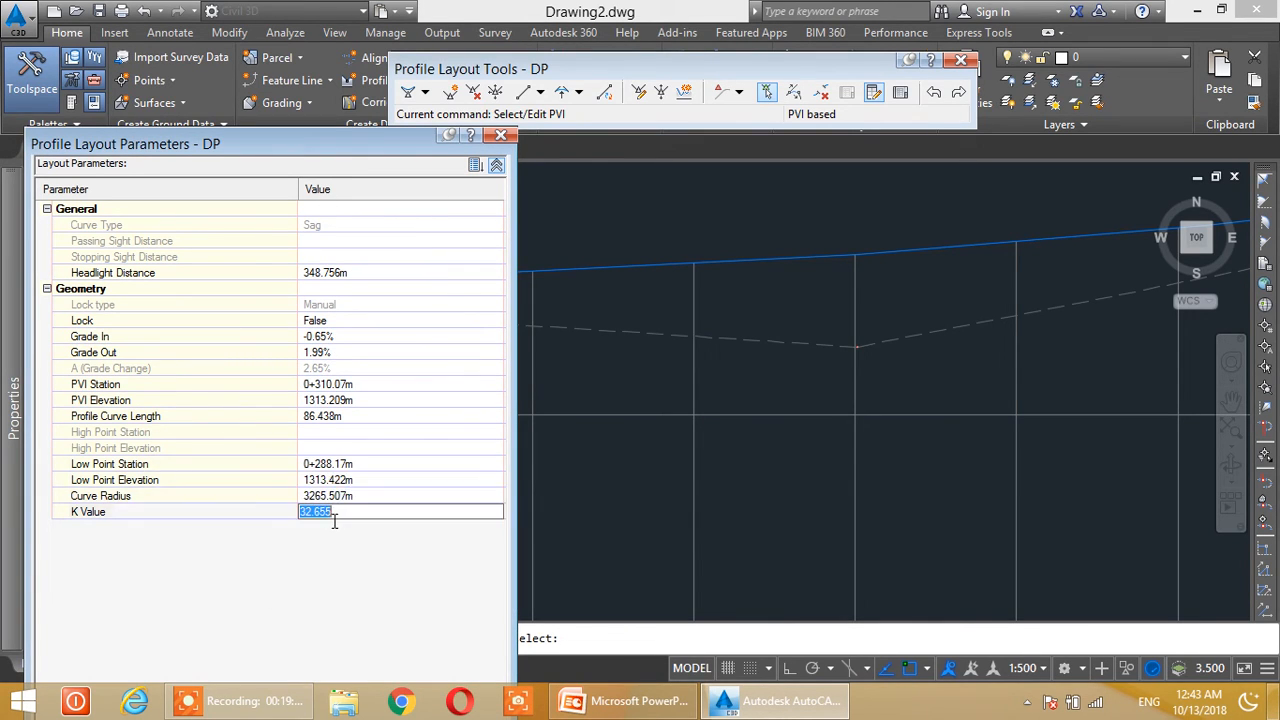
left_click_drag(378, 135, 365, 223)
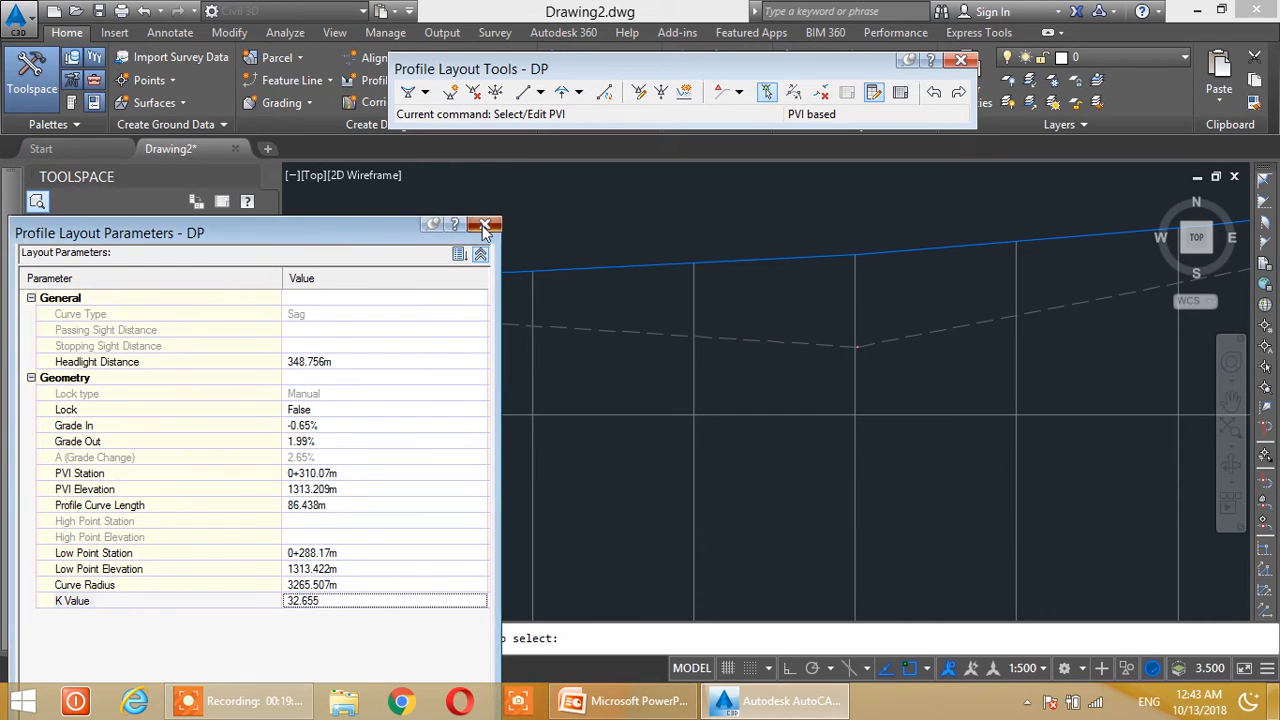
left_click(483, 225)
Examine the DP profile back to its start, down to the first sag curve's PVI near station 0+025.
scroll(746, 369, "down", 2)
middle_click_drag(442, 358, 752, 346)
scroll(745, 344, "down", 3)
middle_click_drag(497, 357, 831, 361)
scroll(659, 342, "up", 4)
middle_click_drag(555, 366, 1010, 355)
middle_click_drag(650, 367, 918, 298)
scroll(608, 306, "down", 3)
scroll(709, 277, "up", 5)
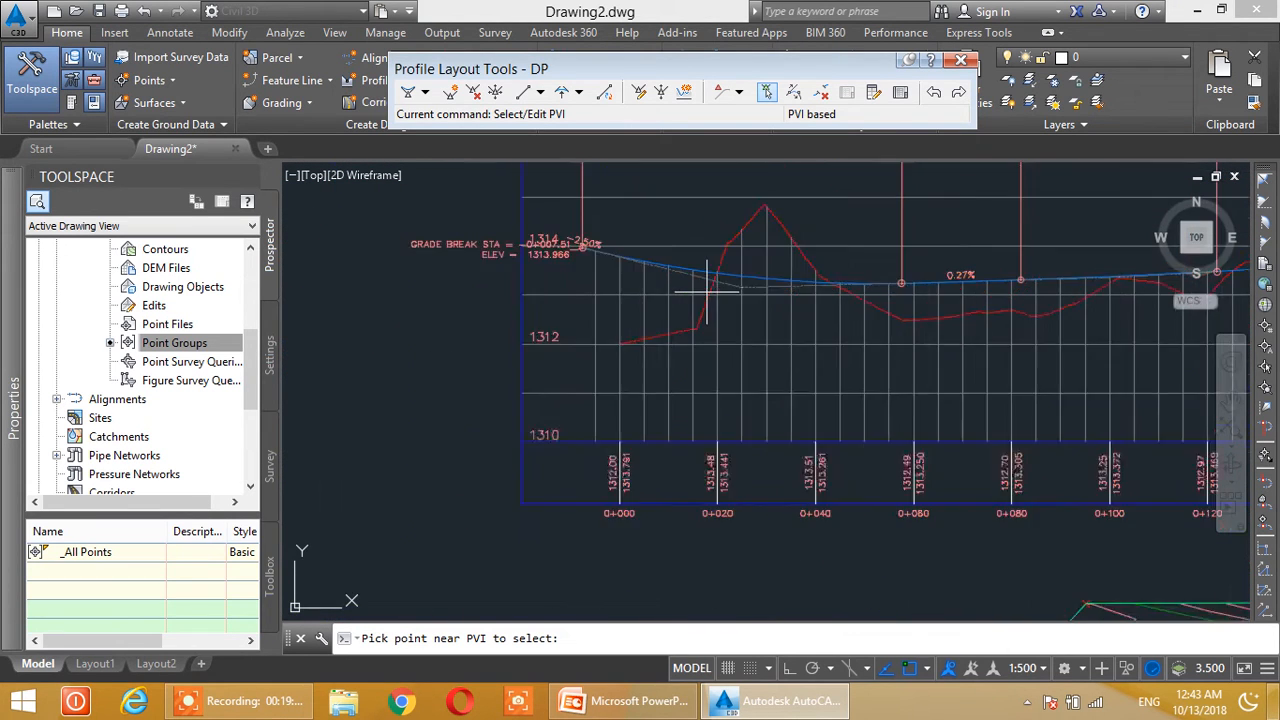
scroll(716, 352, "down", 2)
scroll(716, 352, "up", 2)
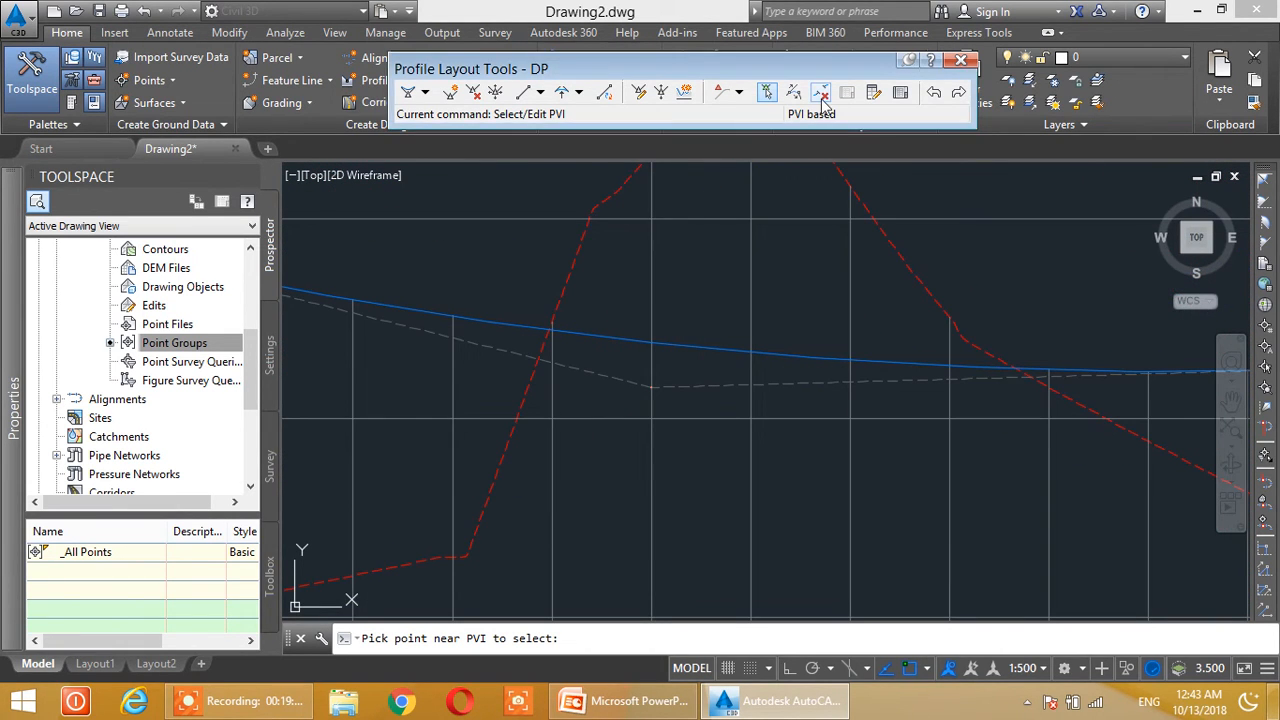
Load the PVI near station 0+025 into the Profile Layout Parameters with Select PVI, review its sag curve values, and close the parameters.
left_click(873, 94)
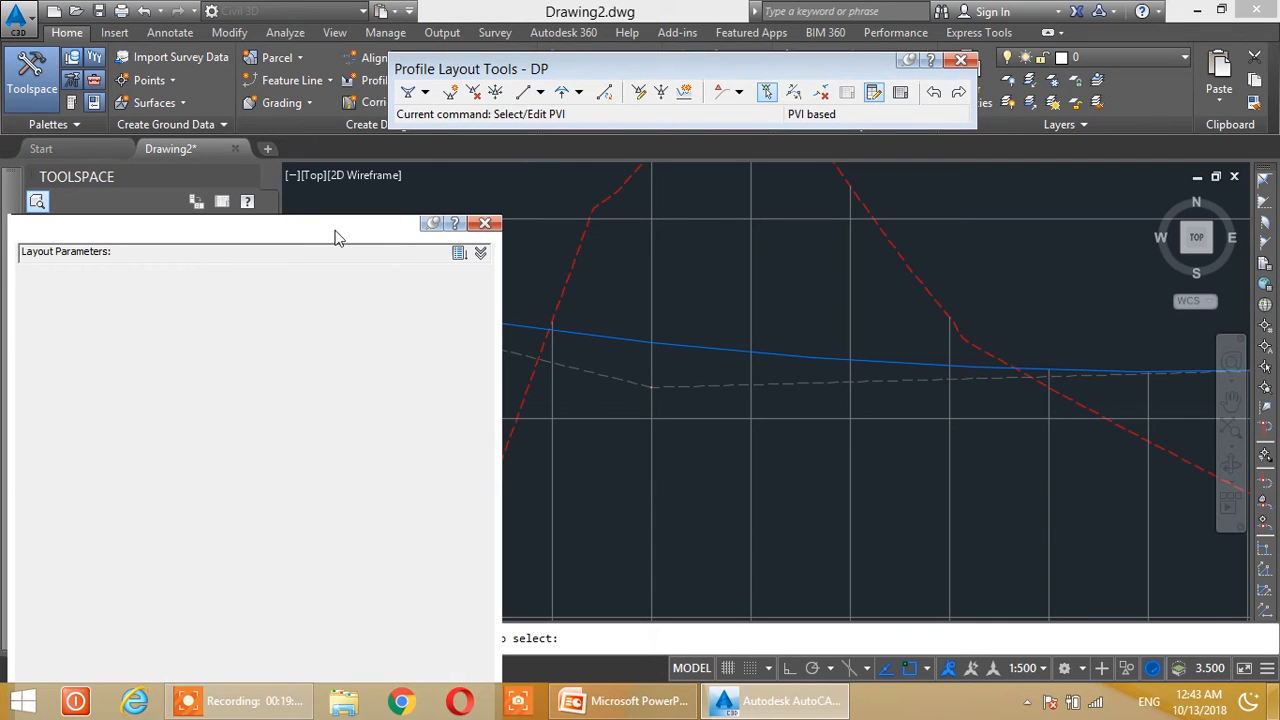
left_click_drag(320, 240, 370, 230)
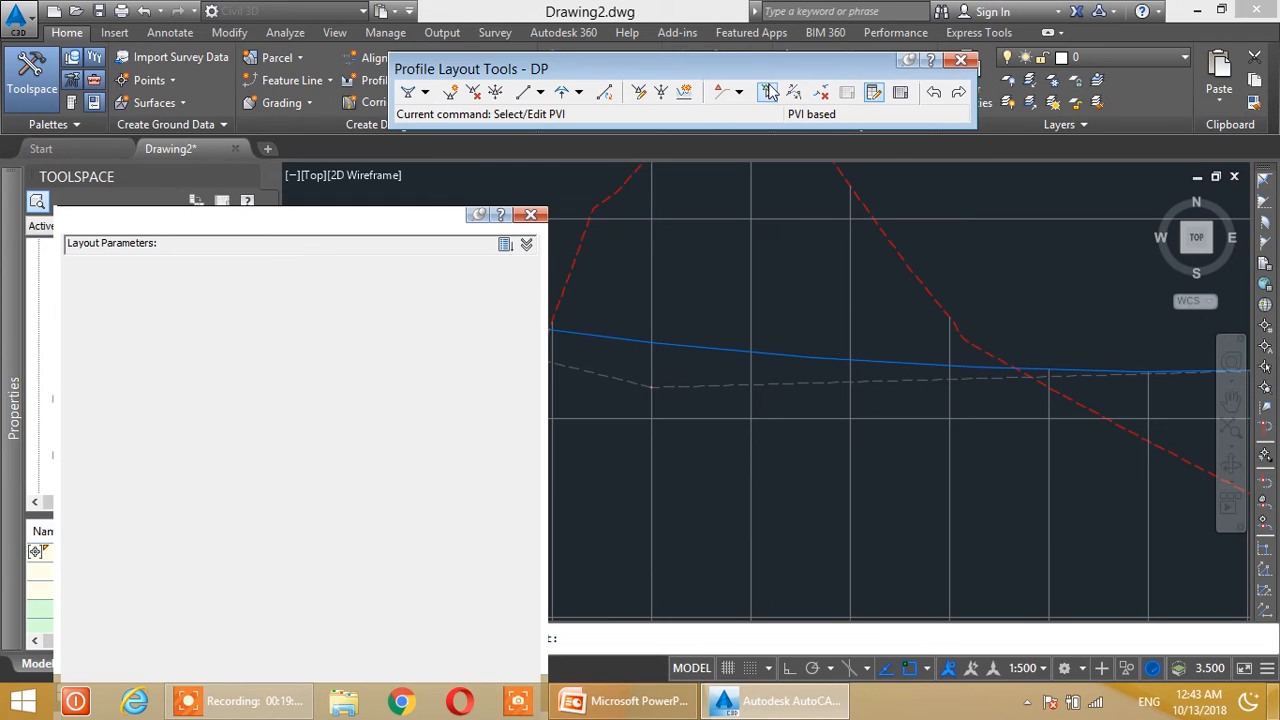
left_click(768, 92)
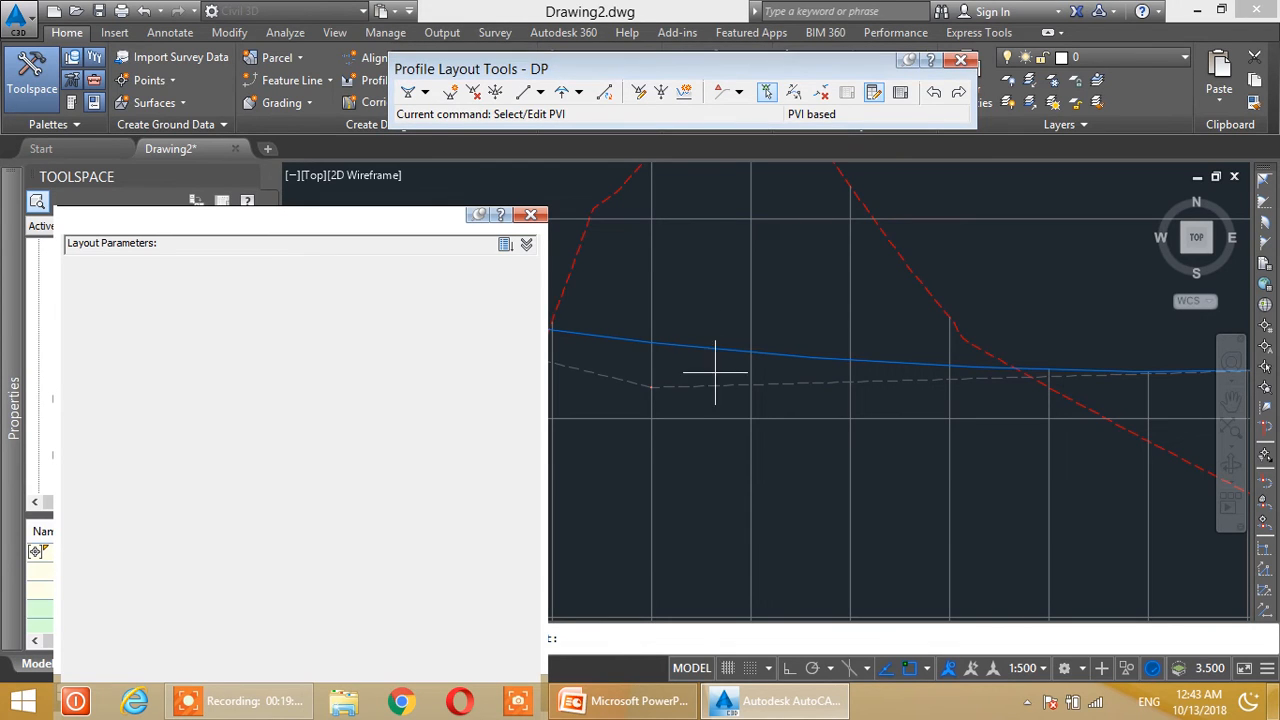
scroll(652, 398, "up", 4)
left_click(650, 387)
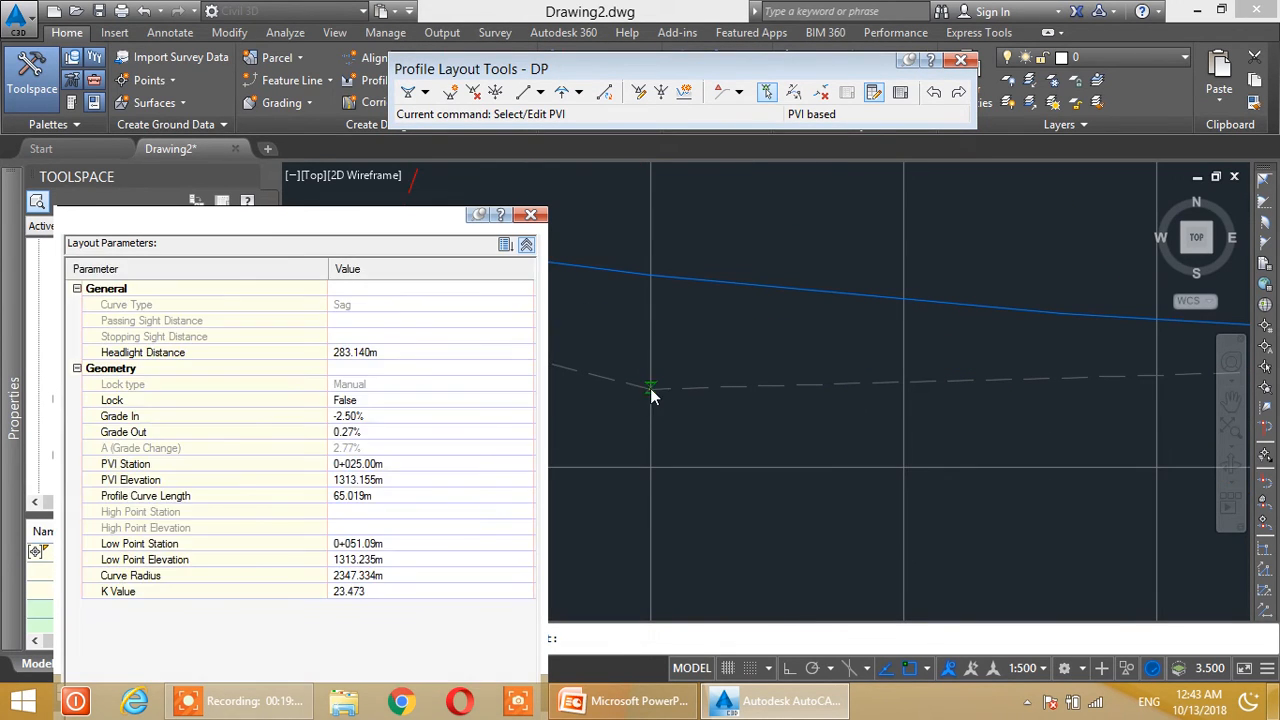
left_click(531, 216)
Review the PVI stations, elevations, grades and curve data of the DP profile in the Profile Grid View, then close the grid.
mouse_move(560, 68)
left_mouse_down()
mouse_move(235, 236)
mouse_move(234, 252)
left_mouse_up()
scroll(966, 362, "down", 4)
scroll(694, 486, "down", 3)
scroll(766, 400, "up", 5)
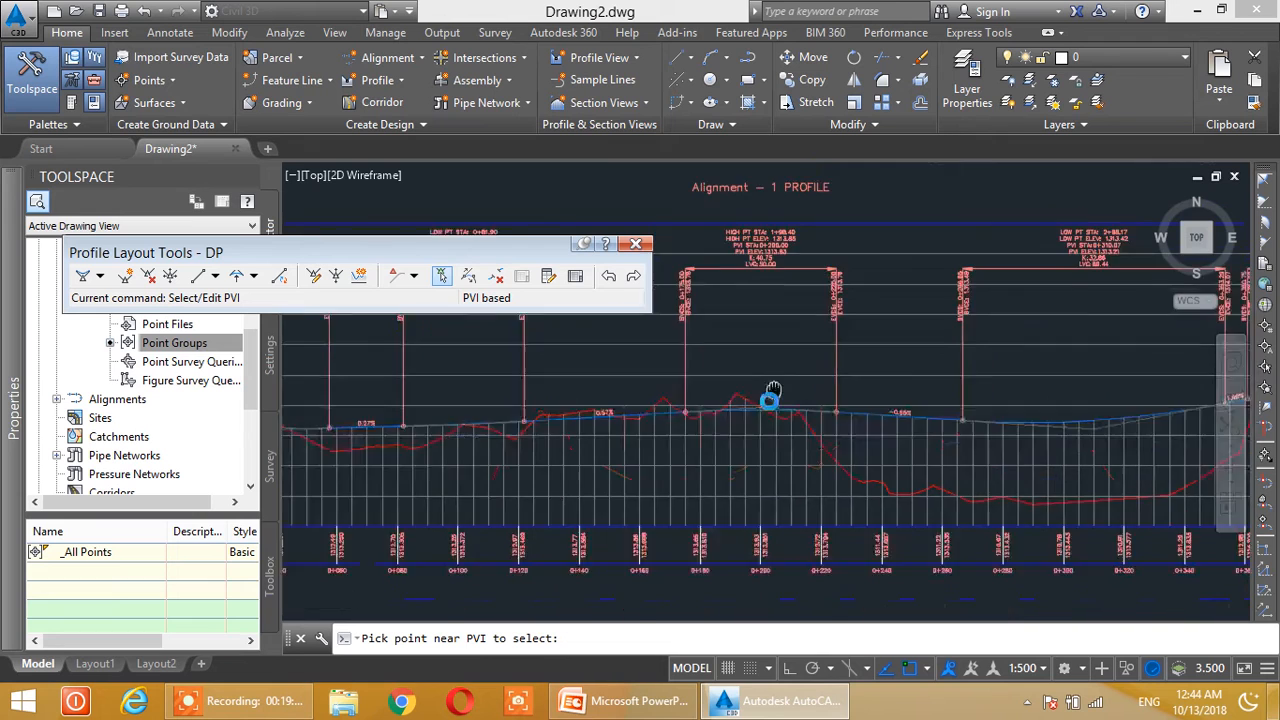
left_click(575, 278)
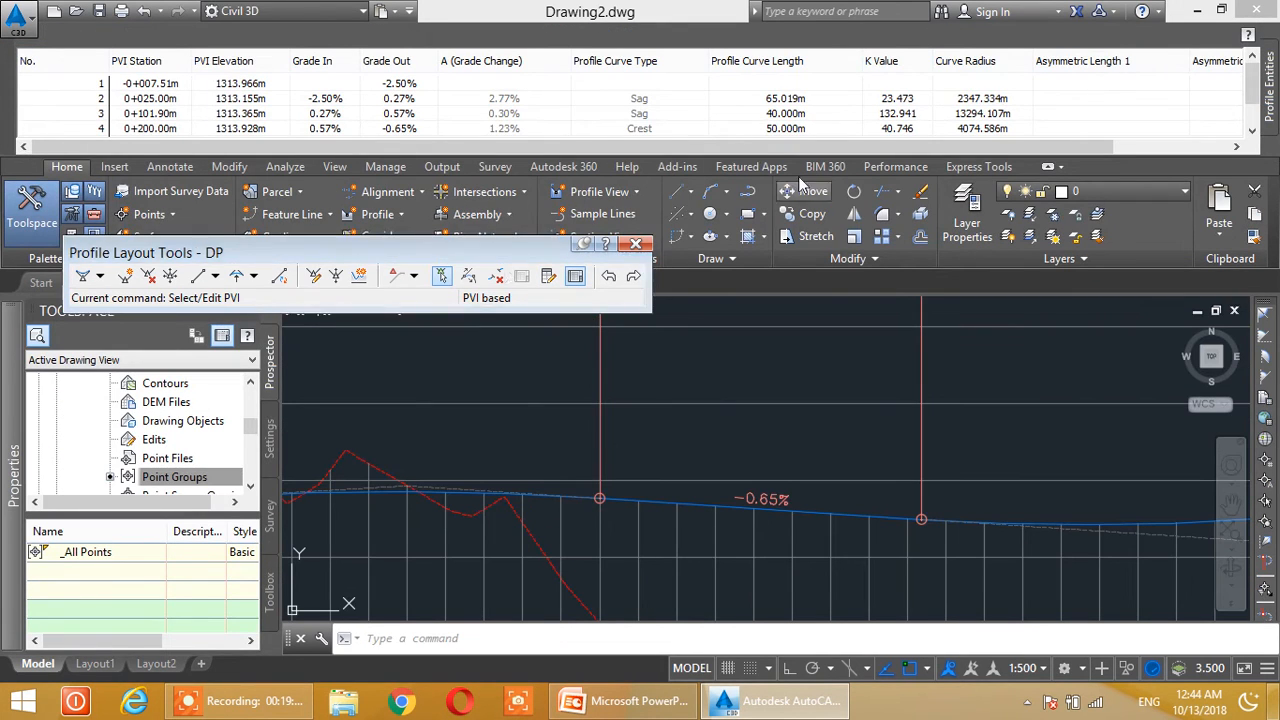
left_click(575, 278)
Move the Profile Layout Tools clear of the drawing and compare the DP profile with the ground profile across the whole profile view.
scroll(763, 332, "down", 5)
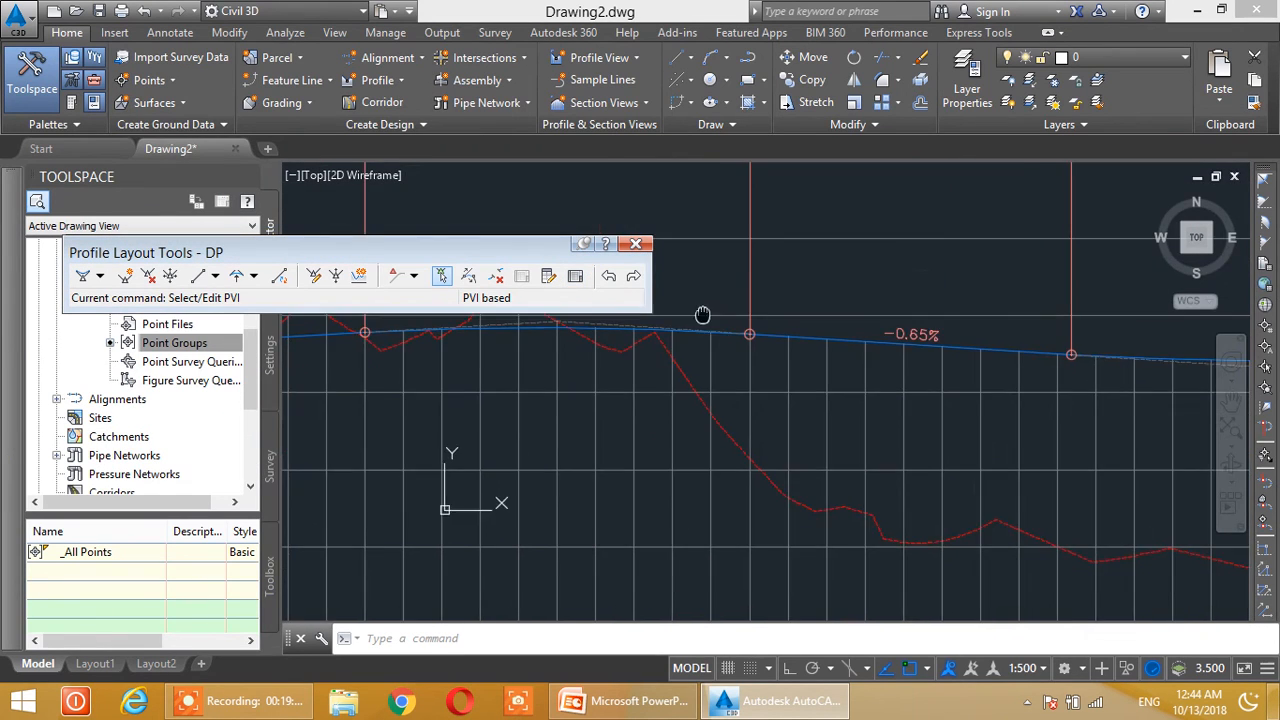
scroll(758, 362, "up", 5)
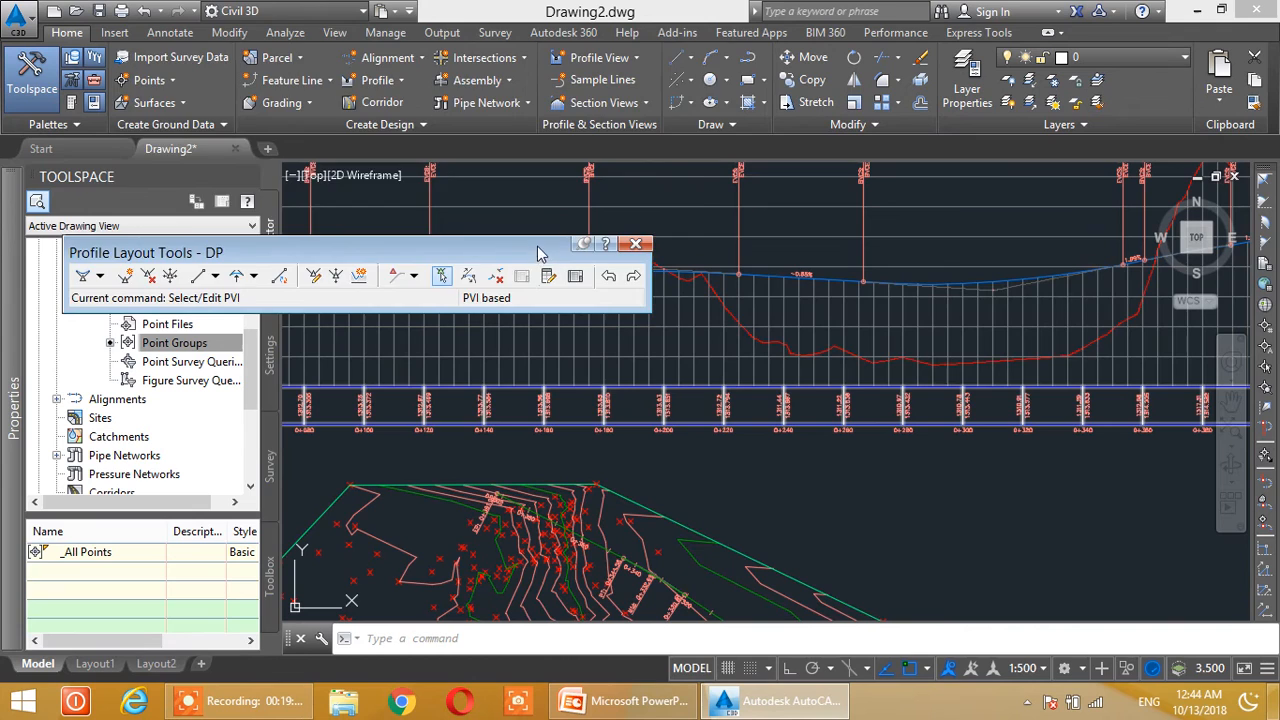
left_click_drag(538, 254, 630, 39)
middle_click_drag(715, 316, 840, 411)
scroll(837, 406, "up", 2)
middle_click_drag(945, 412, 859, 412)
scroll(857, 411, "down", 2)
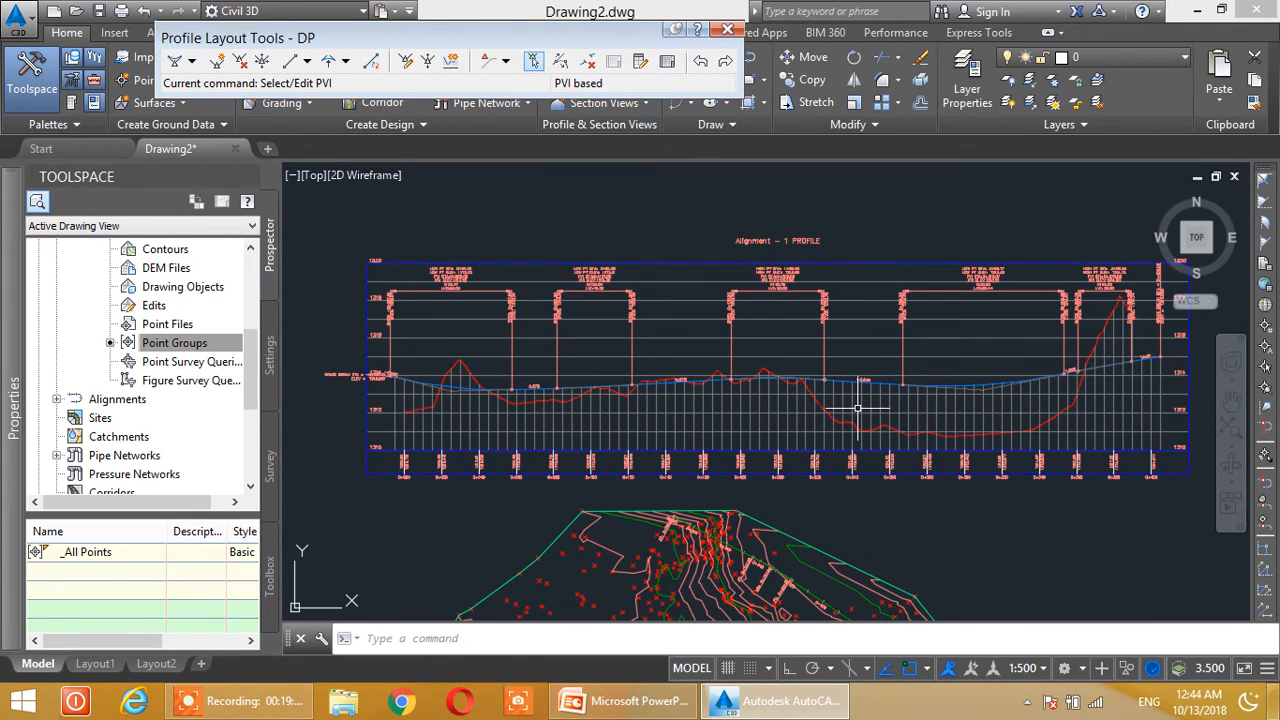
mouse_move(857, 408)
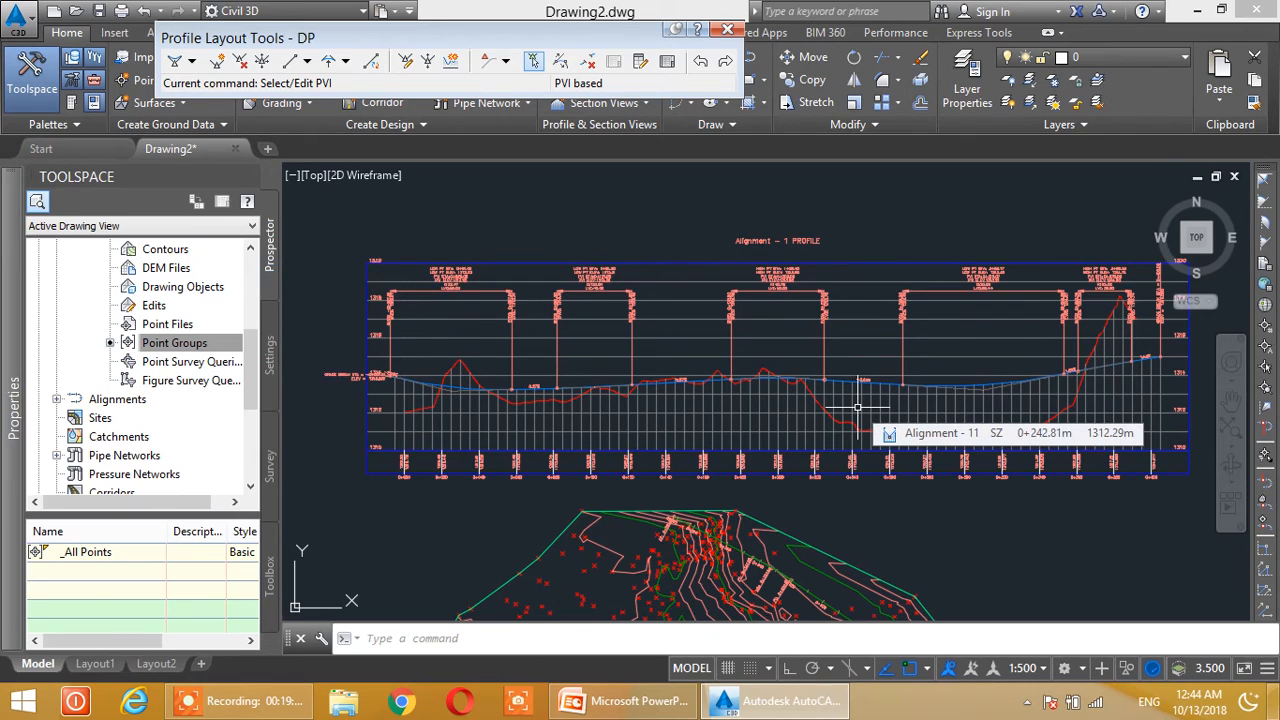